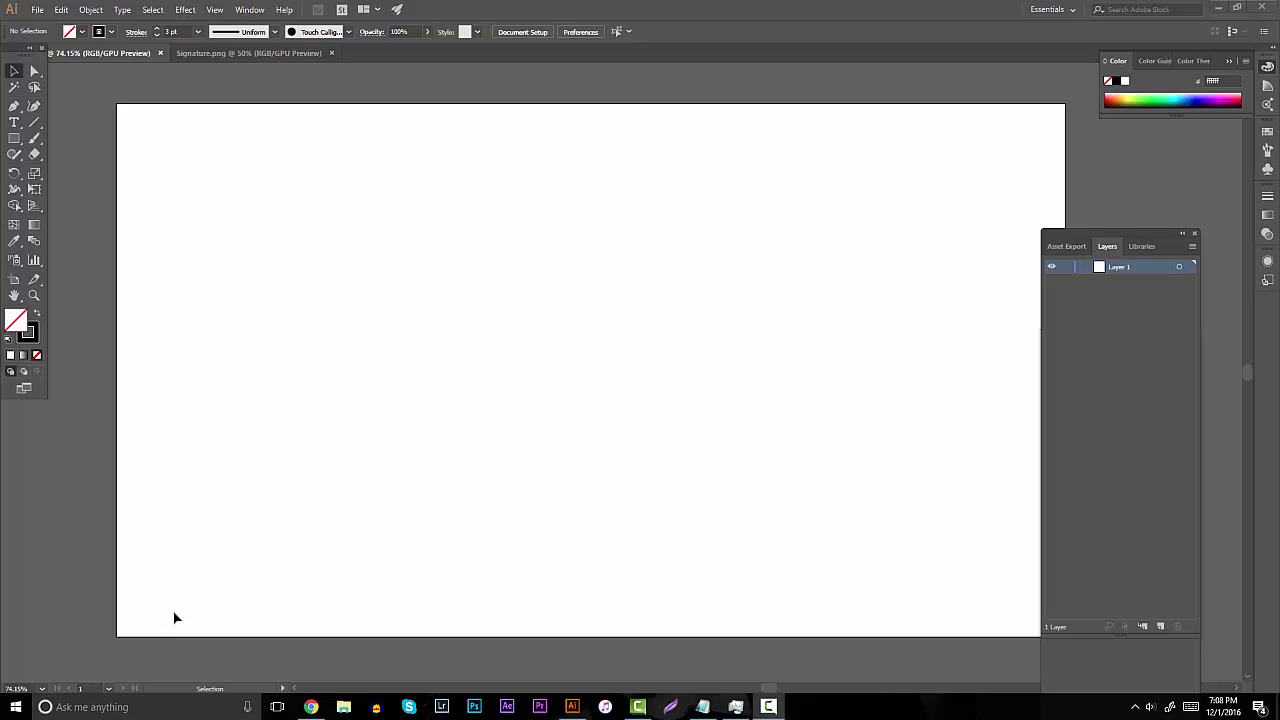
View the lettering in the Signature.png document, and switch to Chrome with the graffiti signatures image results
click(243, 53)
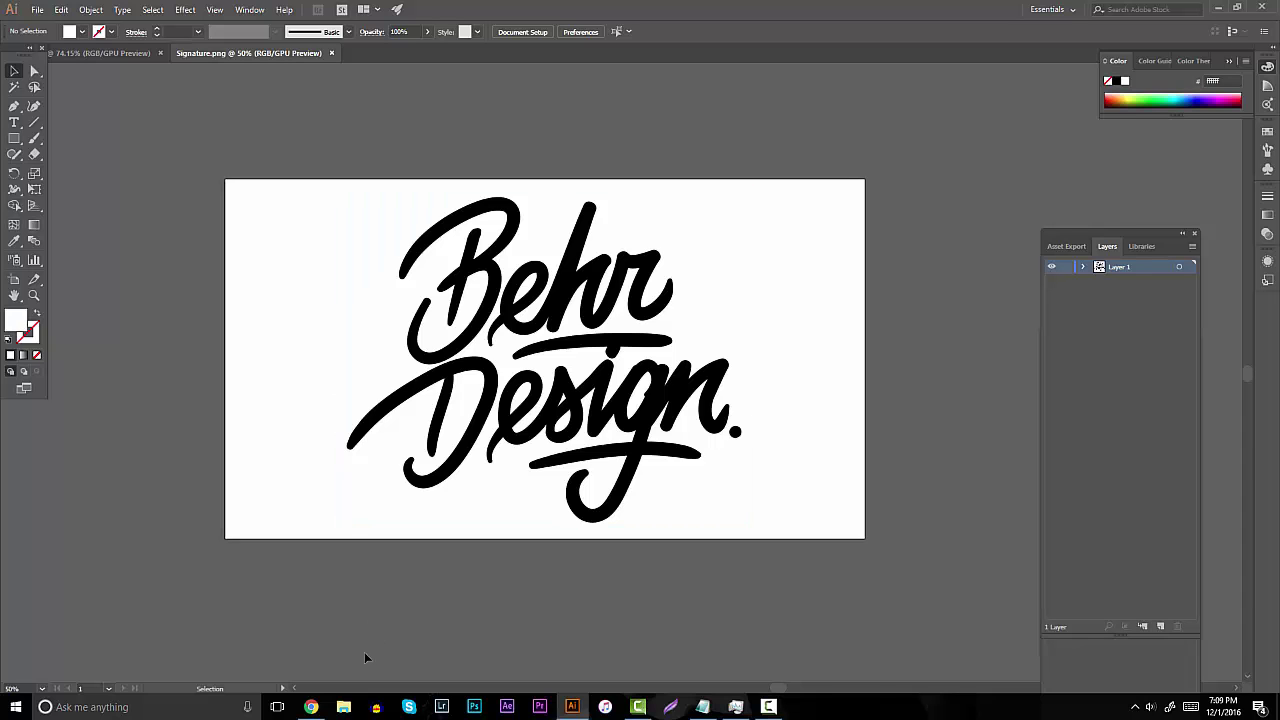
click(311, 707)
click(315, 9)
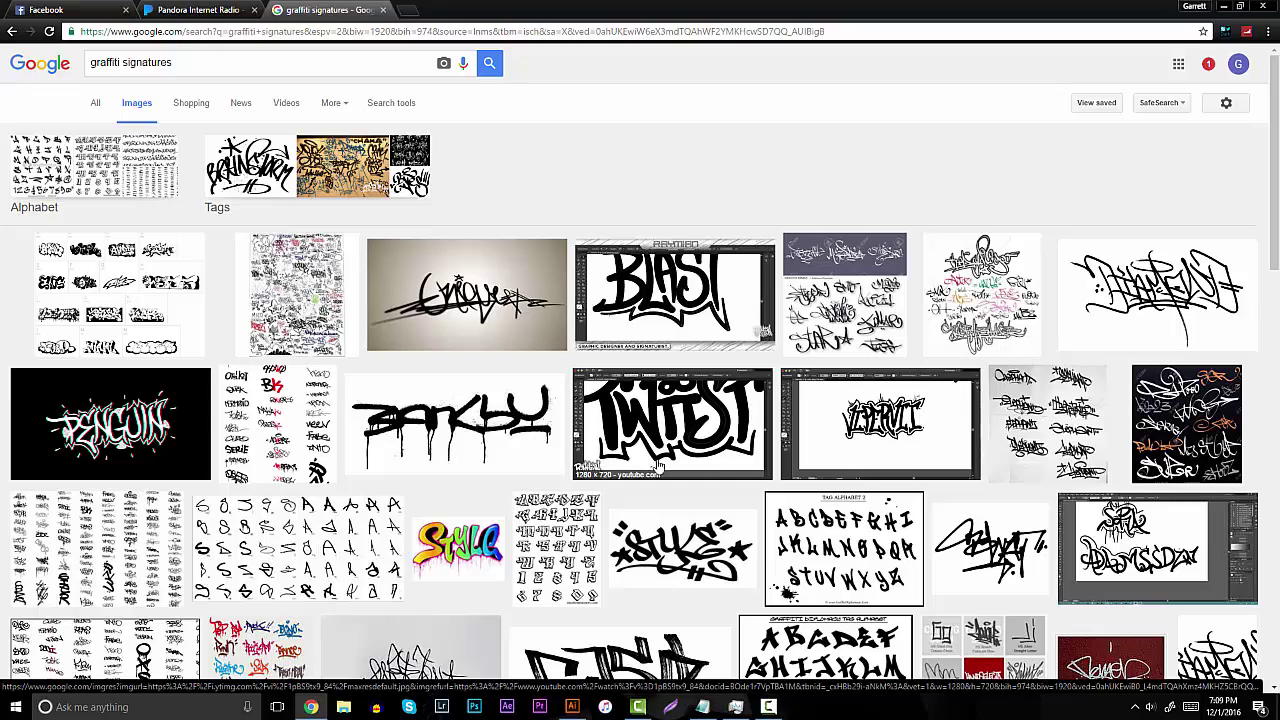
Browse the graffiti signatures image results for lettering style references, returning to the start of the page
scroll(700, 440, down, 2)
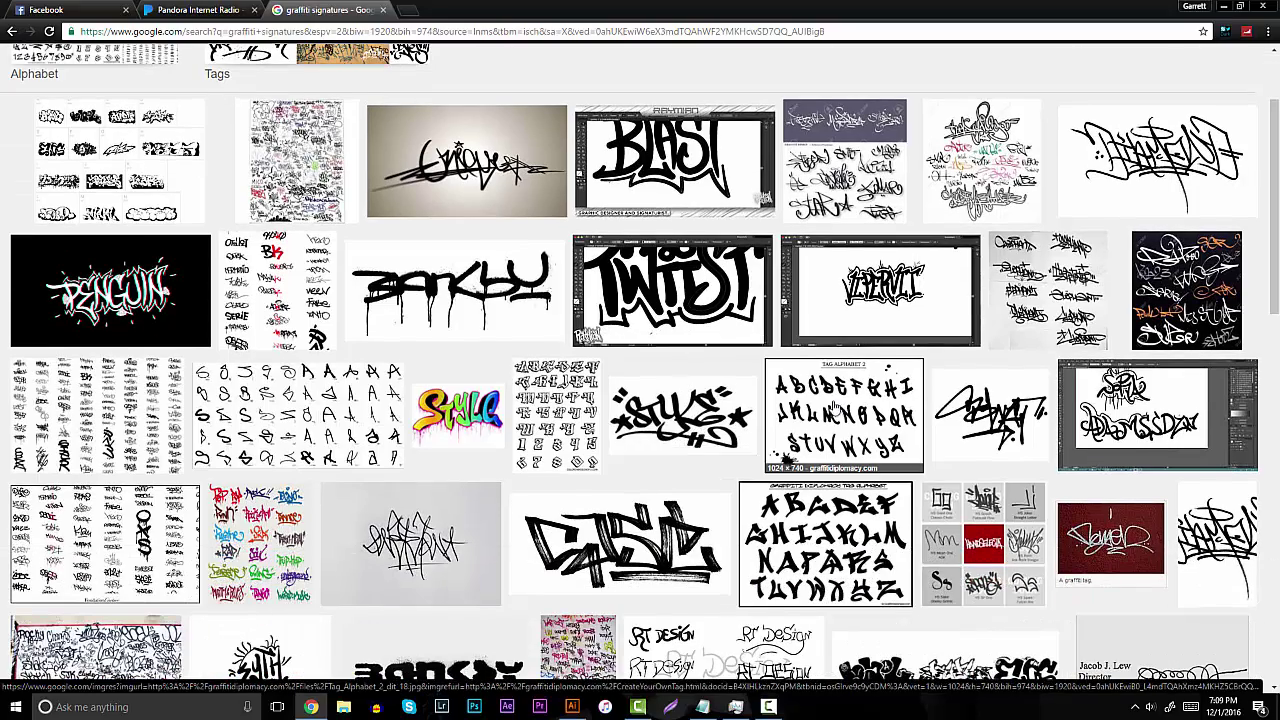
scroll(834, 406, down, 3)
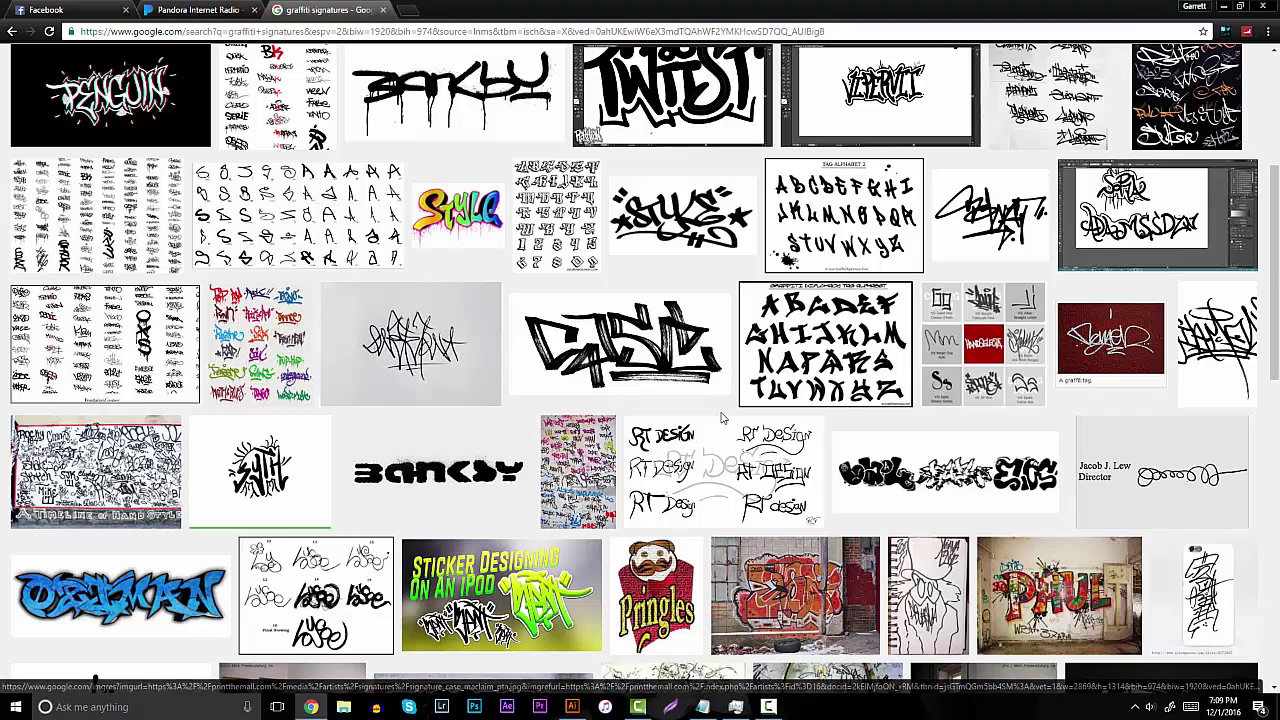
scroll(723, 418, down, 4)
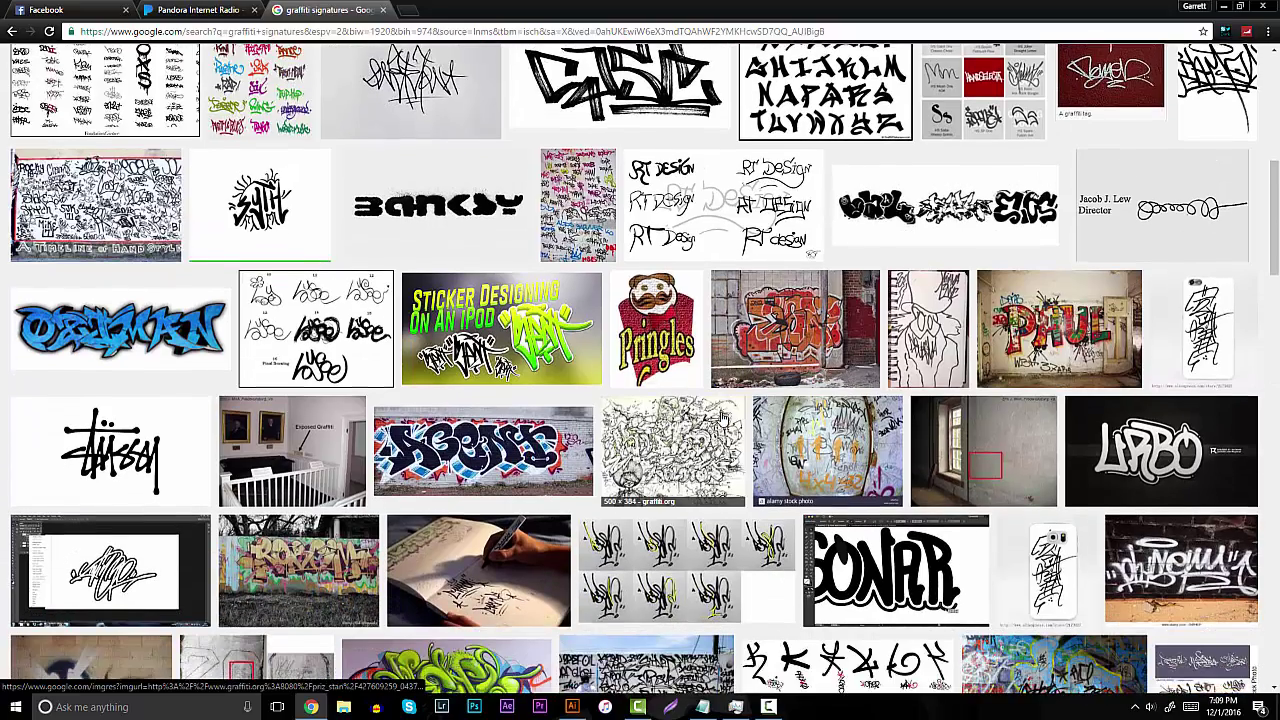
scroll(723, 418, down, 2)
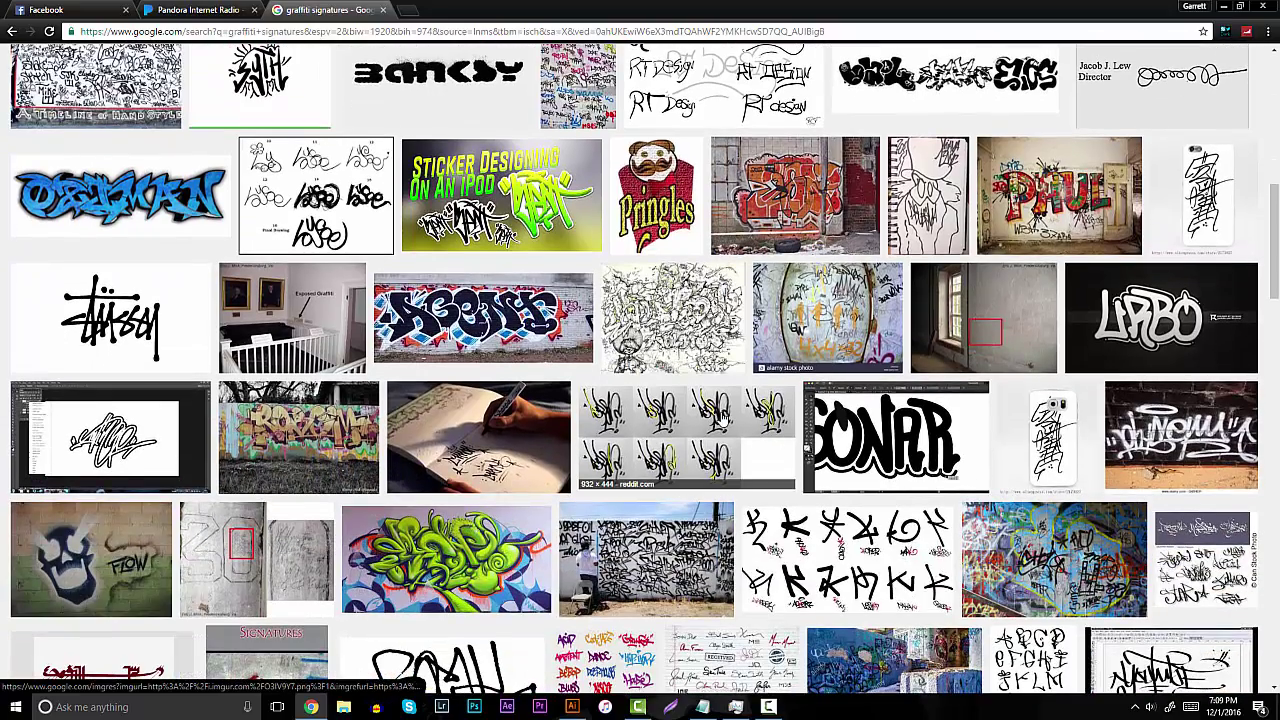
scroll(723, 420, down, 1)
scroll(723, 420, down, 1)
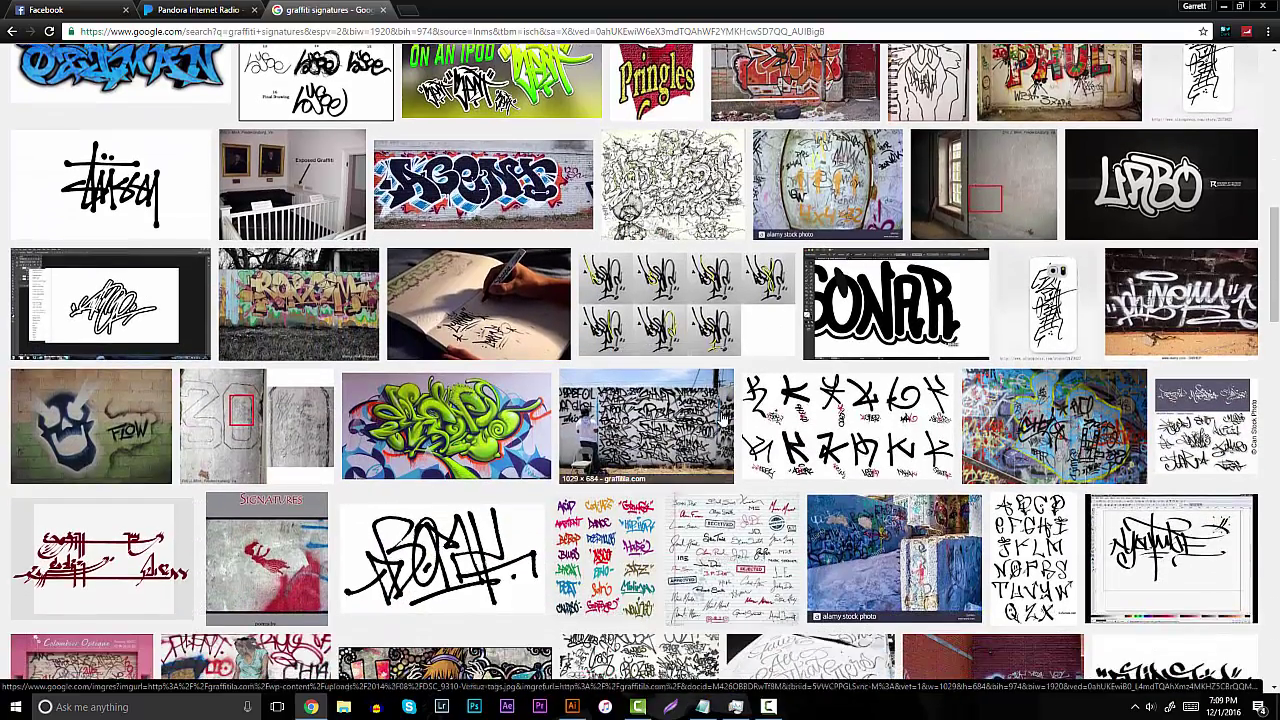
scroll(723, 420, down, 2)
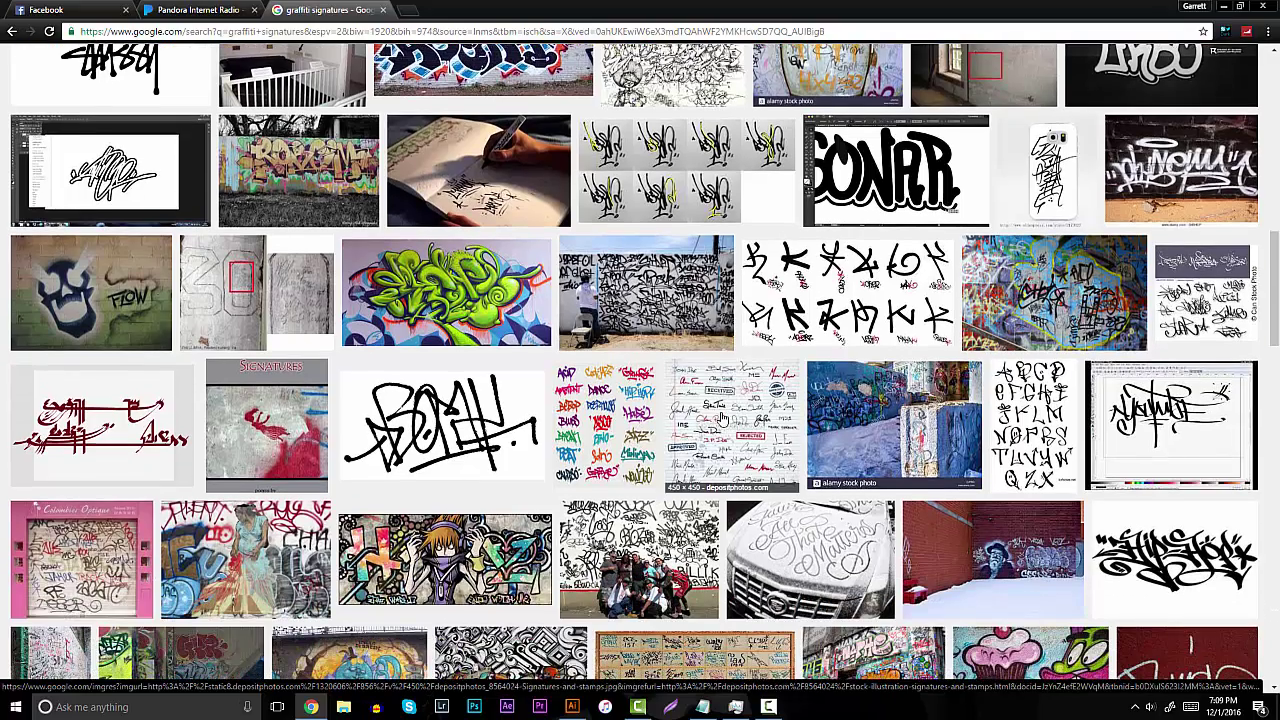
scroll(723, 418, down, 2)
scroll(723, 418, up, 3)
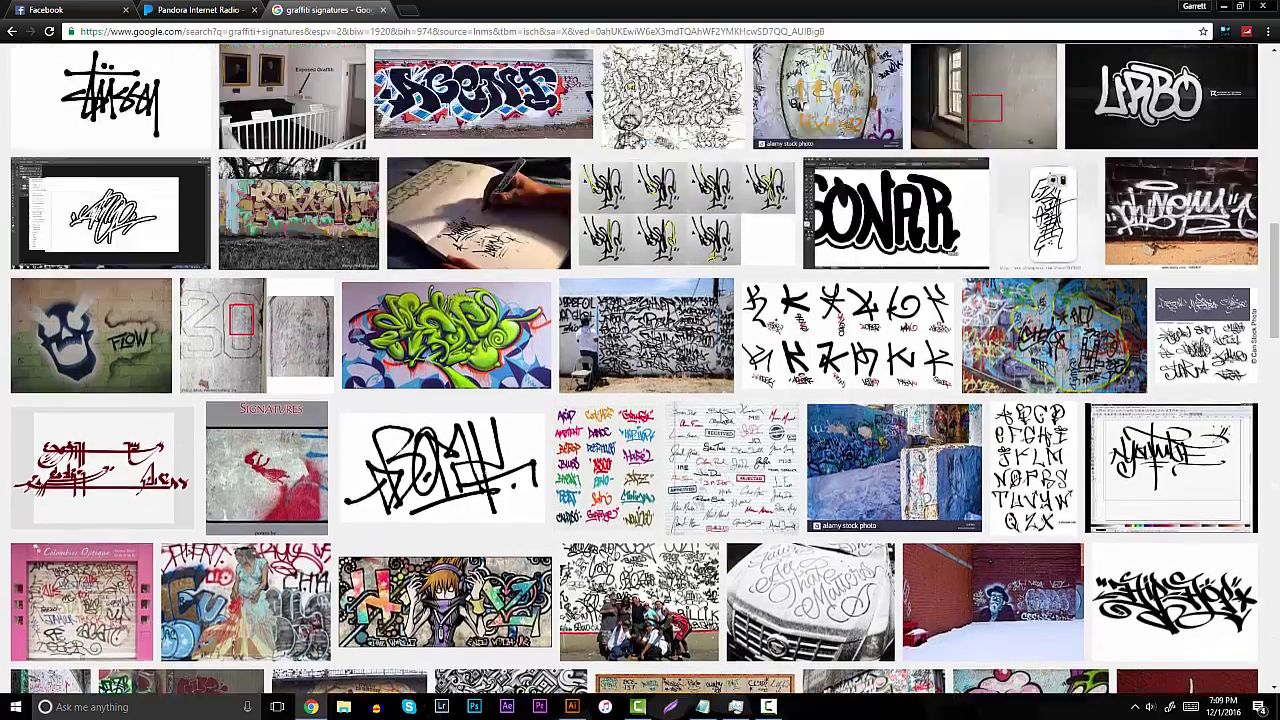
scroll(723, 418, up, 8)
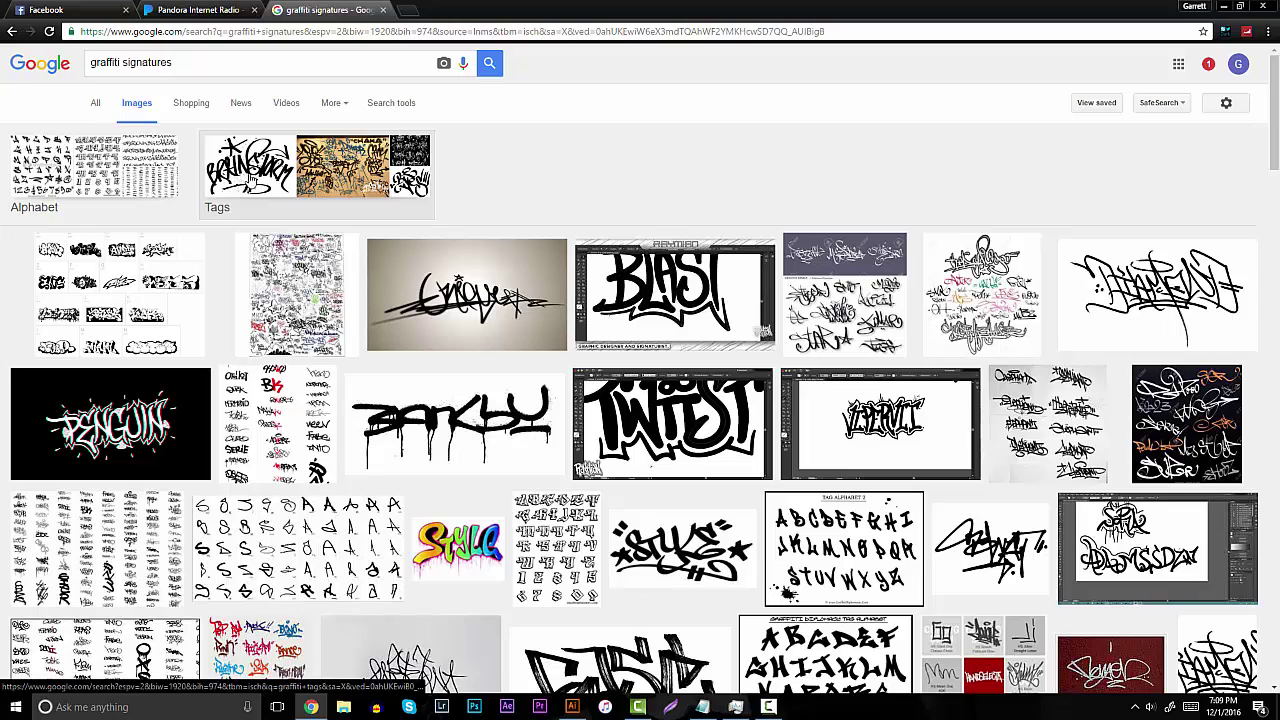
Change the image search query to "graffiti tags" and run it
click(125, 62)
double_click(125, 62)
click(125, 62)
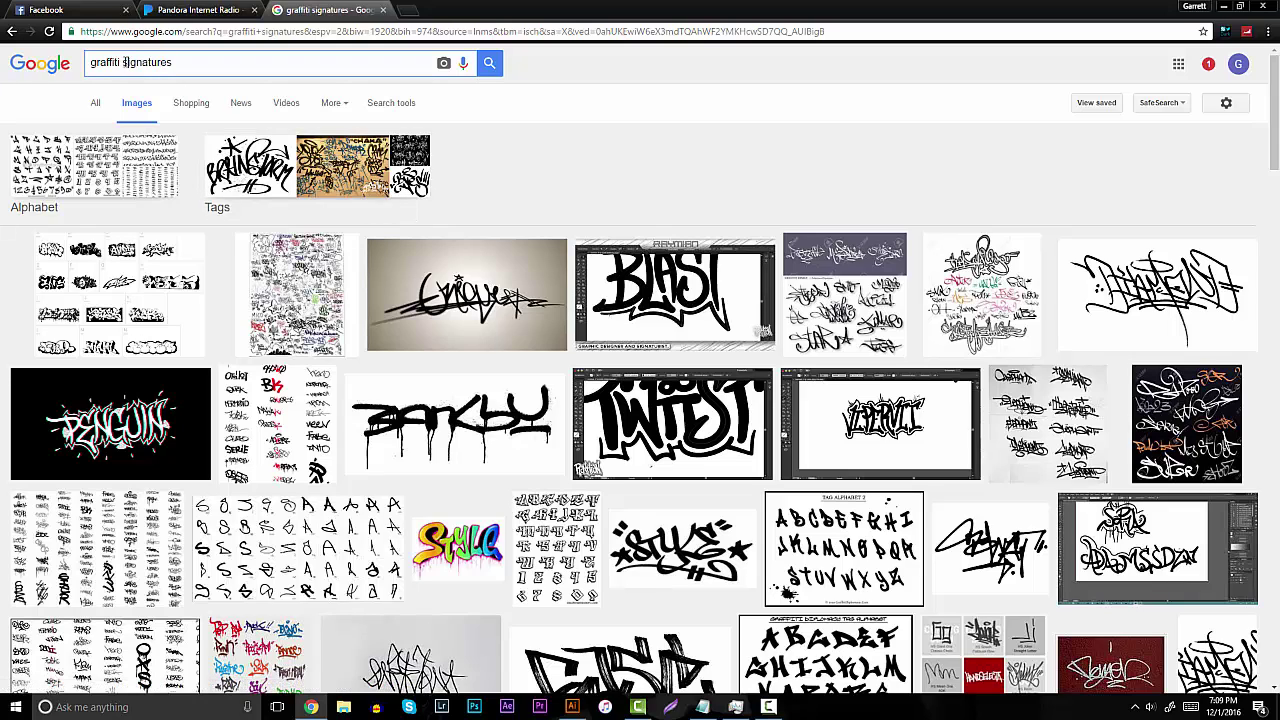
drag(125, 62, 273, 70)
text(tags)
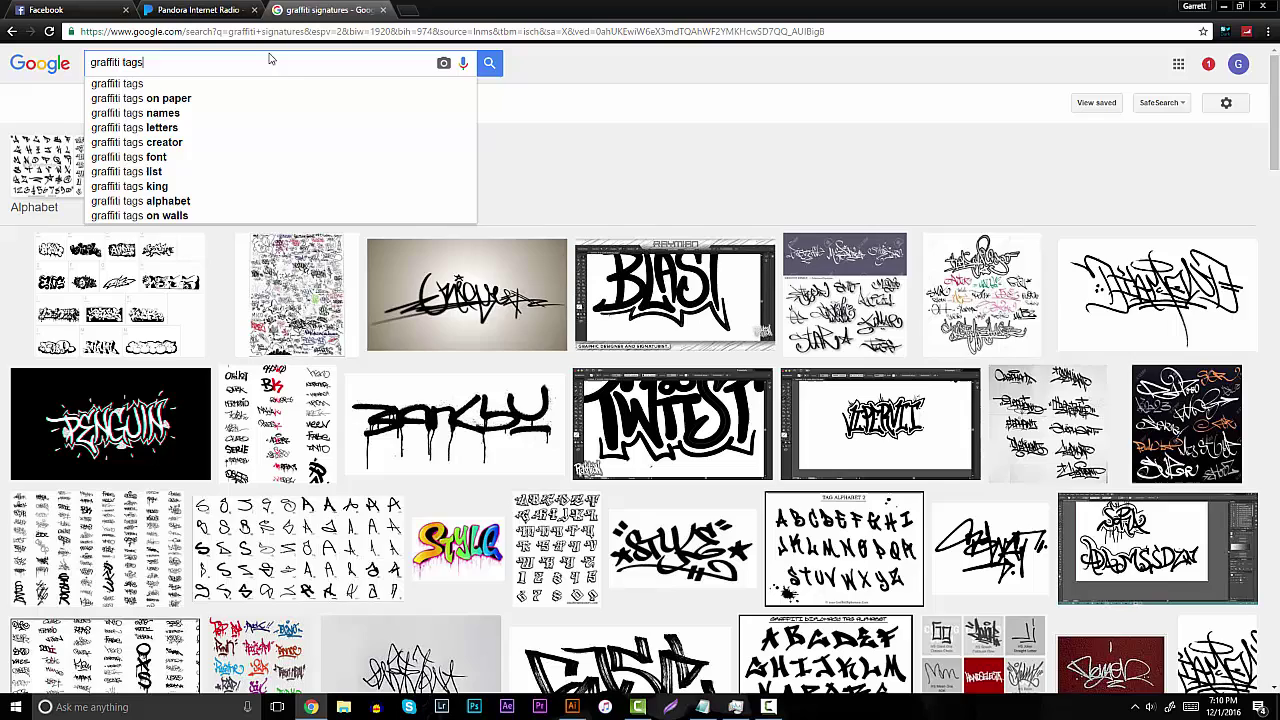
key(Return)
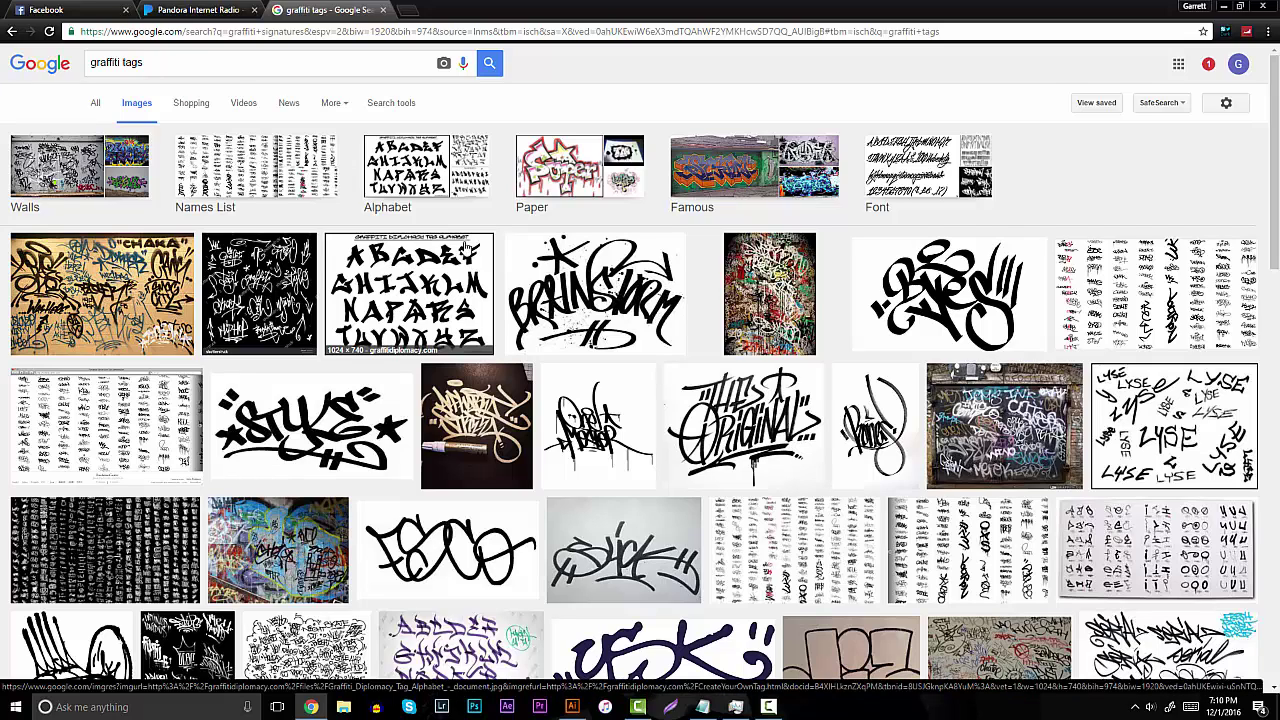
Replace the image search query with the suggested "graffiti signatures alphabet" and run it
click(152, 62)
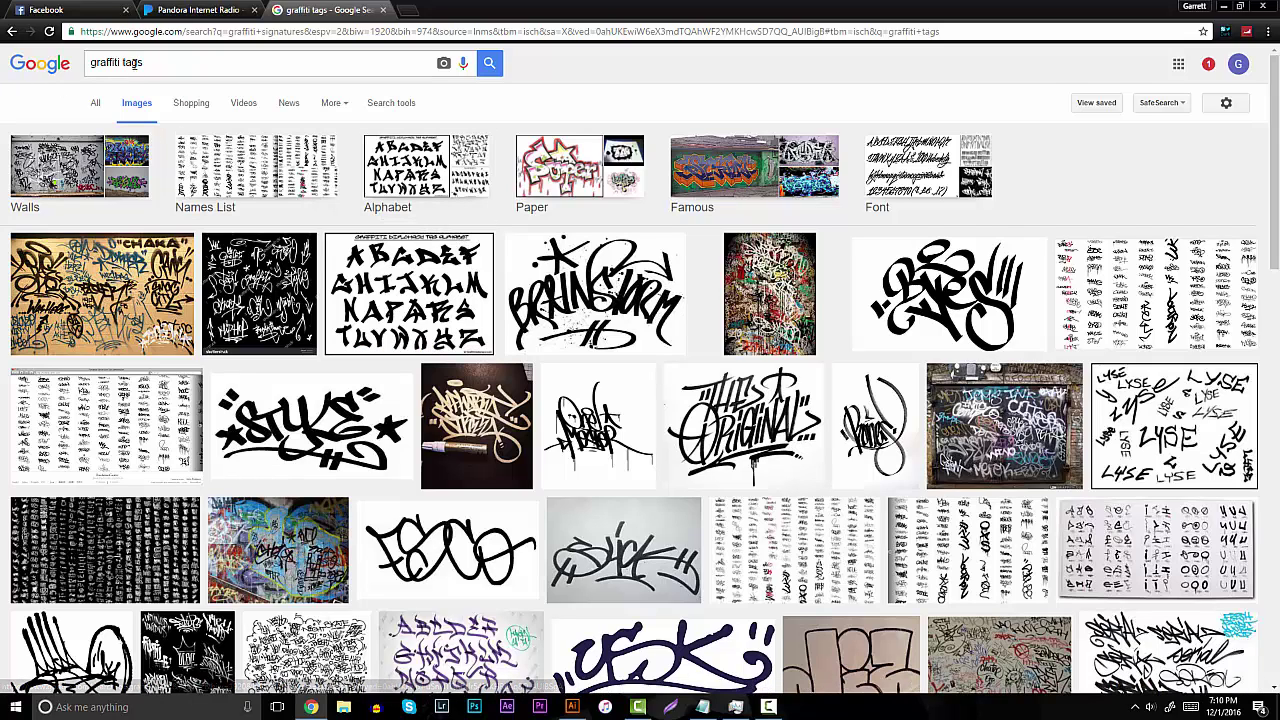
key(BackSpace)
key(BackSpace)
key(BackSpace)
key(BackSpace)
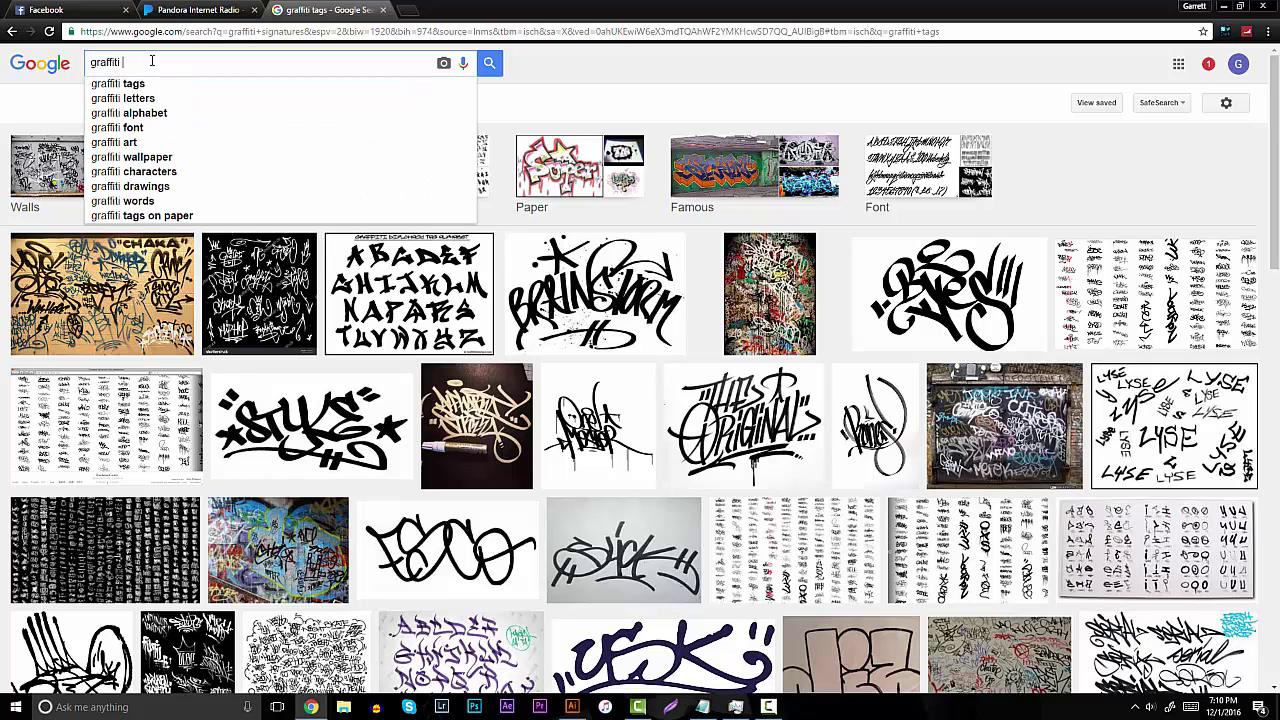
text(signature)
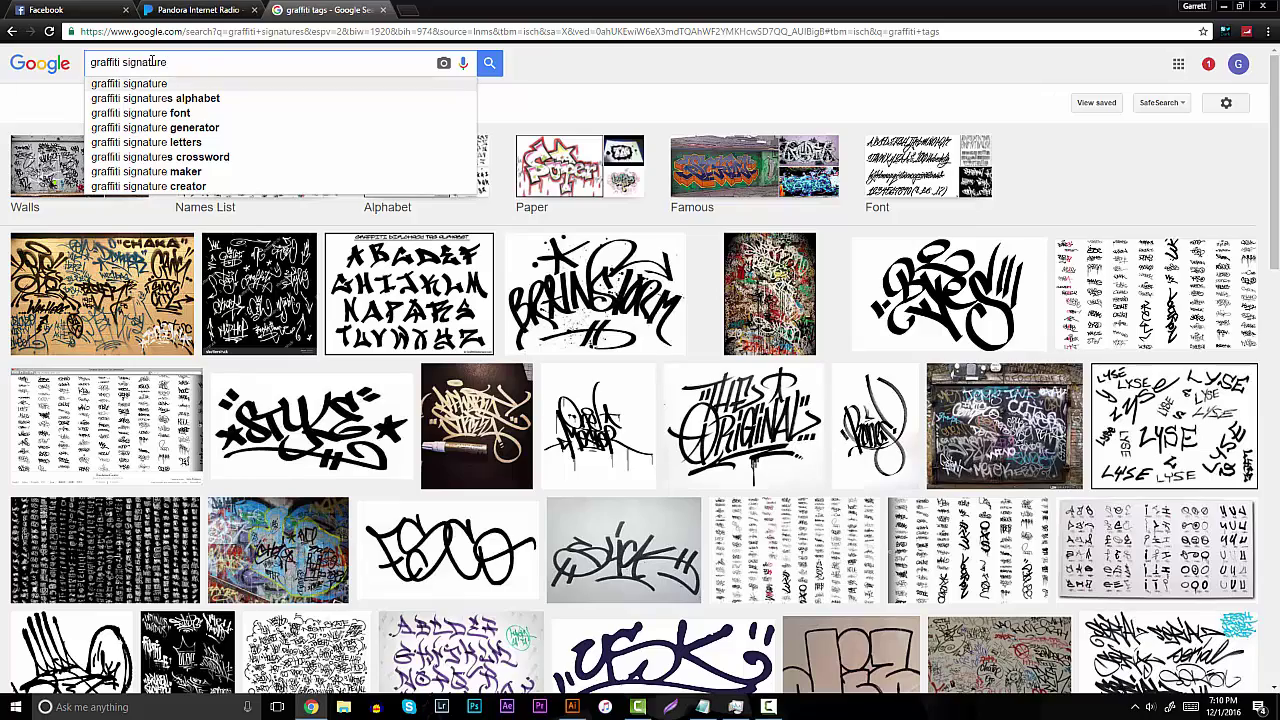
key(Down)
key(Return)
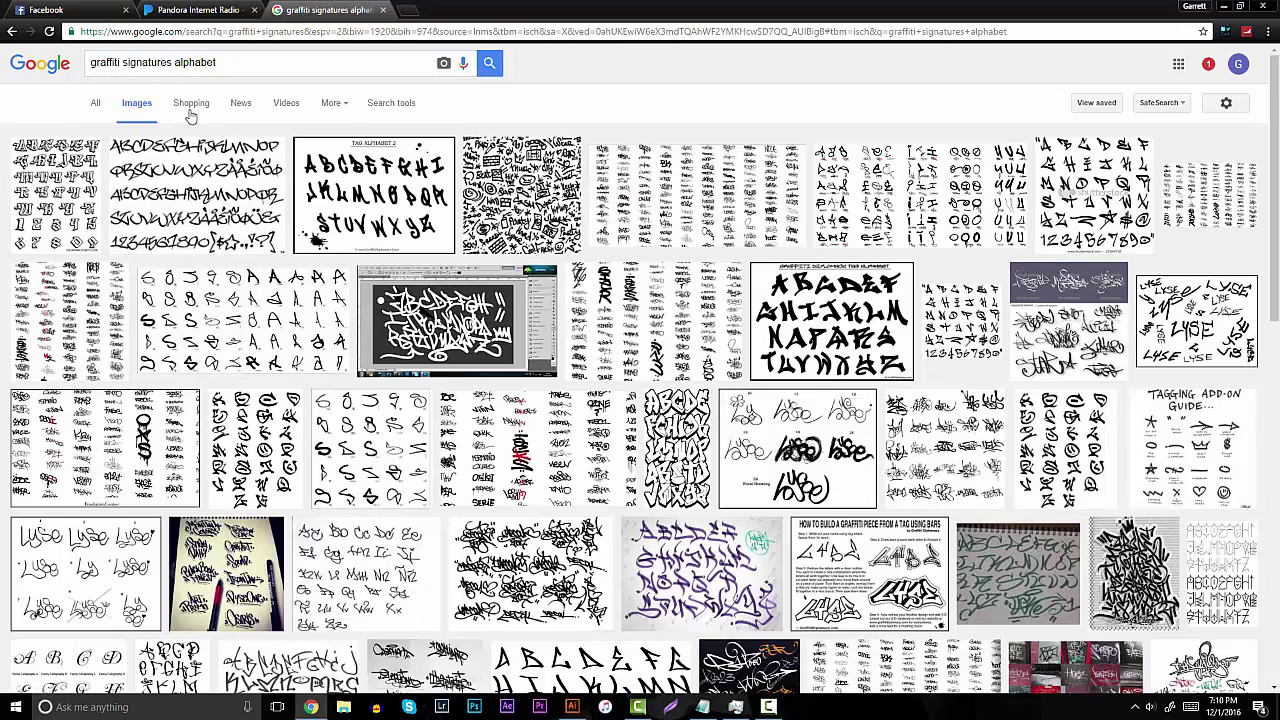
Preview several graffiti alphabet reference images, including the MoMA Graffiti Taxonomy sheet, and close the preview
click(192, 197)
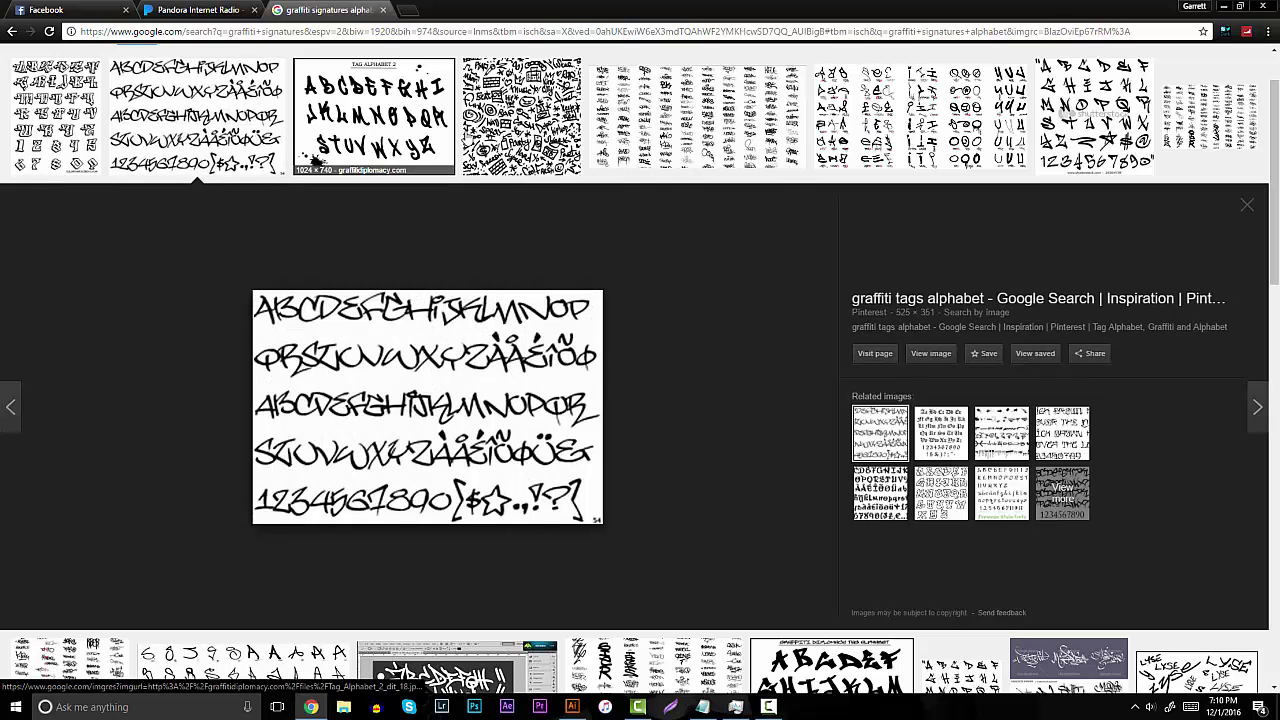
click(560, 125)
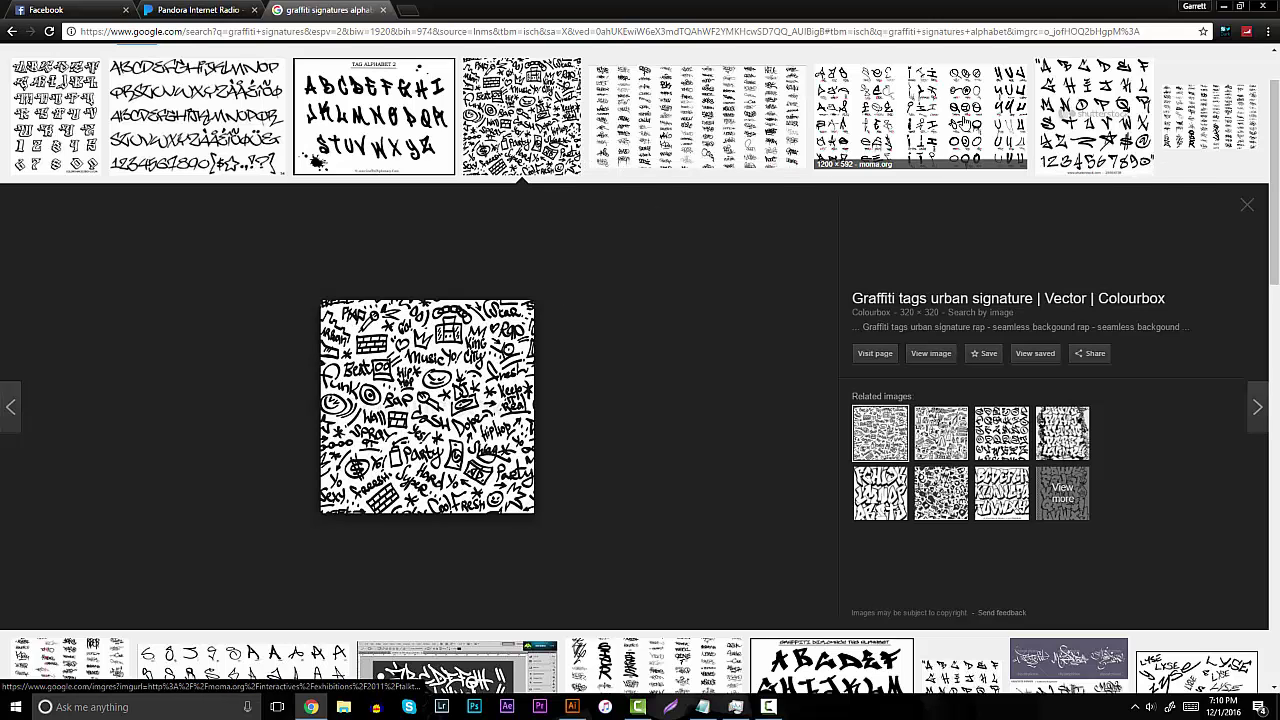
click(920, 118)
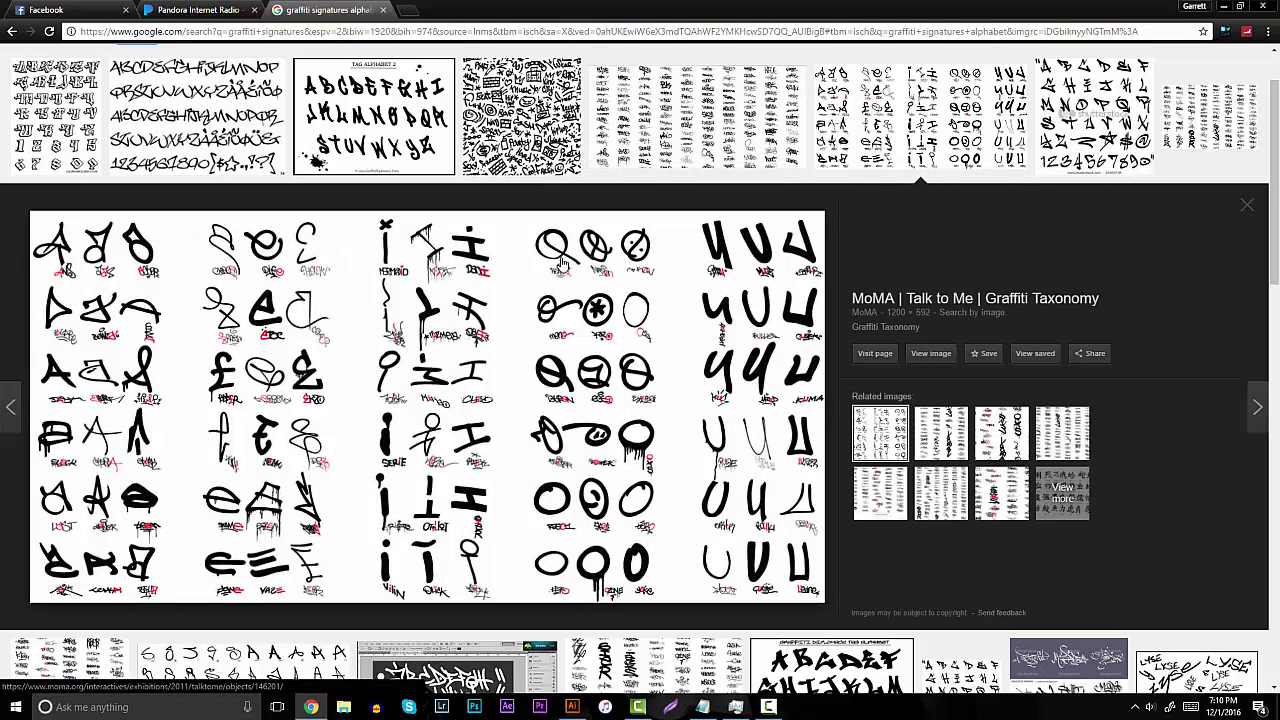
click(1244, 210)
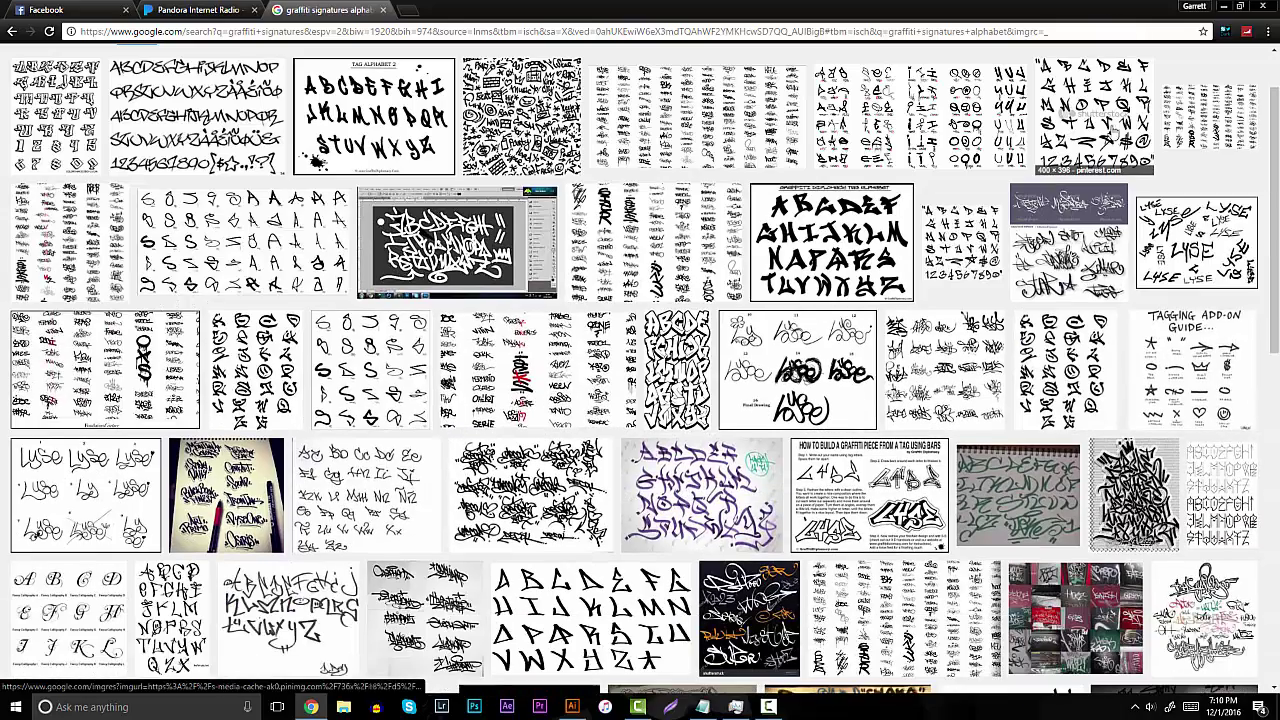
click(1112, 134)
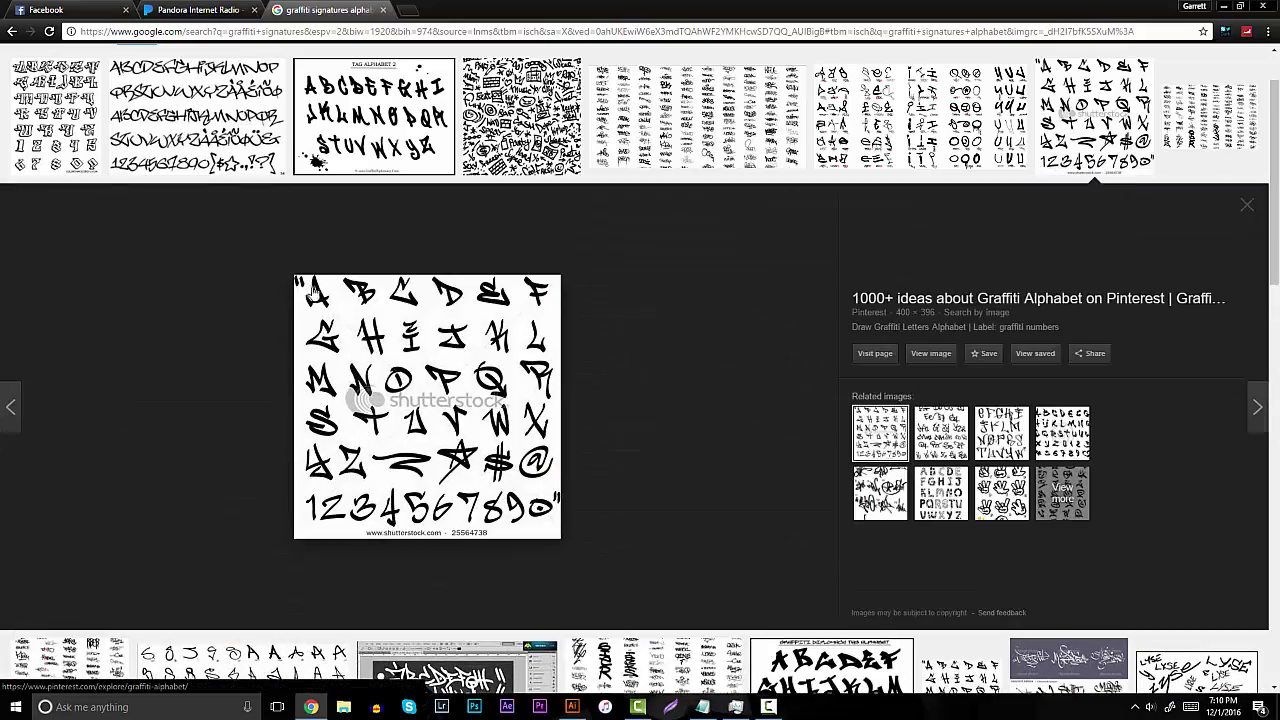
click(1244, 206)
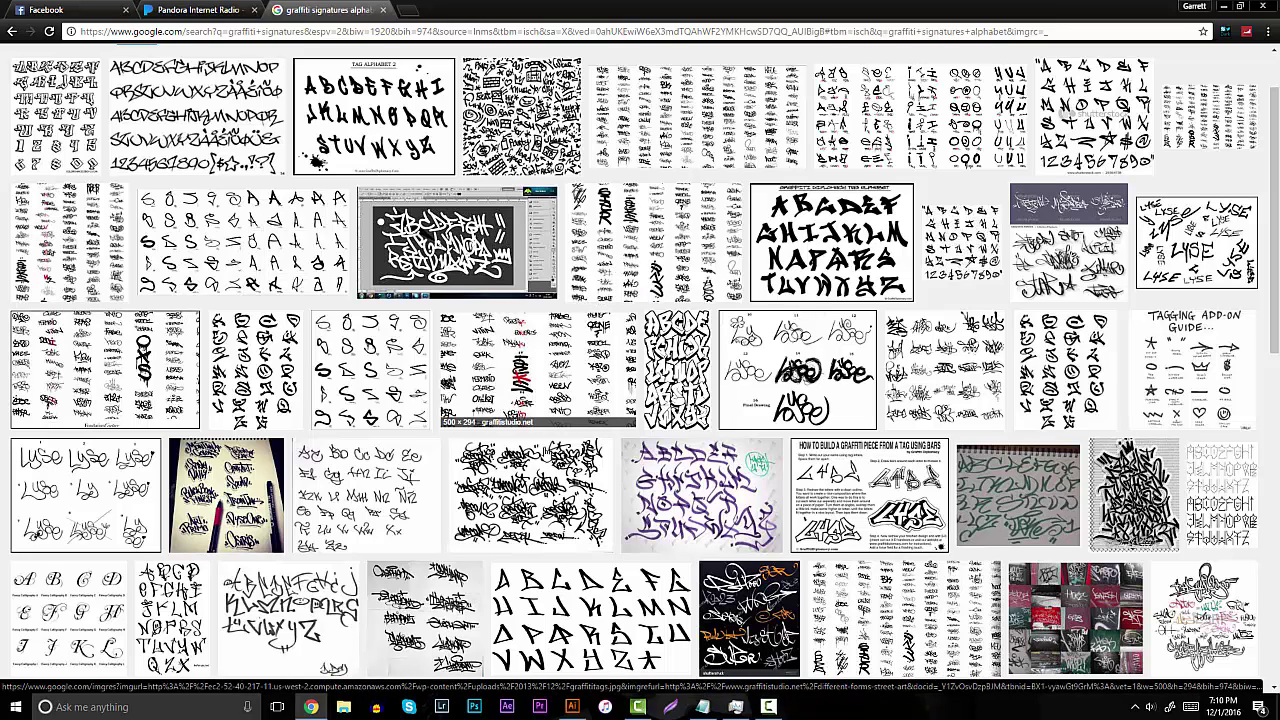
Switch to Illustrator, bring up the blank document and activate the Paintbrush tool
click(572, 706)
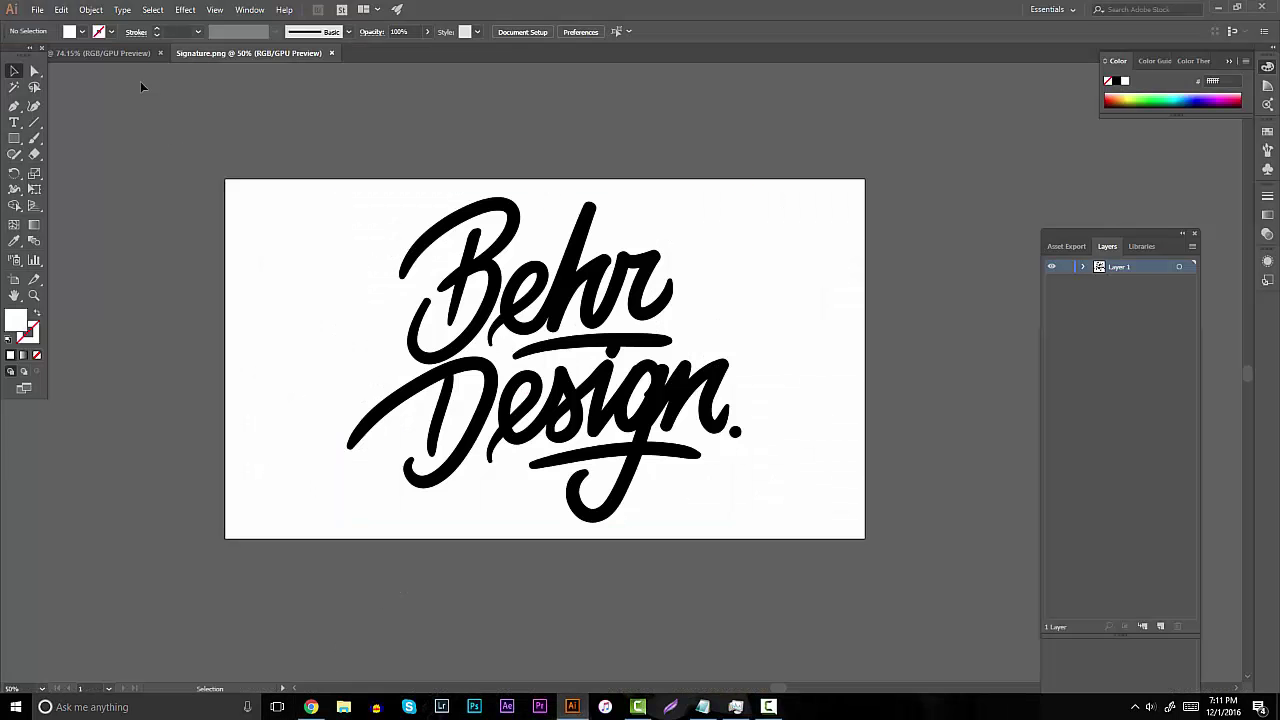
click(126, 57)
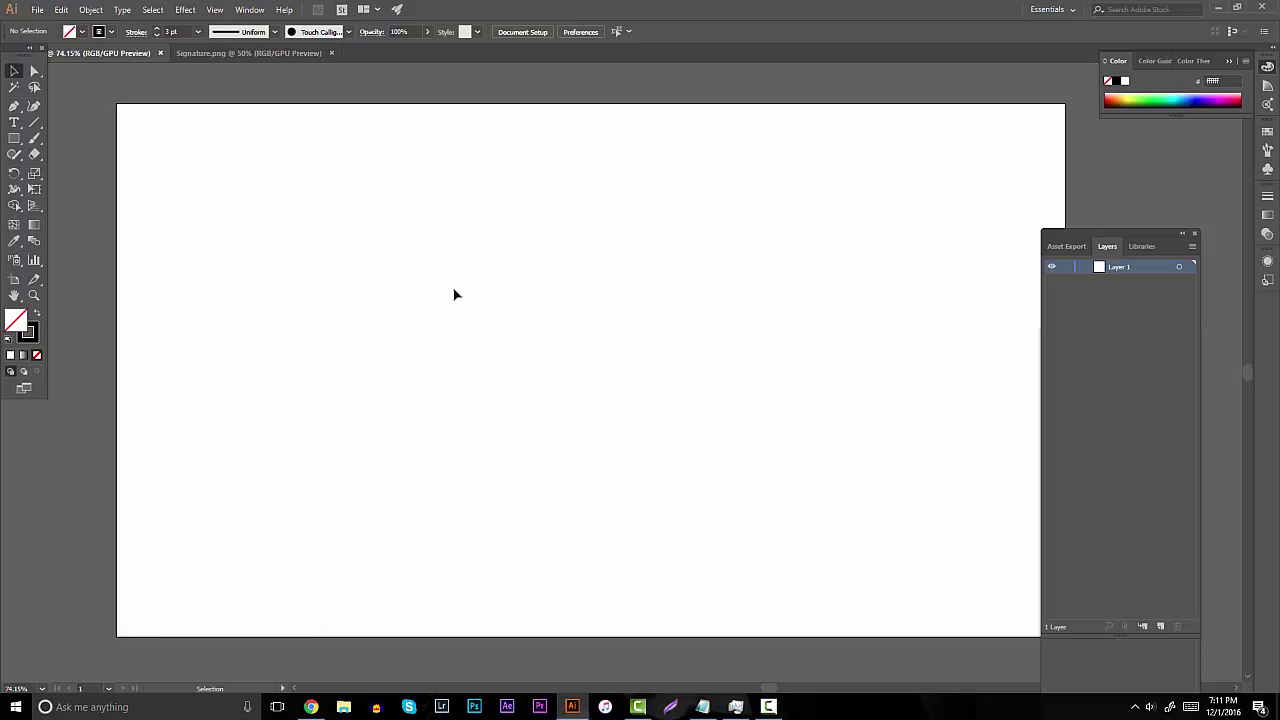
key(b)
Try two wavy test strokes with the Paintbrush at a 3 pt stroke weight, undoing each one
drag(444, 342, 652, 258)
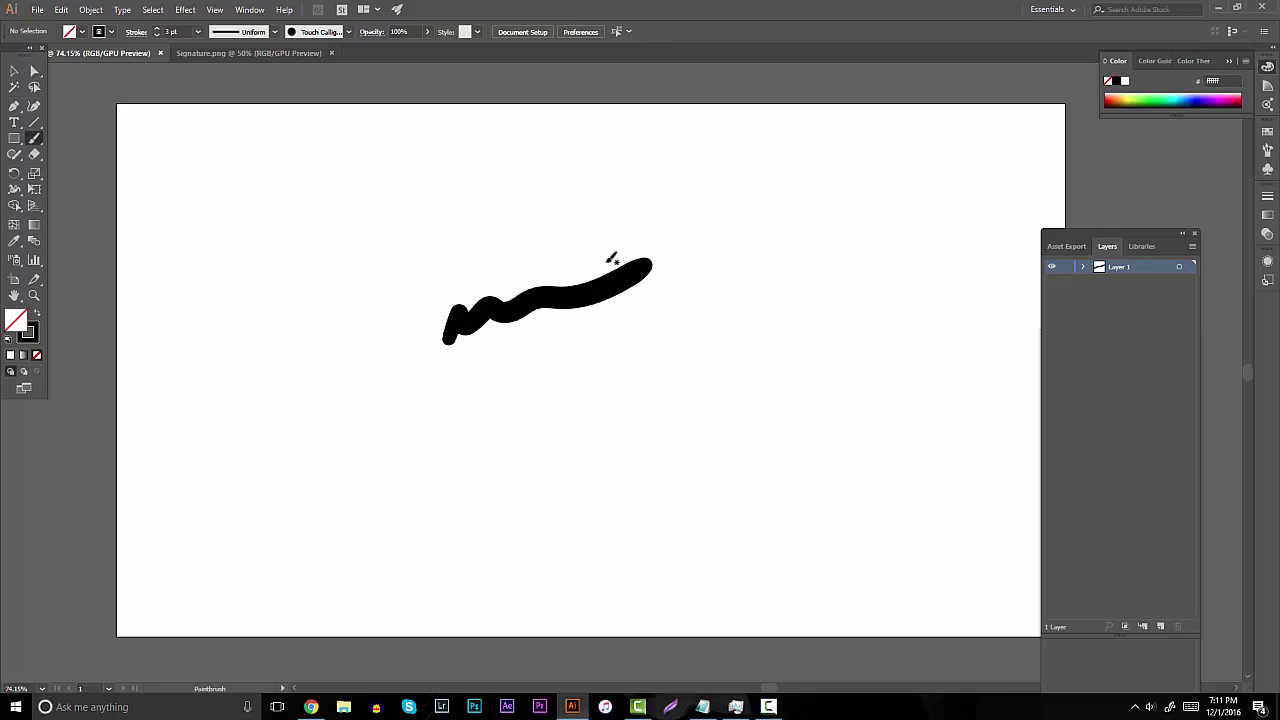
key(ctrl+z)
key(v)
key(b)
mouse_move(430, 350)
mouse_down()
mouse_move(503, 306)
mouse_move(686, 268)
mouse_up()
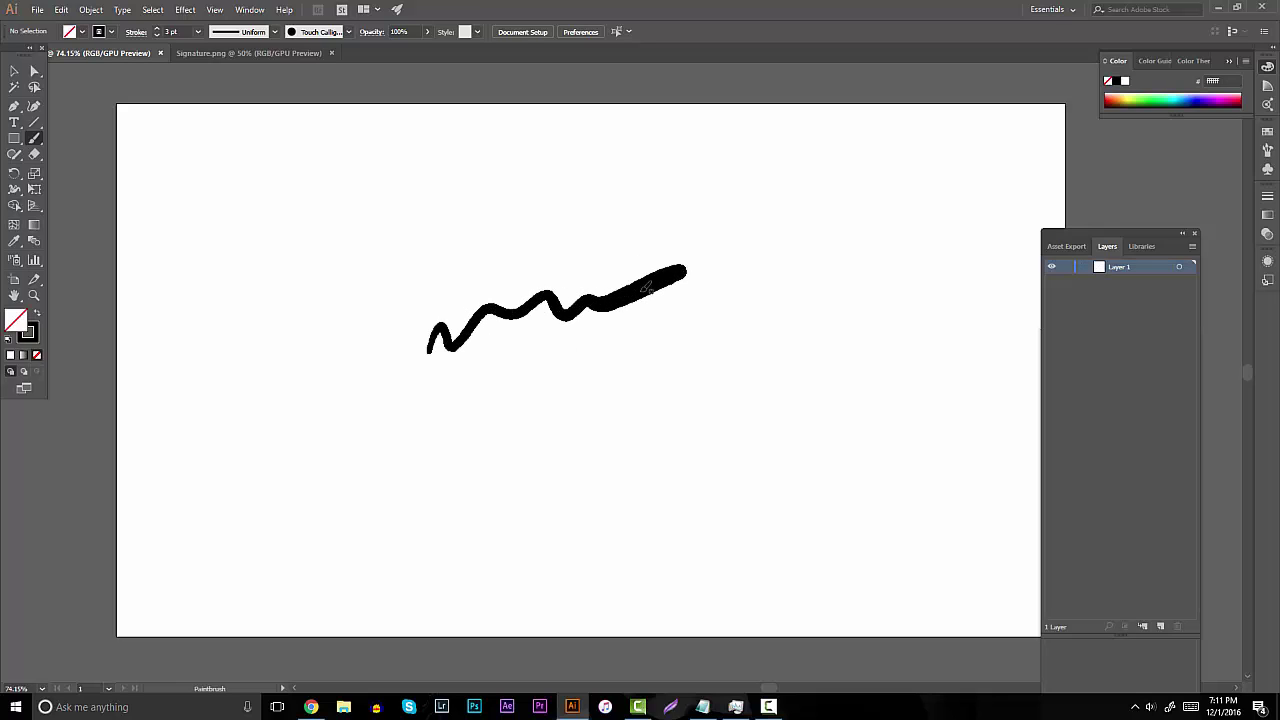
key(ctrl+z)
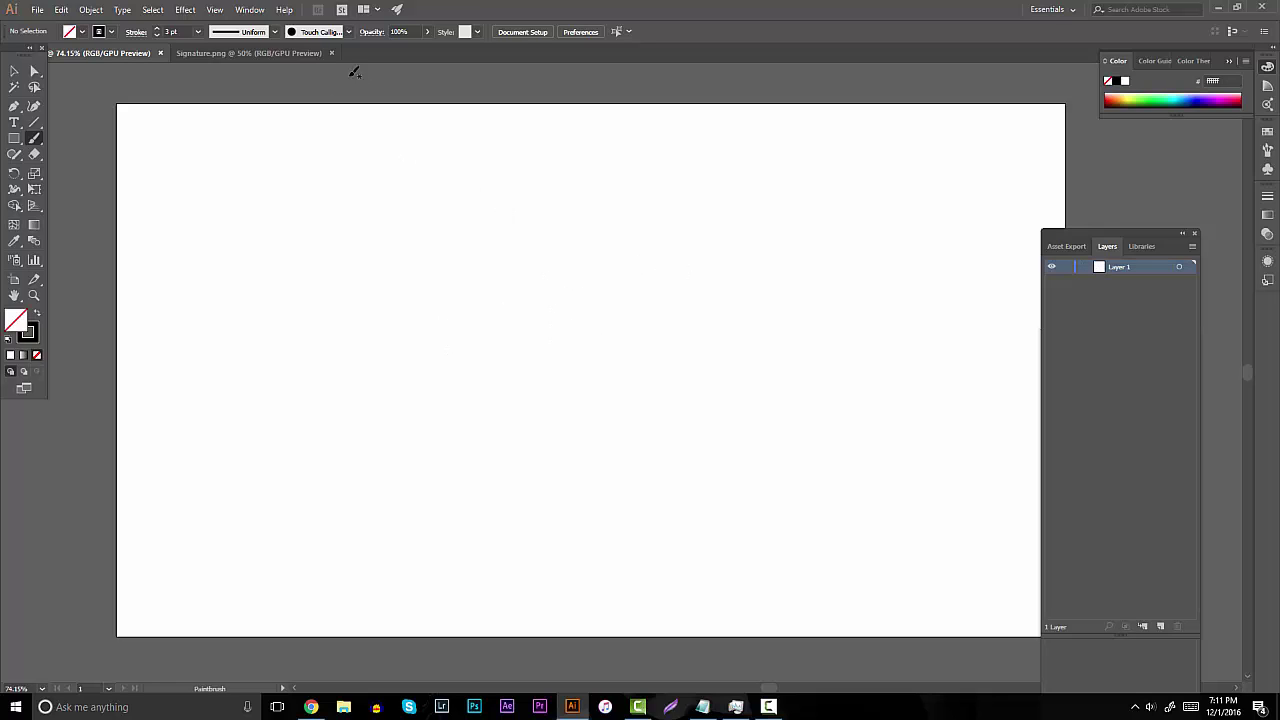
Try a 1 pt stroke weight with a vertical line, a horizontal line and a cursive g, undoing each
click(156, 36)
click(156, 36)
drag(478, 325, 478, 440)
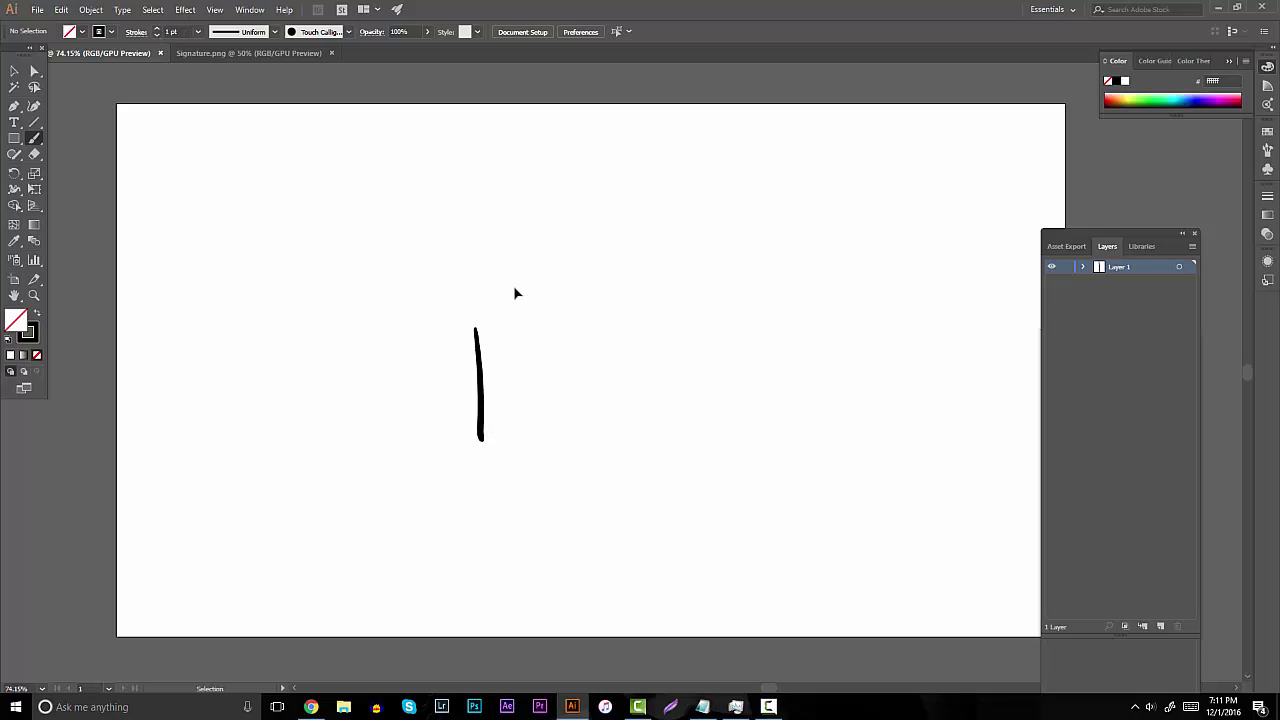
key(ctrl+z)
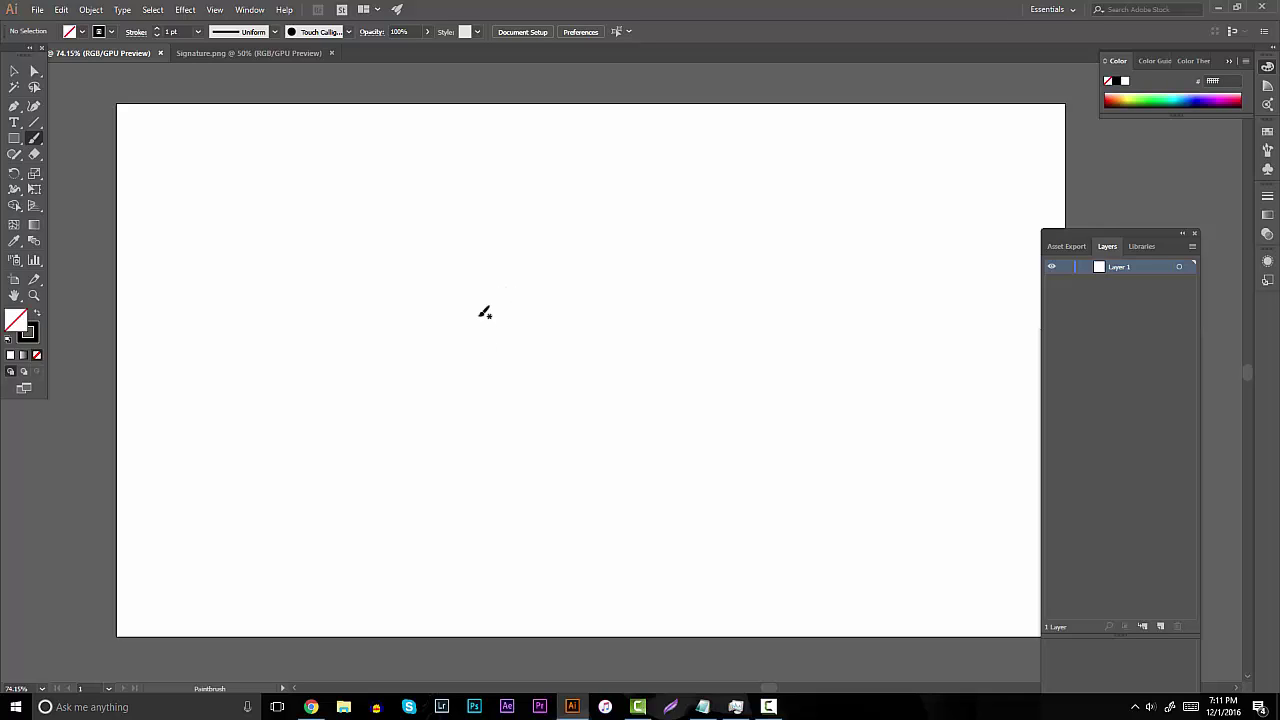
drag(417, 340, 646, 333)
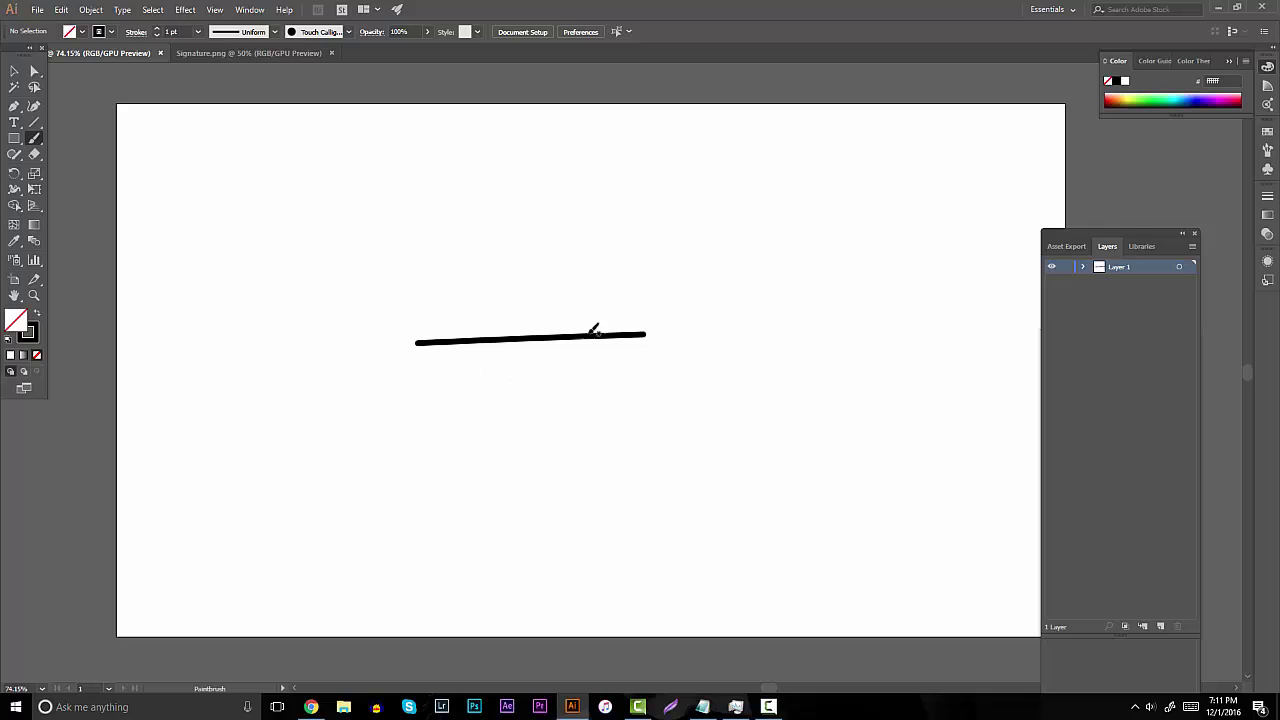
key(ctrl+z)
mouse_move(508, 350)
mouse_down()
mouse_move(503, 312)
mouse_move(512, 364)
mouse_move(477, 458)
mouse_move(572, 337)
mouse_up()
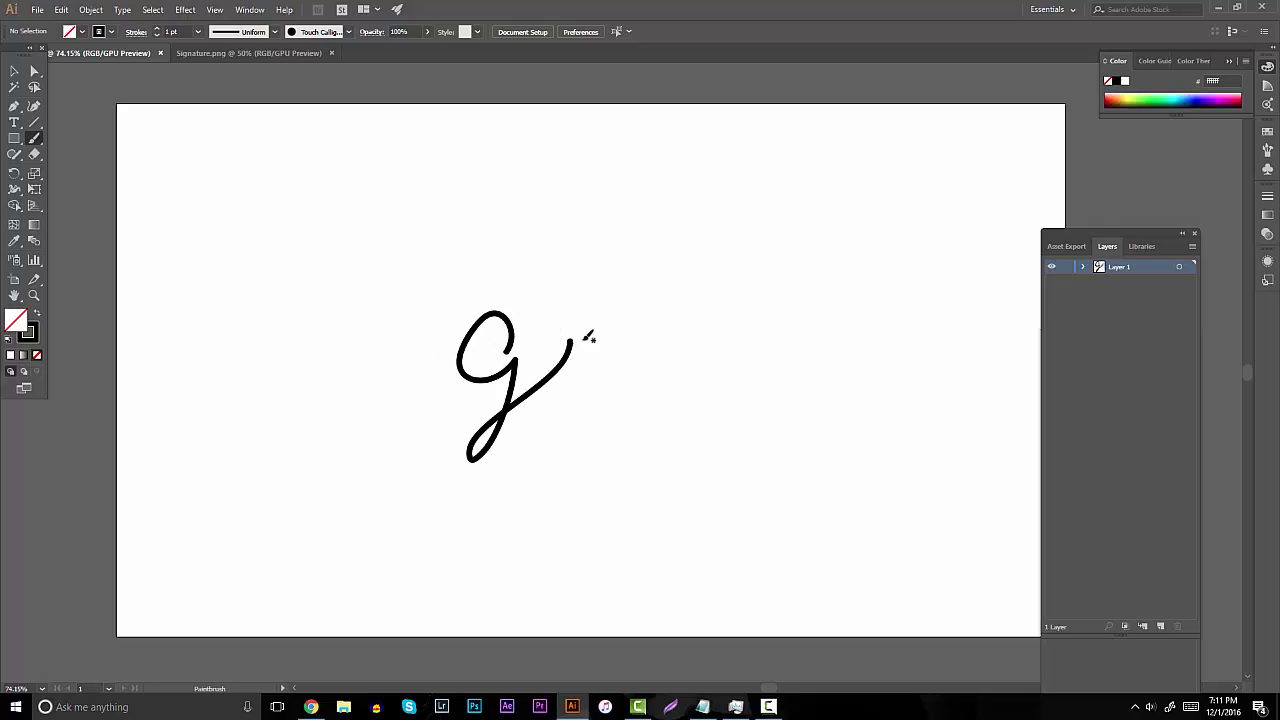
key(ctrl+z)
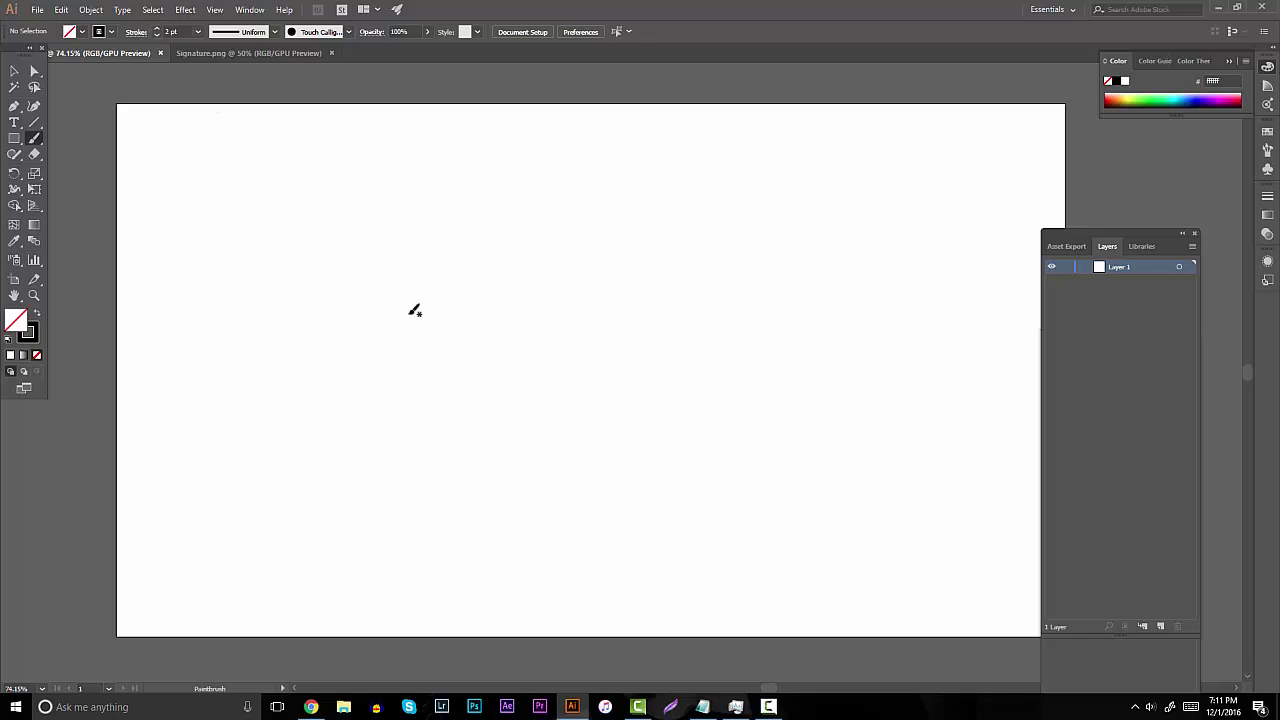
At a 2 pt stroke weight, paint a large cursive g, undo it, and paint a letter A in two brush strokes
mouse_move(462, 336)
mouse_down()
mouse_move(474, 408)
mouse_move(557, 322)
mouse_up()
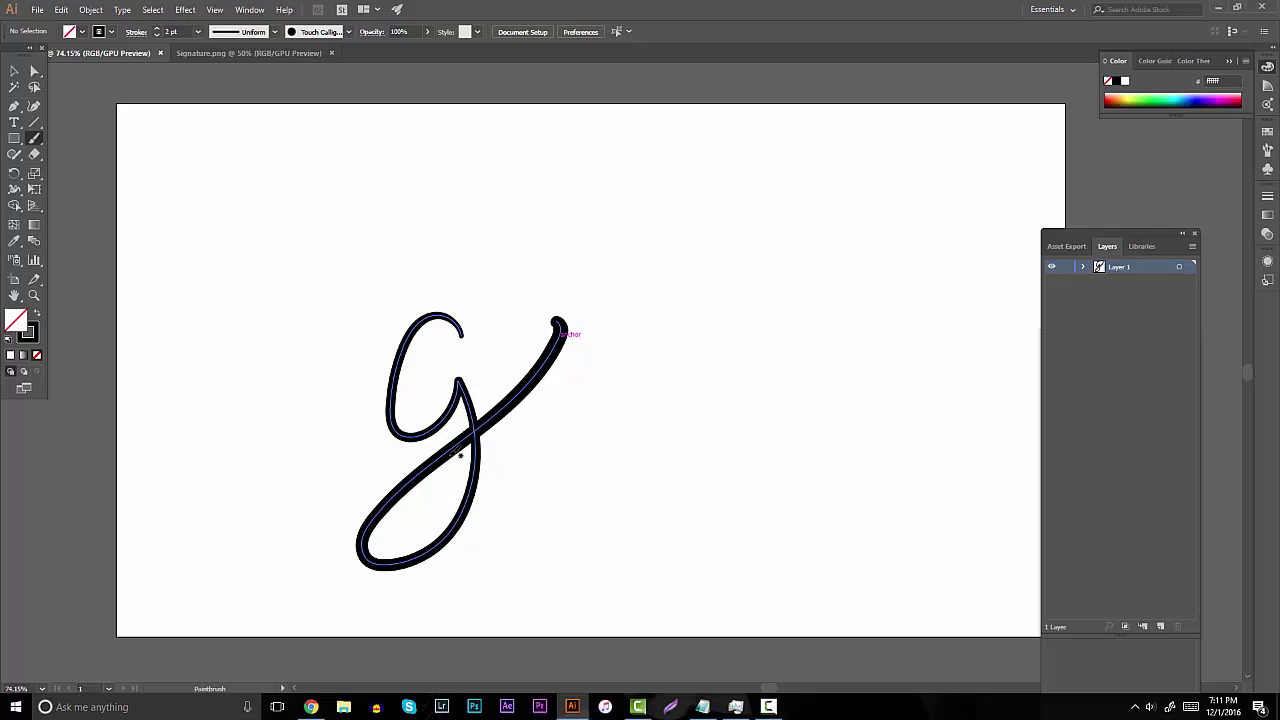
key(ctrl+z)
mouse_move(470, 390)
mouse_down()
mouse_move(499, 301)
mouse_move(542, 363)
mouse_move(557, 435)
mouse_up()
drag(474, 368, 552, 350)
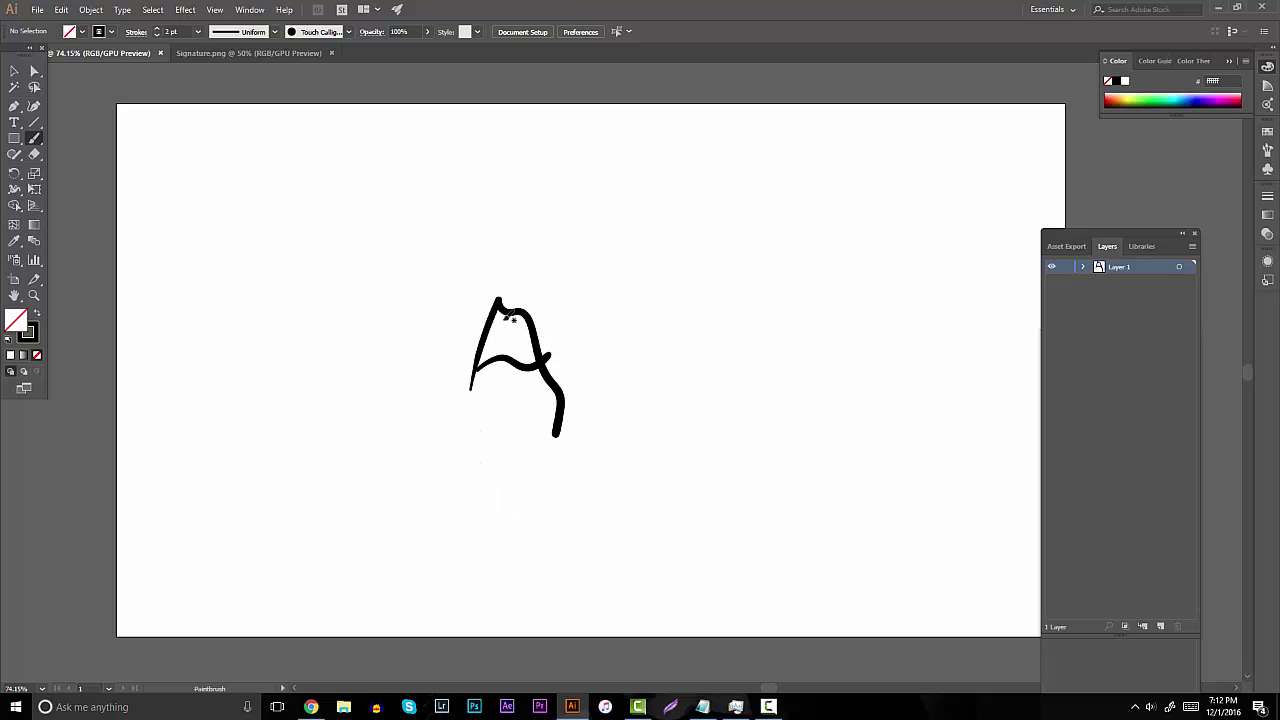
Undo the two strokes of the A and repaint it as a taller, narrower letter with a short crossbar
key(ctrl+z)
key(ctrl+z)
mouse_move(486, 389)
mouse_down()
mouse_move(500, 268)
mouse_move(560, 472)
mouse_up()
drag(494, 350, 530, 346)
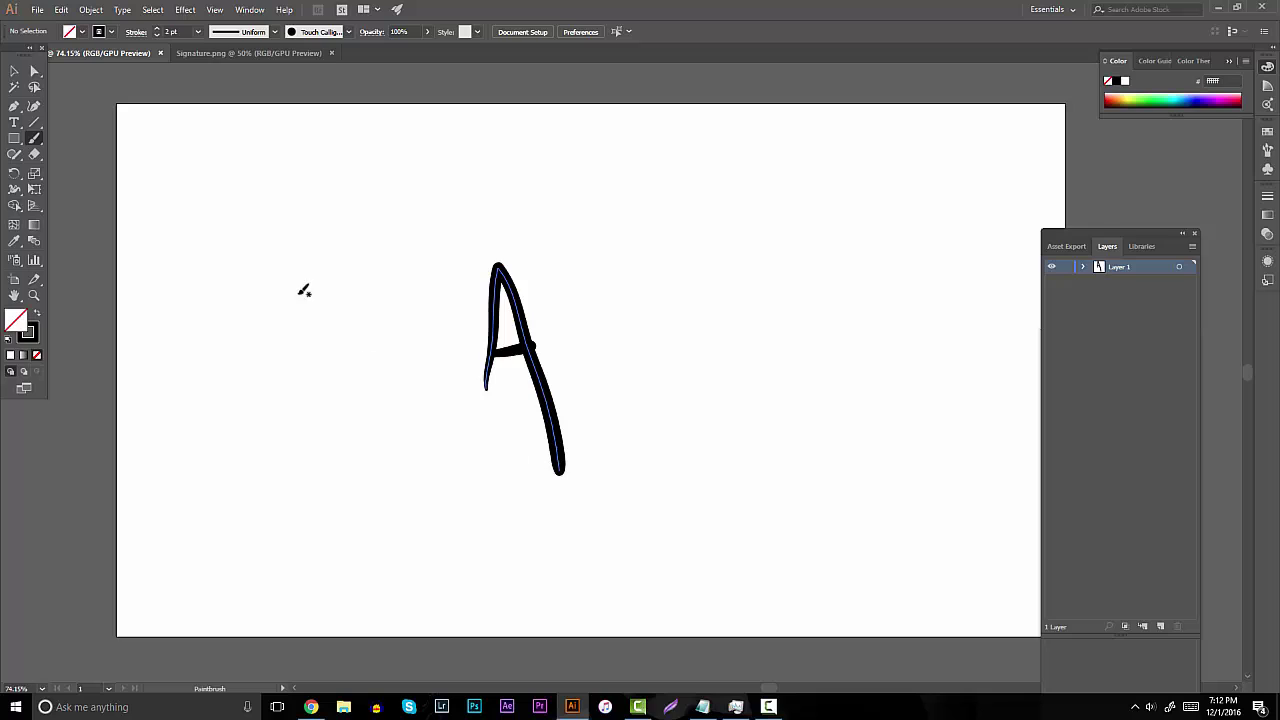
Select the A's main stroke and reshape its long leg with the Curvature tool where it meets the crossbar
key(ctrl+shift+a)
click(15, 72)
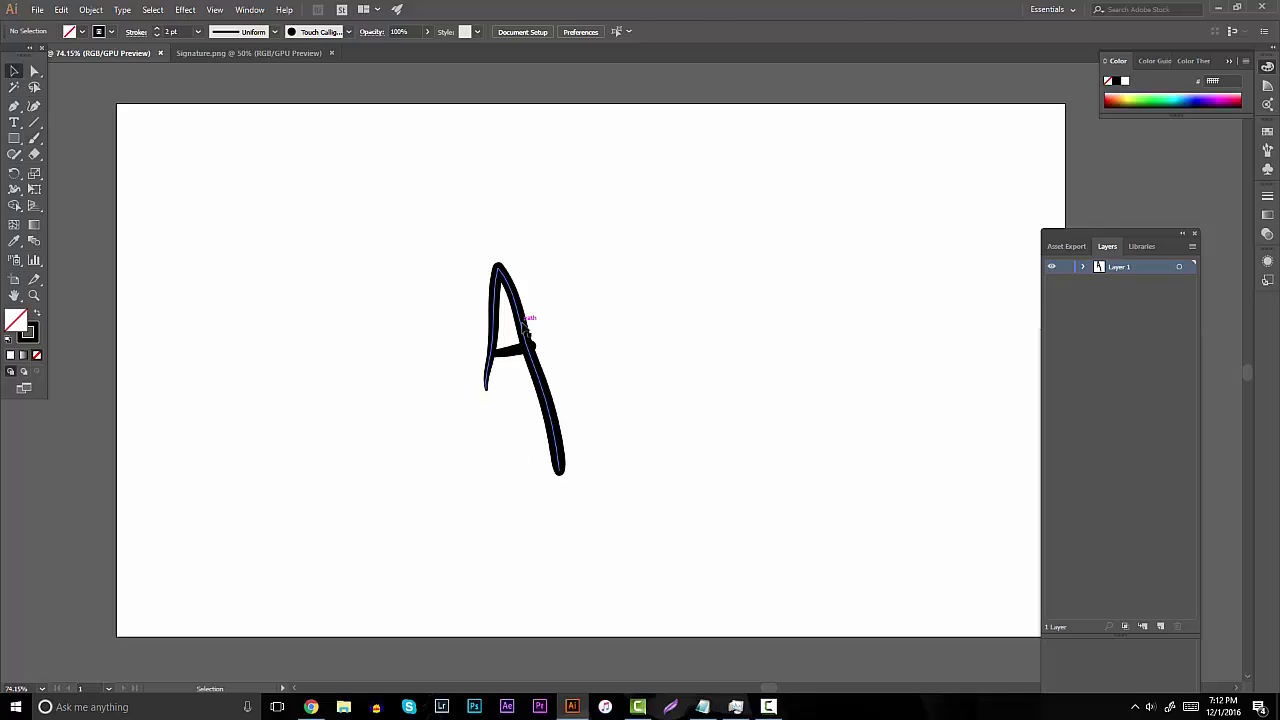
click(524, 330)
click(34, 105)
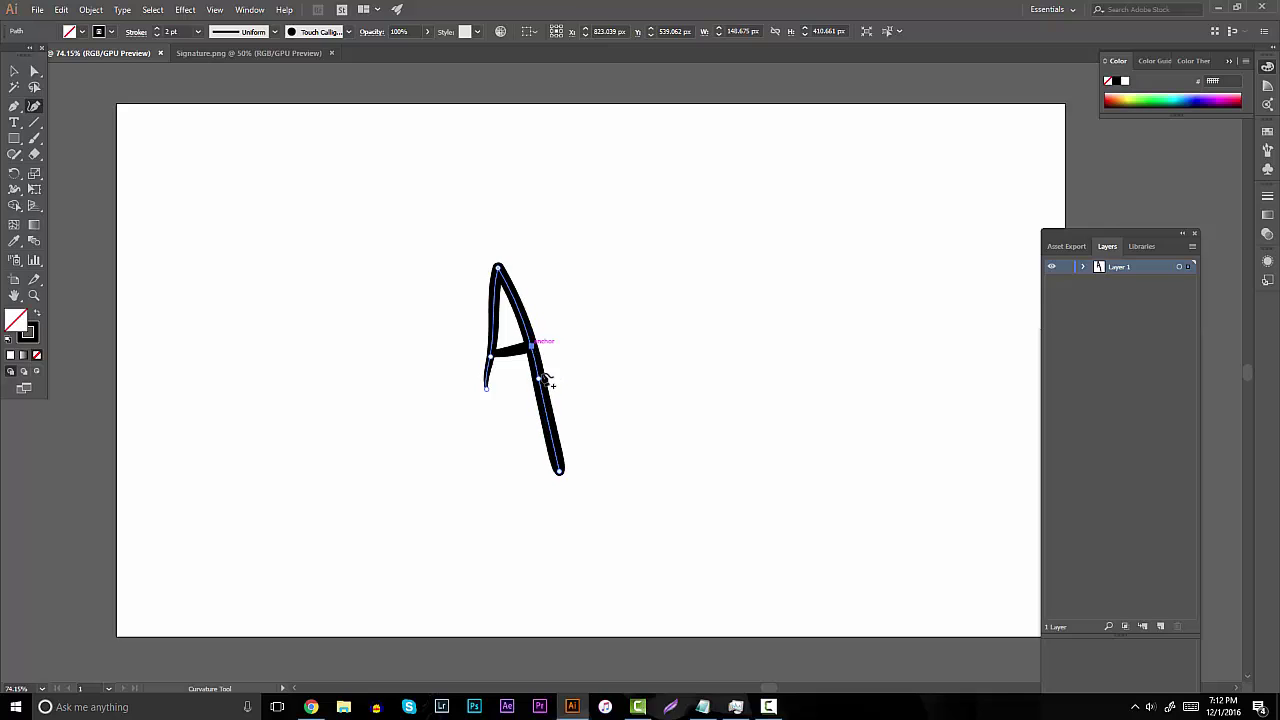
click(559, 470)
Select the whole letter A and delete it from the artboard
click(16, 74)
drag(374, 178, 668, 430)
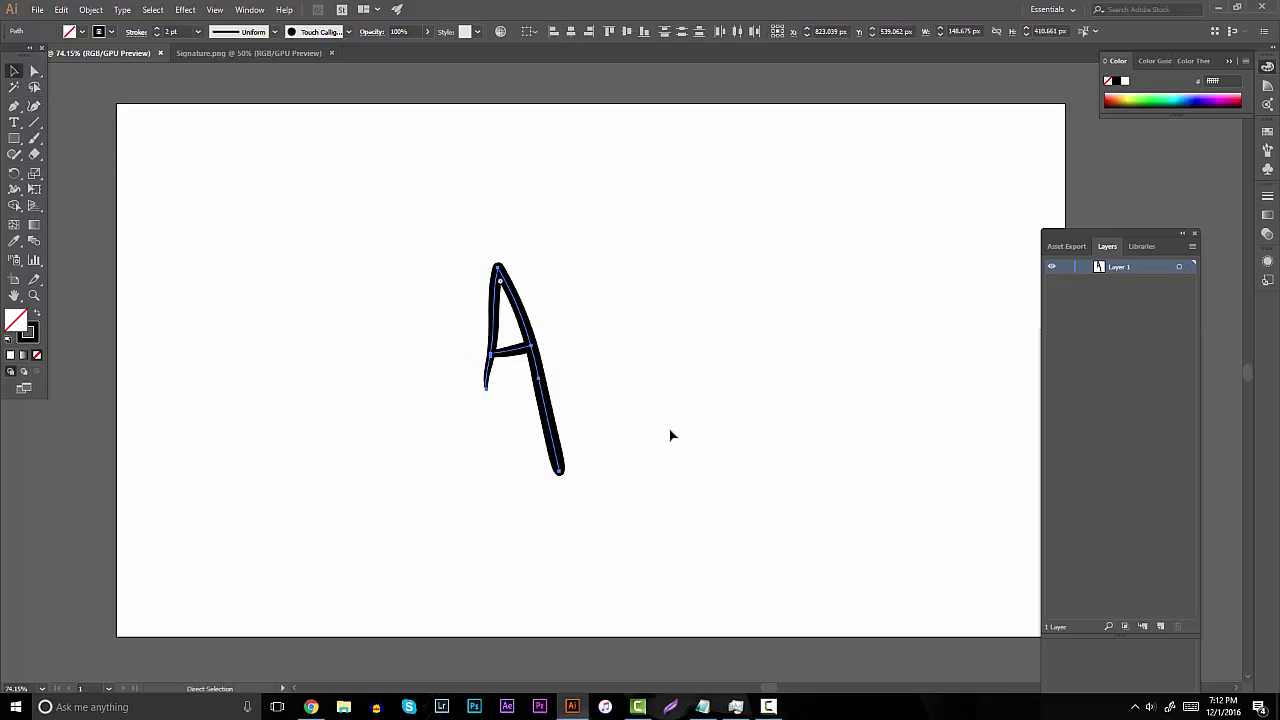
key(Delete)
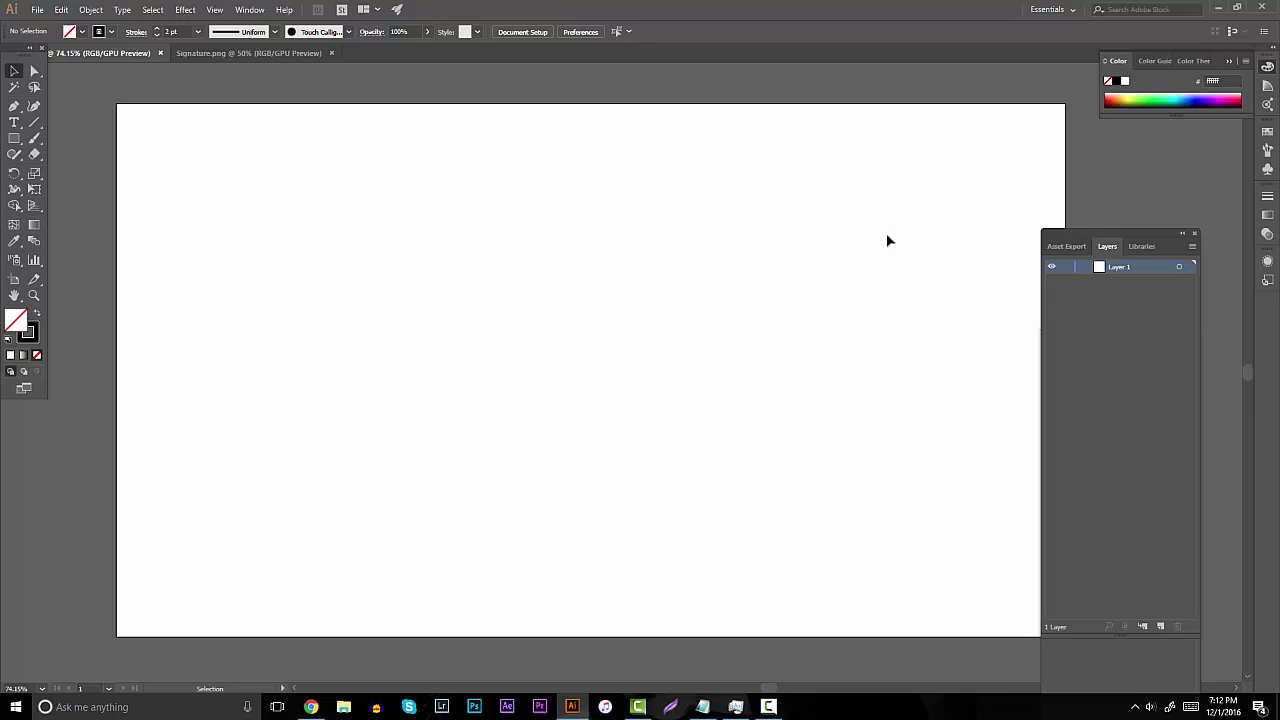
Try five roughly vertical Paintbrush strokes side by side at 2 pt and undo all of them
key(b)
drag(466, 272, 480, 430)
drag(508, 227, 532, 464)
drag(546, 246, 558, 424)
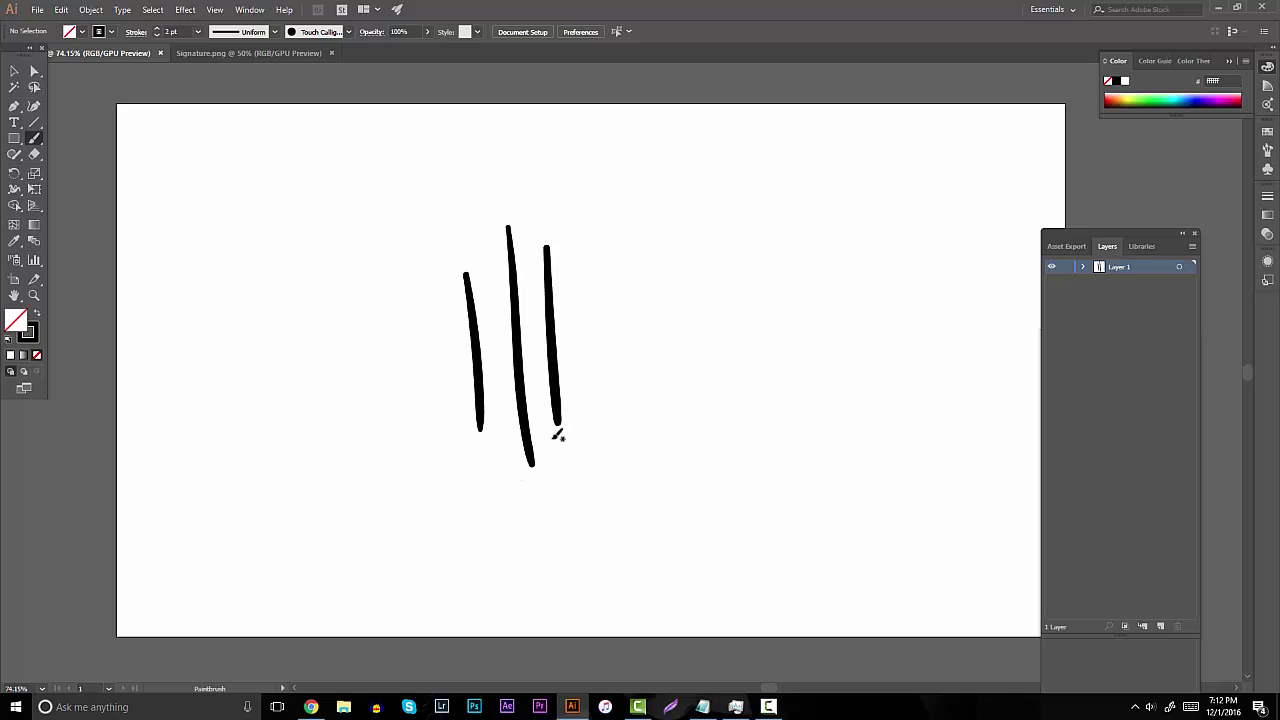
drag(598, 228, 614, 402)
drag(671, 214, 678, 328)
key(ctrl+z)
key(ctrl+z)
key(ctrl+z)
key(ctrl+z)
key(ctrl+z)
Try two freehand brush strokes across the middle of the artboard, undoing each one
mouse_move(478, 392)
mouse_down()
mouse_move(526, 352)
mouse_move(597, 430)
mouse_move(652, 298)
mouse_up()
key(ctrl+z)
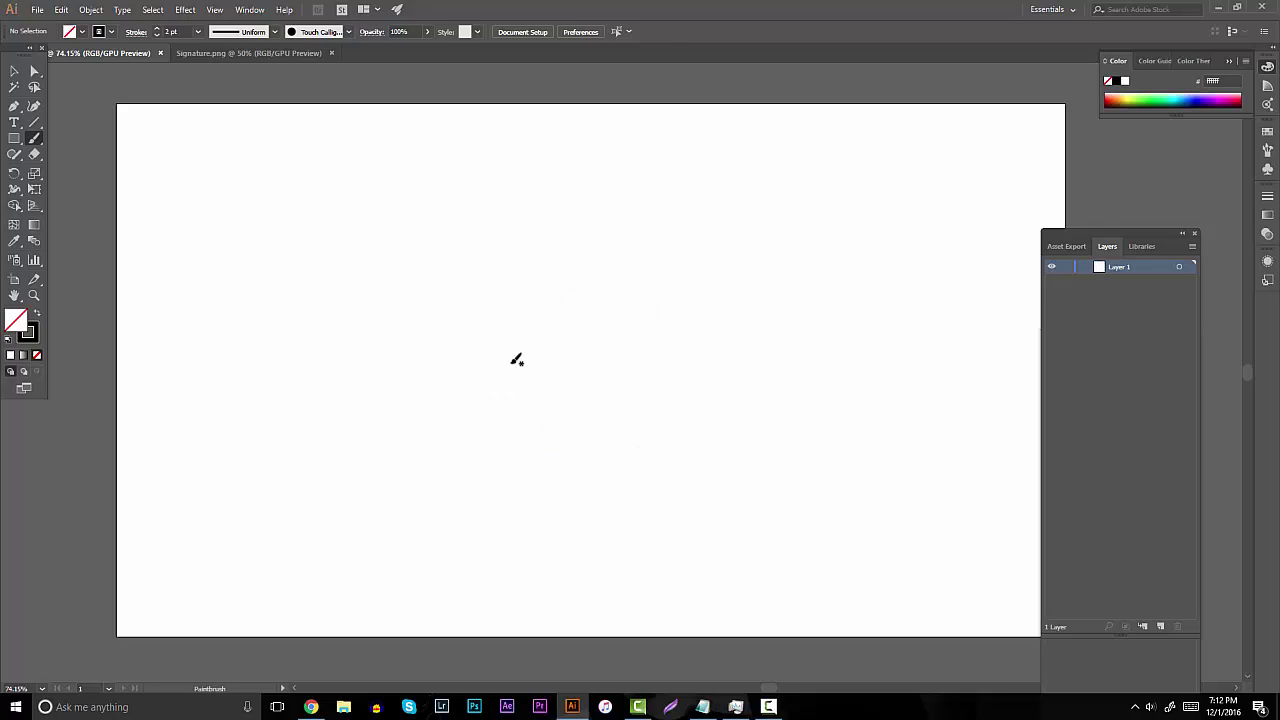
mouse_move(528, 338)
mouse_down()
mouse_move(540, 482)
mouse_move(607, 371)
mouse_move(840, 378)
mouse_move(617, 538)
mouse_move(774, 349)
mouse_up()
key(ctrl+z)
key(ctrl+z)
Paint a letter B with a large looping lower bowl, undoing and repainting the bowl once
mouse_move(438, 285)
mouse_down()
mouse_move(438, 378)
mouse_move(465, 326)
mouse_move(442, 377)
mouse_up()
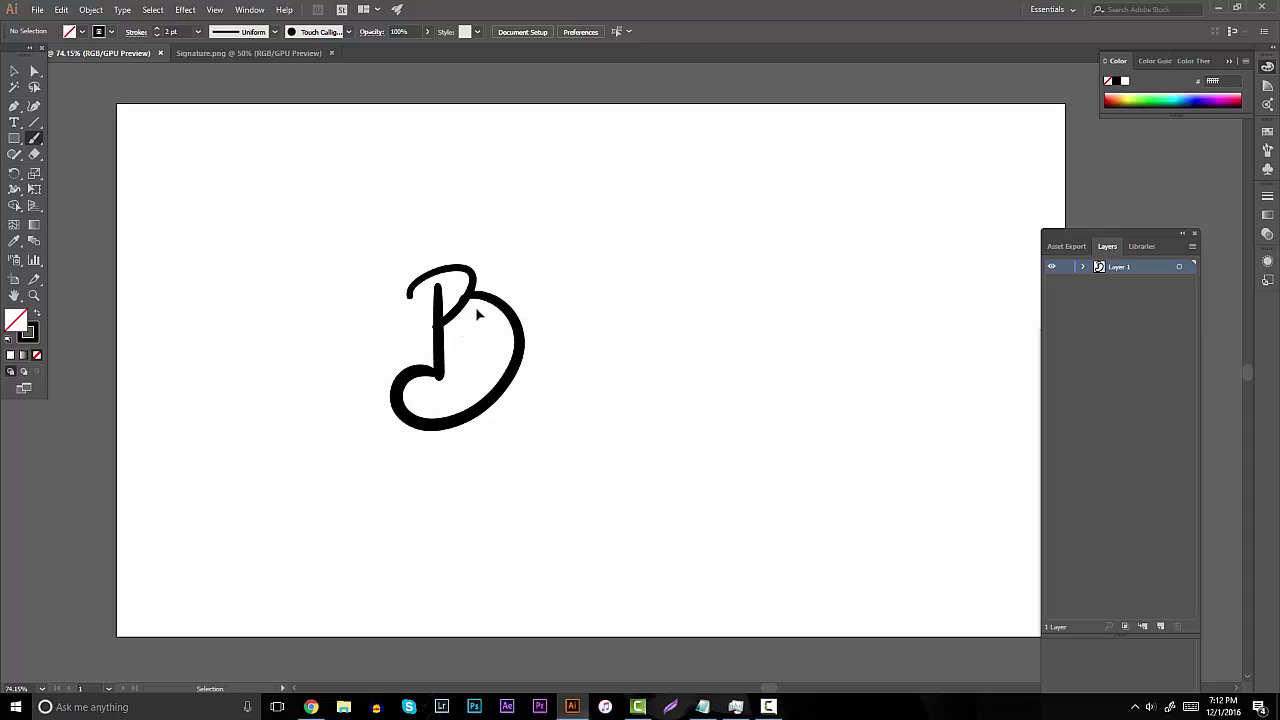
key(ctrl+z)
mouse_move(476, 300)
mouse_down()
mouse_move(452, 415)
mouse_move(447, 354)
mouse_up()
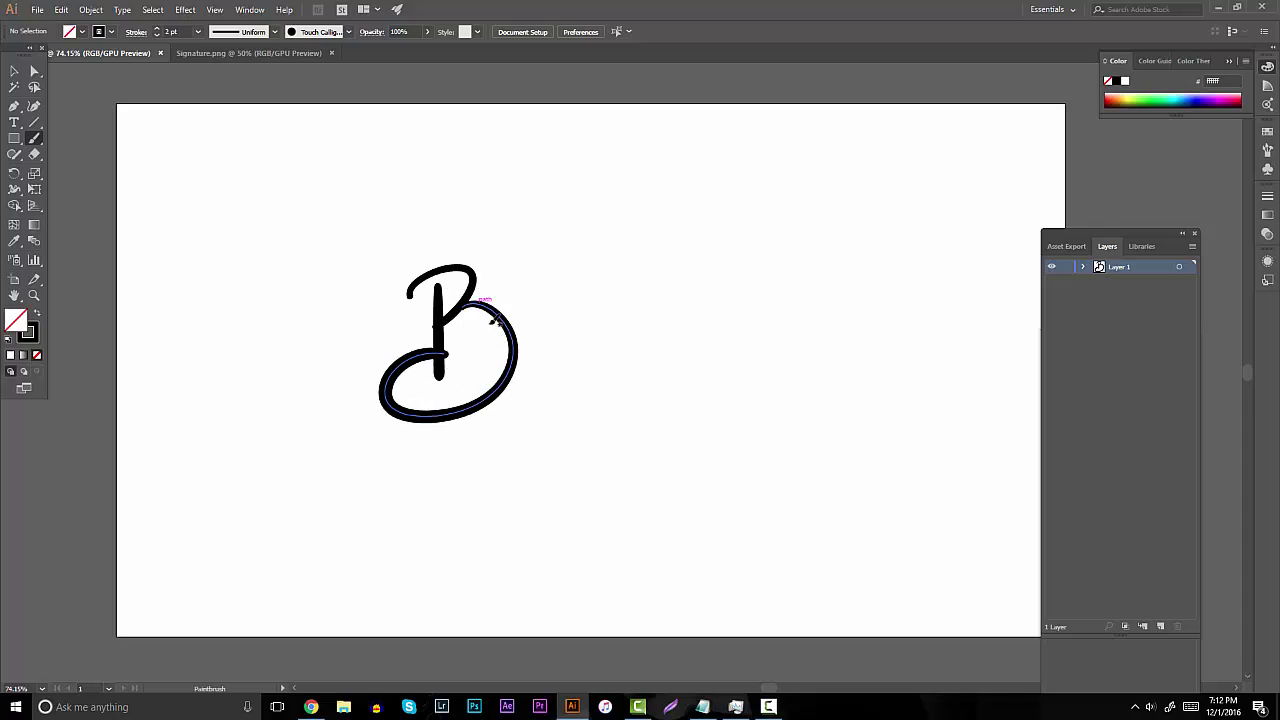
Paint two more Bs with looping lower bowls in a row beside the first one
drag(584, 268, 588, 360)
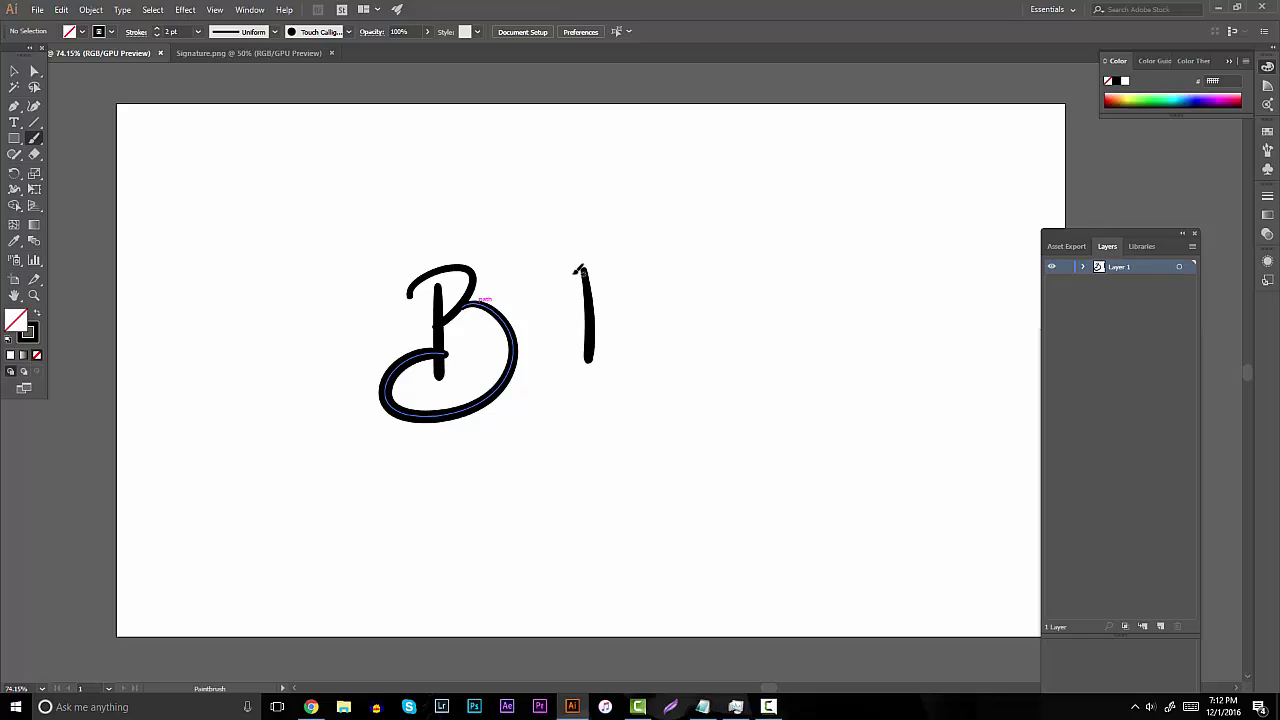
mouse_move(562, 276)
mouse_down()
mouse_move(628, 267)
mouse_move(630, 283)
mouse_move(600, 298)
mouse_move(650, 291)
mouse_move(601, 345)
mouse_up()
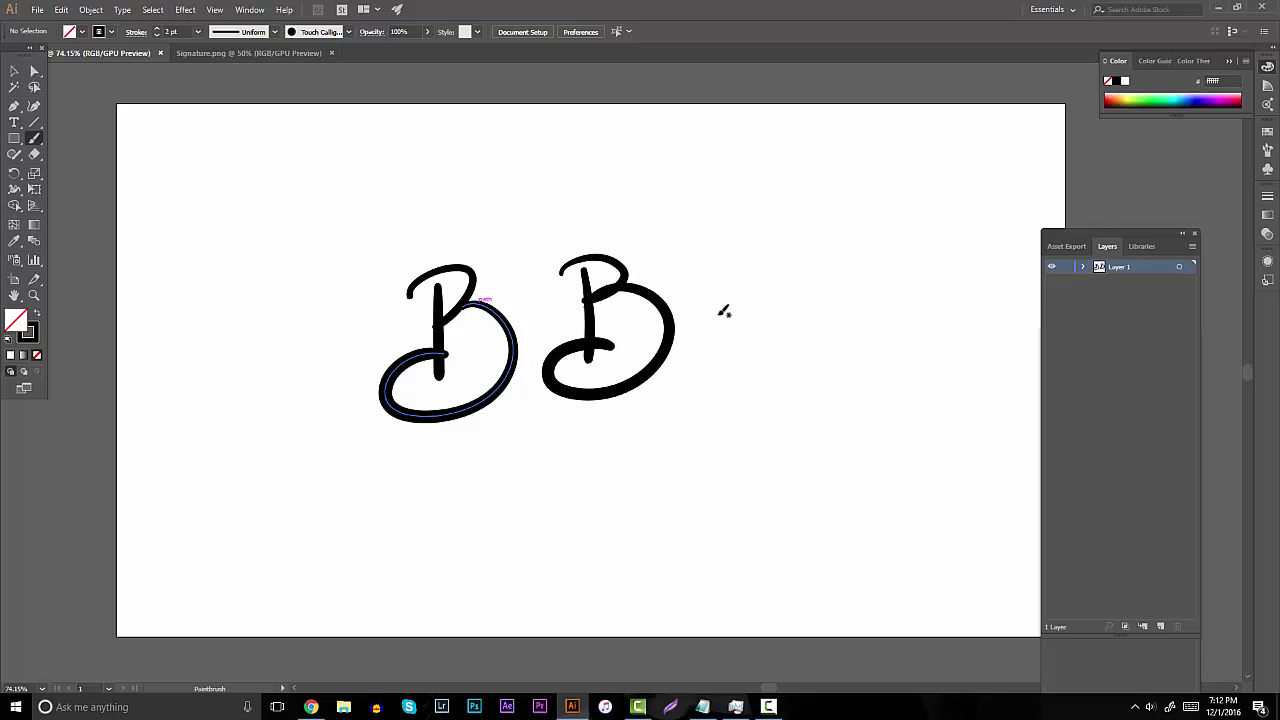
mouse_move(722, 256)
mouse_down()
mouse_move(722, 360)
mouse_move(740, 296)
mouse_move(752, 338)
mouse_up()
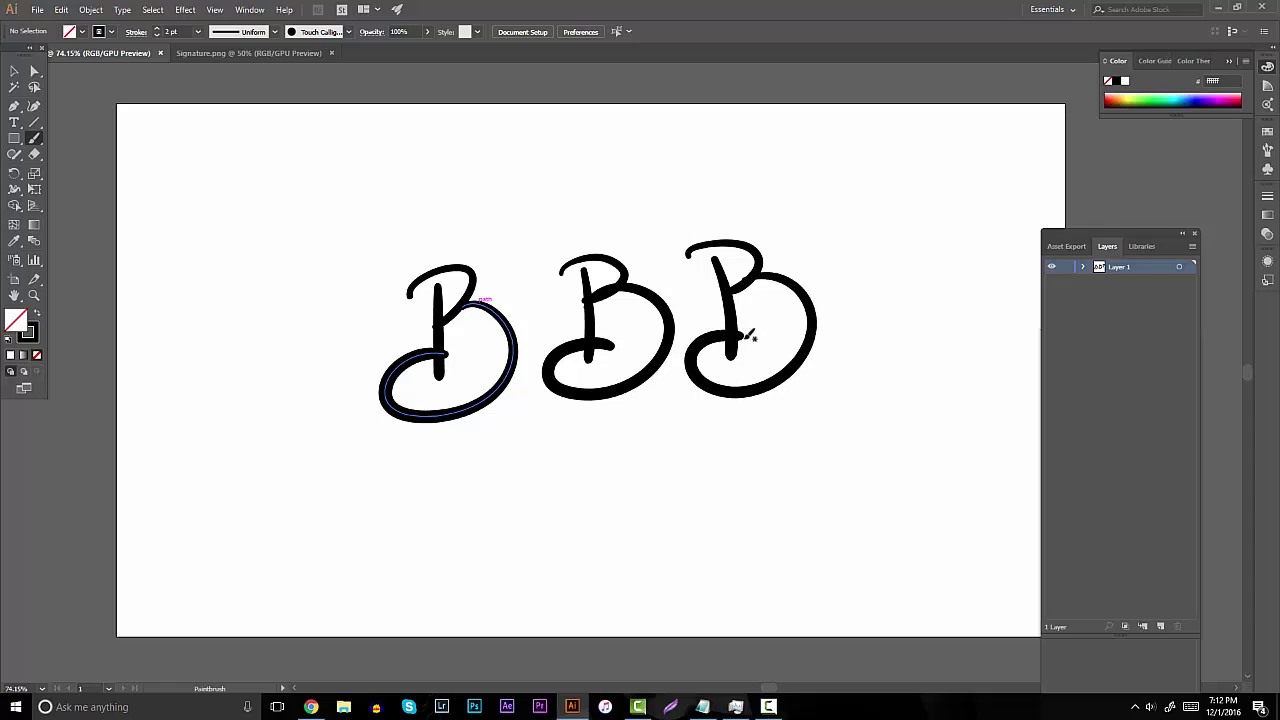
Paint two more looping Bs in a second row, adding two short slanted marks inside the first of them
drag(617, 470, 619, 548)
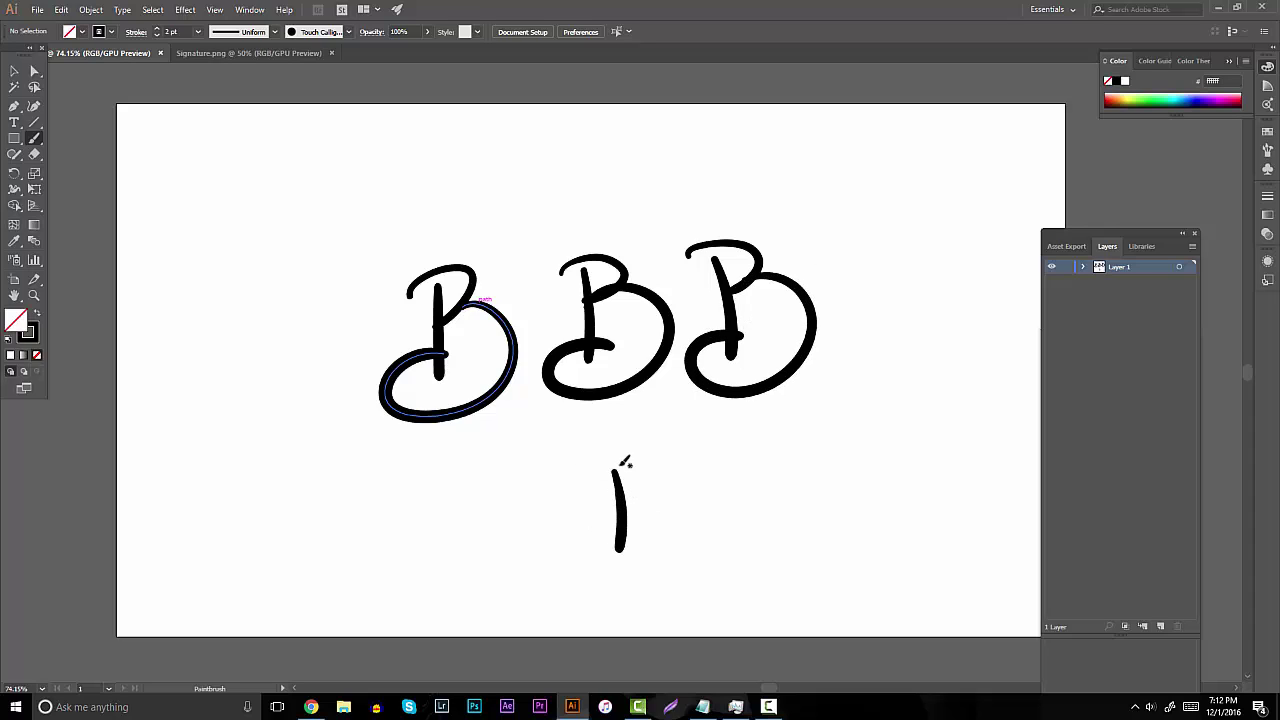
mouse_move(560, 481)
mouse_down()
mouse_move(655, 489)
mouse_move(651, 502)
mouse_move(683, 476)
mouse_move(581, 536)
mouse_move(628, 544)
mouse_move(692, 510)
mouse_up()
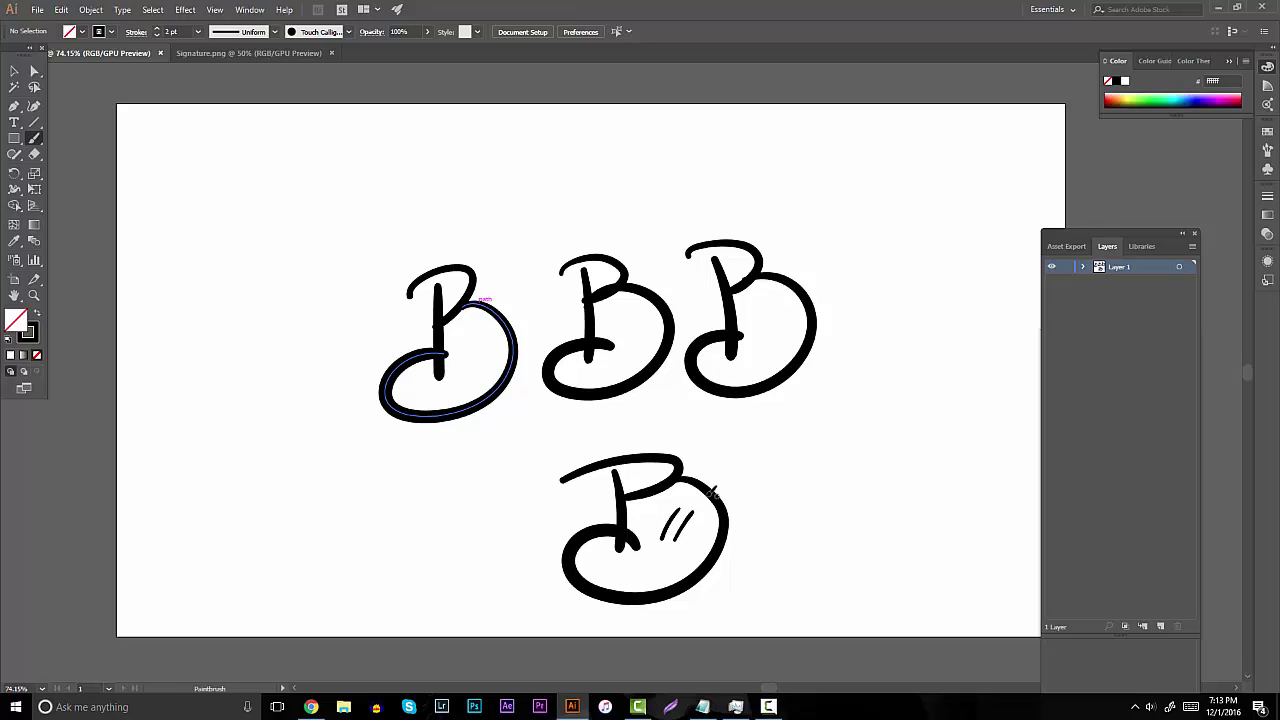
drag(830, 436, 818, 504)
drag(778, 462, 876, 458)
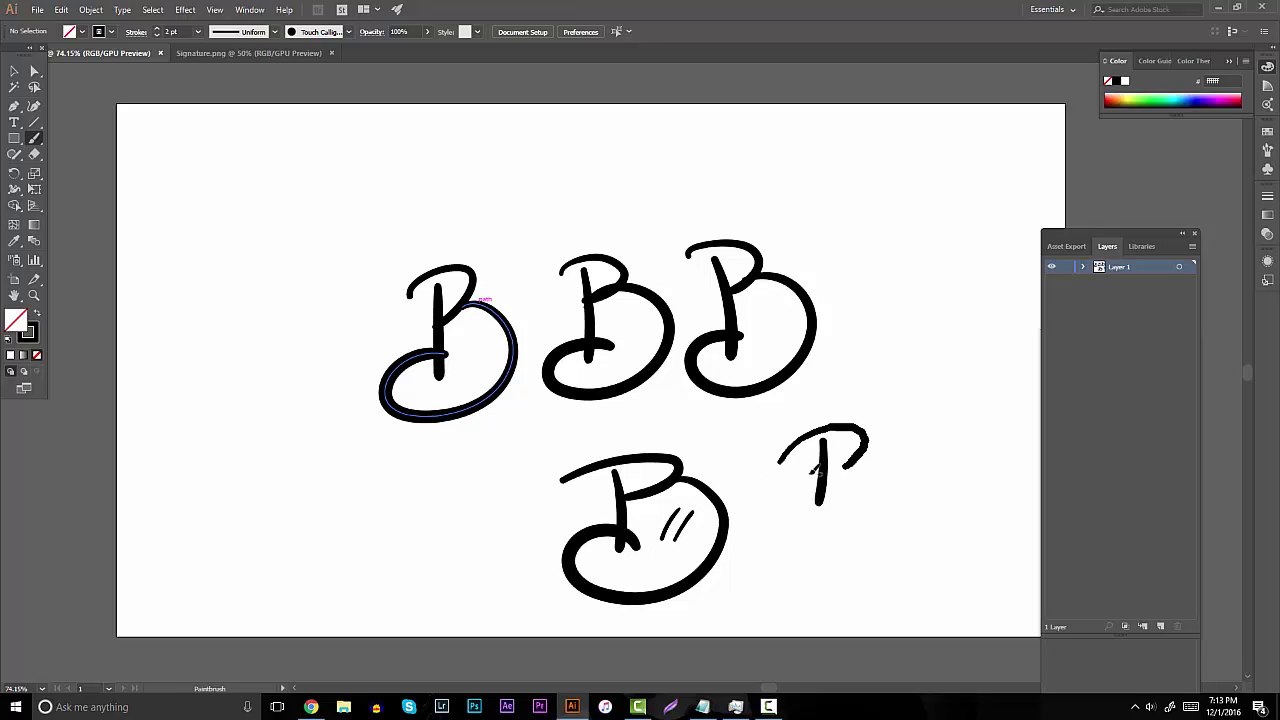
mouse_move(818, 502)
mouse_down()
mouse_move(903, 481)
mouse_move(830, 508)
mouse_up()
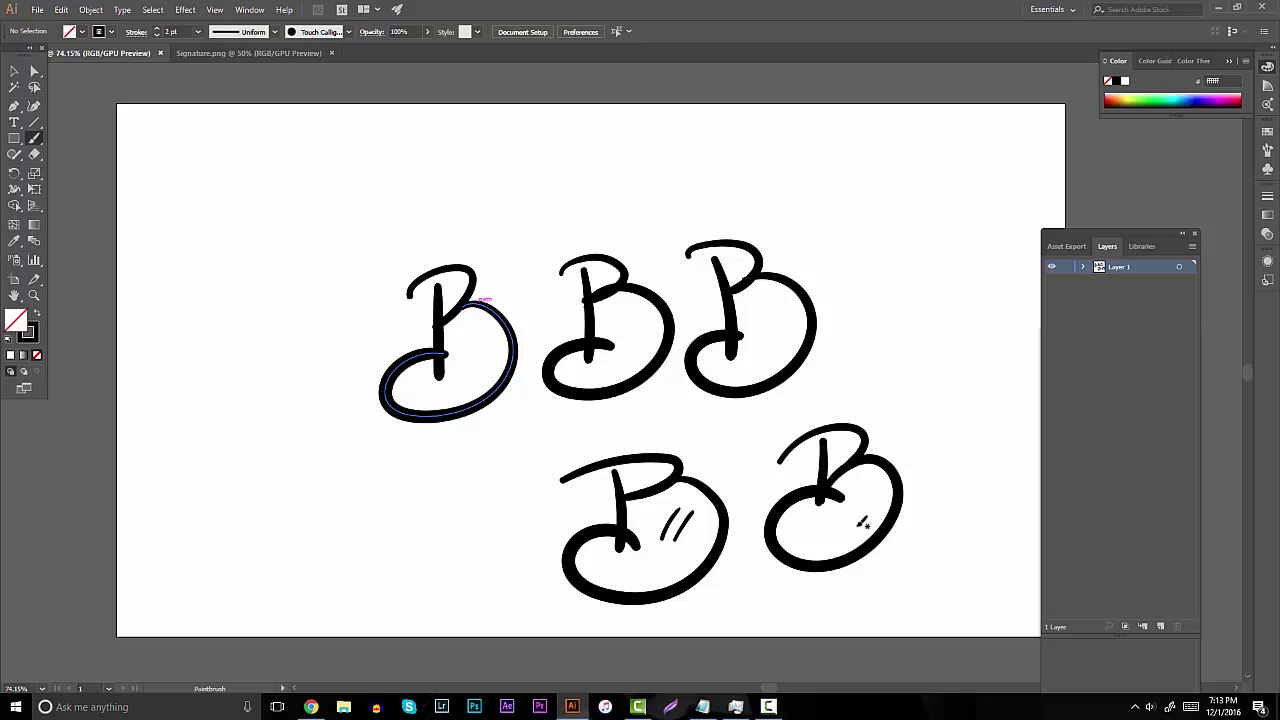
Add two slashes across the last B's bowl and two diagonal strokes at its upper-left end
drag(868, 500, 916, 470)
drag(870, 518, 928, 487)
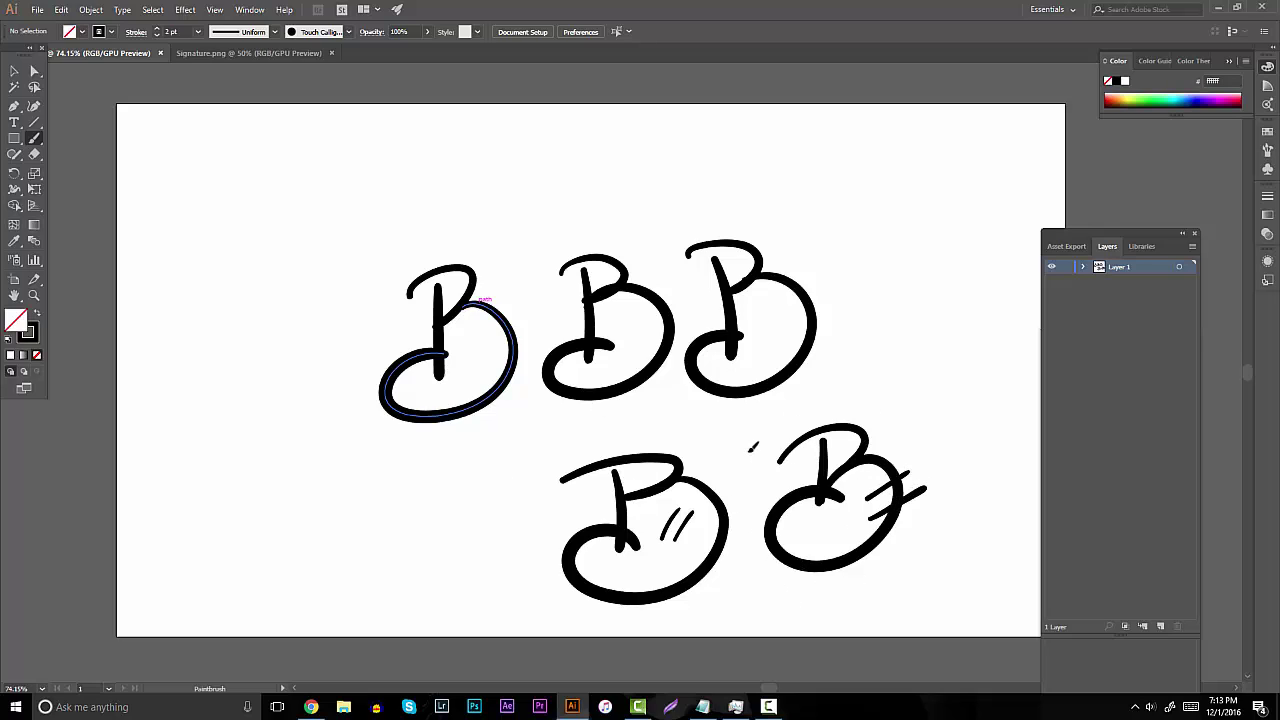
drag(742, 447, 762, 463)
drag(730, 408, 782, 462)
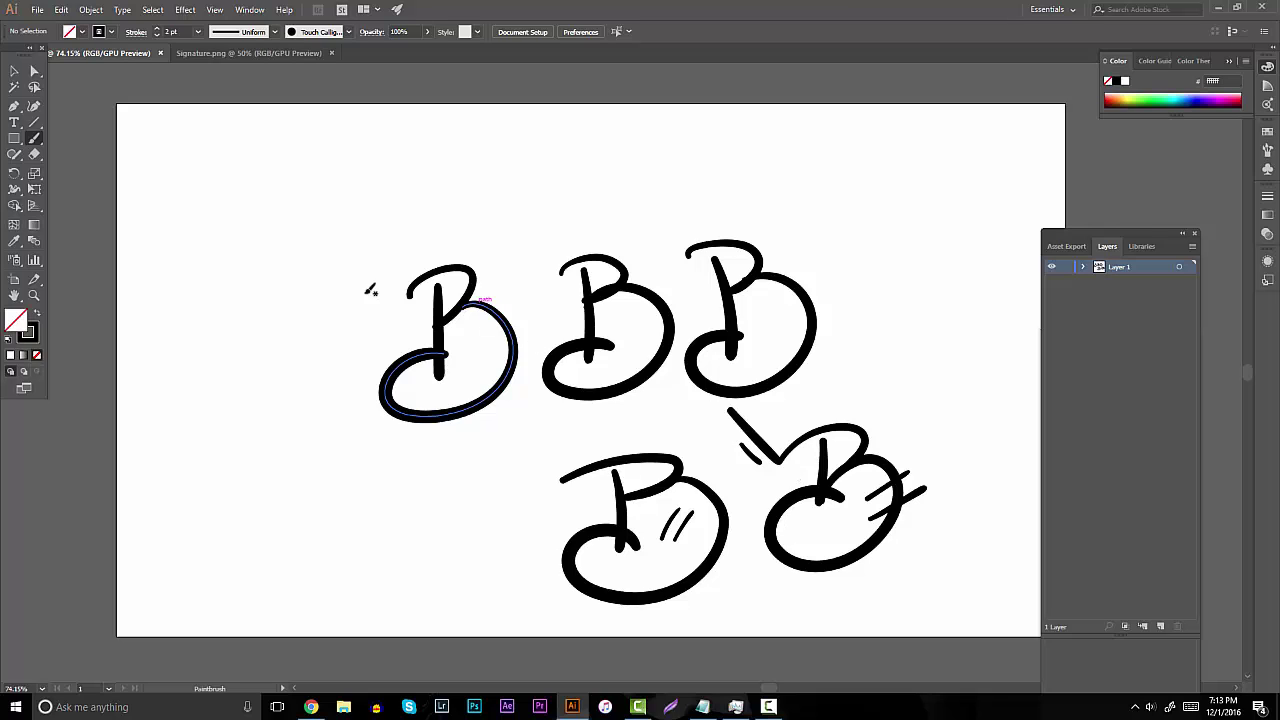
Select all the practice Bs and their accent marks and delete them
click(14, 70)
drag(314, 204, 933, 584)
key(Delete)
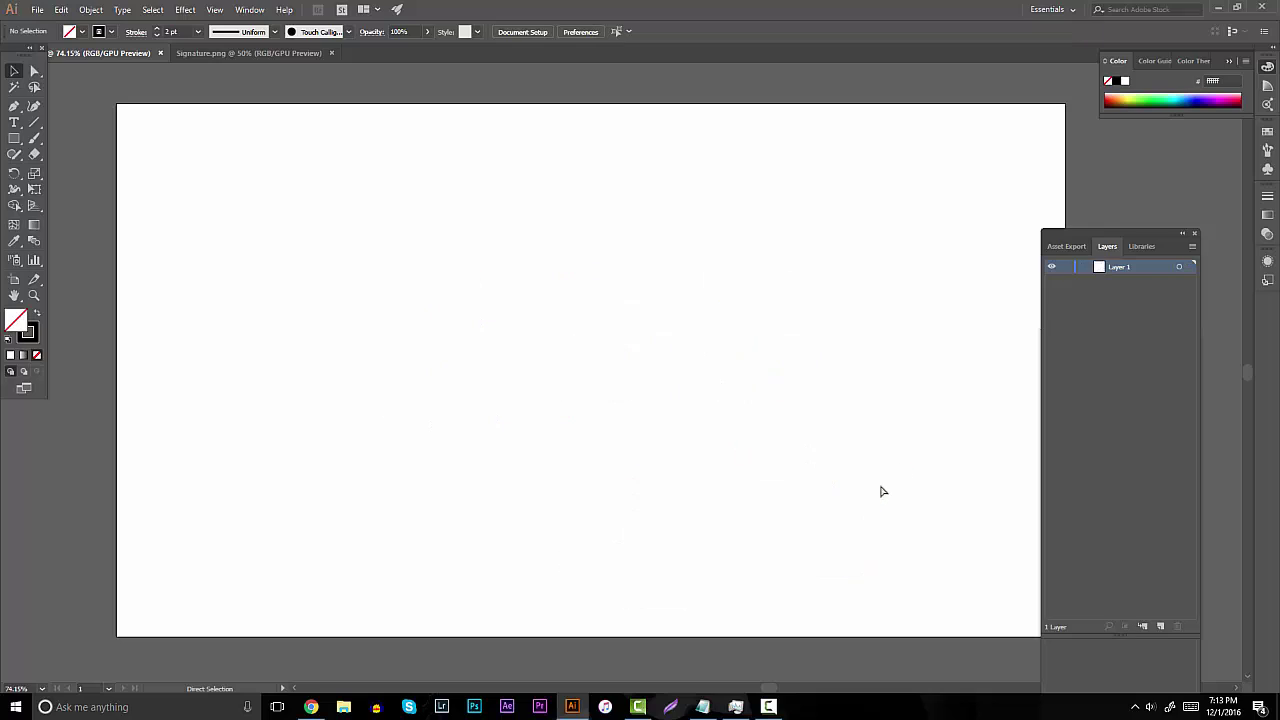
Paint an A's short left leg and long curved right leg as separate strokes, undoing and repainting the right leg twice
key(b)
drag(458, 400, 475, 287)
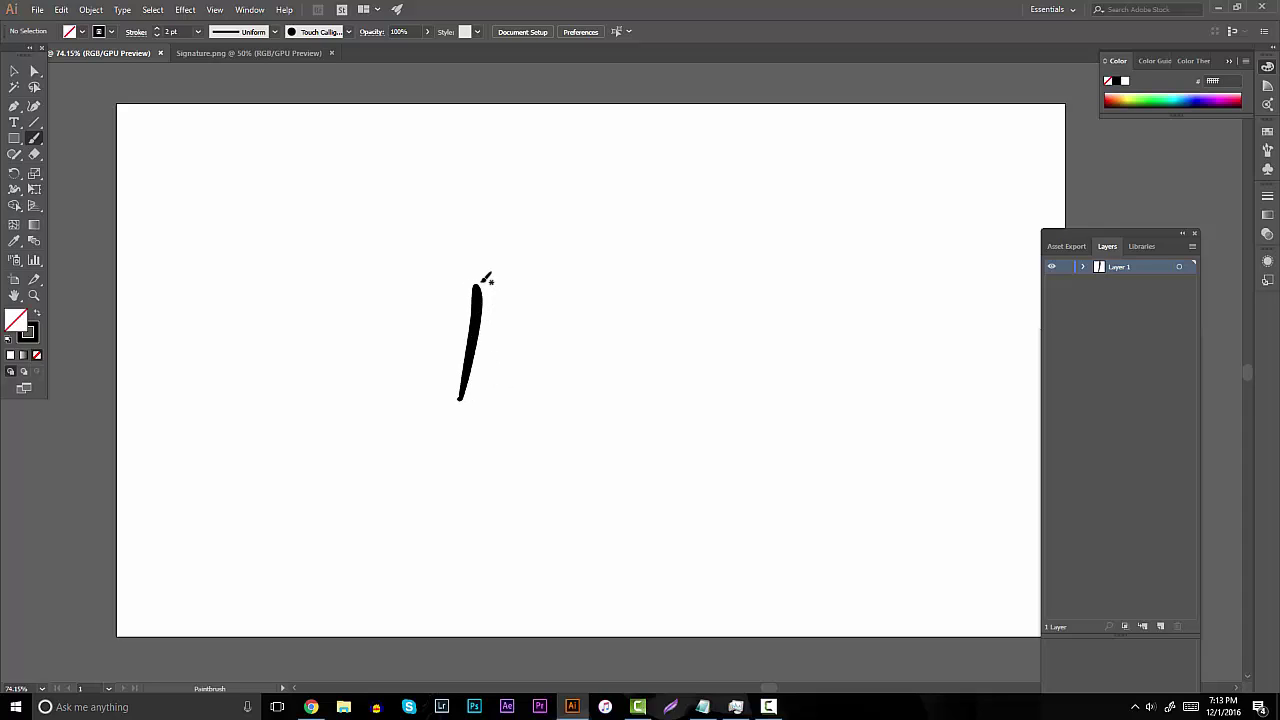
drag(478, 197, 554, 477)
key(ctrl)
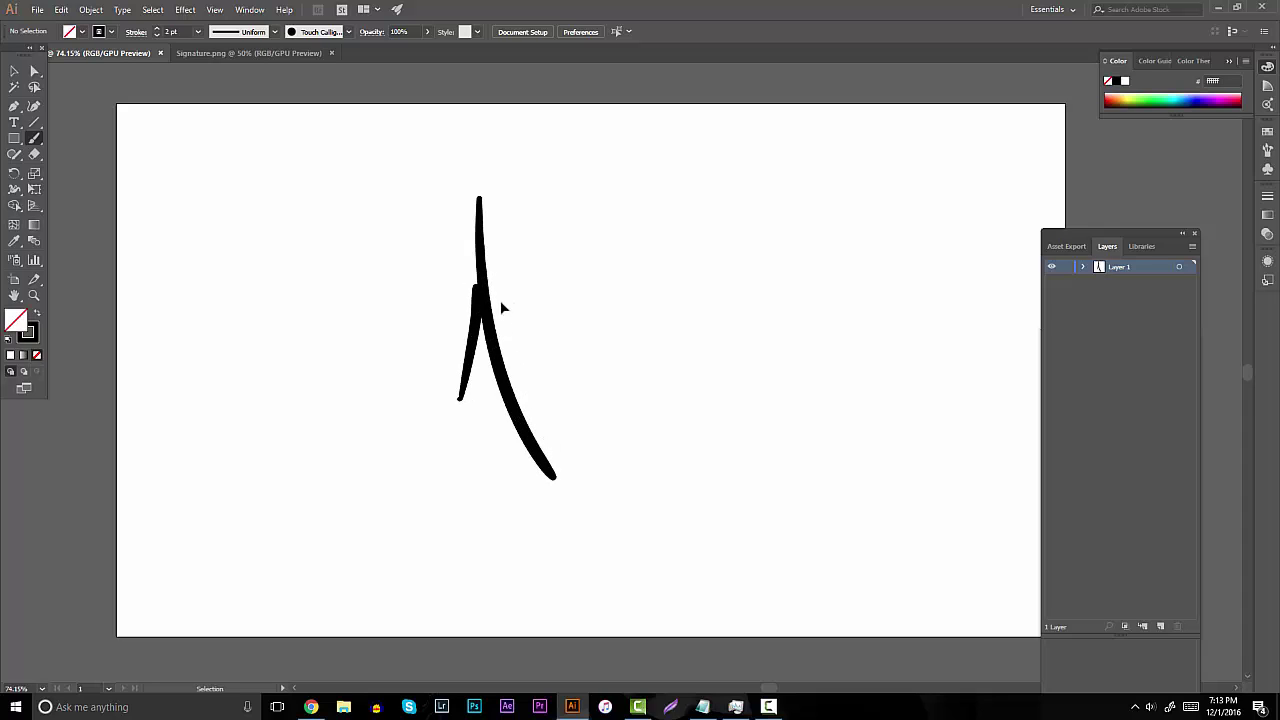
key(ctrl+z)
drag(497, 228, 558, 482)
ctrl+click(495, 288)
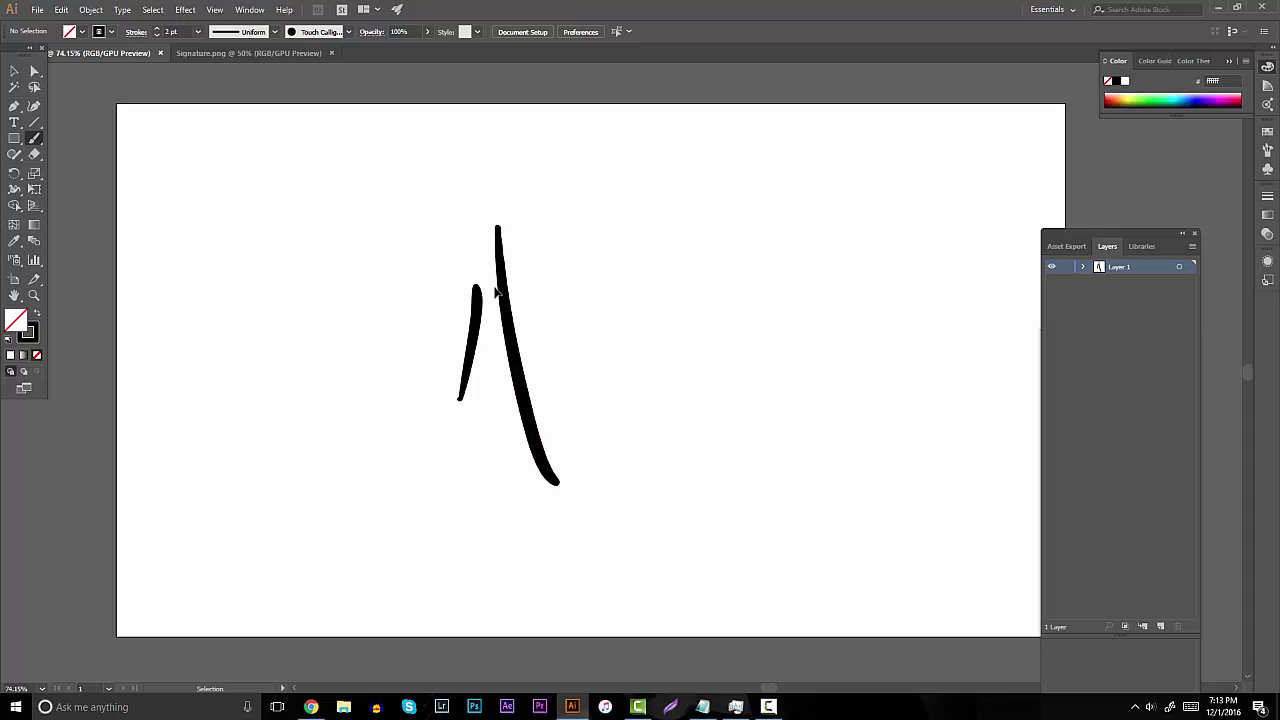
key(ctrl+z)
drag(485, 222, 550, 446)
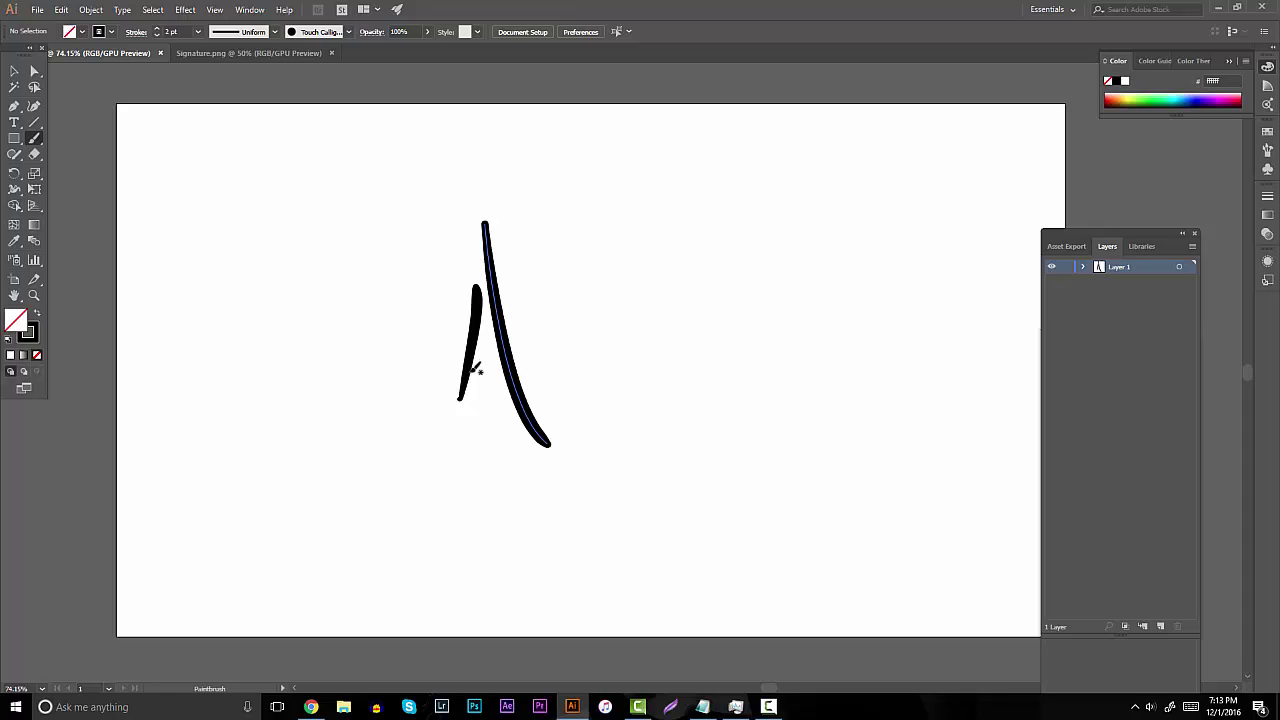
Add a curved crossbar extending past both legs of the A, and undo every stroke of the letter
drag(434, 394, 574, 358)
ctrl+click(517, 512)
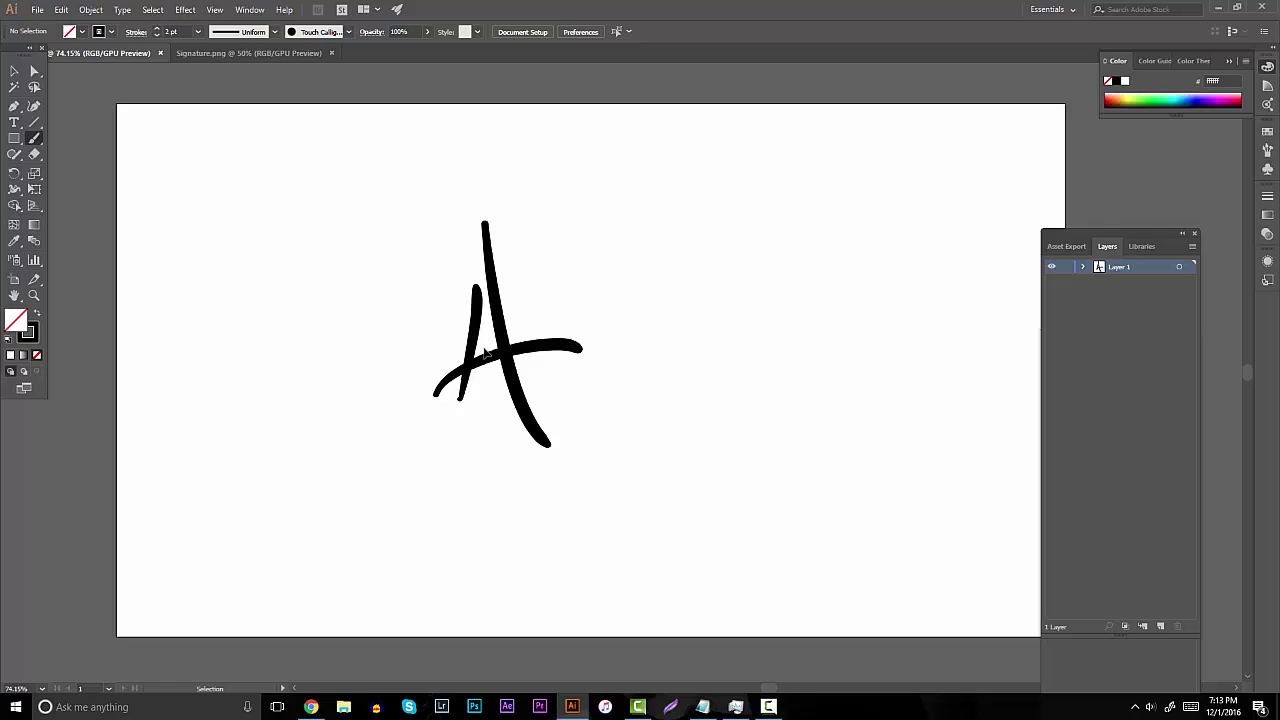
key(ctrl+z)
key(ctrl+z)
key(ctrl+z)
key(ctrl+z)
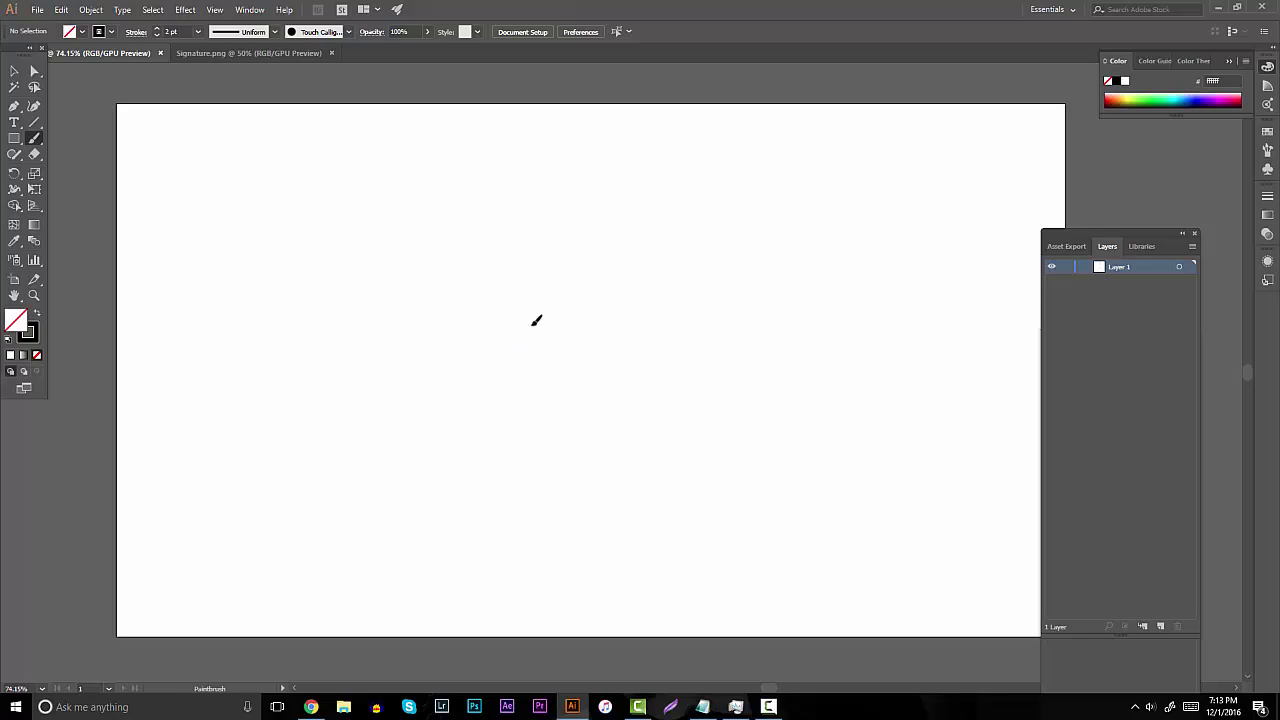
Try a large cursive g and a few more freehand practice strokes, undoing each one
mouse_move(532, 322)
mouse_down()
mouse_move(537, 441)
mouse_move(552, 320)
mouse_move(576, 294)
mouse_move(620, 390)
mouse_up()
key(ctrl+z)
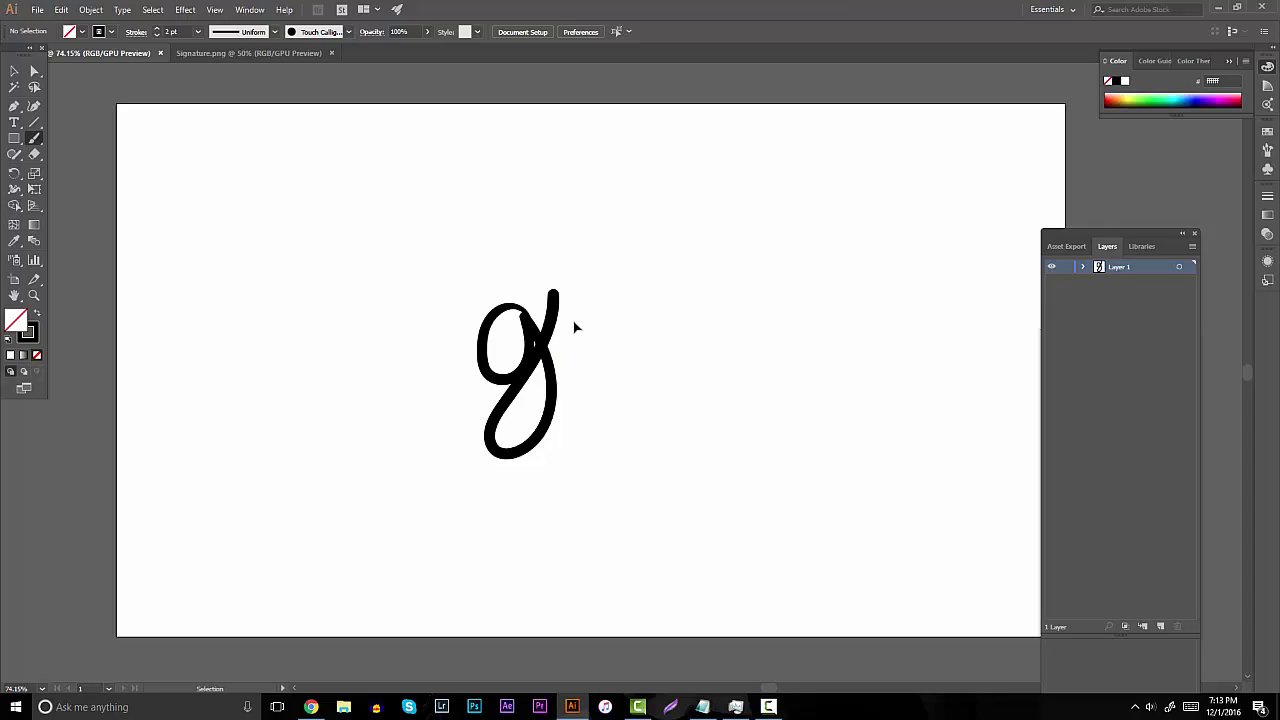
mouse_move(565, 288)
mouse_down()
mouse_move(588, 343)
mouse_move(638, 398)
mouse_up()
key(ctrl+z)
mouse_move(560, 304)
mouse_down()
mouse_move(580, 289)
mouse_move(643, 380)
mouse_up()
key(ctrl+z)
key(ctrl+z)
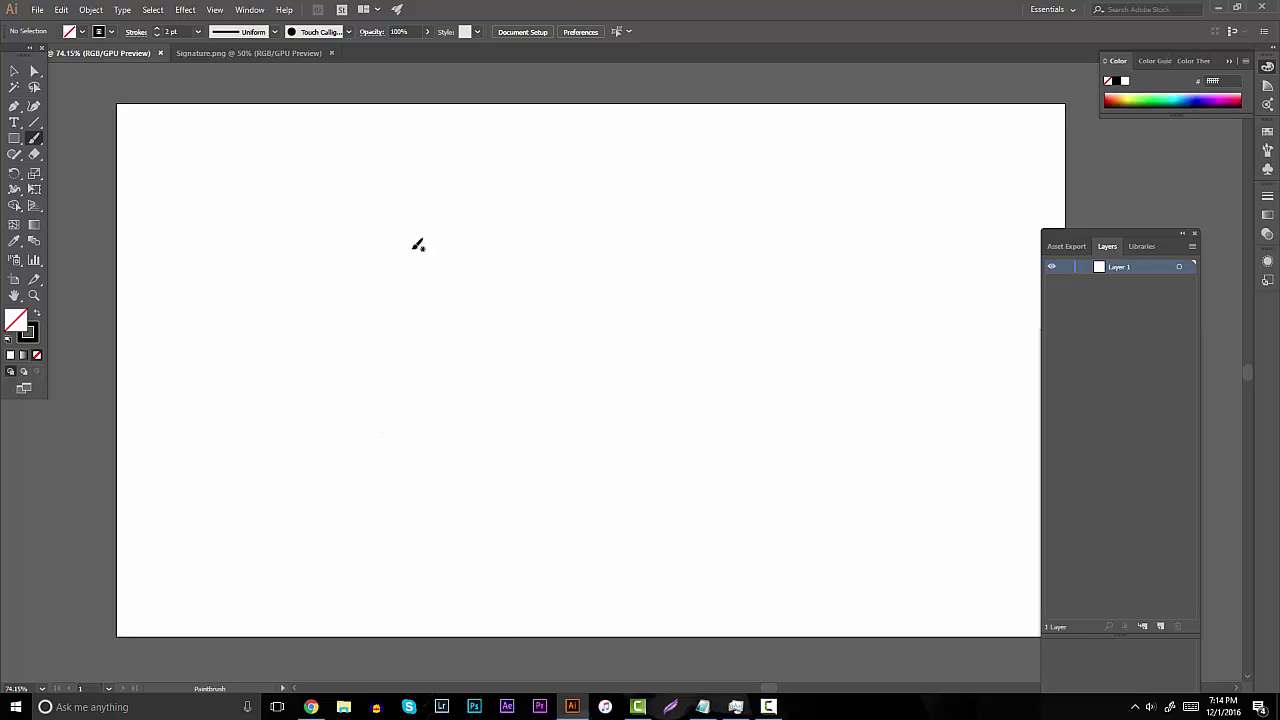
Paint three B variations across the upper artboard: one plain, one with a wide hooked bowl and one with a looping bowl
mouse_move(437, 236)
mouse_down()
mouse_move(442, 288)
mouse_move(420, 242)
mouse_move(456, 270)
mouse_move(470, 322)
mouse_move(444, 299)
mouse_move(426, 325)
mouse_up()
drag(566, 223, 578, 317)
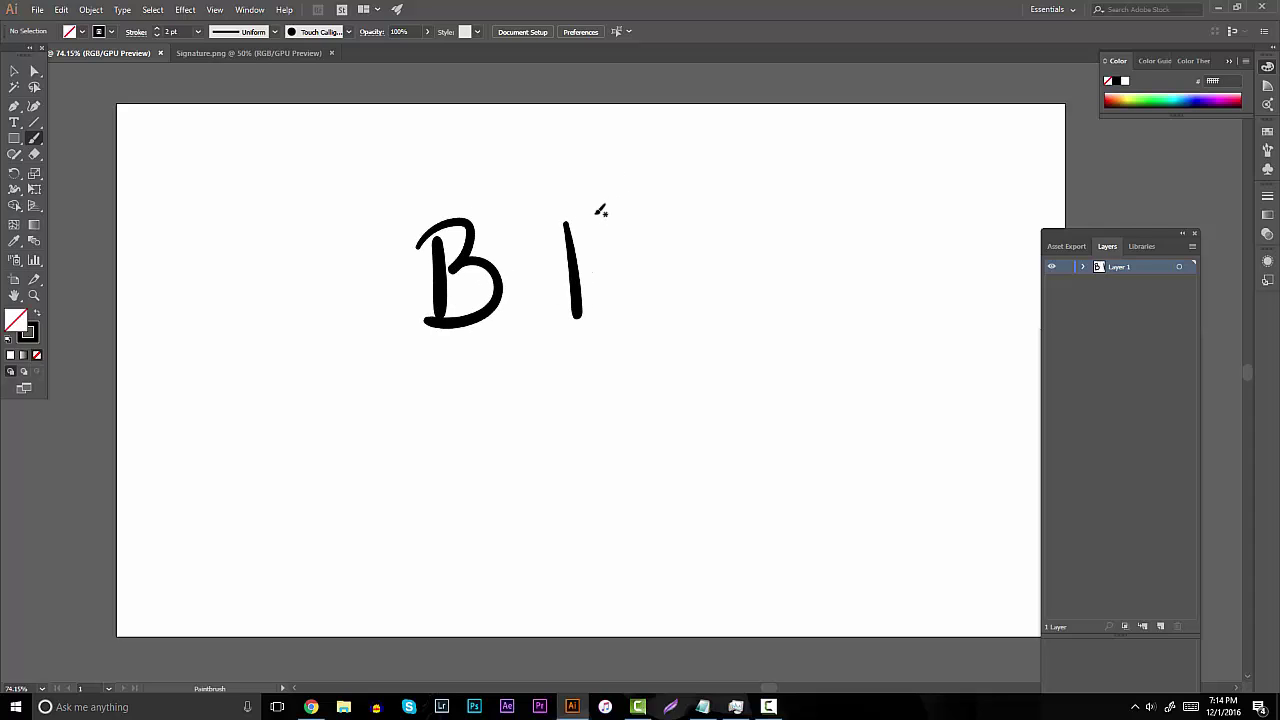
drag(548, 213, 598, 247)
drag(670, 311, 563, 342)
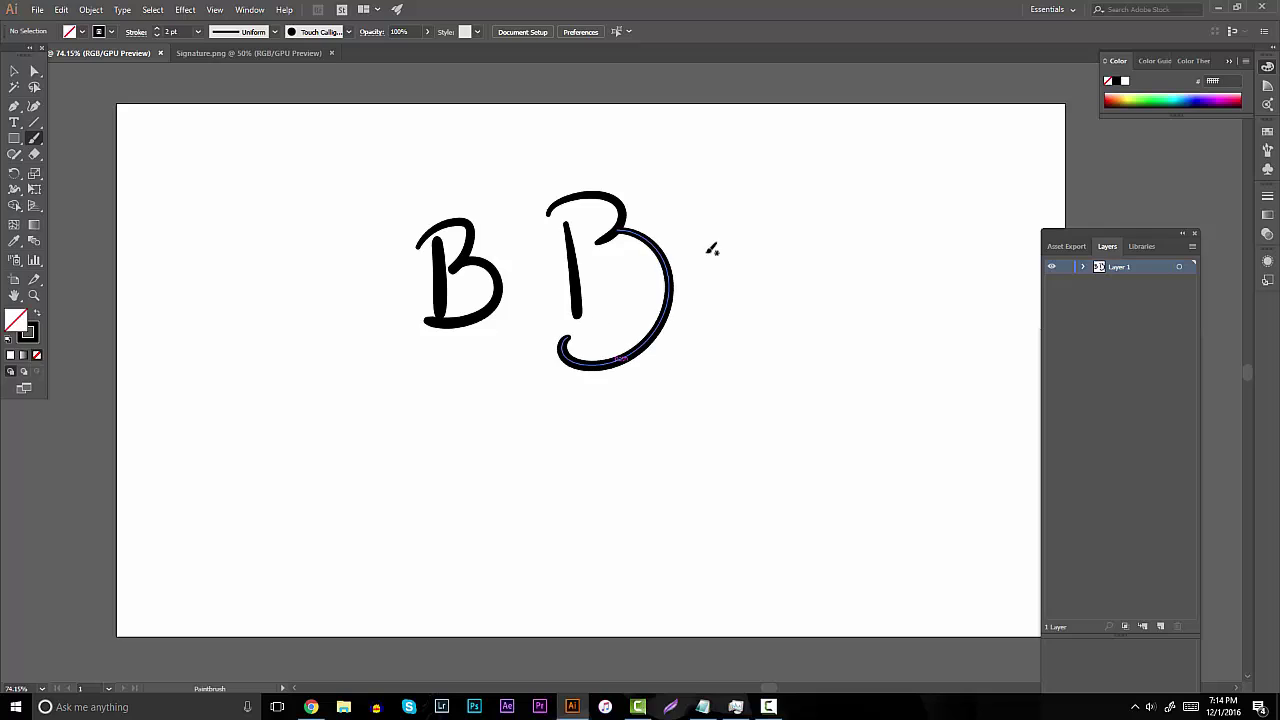
drag(756, 244, 762, 323)
mouse_move(730, 243)
mouse_down()
mouse_move(762, 288)
mouse_move(787, 293)
mouse_move(776, 280)
mouse_move(730, 310)
mouse_move(757, 326)
mouse_move(790, 302)
mouse_up()
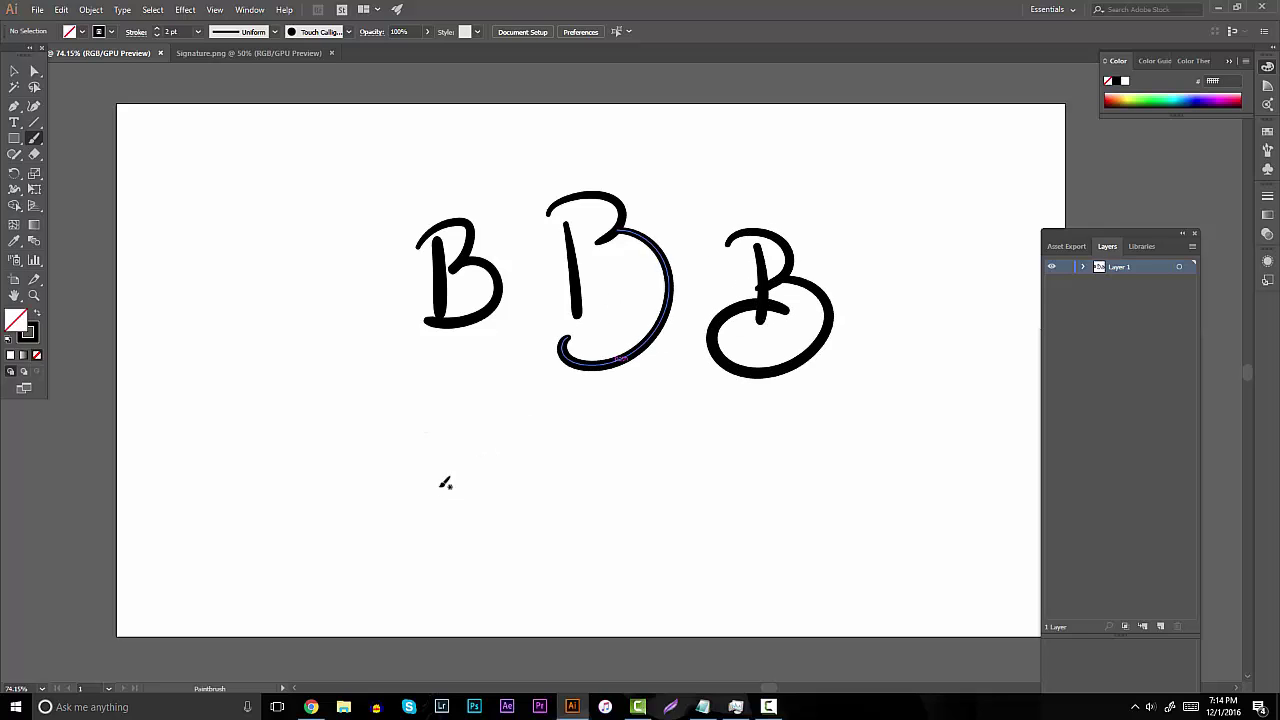
Paint four more B variations with angular, pointed lower bowls below and beside the first row
drag(435, 430, 451, 520)
mouse_move(412, 436)
mouse_down()
mouse_move(462, 463)
mouse_move(509, 521)
mouse_move(400, 510)
mouse_up()
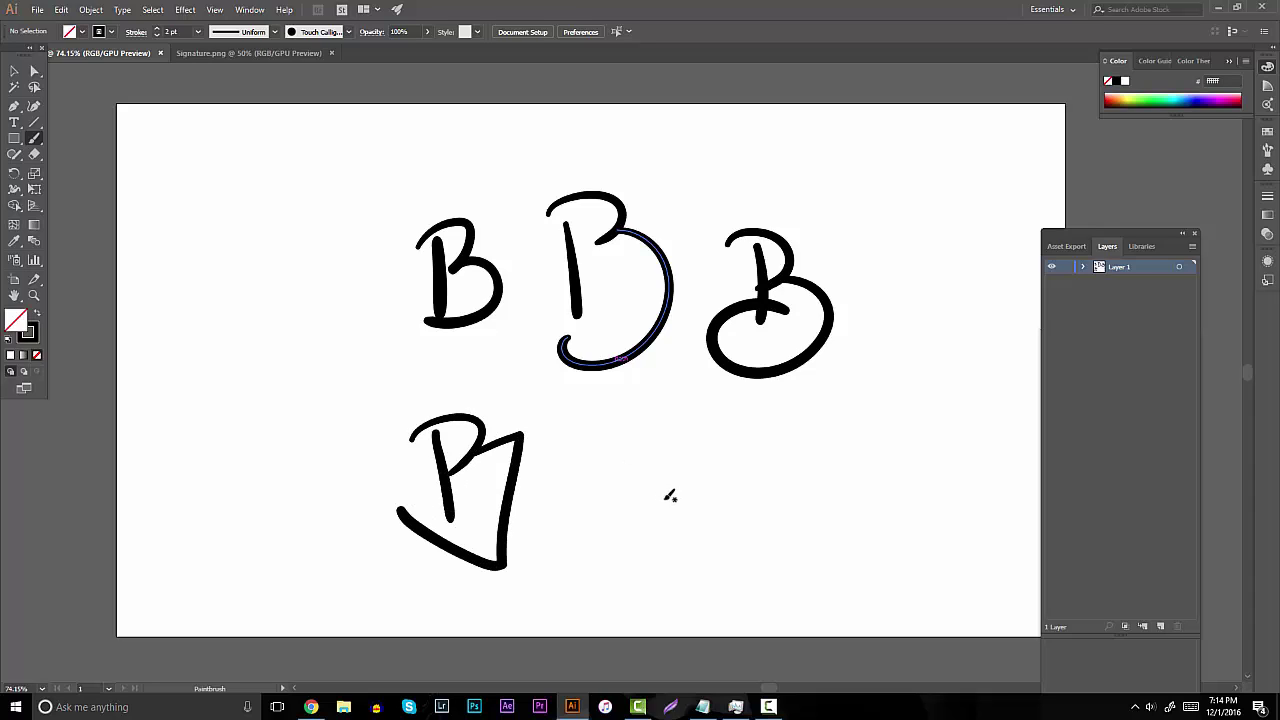
drag(655, 452, 663, 548)
mouse_move(625, 434)
mouse_down()
mouse_move(672, 436)
mouse_move(666, 506)
mouse_move(699, 480)
mouse_move(708, 542)
mouse_move(595, 532)
mouse_move(676, 503)
mouse_up()
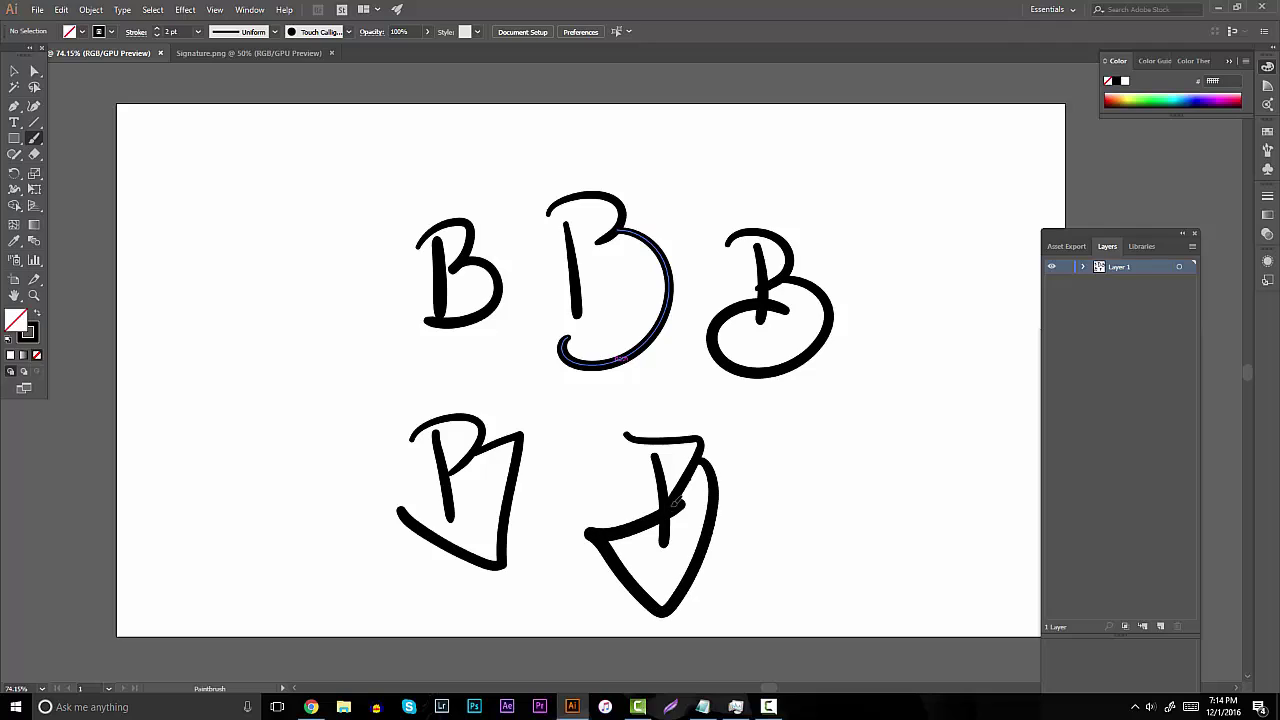
drag(806, 430, 816, 518)
mouse_move(768, 412)
mouse_down()
mouse_move(820, 470)
mouse_move(846, 552)
mouse_move(842, 468)
mouse_up()
mouse_move(898, 358)
mouse_down()
mouse_move(922, 377)
mouse_move(953, 444)
mouse_move(873, 429)
mouse_move(898, 398)
mouse_up()
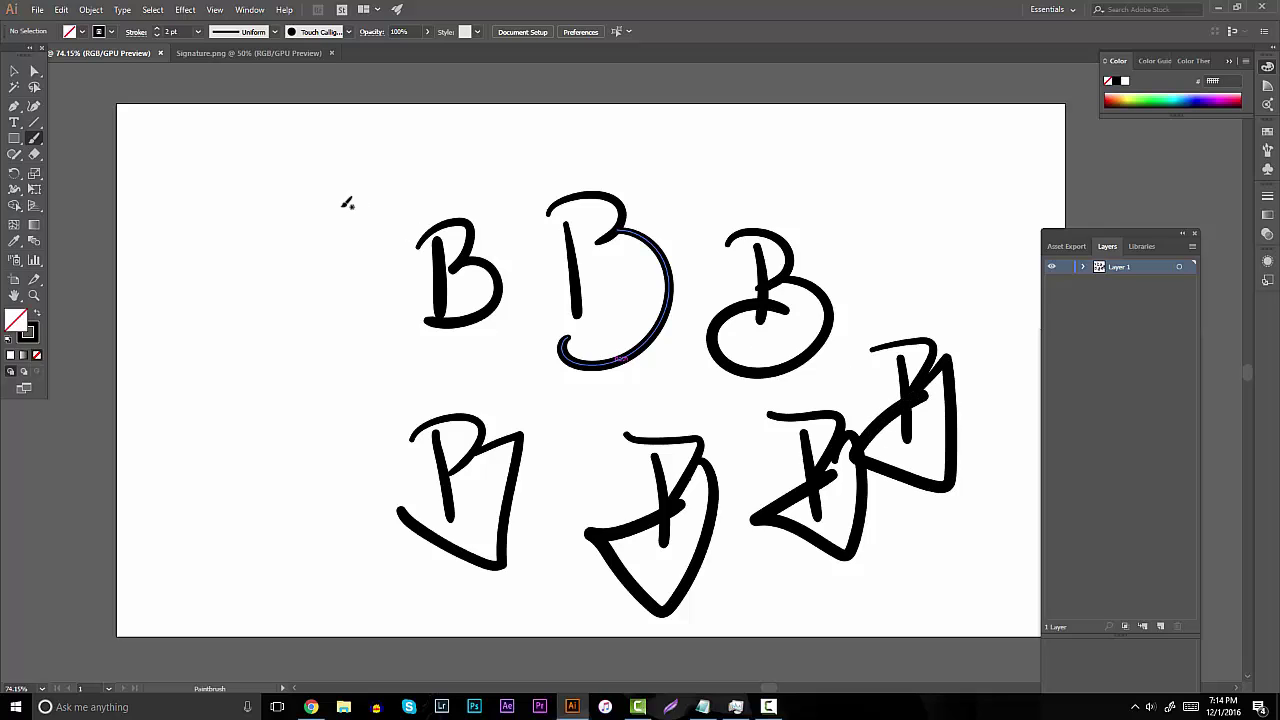
Select all the B variations and delete them to clear the artboard
key(v)
mouse_move(346, 197)
mouse_down()
mouse_move(493, 315)
mouse_move(897, 547)
mouse_move(957, 560)
mouse_up()
key(Delete)
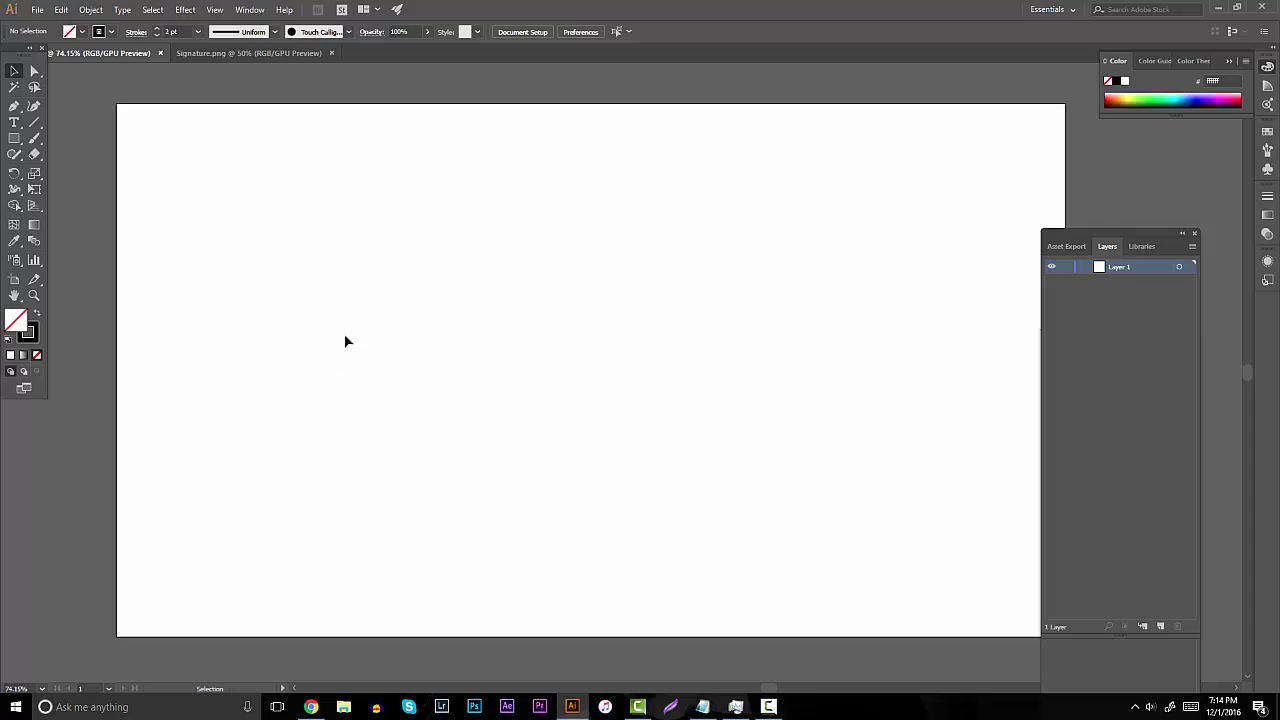
Try two freehand capital B variations with wide lower bowls hooking back across the stem, undoing each one
key(b)
drag(471, 300, 466, 392)
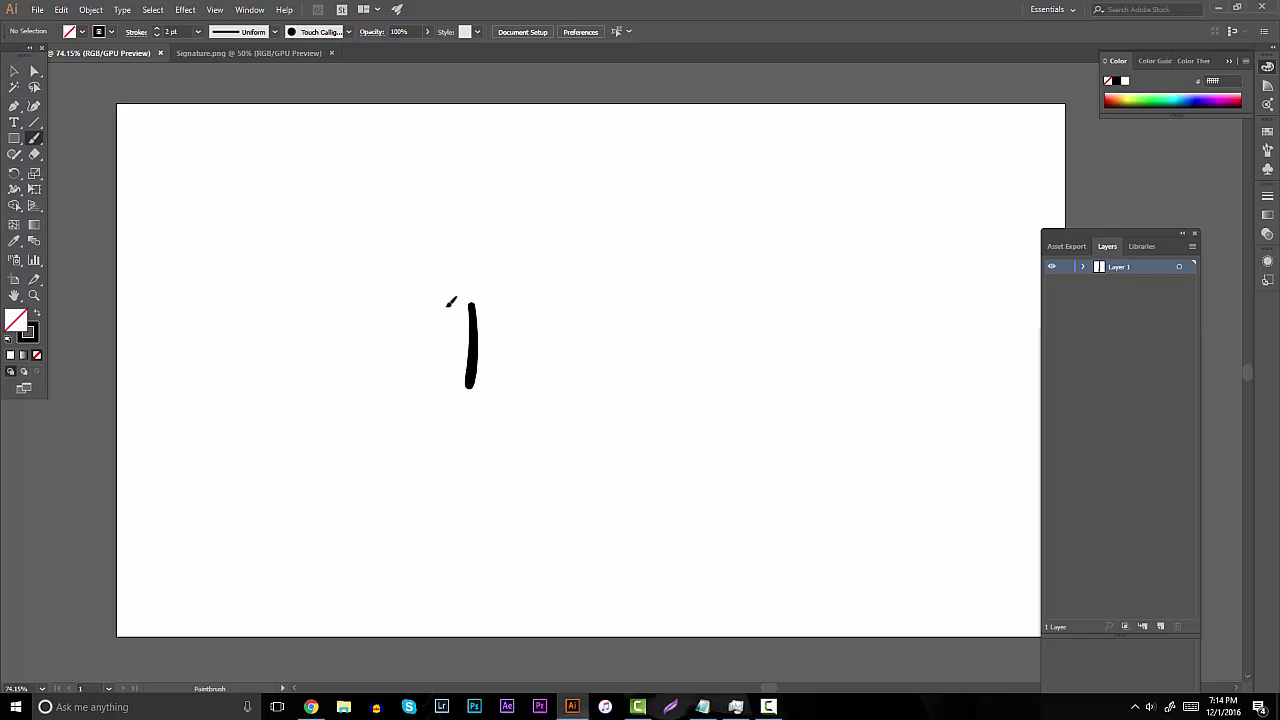
mouse_move(443, 316)
mouse_down()
mouse_move(511, 340)
mouse_move(492, 396)
mouse_up()
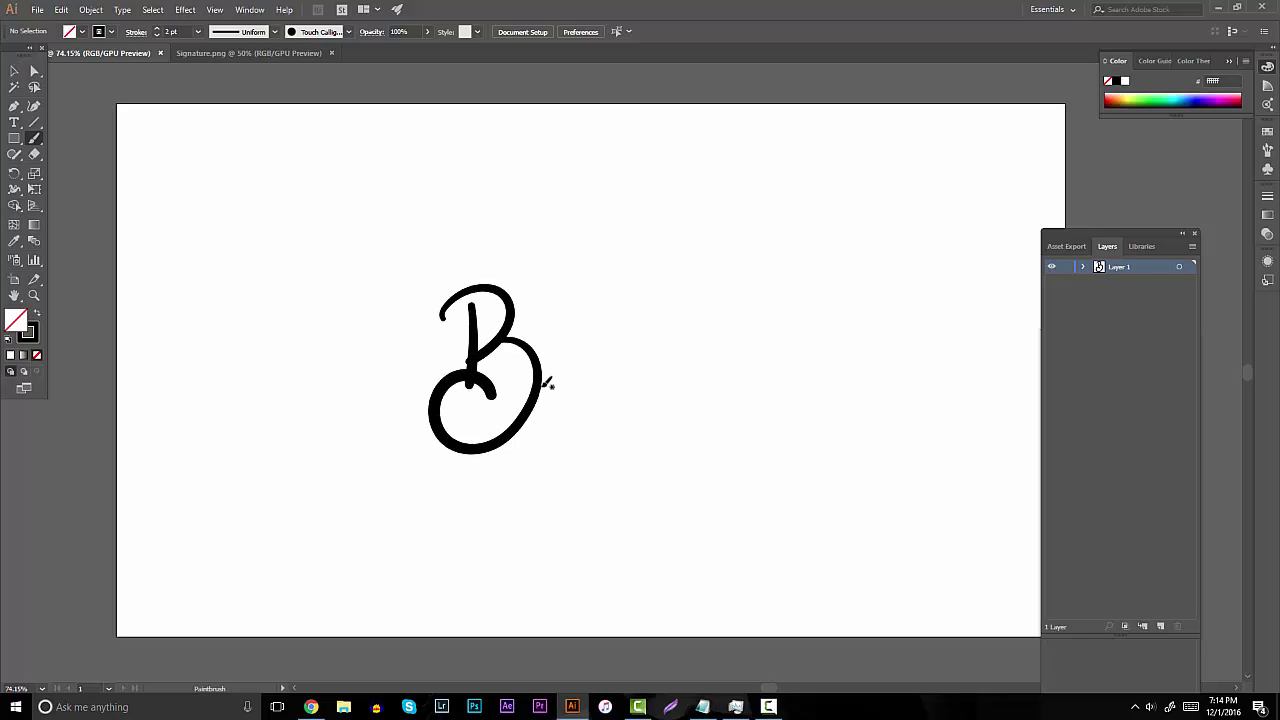
mouse_move(518, 386)
mouse_down()
mouse_move(596, 366)
mouse_move(556, 303)
mouse_move(592, 296)
mouse_move(572, 350)
mouse_move(605, 318)
mouse_up()
key(ctrl+z)
key(ctrl+z)
key(ctrl+z)
key(ctrl+z)
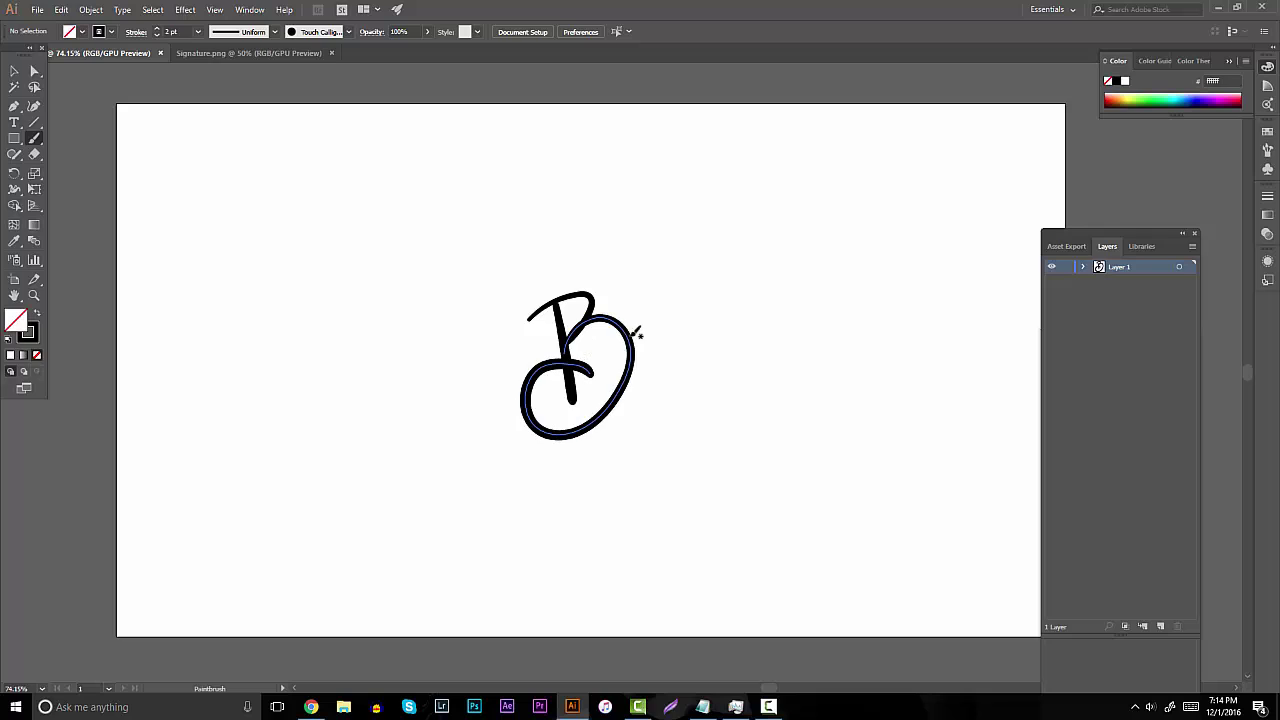
key(ctrl+z)
key(ctrl+z)
key(ctrl+z)
key(ctrl+z)
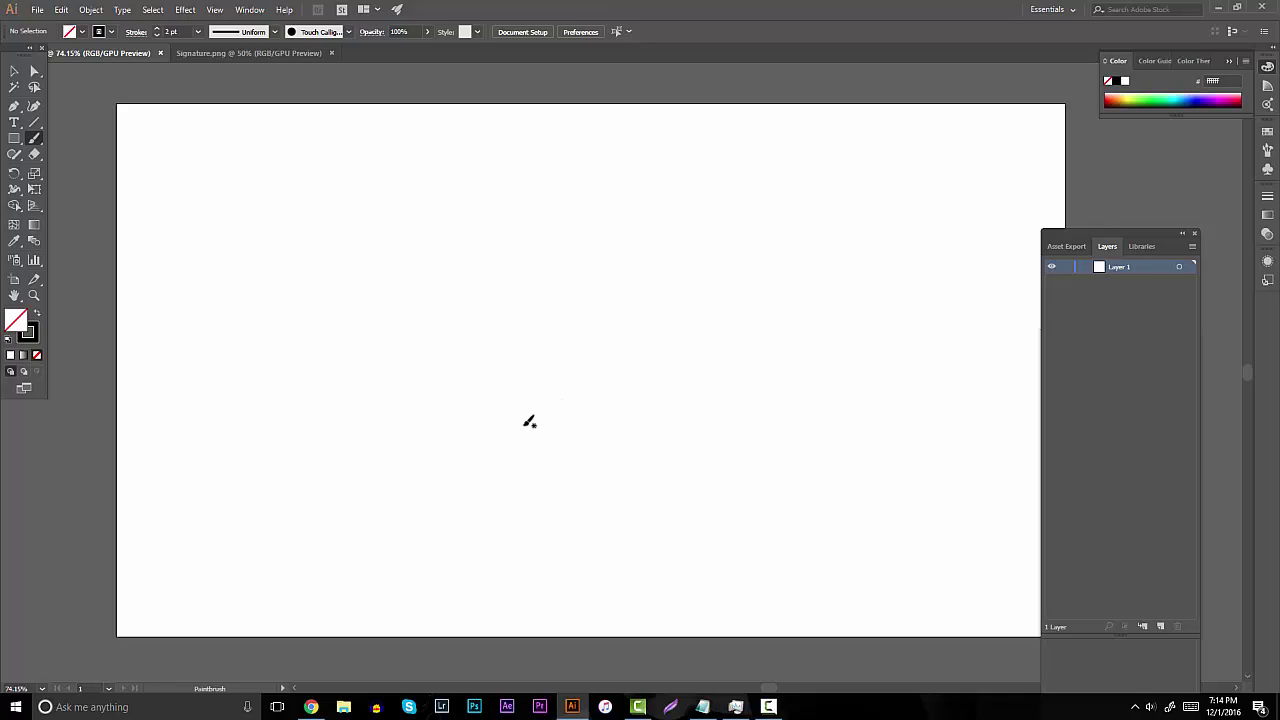
Try an A with a long slanted stroke overlapping a B whose lower bowl forms the crossbar, then undo the strokes
drag(521, 449, 521, 371)
drag(528, 270, 576, 486)
mouse_move(522, 432)
mouse_down()
mouse_move(548, 413)
mouse_move(549, 362)
mouse_move(588, 392)
mouse_move(575, 428)
mouse_up()
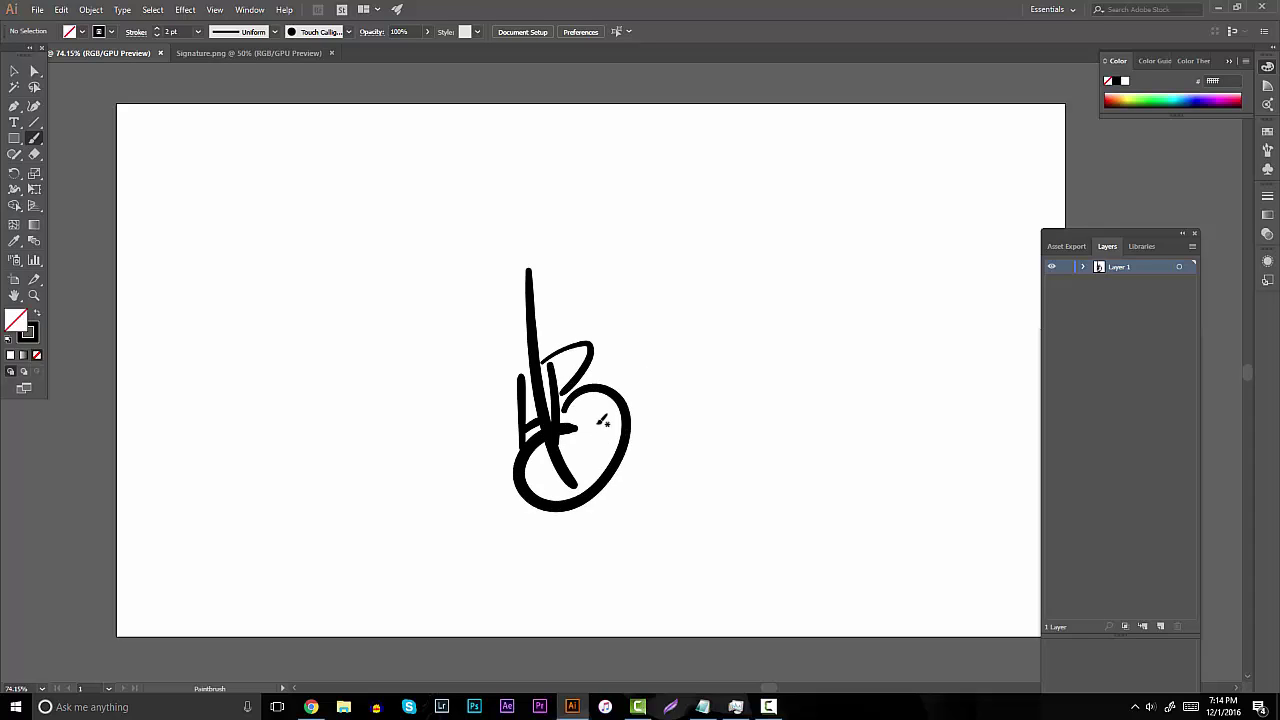
key(ctrl+z)
key(ctrl+z)
key(ctrl+z)
key(ctrl+z)
key(ctrl+z)
key(ctrl+z)
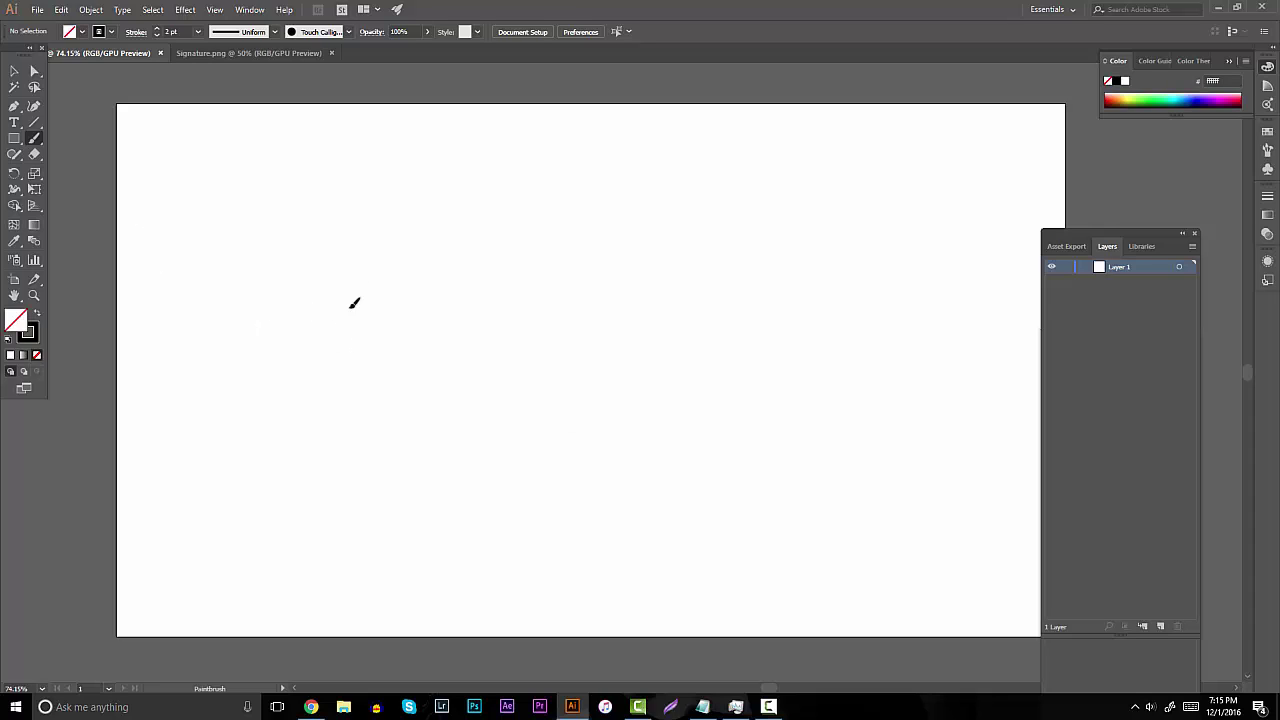
Paint overlapping graffiti capitals A, B, C and D across the artboard's upper half, followed by a jagged zigzag letter
drag(318, 419, 349, 282)
key(ctrl+z)
drag(361, 389, 373, 287)
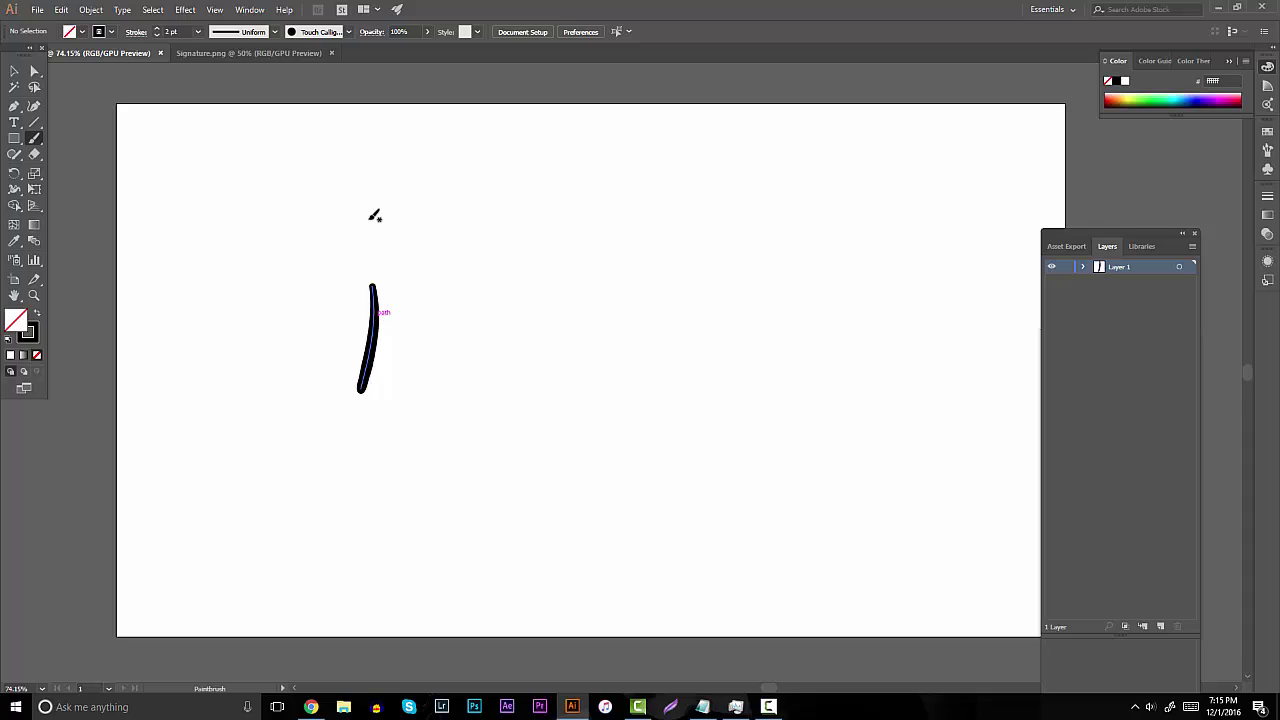
drag(367, 213, 428, 412)
drag(378, 362, 398, 346)
drag(430, 282, 421, 370)
mouse_move(395, 305)
mouse_down()
mouse_move(443, 289)
mouse_move(395, 435)
mouse_move(472, 346)
mouse_move(557, 368)
mouse_up()
drag(514, 277, 550, 372)
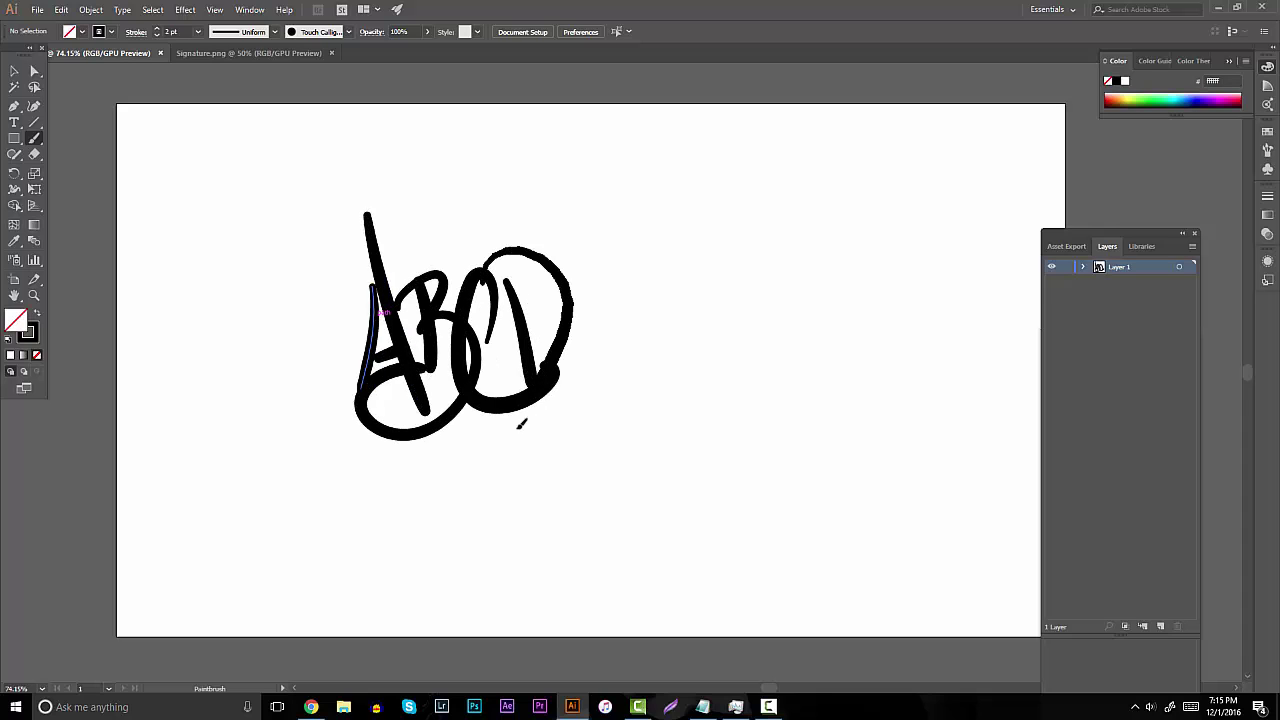
drag(520, 424, 521, 428)
drag(590, 232, 570, 325)
drag(626, 278, 575, 392)
mouse_move(570, 420)
mouse_down()
mouse_move(652, 322)
mouse_move(668, 176)
mouse_up()
drag(648, 252, 662, 300)
Undo all the strokes of the overlapping capital letters
key(ctrl+z)
key(ctrl+z)
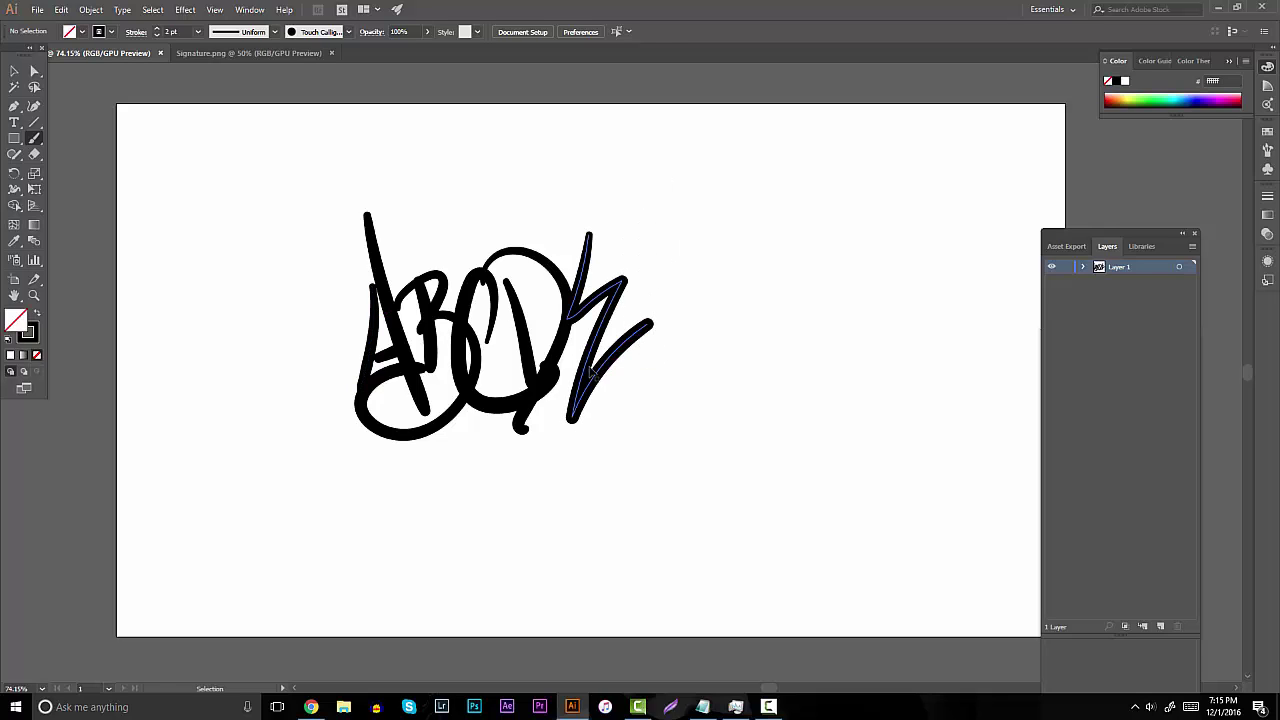
key(ctrl+z)
key(ctrl+z)
key(ctrl+z)
key(ctrl+z)
key(ctrl+z)
key(ctrl+z)
key(ctrl+z)
key(ctrl+z)
key(ctrl+z)
key(ctrl+z)
key(ctrl+z)
key(ctrl+z)
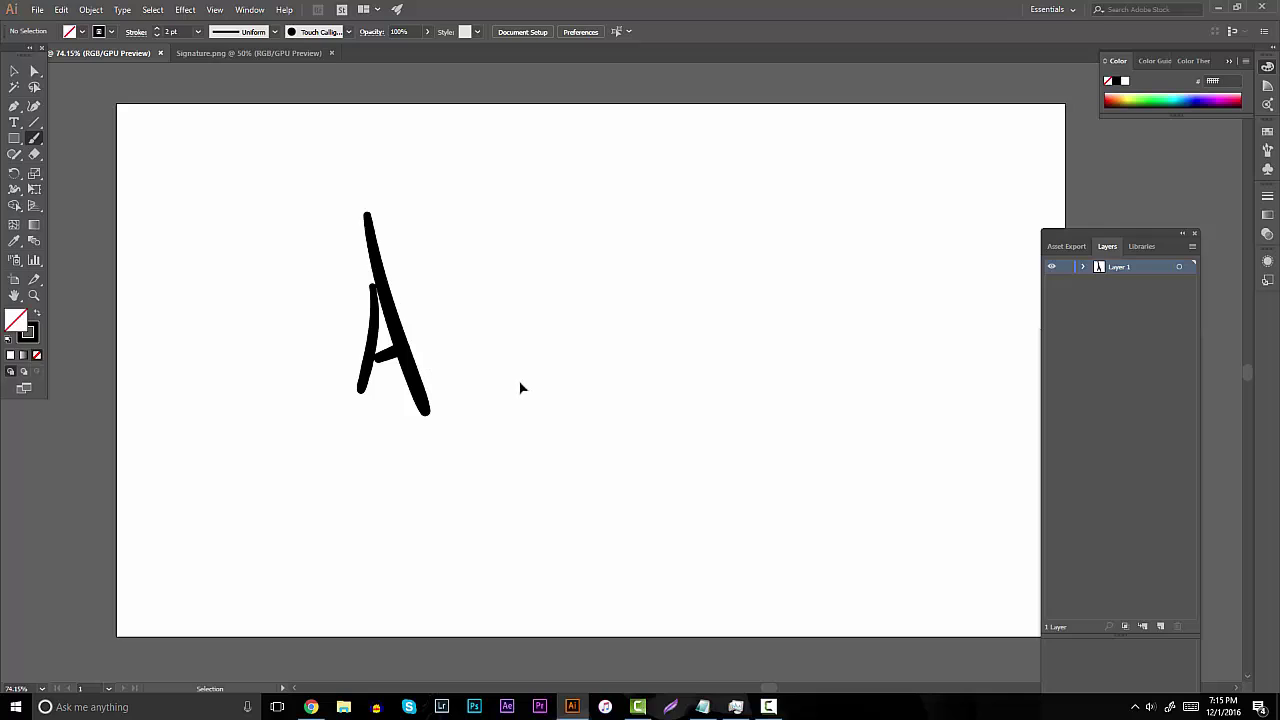
key(ctrl+z)
key(ctrl+z)
key(ctrl+z)
Paint a connected lowercase "abcde" across the middle of the artboard, with tall slanted stems on the a, b and d
mouse_move(441, 338)
mouse_down()
mouse_move(411, 407)
mouse_move(455, 390)
mouse_up()
drag(436, 304, 490, 445)
drag(467, 302, 489, 415)
drag(486, 352, 496, 378)
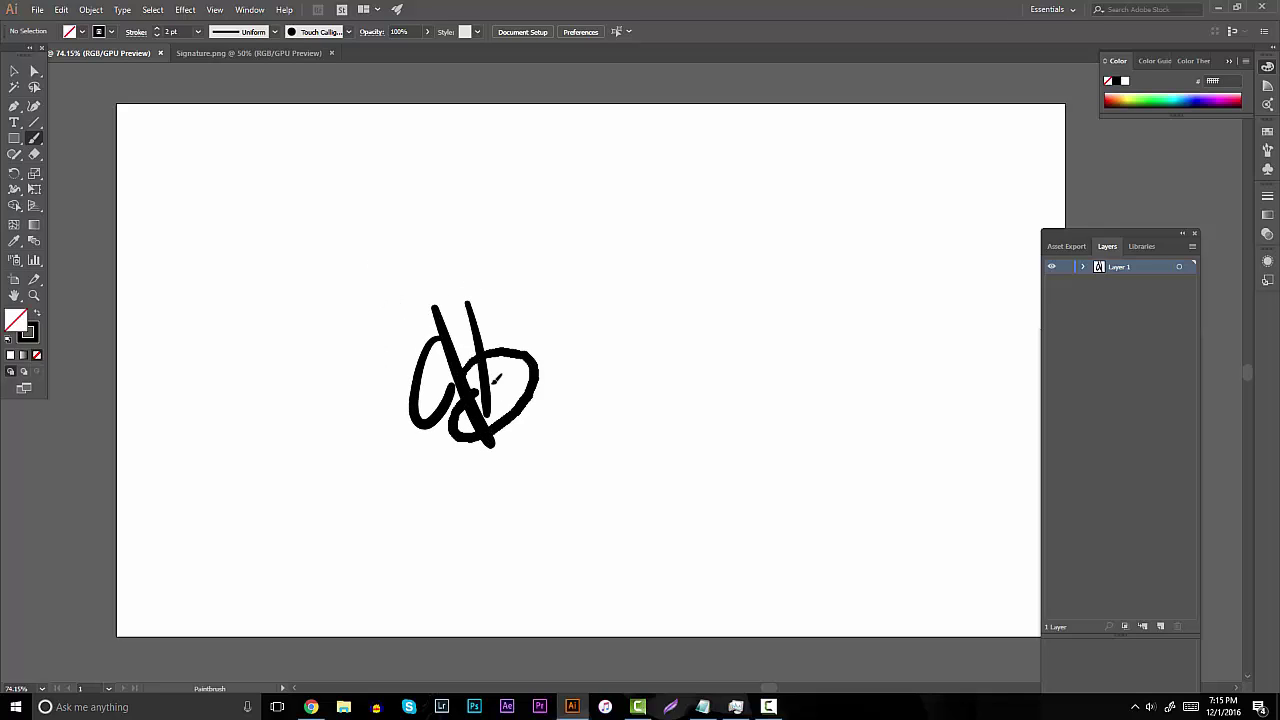
mouse_move(560, 335)
mouse_down()
mouse_move(566, 417)
mouse_move(588, 410)
mouse_up()
drag(599, 328, 602, 345)
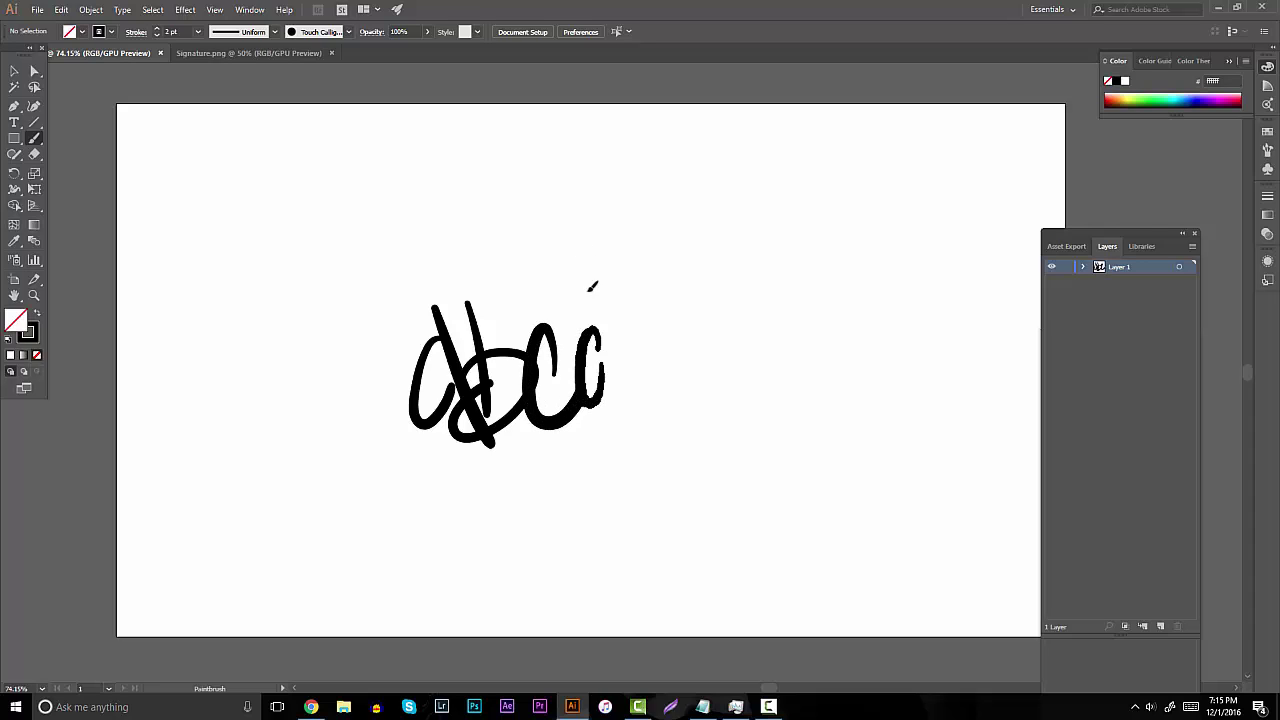
mouse_move(575, 245)
mouse_down()
mouse_move(615, 400)
mouse_move(651, 337)
mouse_move(666, 398)
mouse_up()
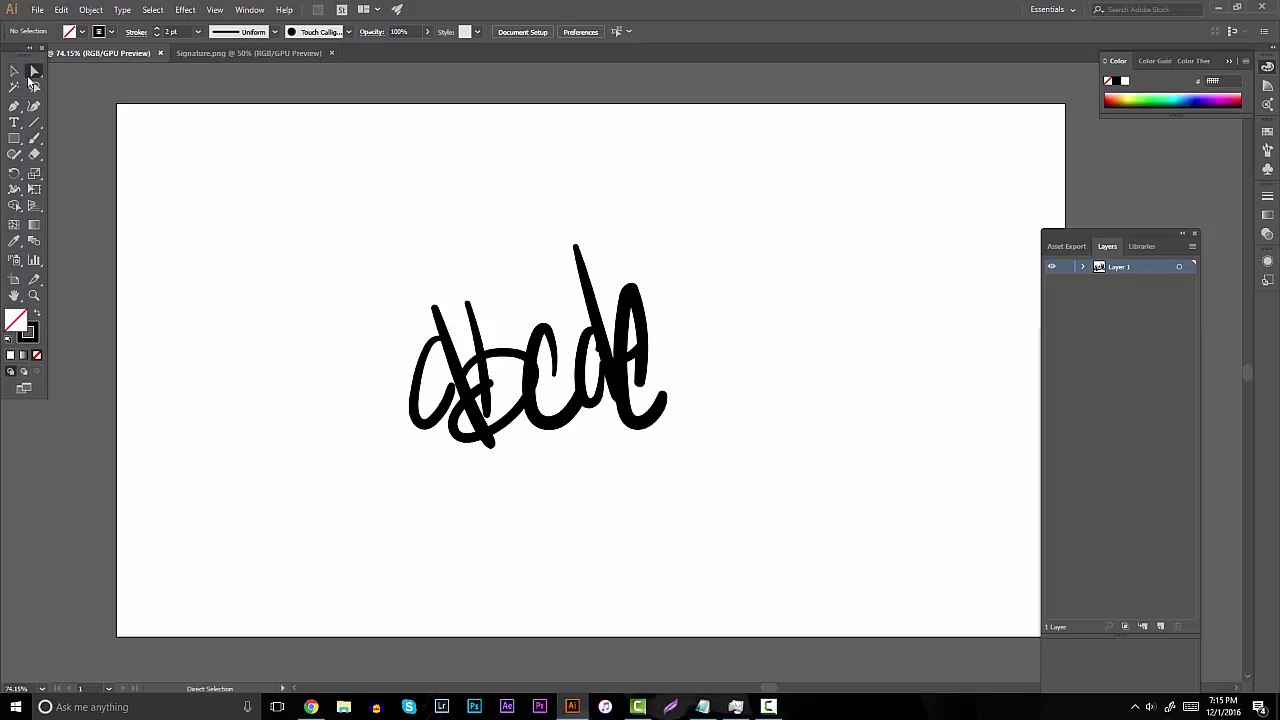
Select the whole lowercase abcde lettering and delete it
click(15, 71)
mouse_move(215, 205)
mouse_down()
mouse_move(412, 333)
mouse_move(711, 452)
mouse_up()
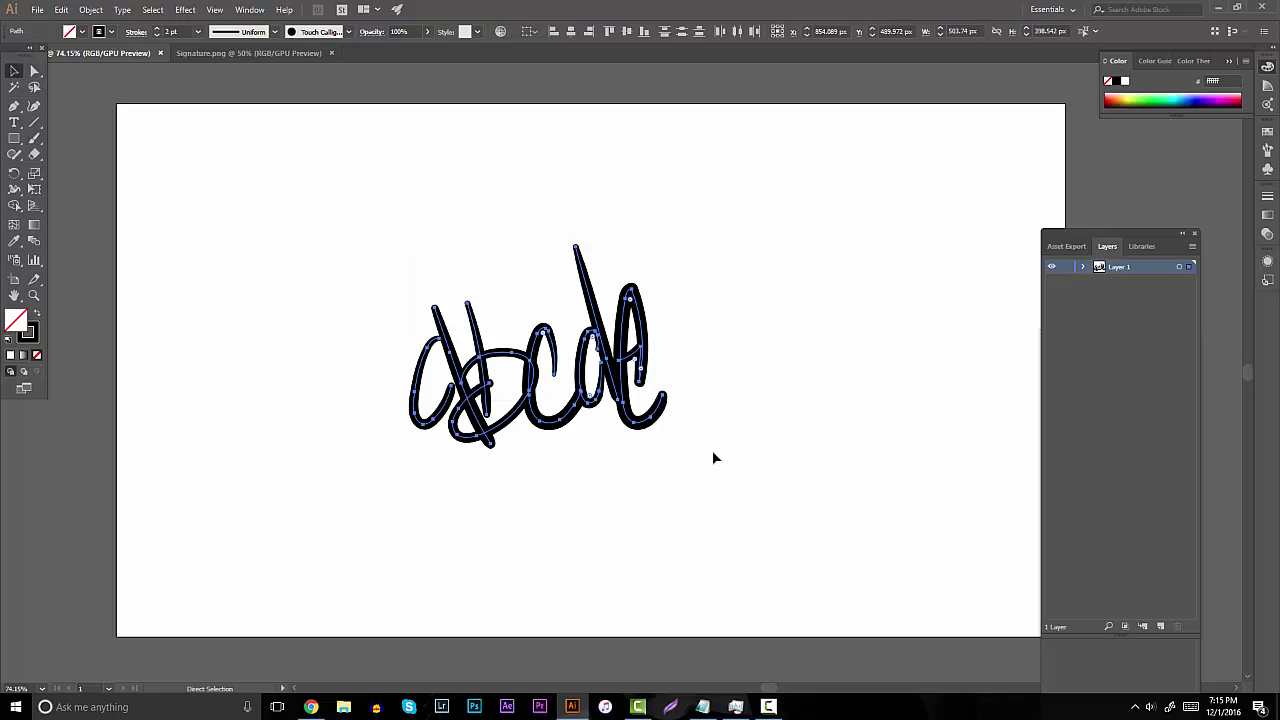
key(Delete)
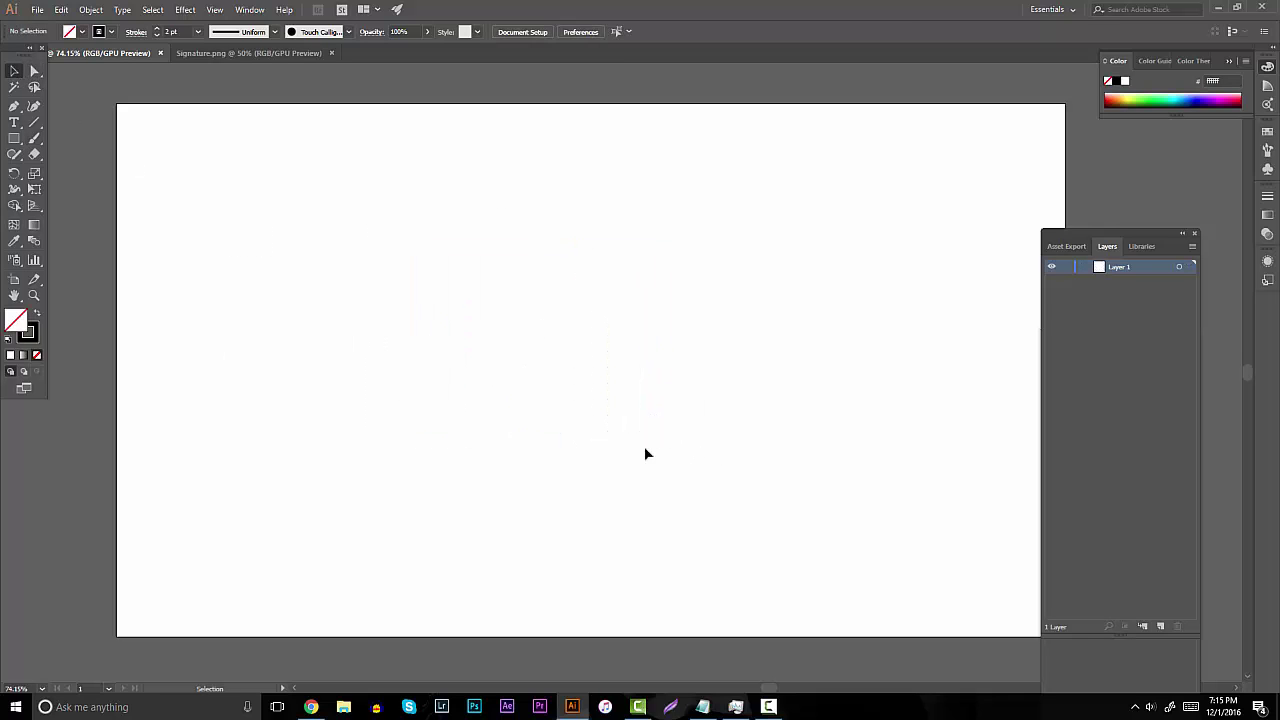
Try a small capital A, undo it, and paint two tall lowercase e variations, one angular and one rounded
key(b)
mouse_move(497, 425)
mouse_down()
mouse_move(531, 377)
mouse_move(482, 412)
mouse_up()
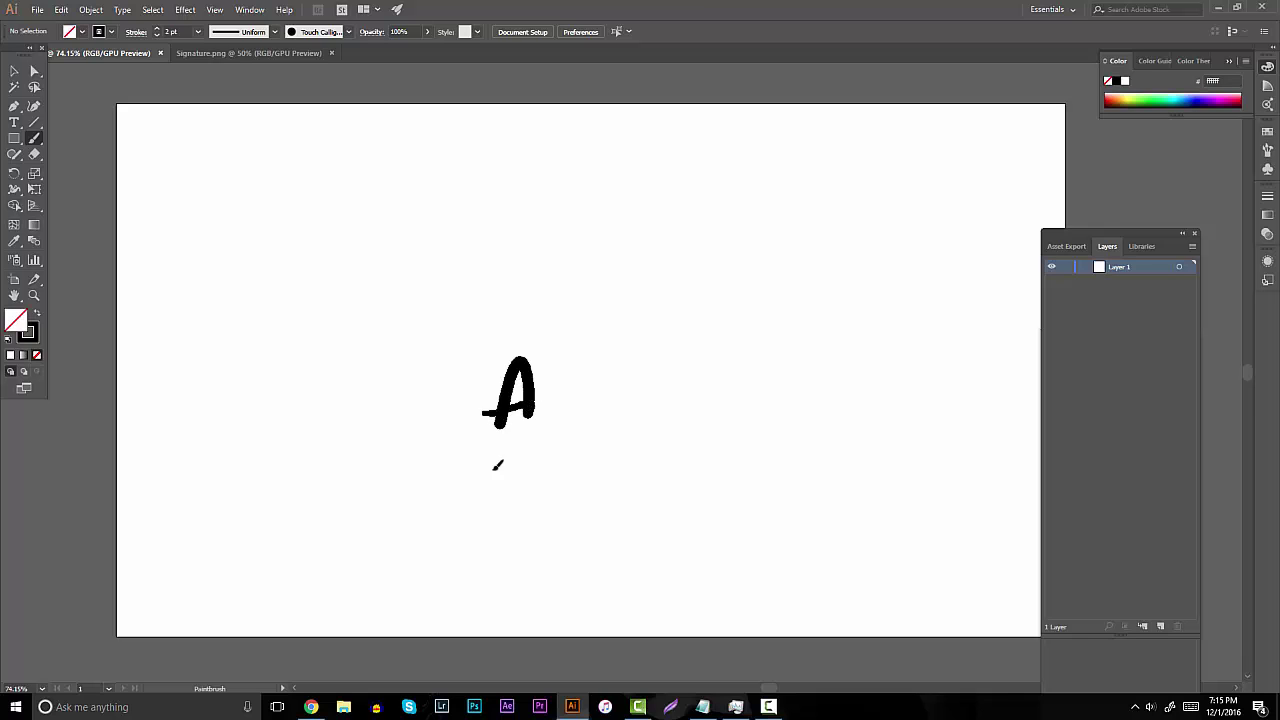
drag(497, 465, 510, 482)
key(ctrl+z)
mouse_move(540, 392)
mouse_down()
mouse_move(567, 363)
mouse_move(594, 413)
mouse_move(652, 403)
mouse_up()
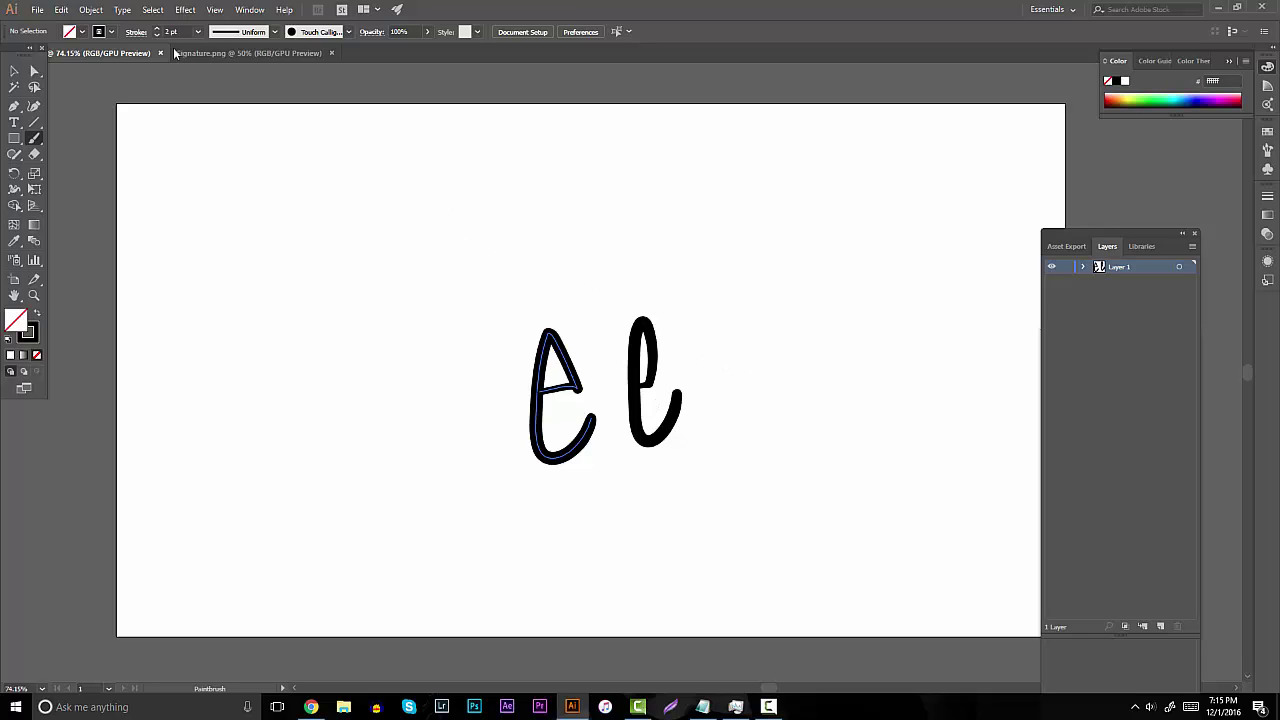
Select both lowercase e variations and delete them
click(14, 71)
mouse_move(340, 254)
mouse_down()
mouse_move(651, 450)
mouse_move(680, 511)
mouse_up()
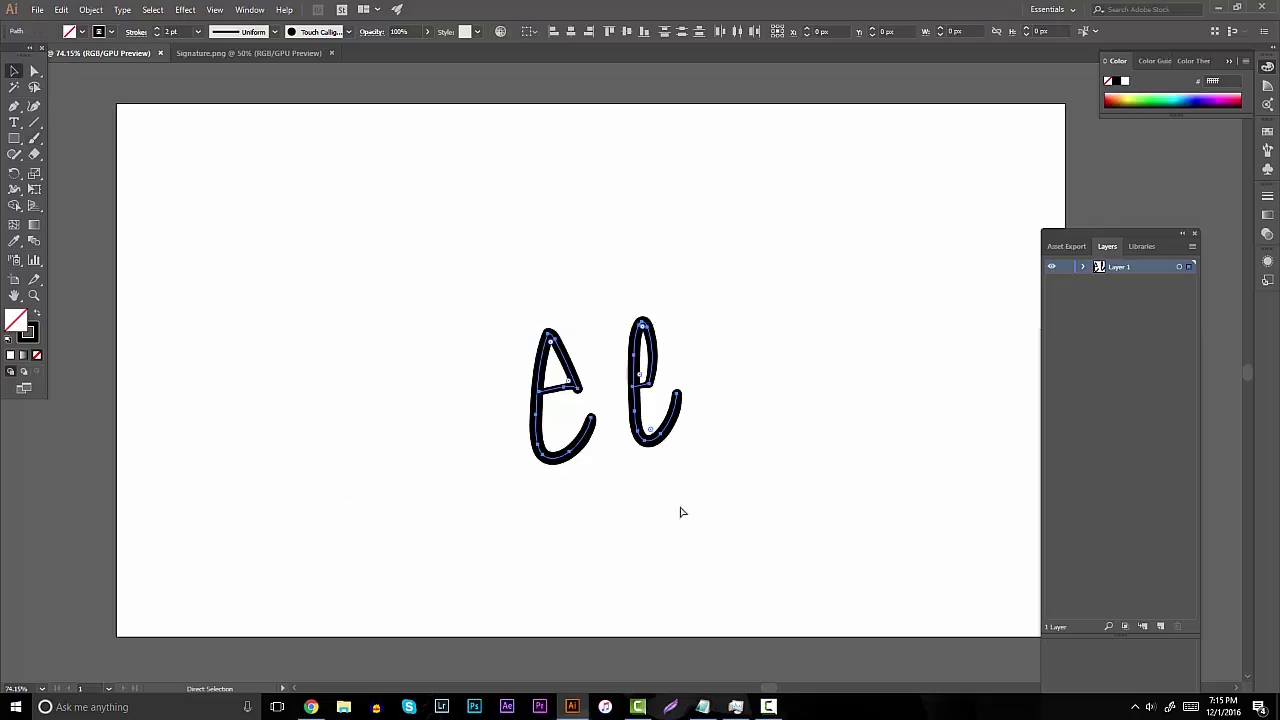
key(Delete)
Switch to Chrome, preview the sheet of S variations in the graffiti alphabet image results, and return to Illustrator
click(311, 706)
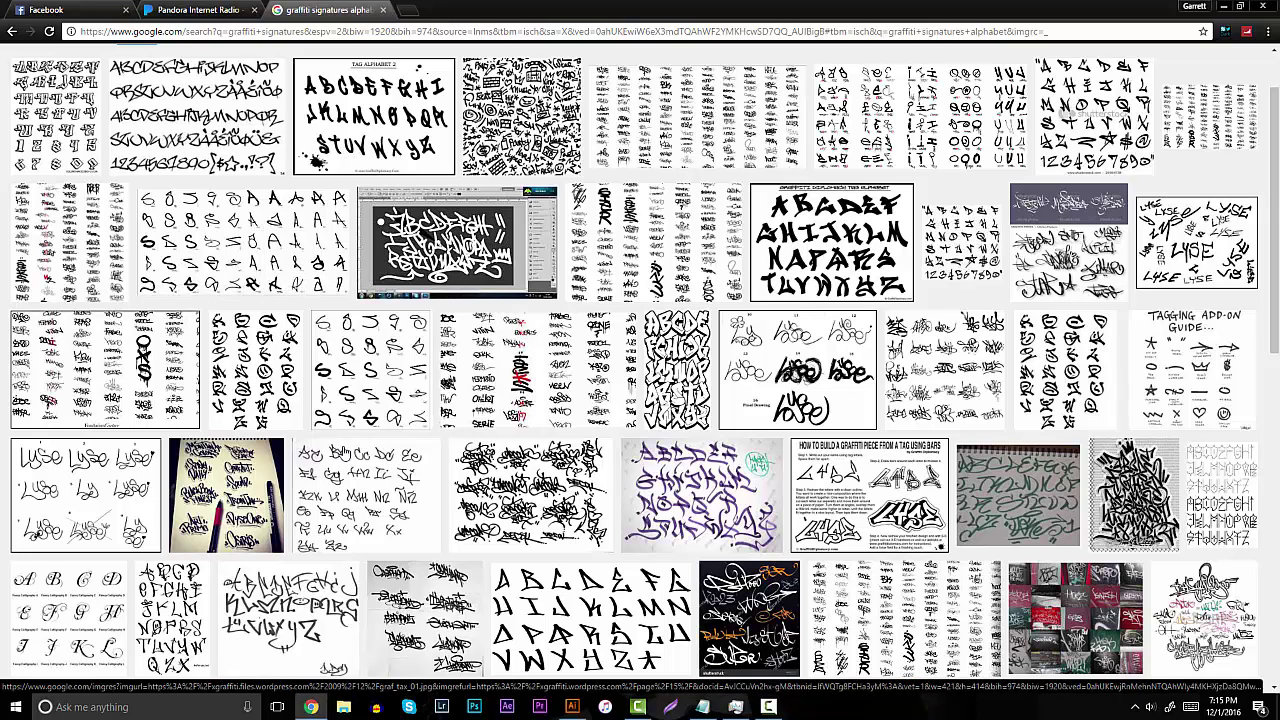
click(385, 347)
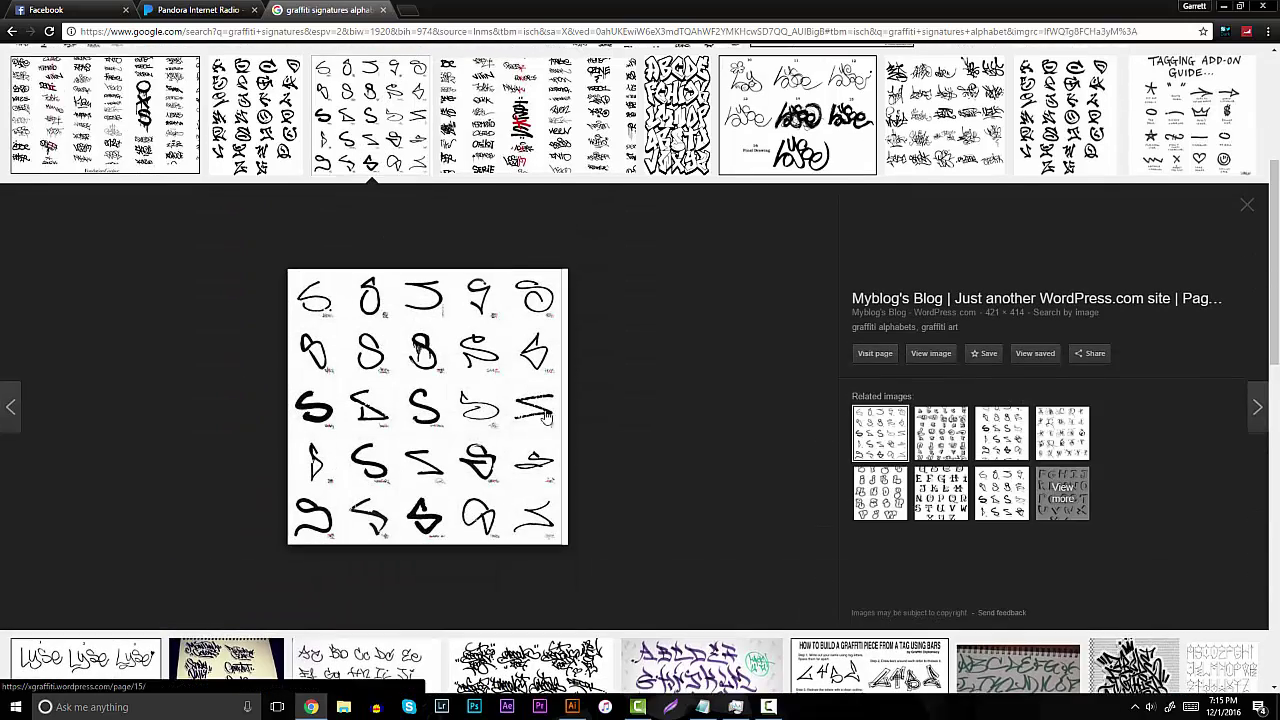
click(572, 706)
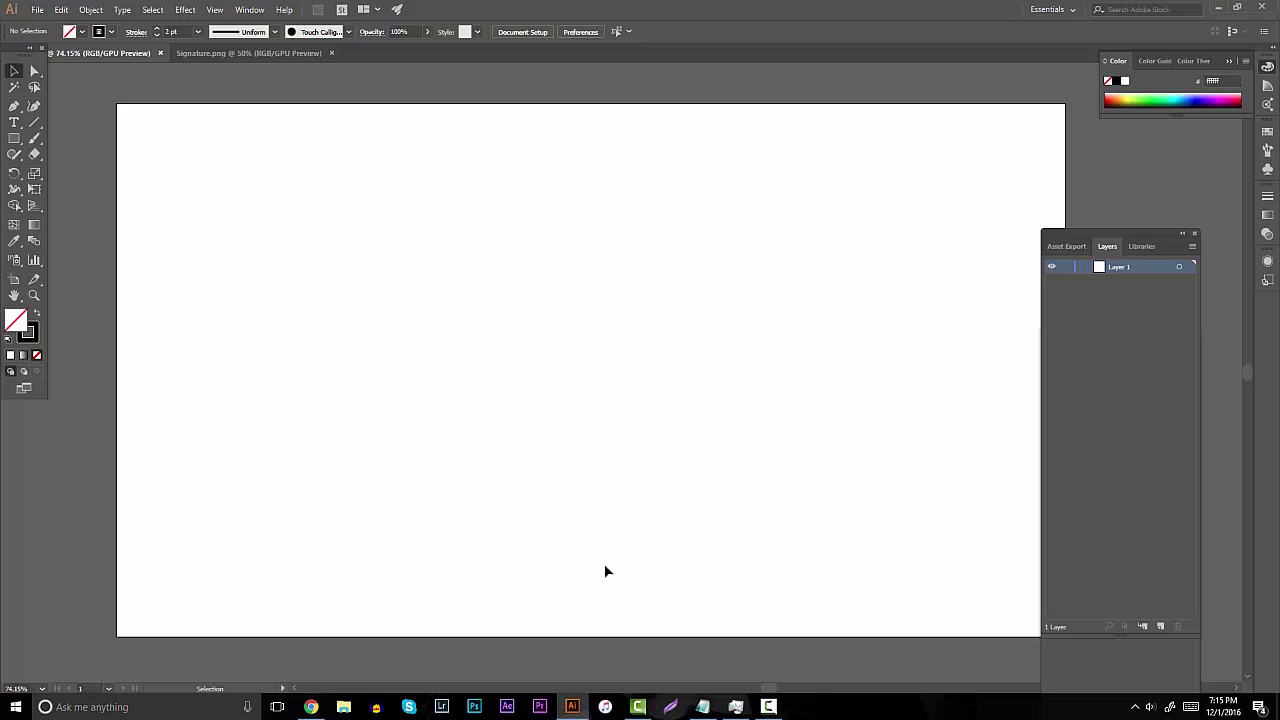
Paint six S variations with differing hooks and loops, four across the upper artboard and two below
key(b)
drag(411, 230, 395, 298)
drag(534, 210, 558, 300)
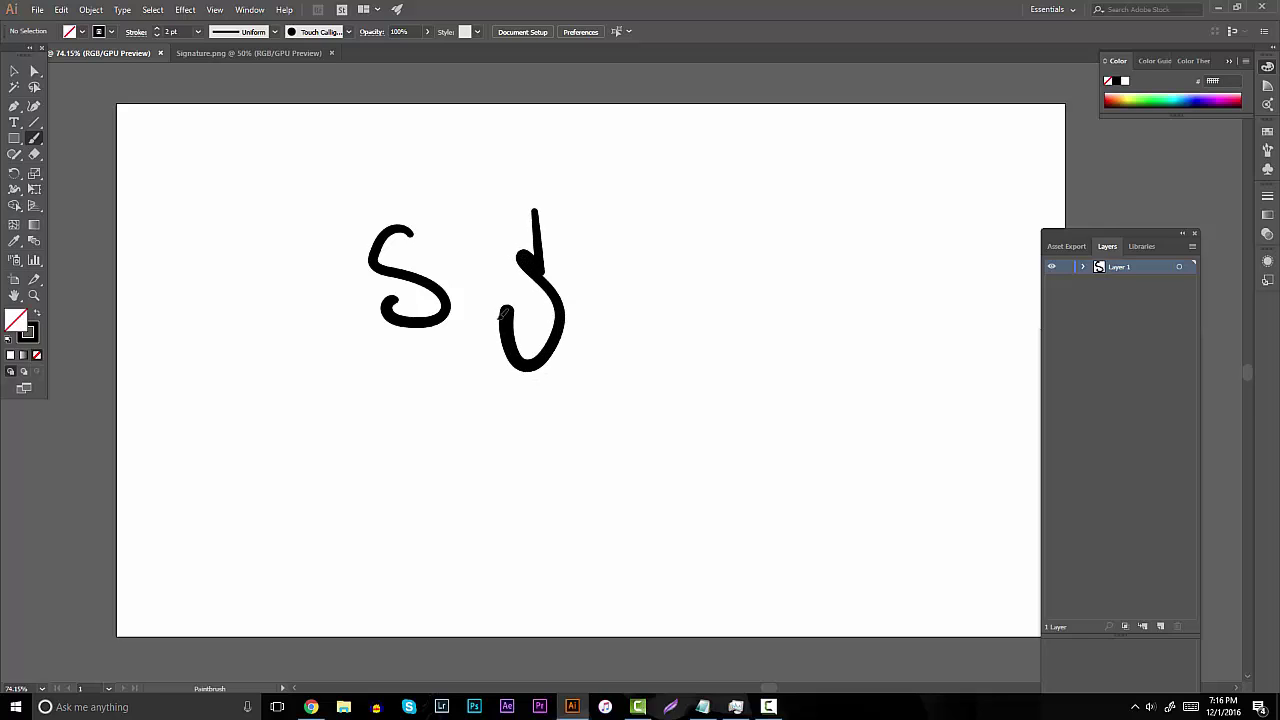
mouse_move(652, 216)
mouse_down()
mouse_move(652, 272)
mouse_move(671, 311)
mouse_up()
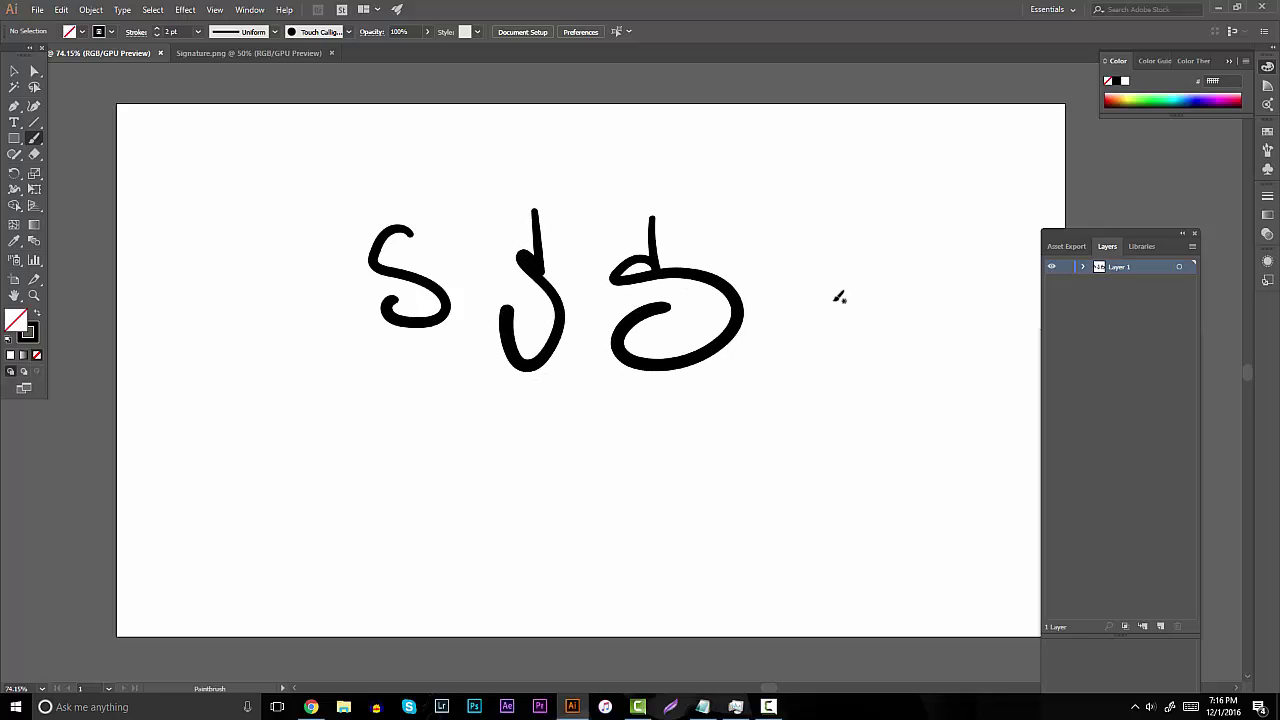
mouse_move(829, 241)
mouse_down()
mouse_move(834, 318)
mouse_move(830, 306)
mouse_up()
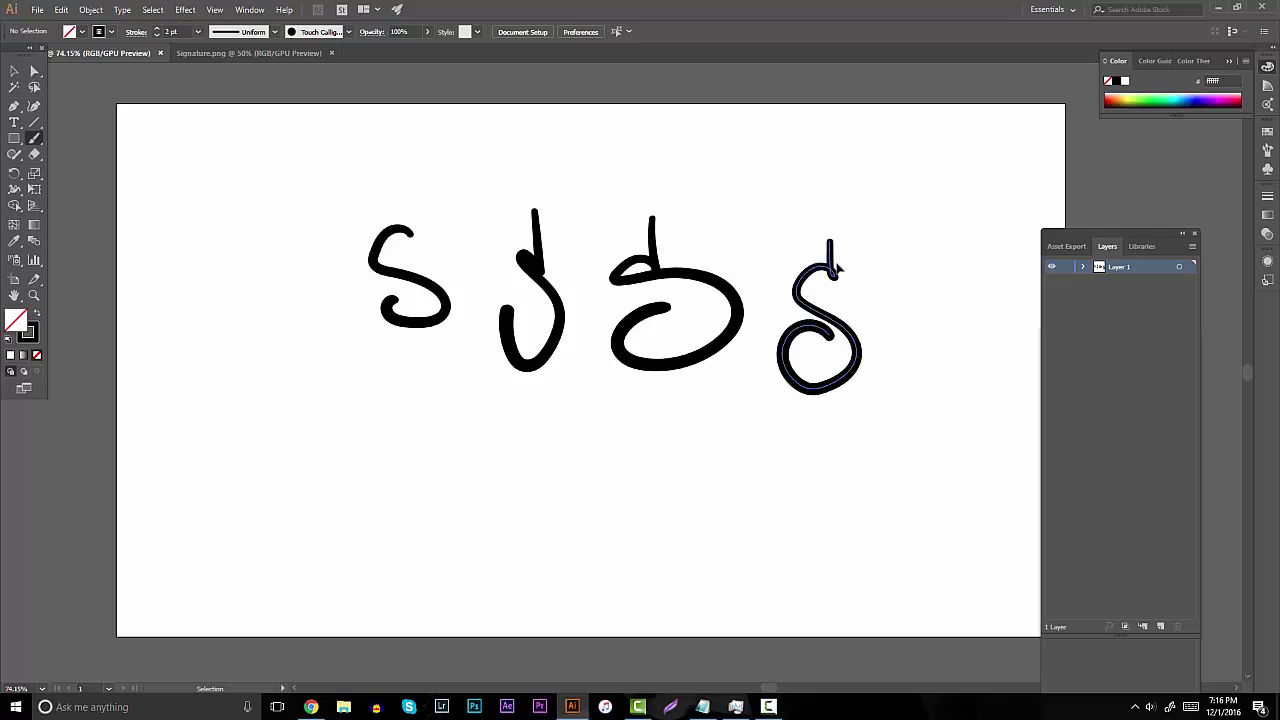
key(ctrl+z)
mouse_move(860, 260)
mouse_down()
mouse_move(813, 333)
mouse_move(893, 289)
mouse_up()
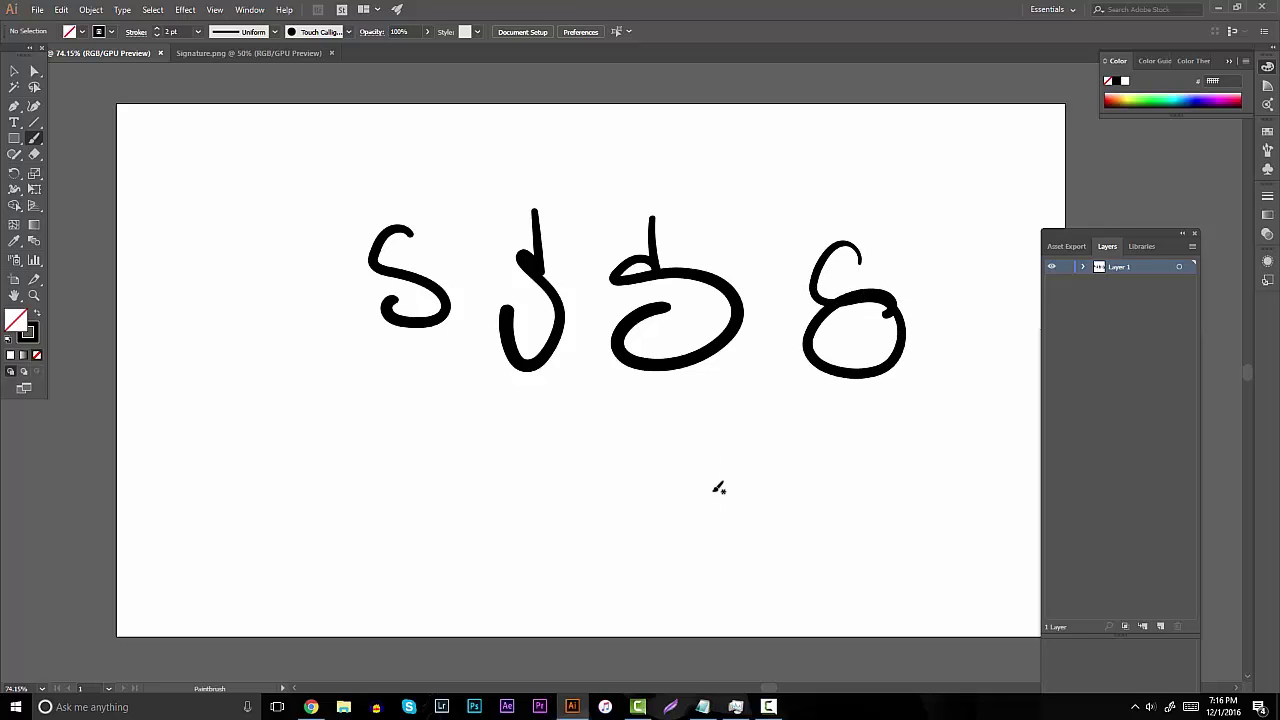
drag(720, 418, 740, 486)
mouse_move(467, 466)
mouse_down()
mouse_move(498, 470)
mouse_move(491, 500)
mouse_move(488, 488)
mouse_up()
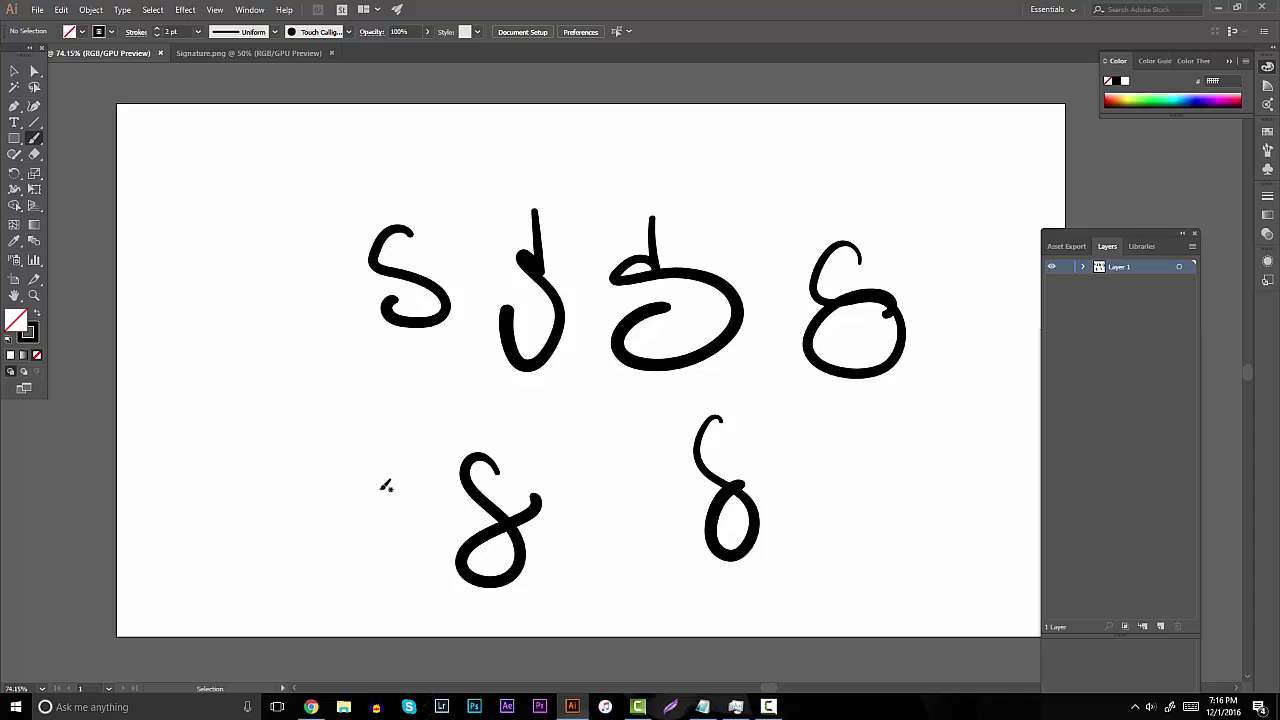
Select all six S variations and delete them
click(14, 71)
mouse_move(260, 184)
mouse_down()
mouse_move(687, 522)
mouse_move(908, 565)
mouse_up()
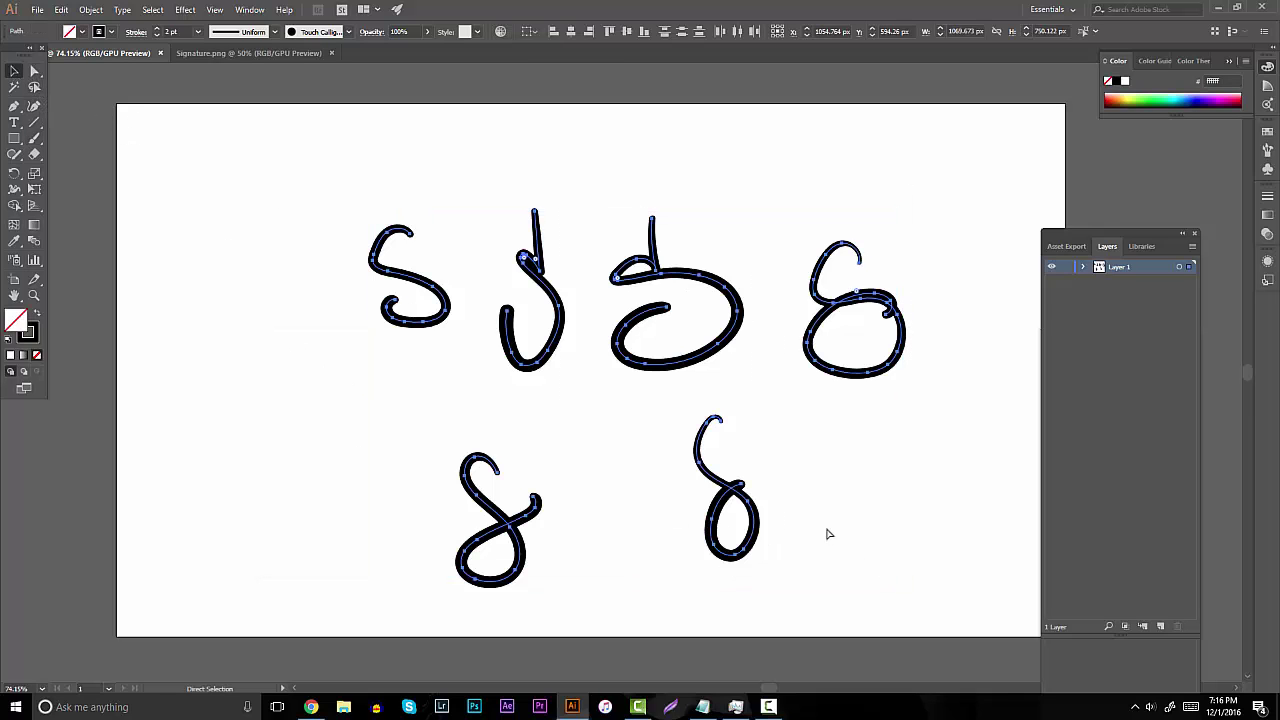
key(Delete)
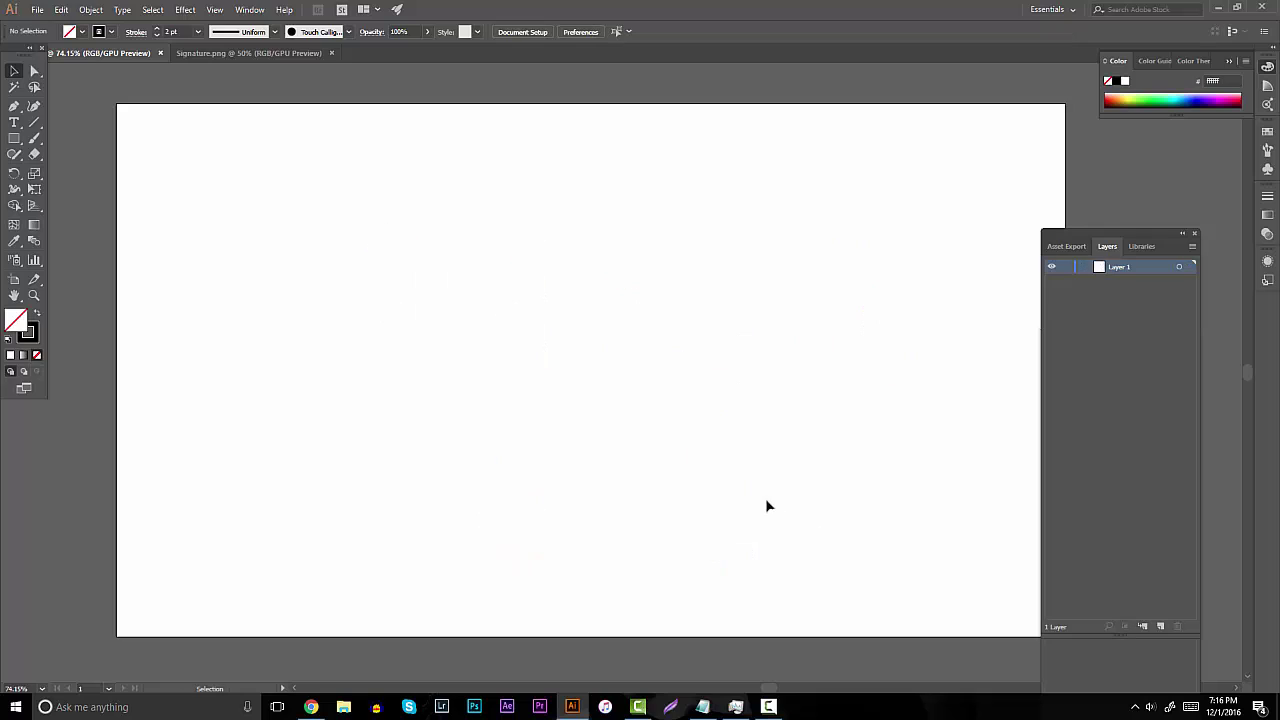
Paint a large S with a pointed top hook and a wide oval lower bowl near the center, undoing the earlier attempts
key(b)
mouse_move(452, 284)
mouse_down()
mouse_move(420, 360)
mouse_move(440, 434)
mouse_move(536, 385)
mouse_up()
key(ctrl+z)
mouse_move(490, 282)
mouse_down()
mouse_move(497, 457)
mouse_move(490, 372)
mouse_up()
key(ctrl+z)
mouse_move(557, 240)
mouse_down()
mouse_move(554, 408)
mouse_move(560, 310)
mouse_up()
key(ctrl+z)
mouse_move(631, 281)
mouse_down()
mouse_move(551, 420)
mouse_move(642, 340)
mouse_up()
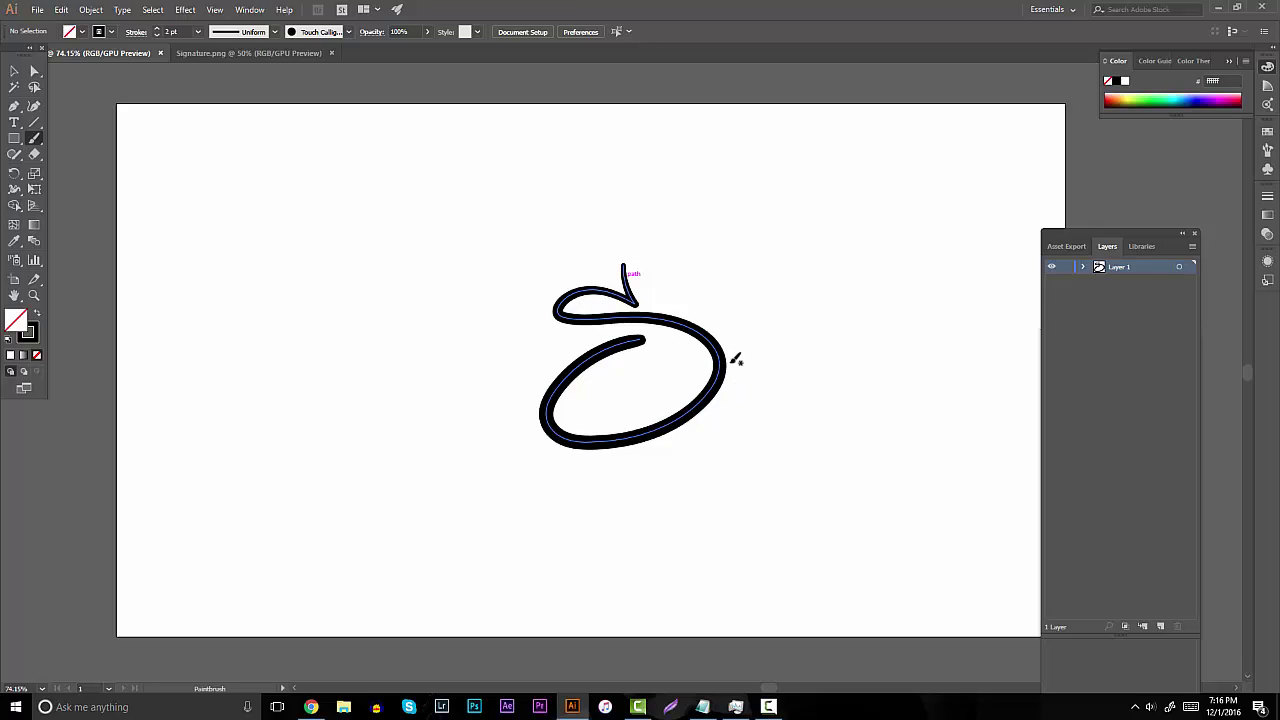
Add two slanted dashes across the right edge of the large S and loose accent strokes on both sides above it
mouse_move(741, 327)
mouse_down()
mouse_move(688, 364)
mouse_move(687, 380)
mouse_up()
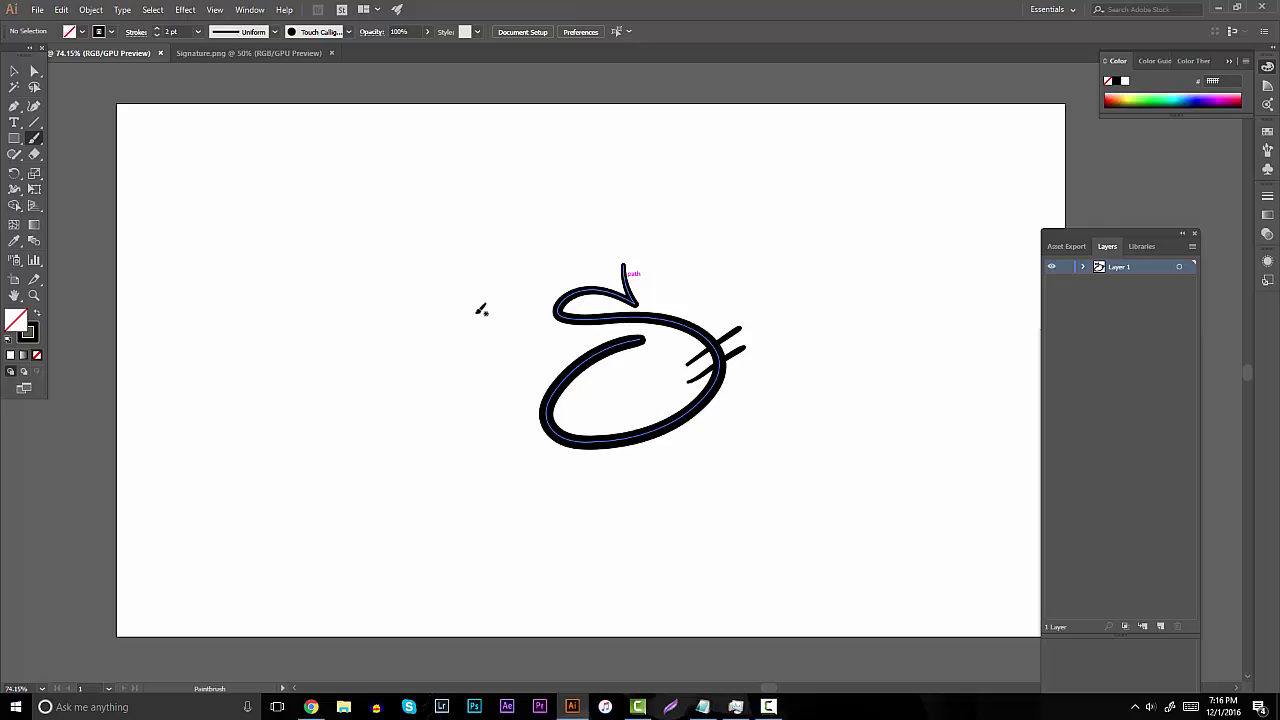
drag(472, 311, 496, 324)
drag(472, 203, 526, 313)
mouse_move(686, 296)
mouse_down()
mouse_move(691, 266)
mouse_move(746, 213)
mouse_up()
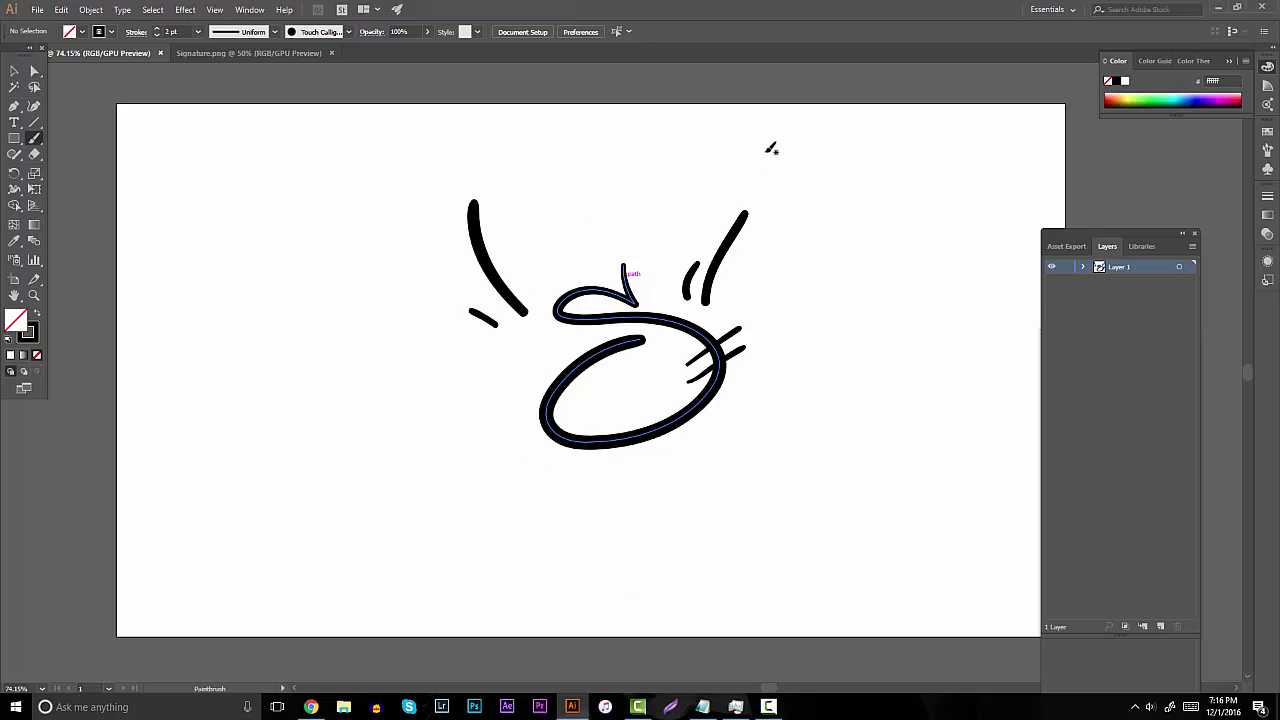
Select the large S with its accent strokes and delete everything
click(14, 71)
mouse_move(366, 167)
mouse_down()
mouse_move(692, 401)
mouse_move(806, 463)
mouse_up()
key(Delete)
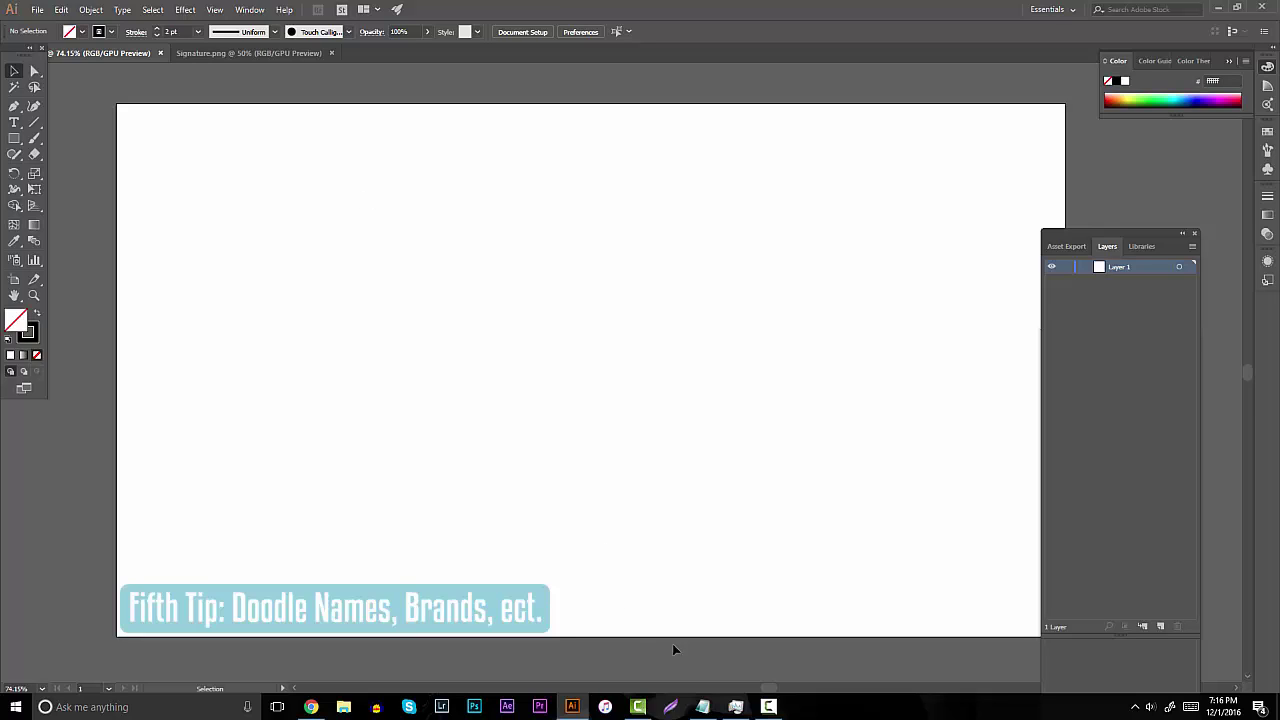
Paint a capital B with a hooked lower bowl left of center and three short dashes crossing its right edge
key(b)
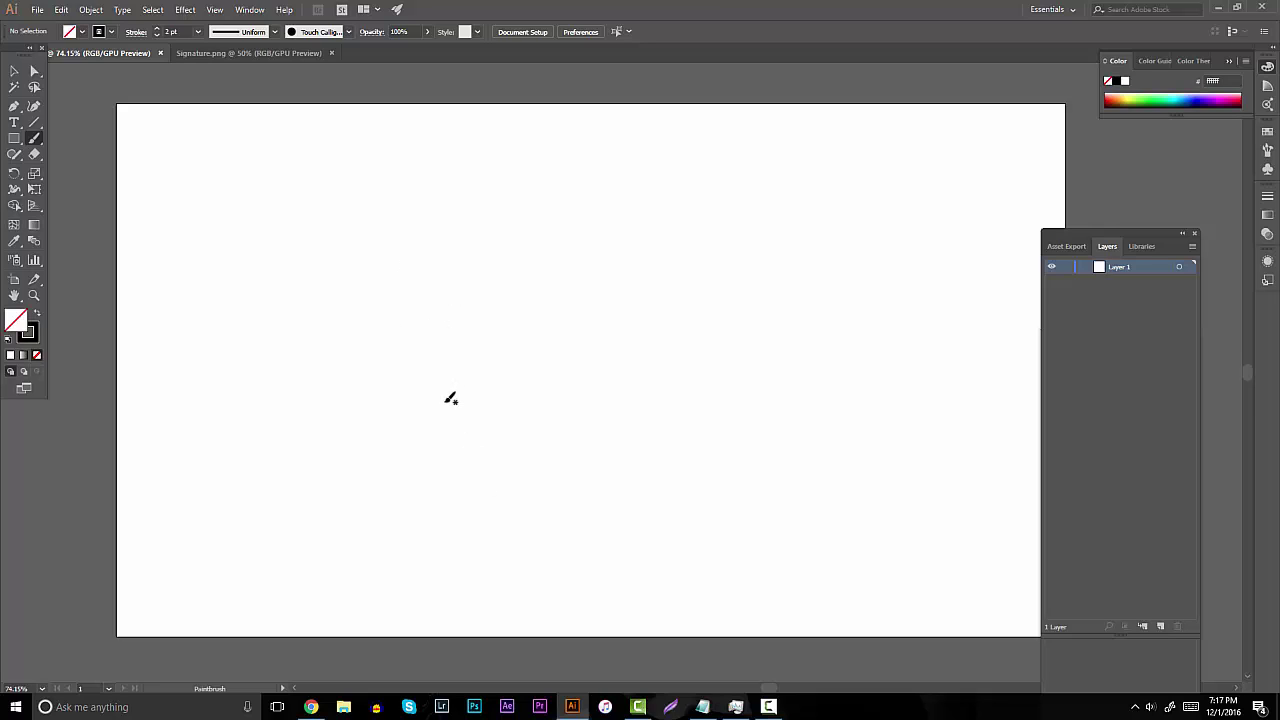
drag(400, 310, 402, 412)
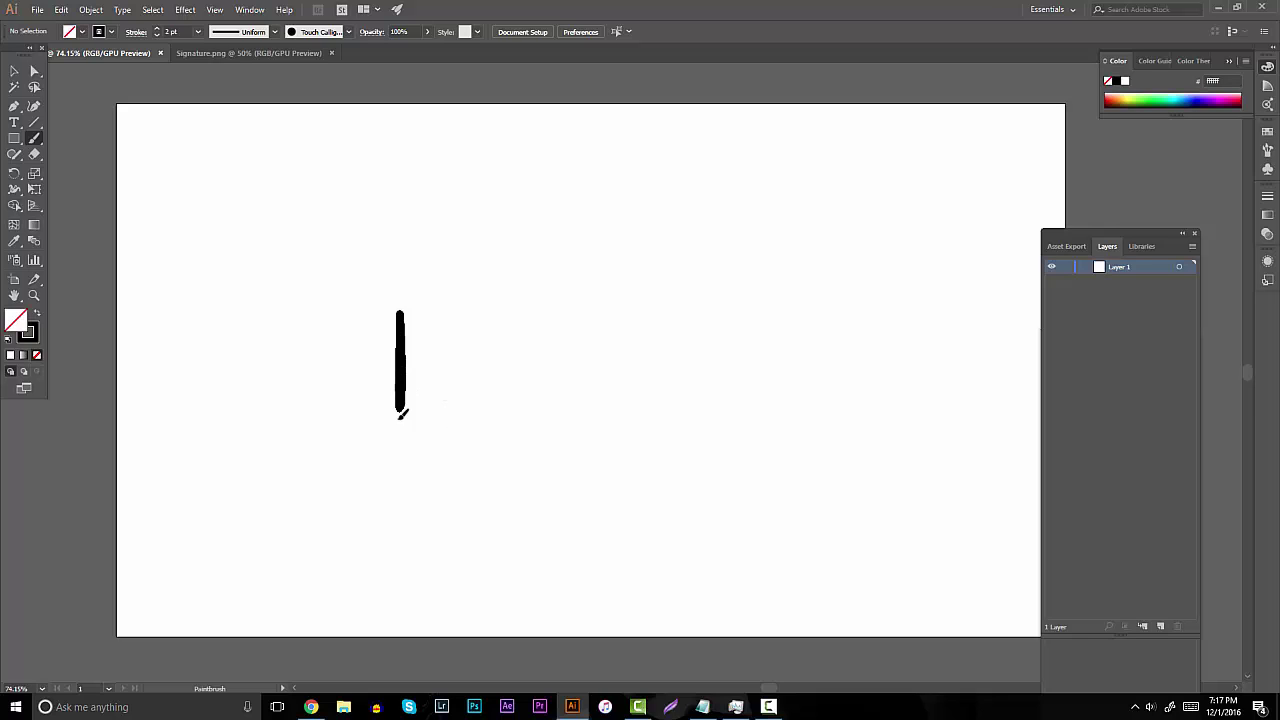
mouse_move(373, 328)
mouse_down()
mouse_move(433, 398)
mouse_move(500, 352)
mouse_move(490, 402)
mouse_up()
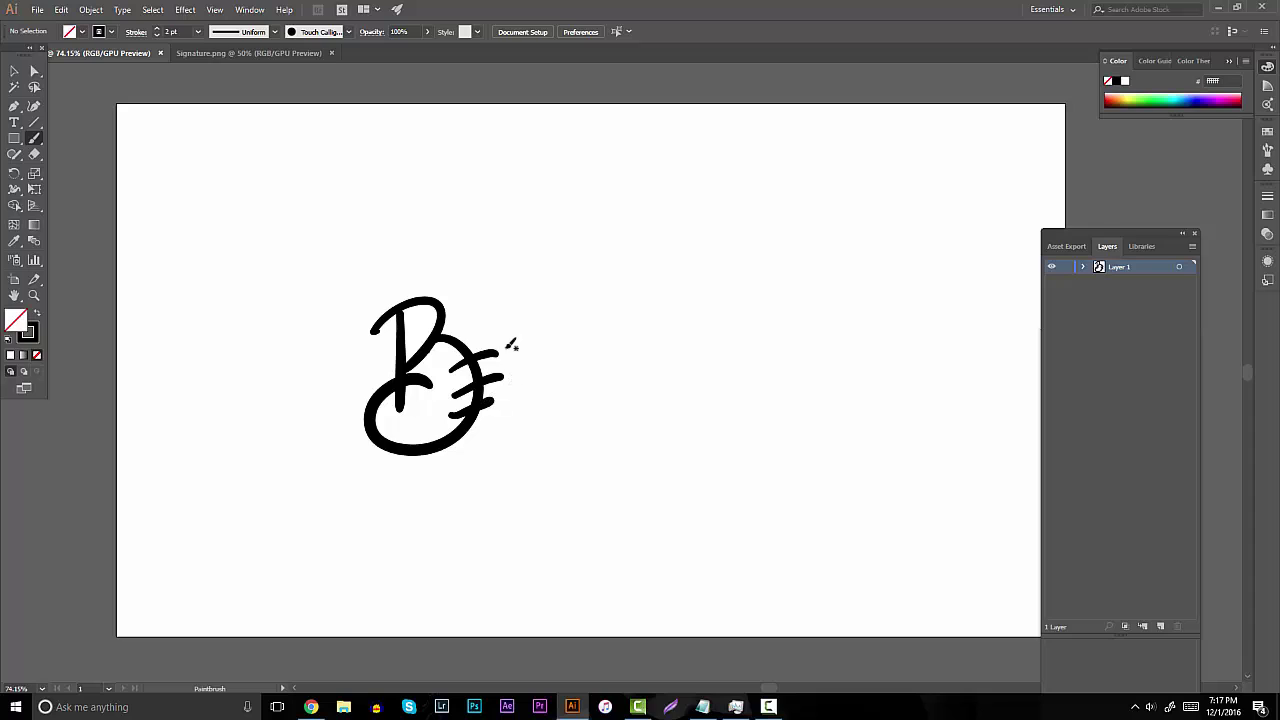
Paint a tall spiked A and a long-tailed R after the B, with a rising curved slash through them, undoing the first slash
drag(510, 345, 512, 408)
drag(516, 236, 550, 446)
mouse_move(540, 318)
mouse_down()
mouse_move(544, 418)
mouse_move(588, 360)
mouse_move(678, 448)
mouse_up()
drag(343, 527, 730, 360)
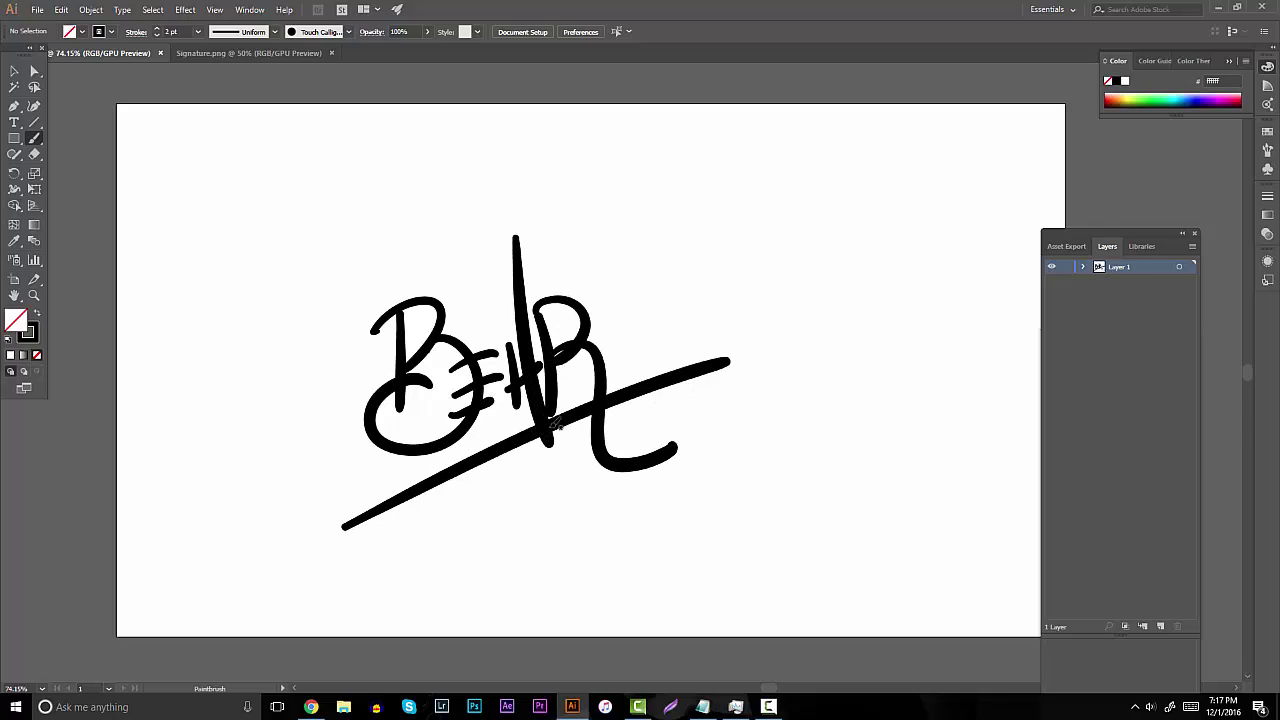
key(ctrl+z)
drag(346, 483, 743, 364)
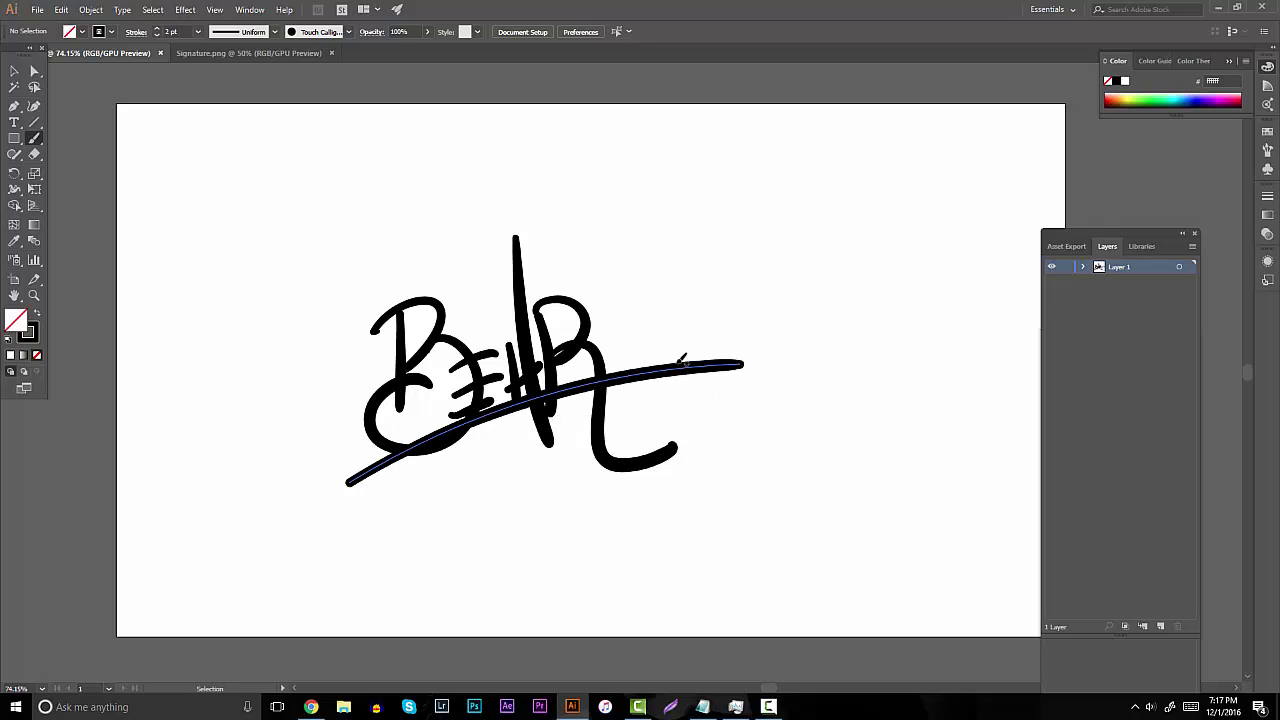
Select the whole lettered word with its slash and delete it
key(a)
mouse_move(242, 226)
mouse_down()
mouse_move(429, 371)
mouse_move(722, 512)
mouse_up()
key(Delete)
Paint a first name in rising narrow capitals with a large long-tailed G, one shared crossbar through the final double T, and a sweeping underline
key(b)
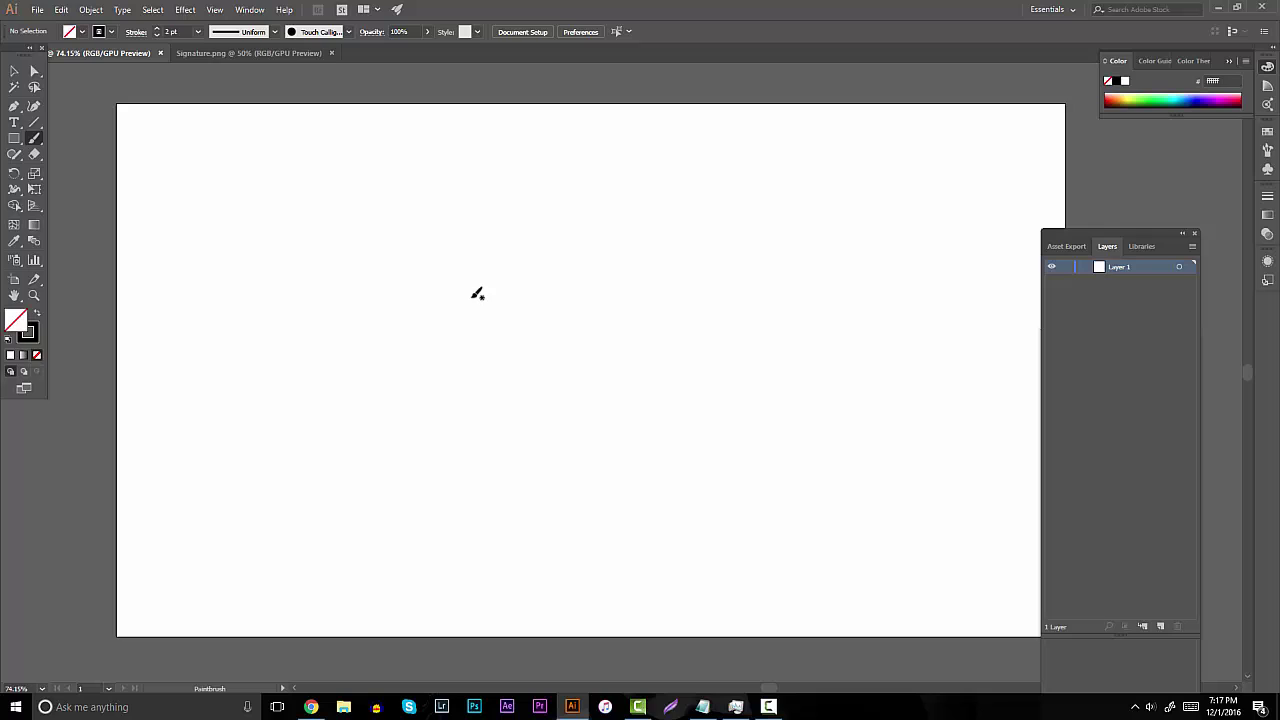
mouse_move(442, 302)
mouse_down()
mouse_move(468, 400)
mouse_move(457, 482)
mouse_up()
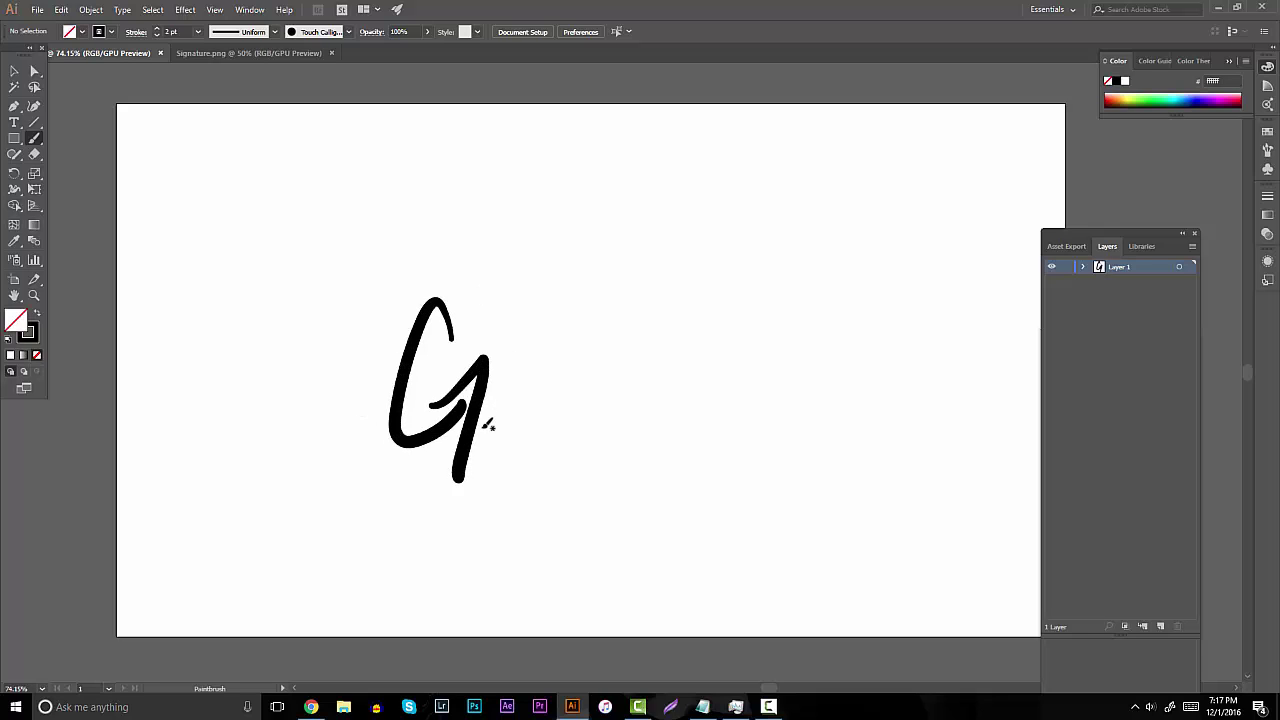
drag(488, 422, 530, 396)
mouse_move(530, 345)
mouse_down()
mouse_move(530, 420)
mouse_move(580, 400)
mouse_up()
mouse_move(565, 316)
mouse_down()
mouse_move(603, 371)
mouse_move(602, 395)
mouse_up()
mouse_move(598, 331)
mouse_down()
mouse_move(634, 371)
mouse_move(625, 405)
mouse_up()
drag(626, 297, 634, 402)
drag(462, 348, 476, 380)
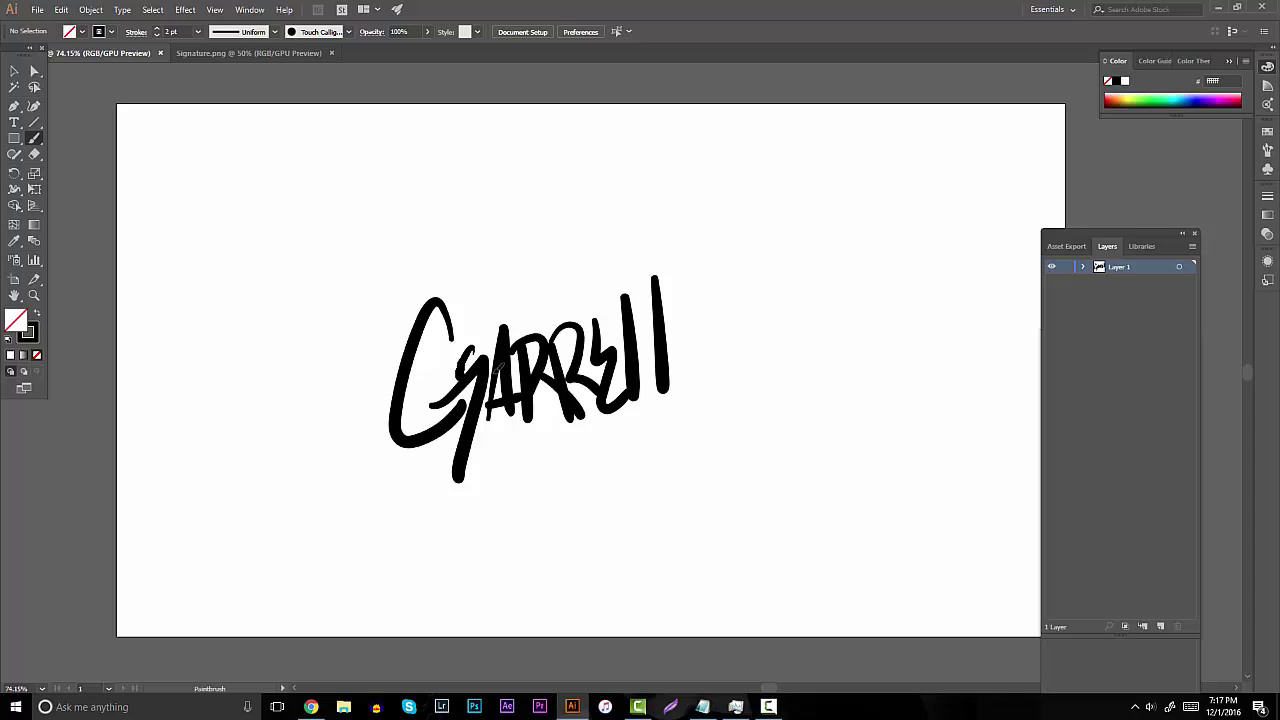
drag(636, 328, 728, 296)
drag(398, 489, 722, 384)
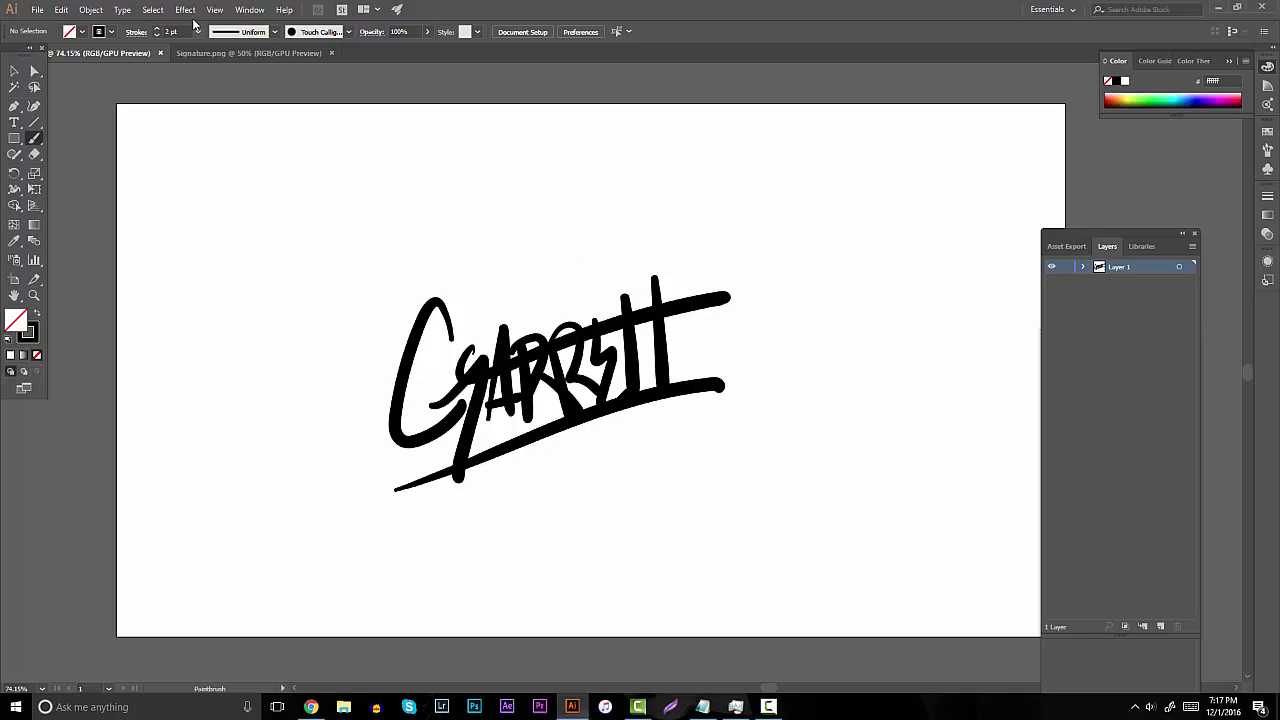
Select the painted name with its underline and delete it
click(14, 70)
drag(129, 170, 843, 481)
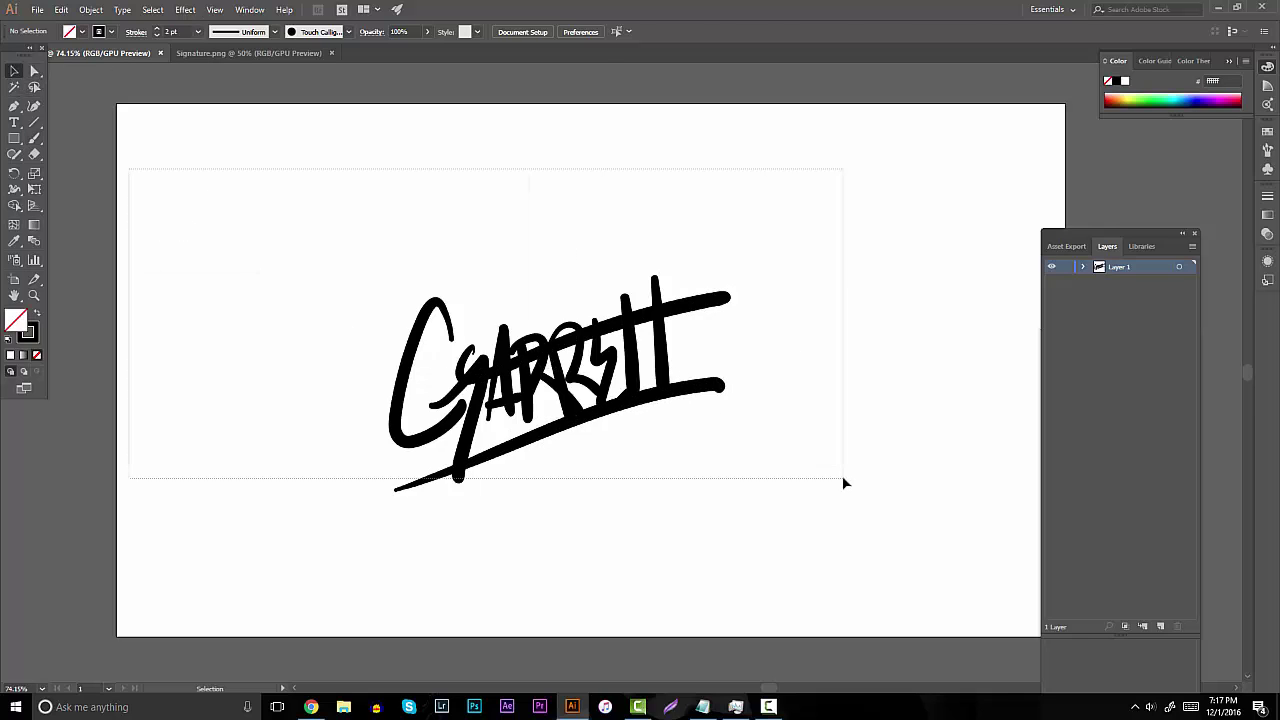
key(Delete)
Paint an R with a curved top and a hooked, descending leg near the center, undoing the earlier attempts
key(b)
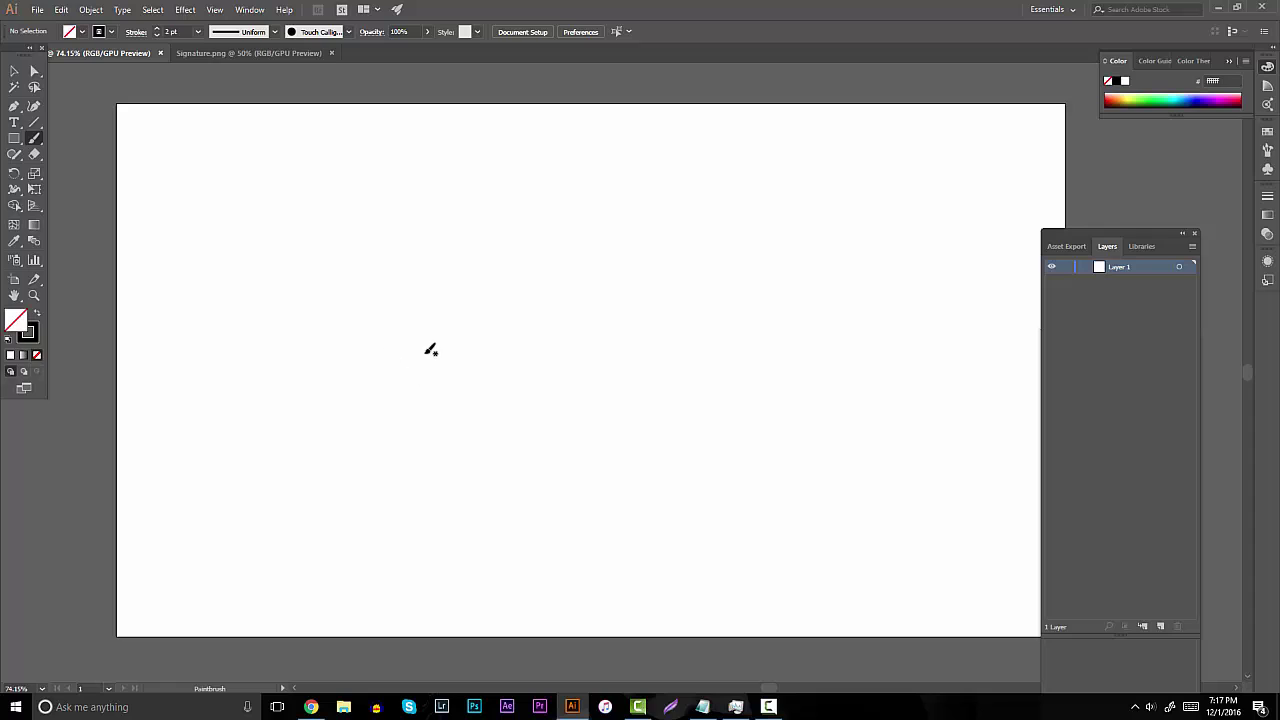
drag(429, 294, 419, 412)
key(ctrl+z)
mouse_move(482, 287)
mouse_down()
mouse_move(509, 449)
mouse_move(552, 418)
mouse_up()
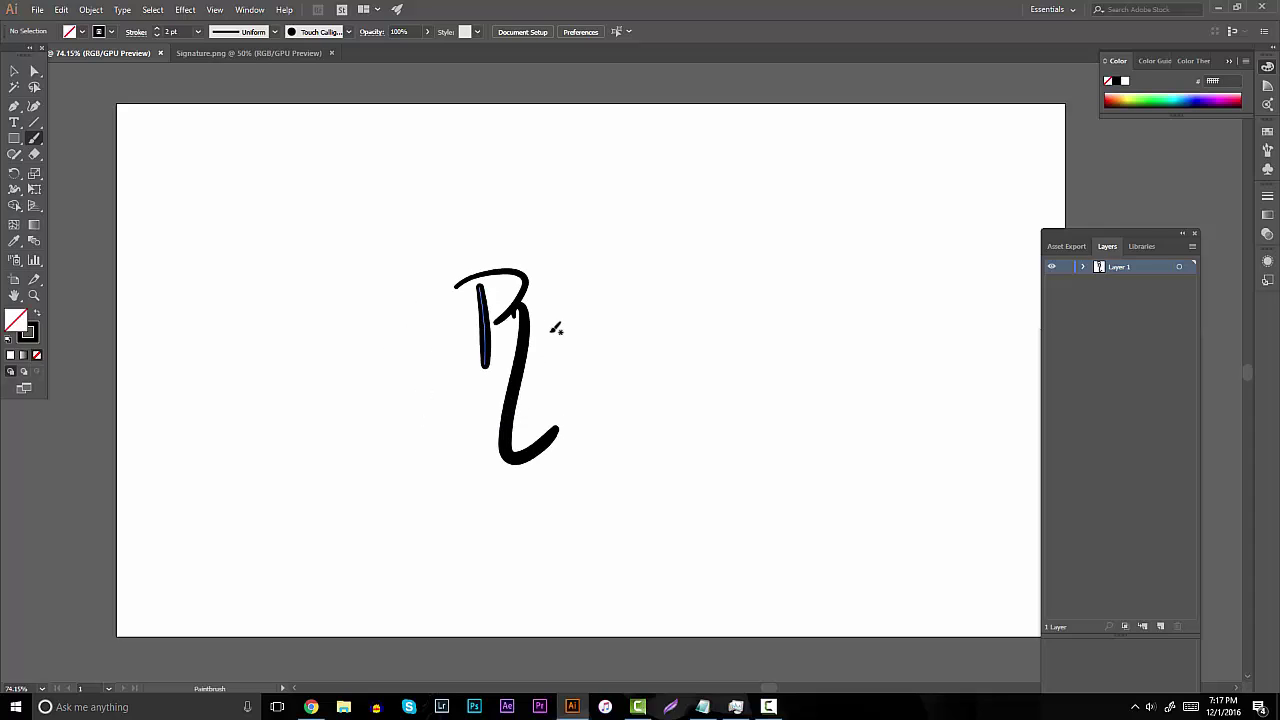
key(ctrl+z)
drag(517, 314, 527, 392)
key(ctrl+z)
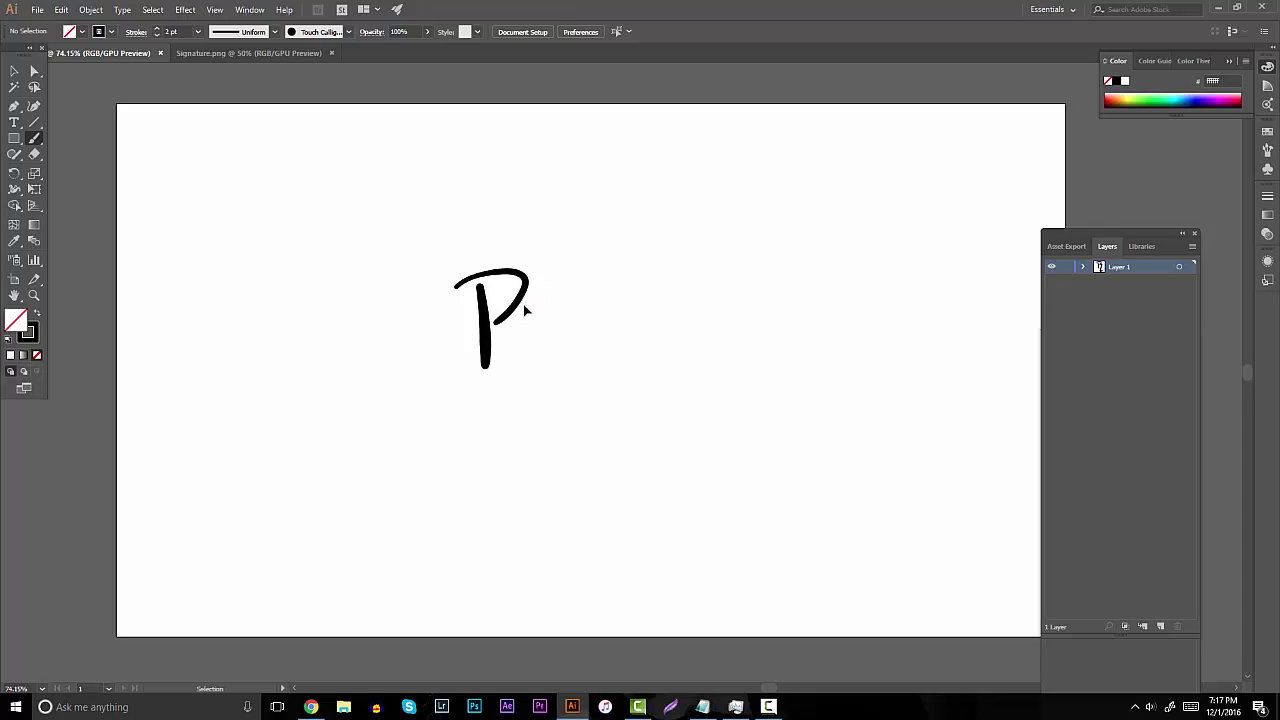
mouse_move(522, 298)
mouse_down()
mouse_move(514, 380)
mouse_move(540, 386)
mouse_up()
Add tightly overlapping slanted letters after the R, ending in a second R with a curled leg
drag(542, 302, 570, 408)
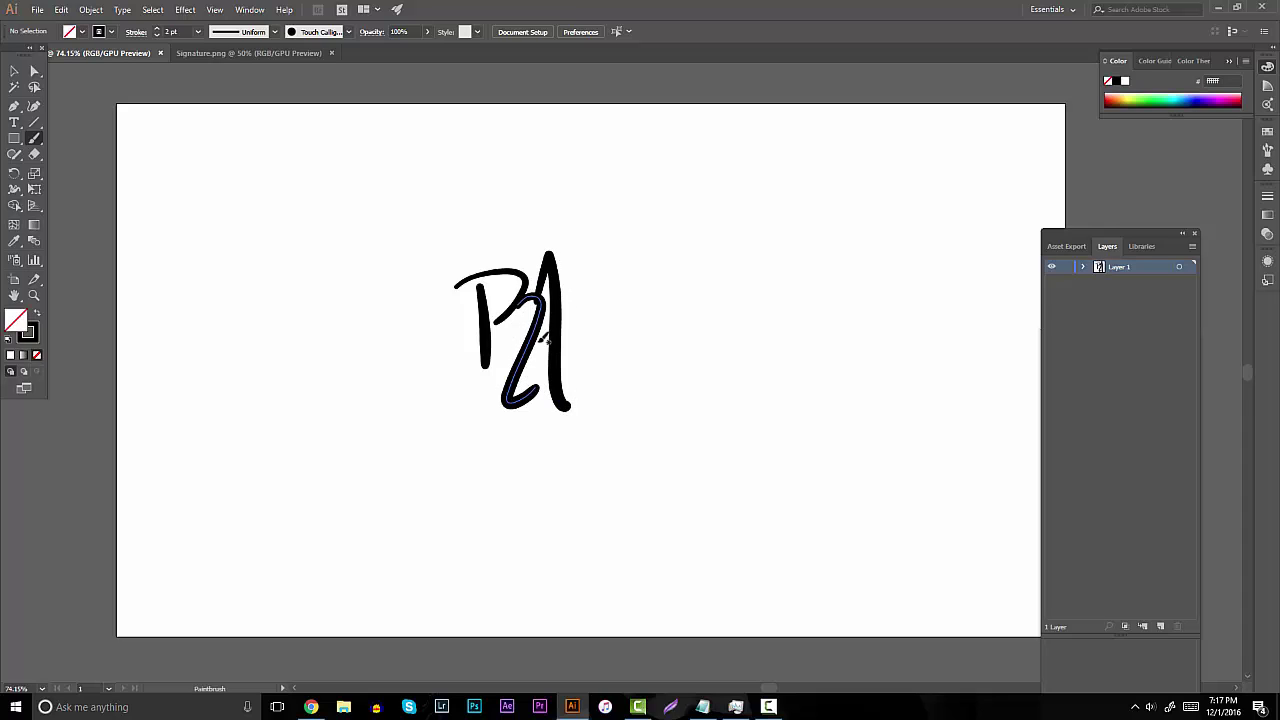
drag(565, 289, 586, 363)
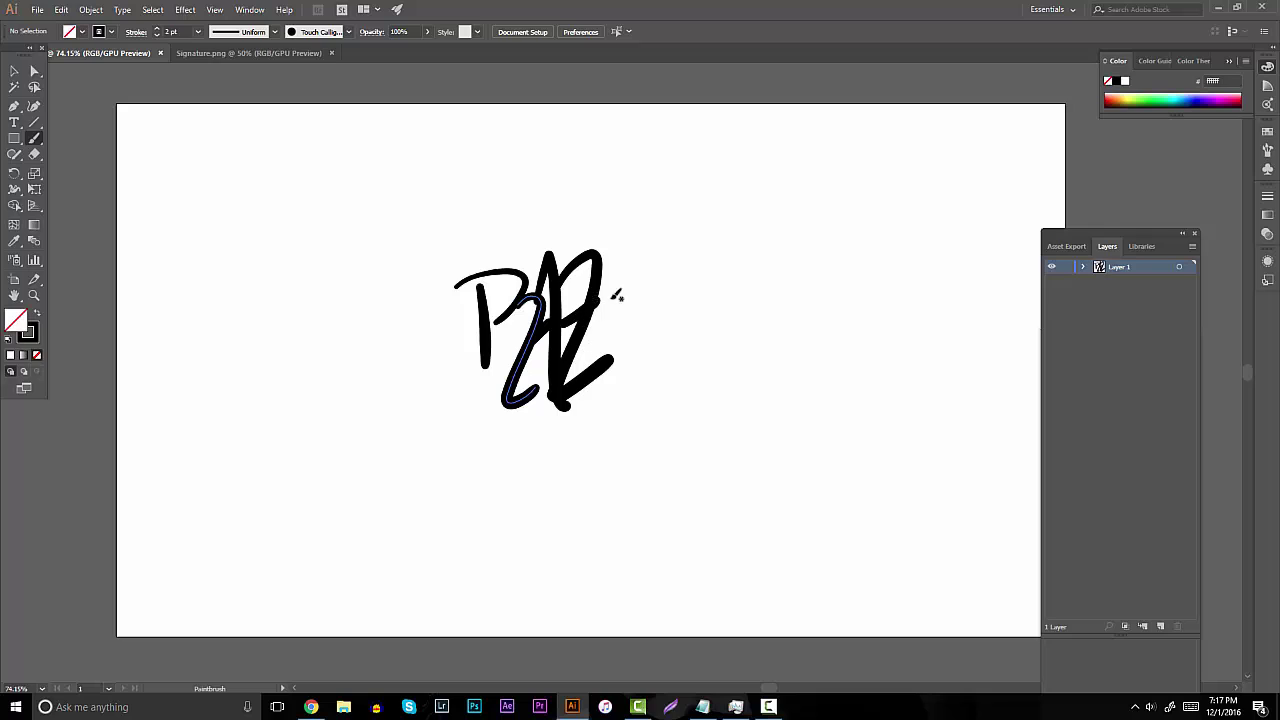
mouse_move(618, 246)
mouse_down()
mouse_move(635, 310)
mouse_move(665, 306)
mouse_move(655, 325)
mouse_move(661, 228)
mouse_move(722, 342)
mouse_up()
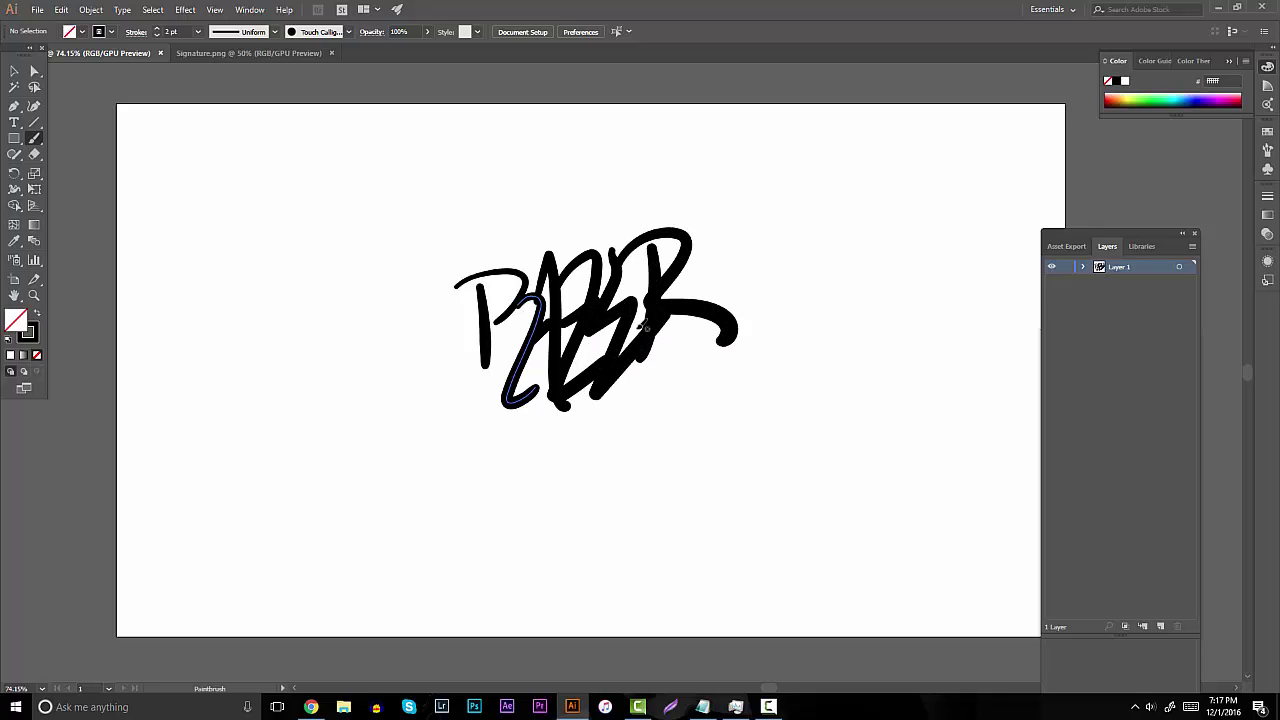
Add two slanted accent dashes above the end of the word and two curved accent strokes before its first letter
click(707, 255)
drag(722, 208, 706, 257)
drag(765, 182, 728, 265)
mouse_move(410, 287)
mouse_down()
mouse_move(440, 292)
mouse_move(452, 312)
mouse_up()
drag(456, 336, 316, 342)
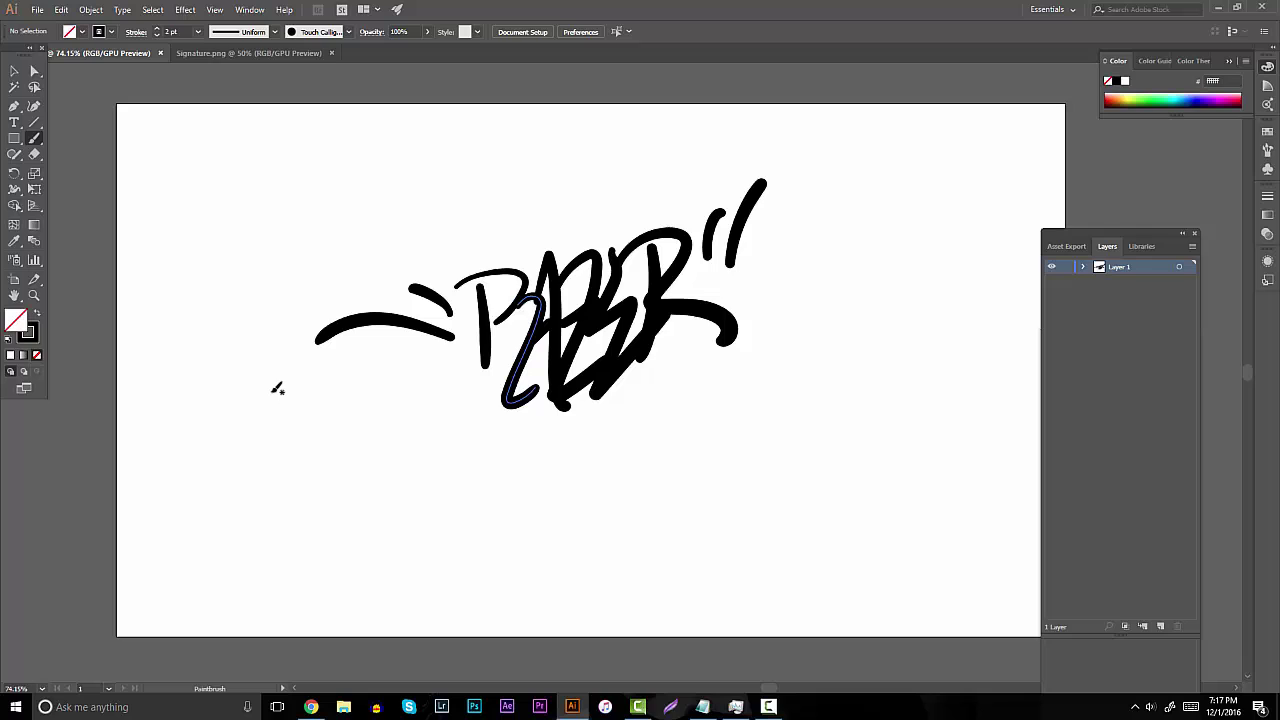
Select the overlapping word with its accent strokes and delete everything
click(14, 71)
mouse_move(272, 206)
mouse_down()
mouse_move(755, 430)
mouse_move(857, 437)
mouse_move(846, 434)
mouse_up()
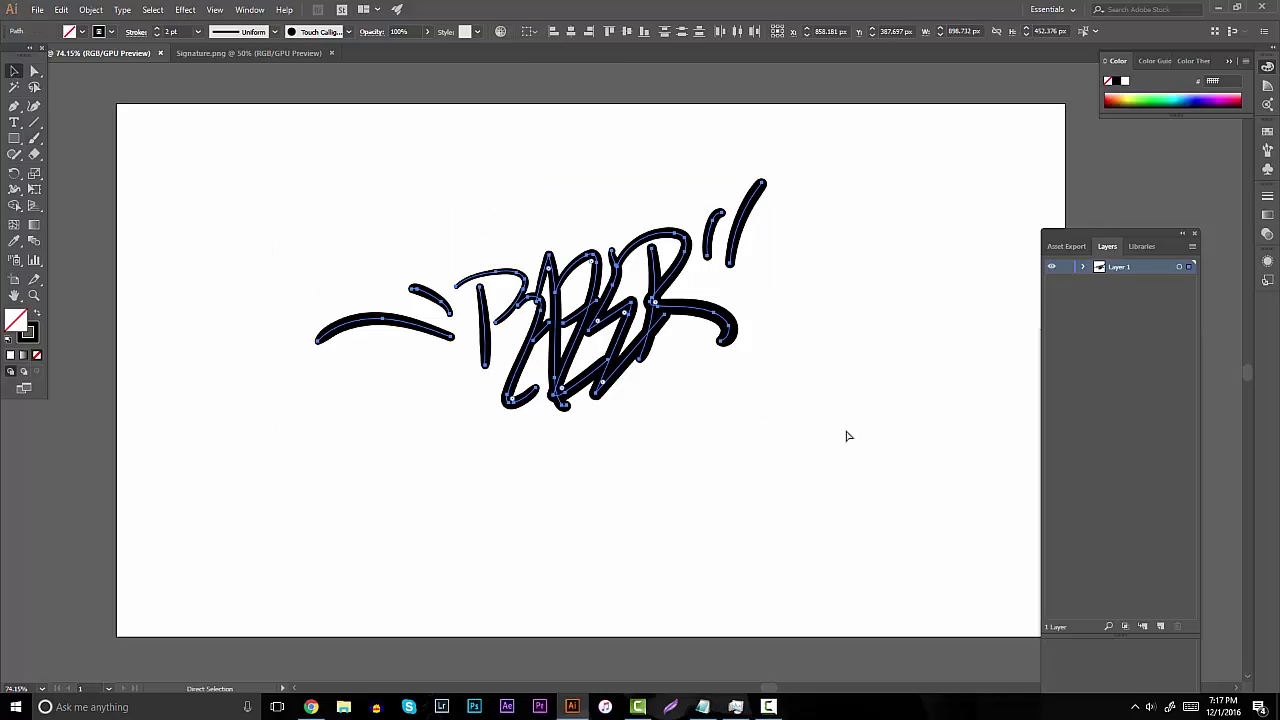
key(Delete)
Paint two narrow q-shaped letters with long straight stems, followed by a taller letter with a hooked tail crossed by a long vertical stroke
key(b)
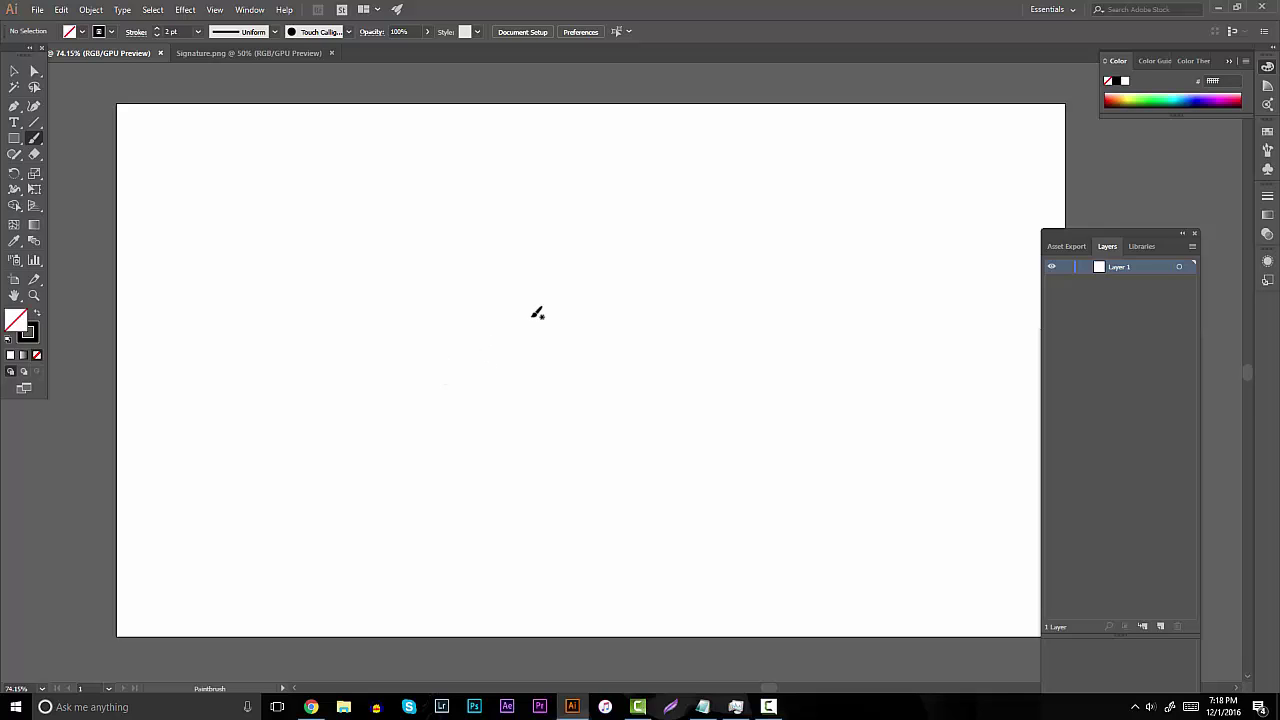
drag(537, 313, 528, 500)
mouse_move(570, 280)
mouse_down()
mouse_move(590, 257)
mouse_move(562, 508)
mouse_up()
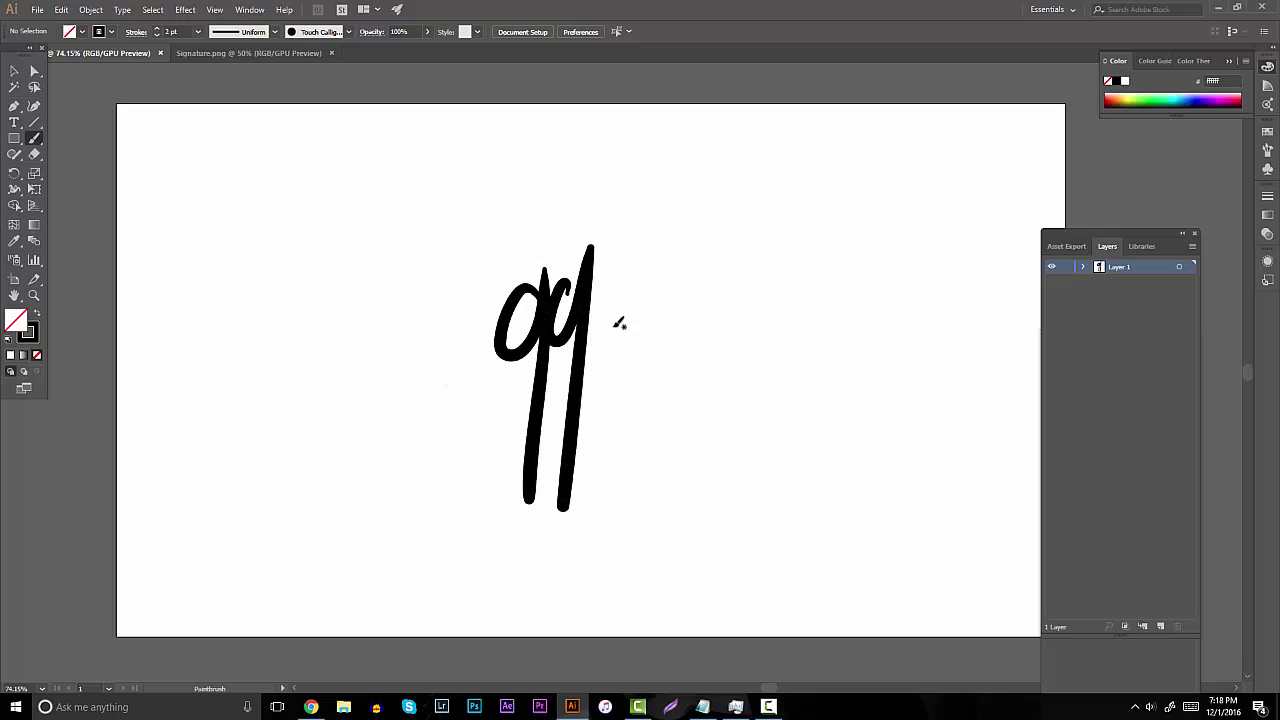
drag(647, 268, 683, 408)
drag(622, 190, 637, 550)
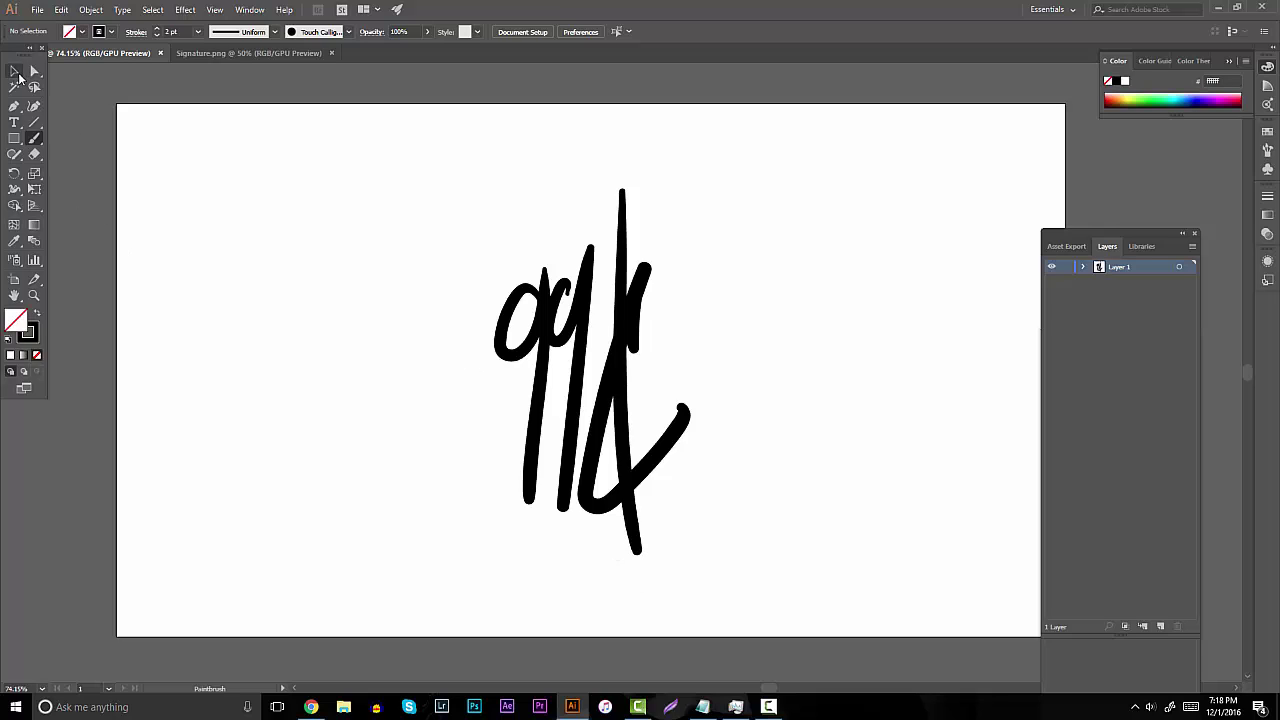
Select the long-stemmed letters and delete them
click(14, 71)
drag(538, 349, 763, 530)
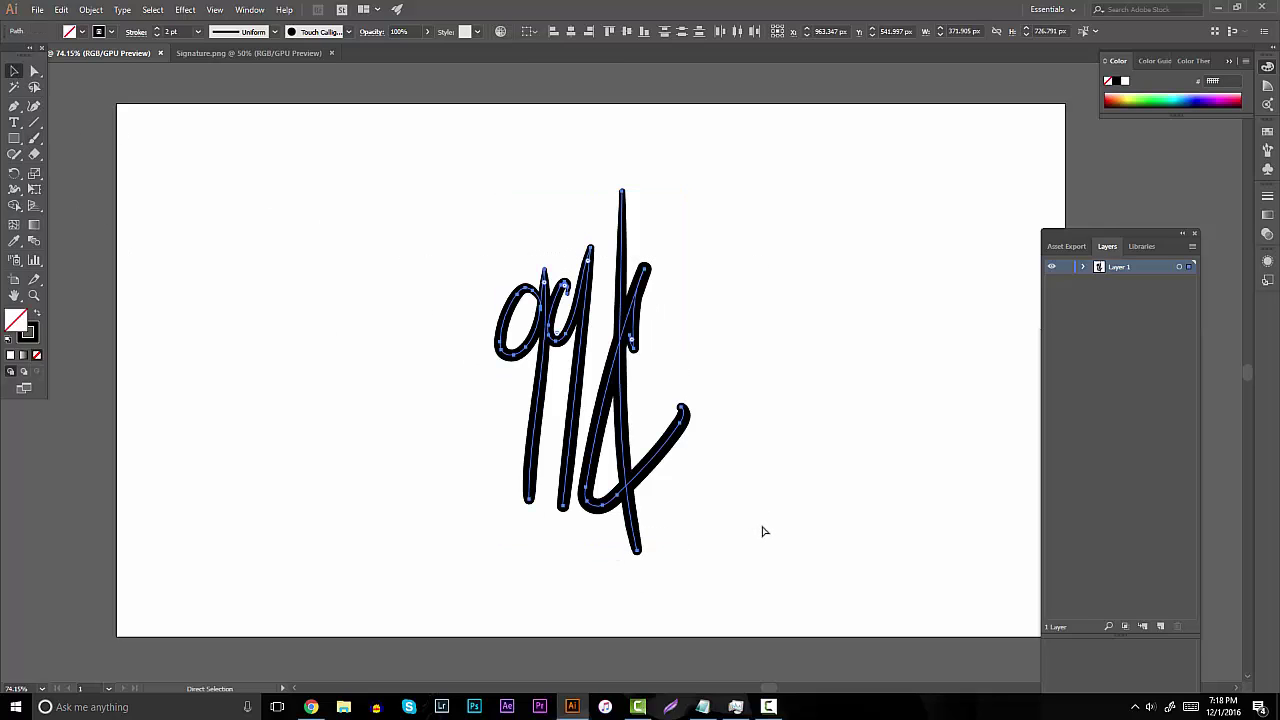
key(Delete)
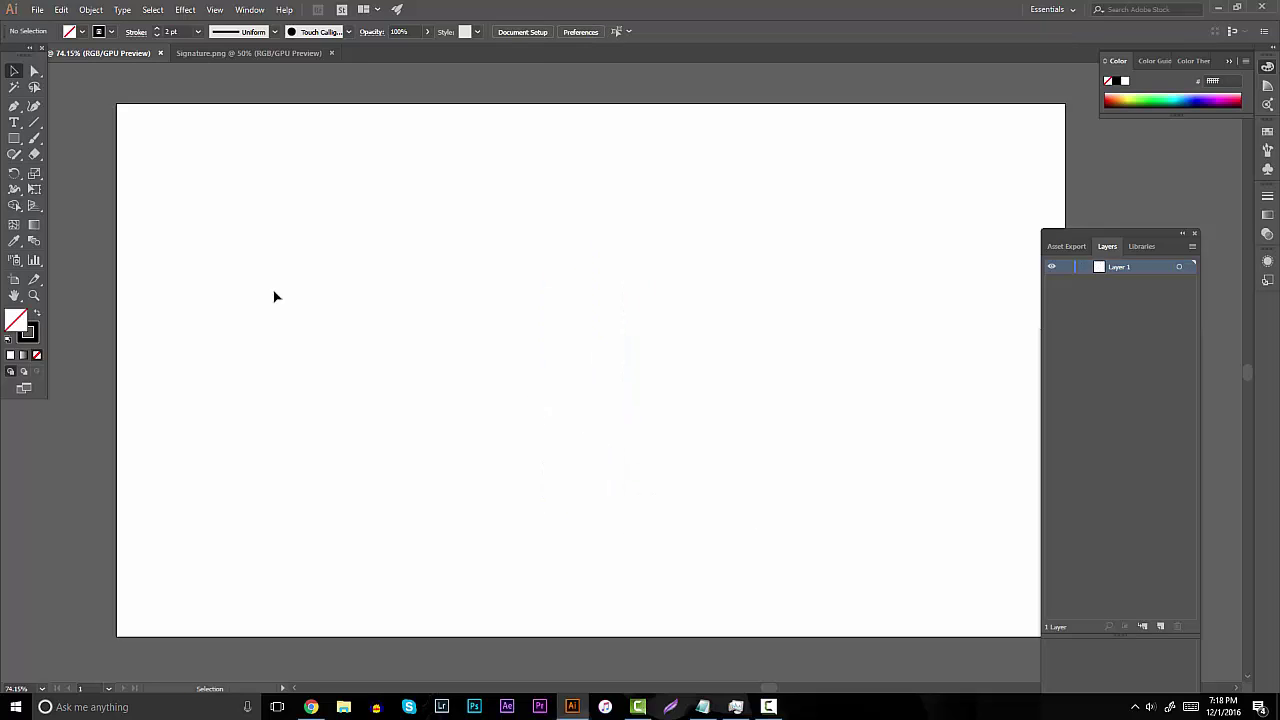
Paint a capital B with a pointed top and a hooked lower bowl near the center
key(b)
mouse_move(505, 318)
mouse_down()
mouse_move(510, 392)
mouse_move(534, 320)
mouse_move(571, 352)
mouse_up()
mouse_move(575, 345)
mouse_down()
mouse_move(554, 409)
mouse_move(505, 392)
mouse_up()
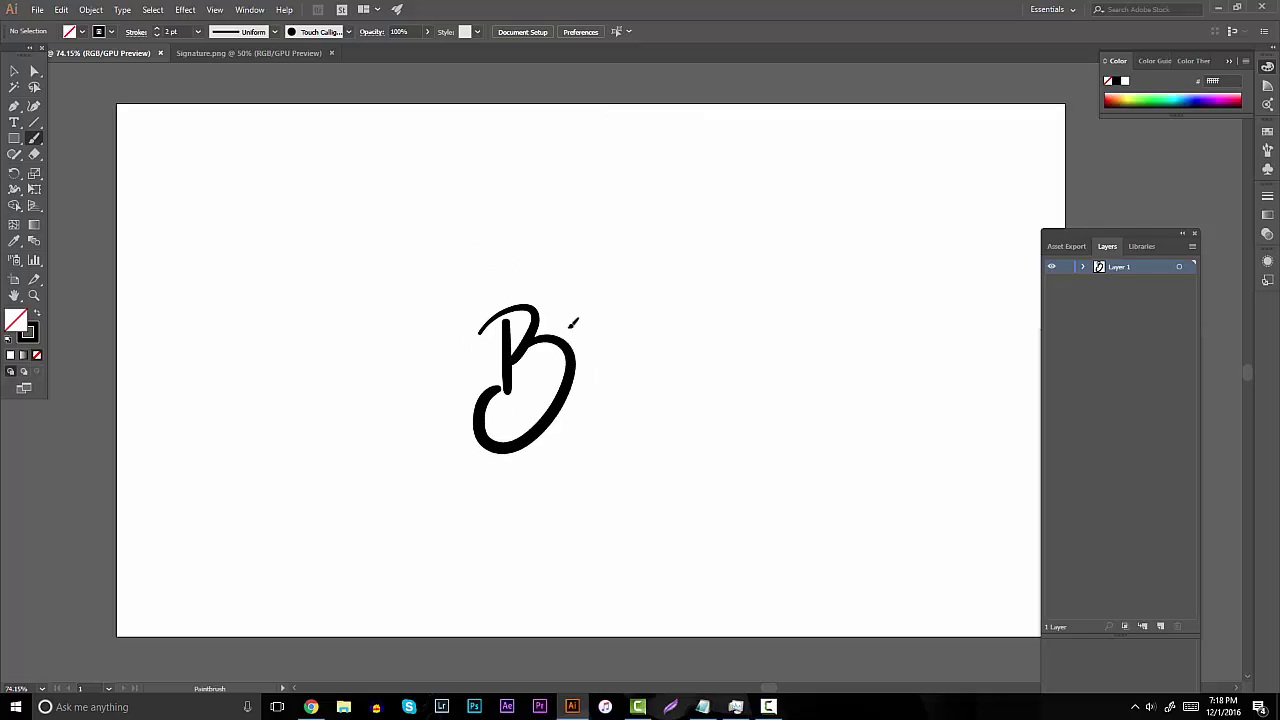
Paint a tall narrow A and a slanted T close after the B, undoing the first A
drag(600, 288, 611, 436)
drag(576, 374, 604, 330)
key(ctrl+z)
key(ctrl+z)
mouse_move(576, 421)
mouse_down()
mouse_move(572, 262)
mouse_move(633, 447)
mouse_up()
drag(613, 263, 641, 420)
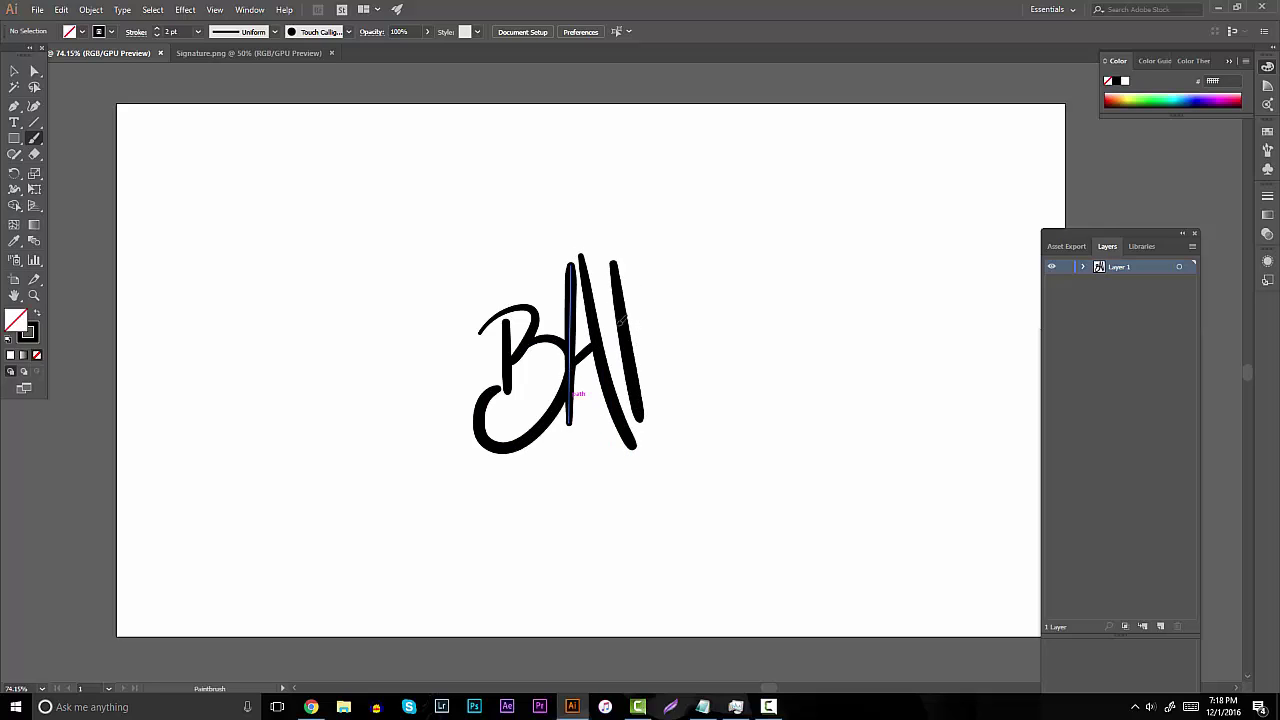
drag(601, 338, 629, 309)
Finish the word BATMAN with a tall M, A and N, sweeping the N's last stroke high above the other letters
drag(660, 265, 655, 436)
mouse_move(651, 240)
mouse_down()
mouse_move(694, 277)
mouse_move(689, 358)
mouse_up()
drag(689, 356, 705, 218)
mouse_move(707, 217)
mouse_down()
mouse_move(709, 354)
mouse_move(740, 450)
mouse_up()
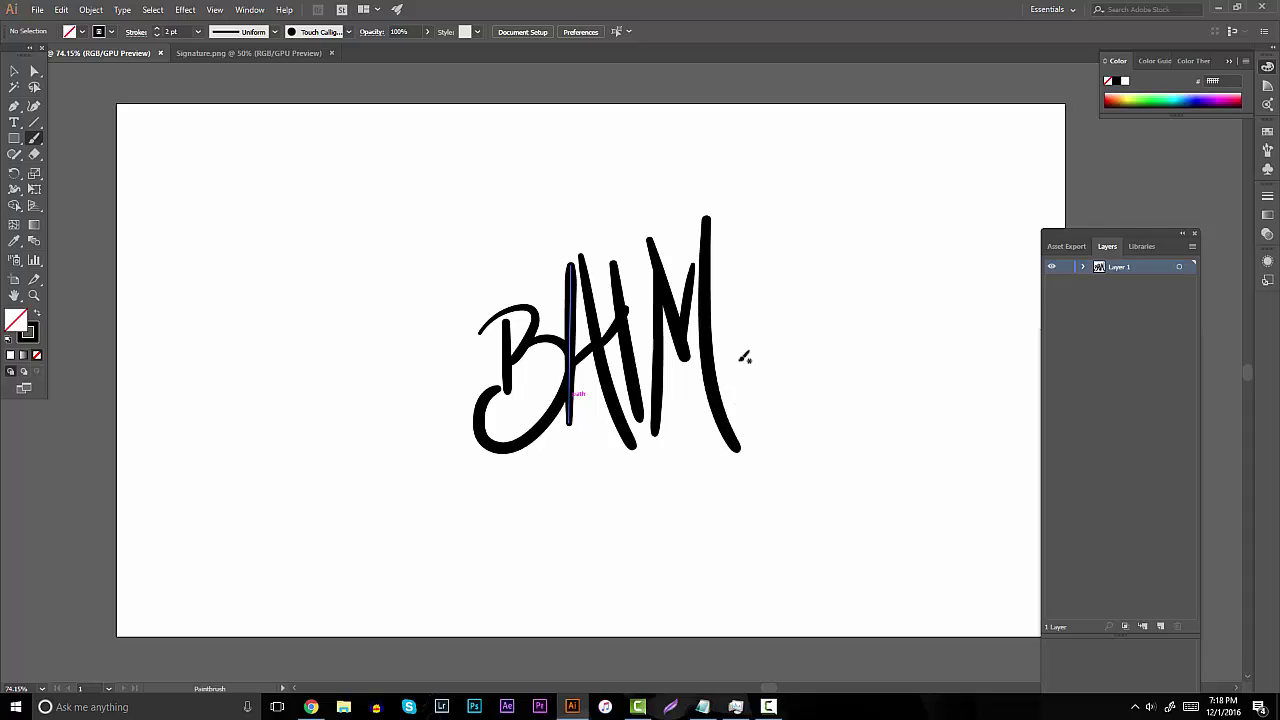
mouse_move(722, 408)
mouse_down()
mouse_move(757, 200)
mouse_move(785, 405)
mouse_up()
drag(733, 360, 760, 350)
mouse_move(786, 236)
mouse_down()
mouse_move(839, 368)
mouse_move(884, 160)
mouse_up()
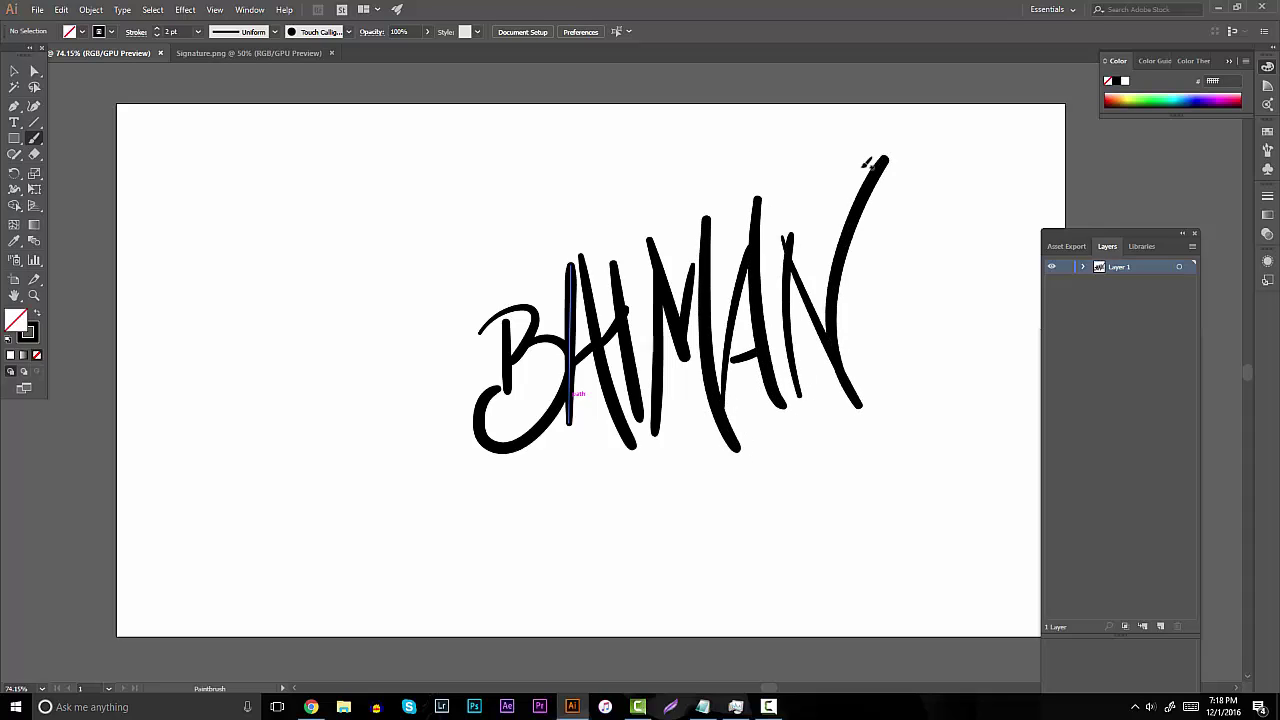
Select the BATMAN lettering and delete it
click(15, 71)
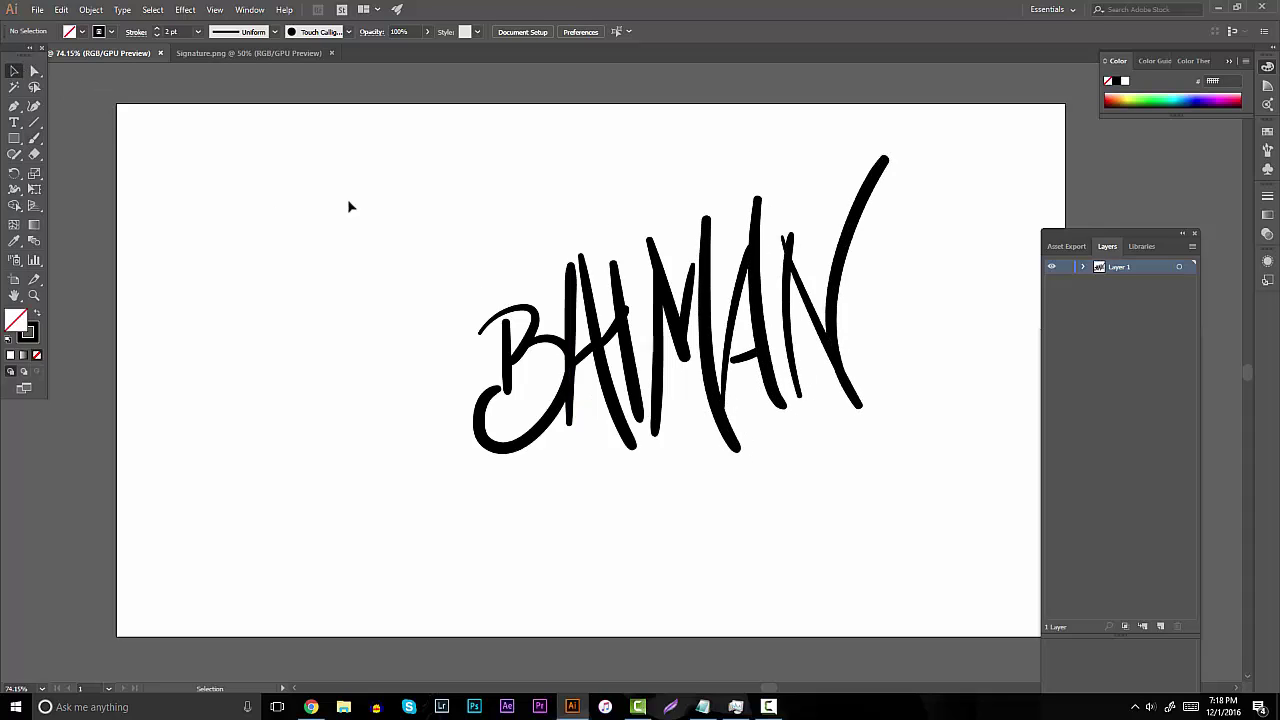
mouse_move(349, 203)
mouse_down()
mouse_move(894, 451)
mouse_move(870, 458)
mouse_up()
key(Delete)
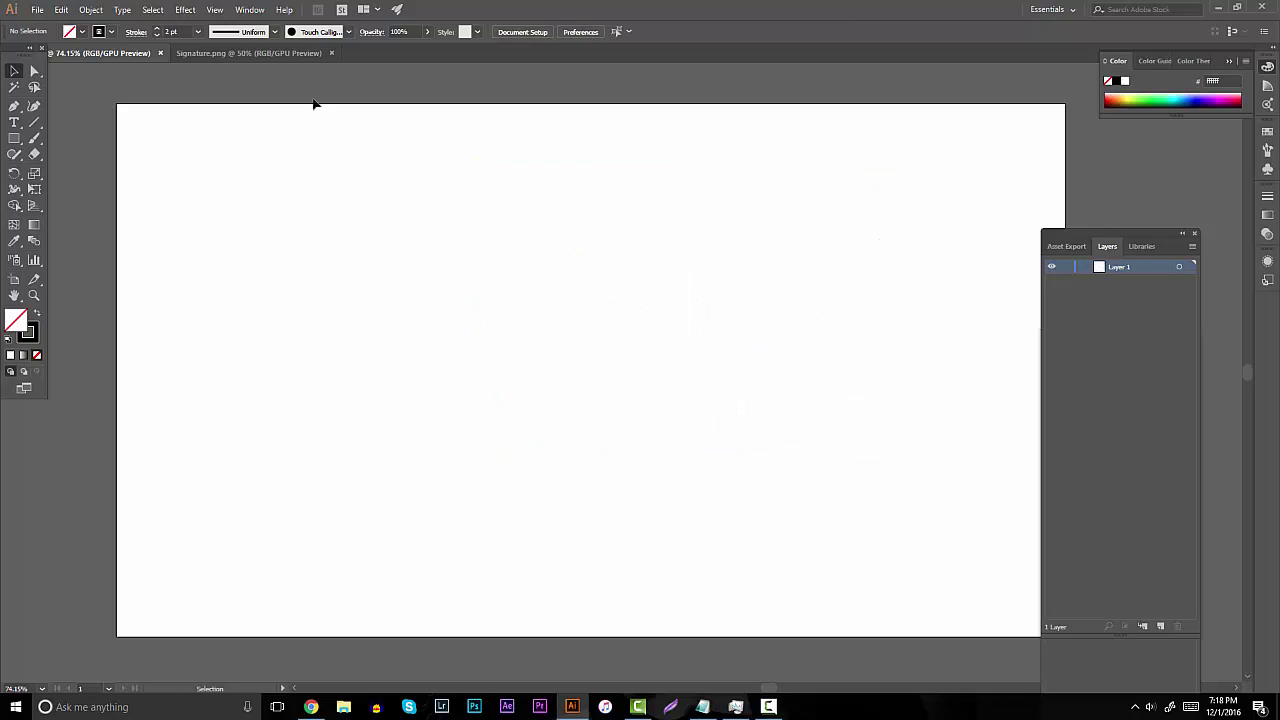
Paint a small "St" with a separately crossed t near the center, undoing the stray extra stroke
key(b)
drag(558, 348, 566, 423)
drag(580, 323, 625, 437)
drag(563, 386, 625, 356)
mouse_move(722, 448)
mouse_down()
mouse_move(777, 460)
mouse_move(735, 440)
mouse_up()
key(ctrl+z)
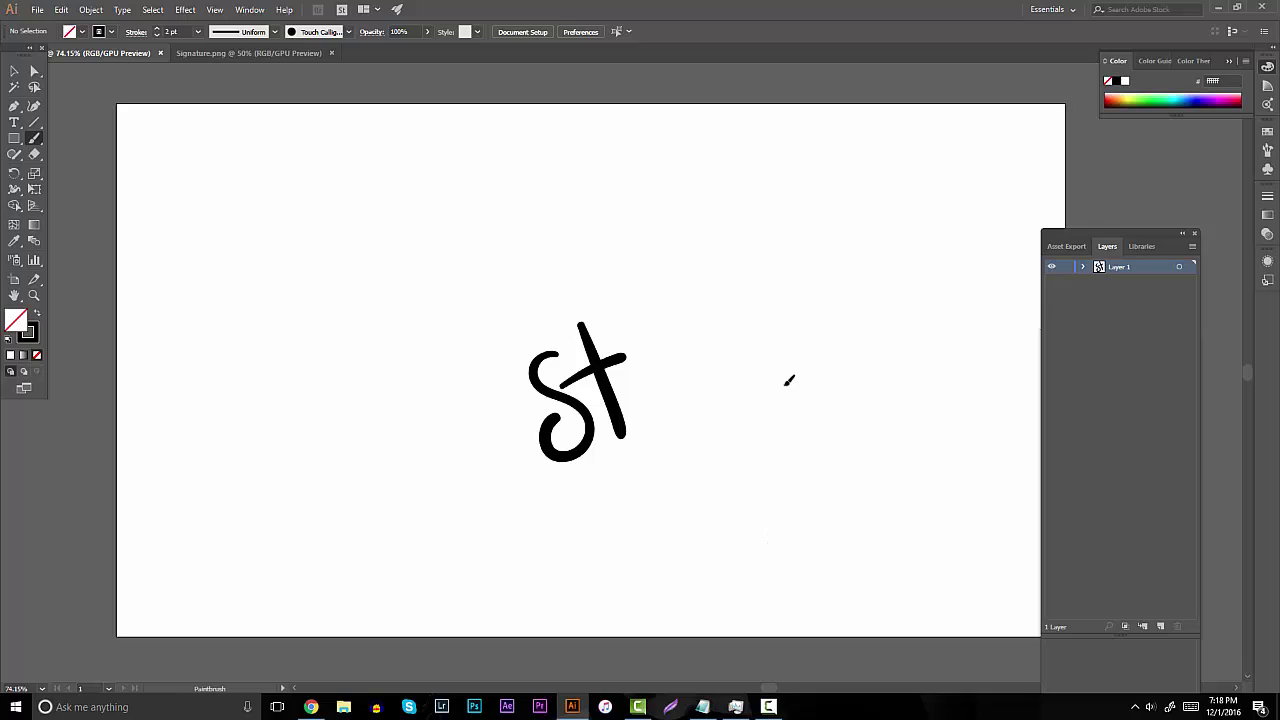
Paint a larger "St." beside it whose looped S runs on into the t's crossbar, undoing the first version and ending with a period
drag(786, 400, 818, 412)
drag(806, 322, 869, 543)
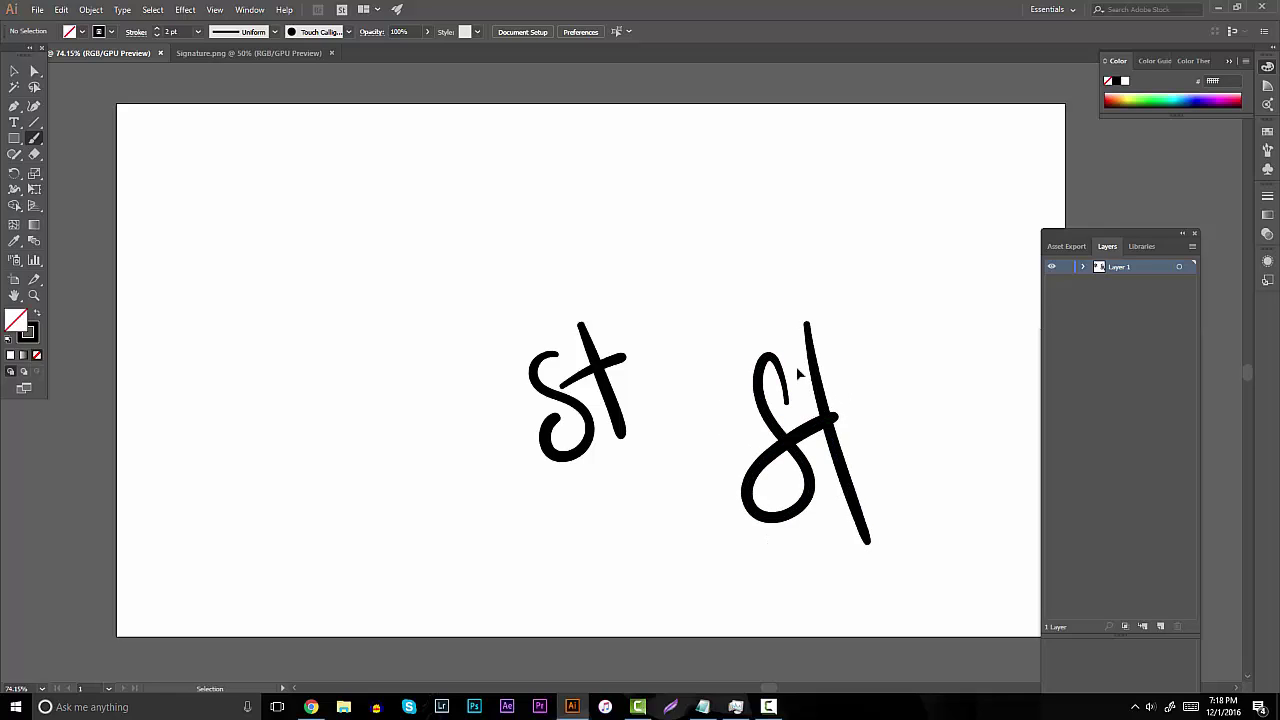
key(ctrl+z)
key(ctrl+z)
mouse_move(786, 354)
mouse_down()
mouse_move(809, 497)
mouse_move(876, 400)
mouse_up()
drag(818, 306, 862, 512)
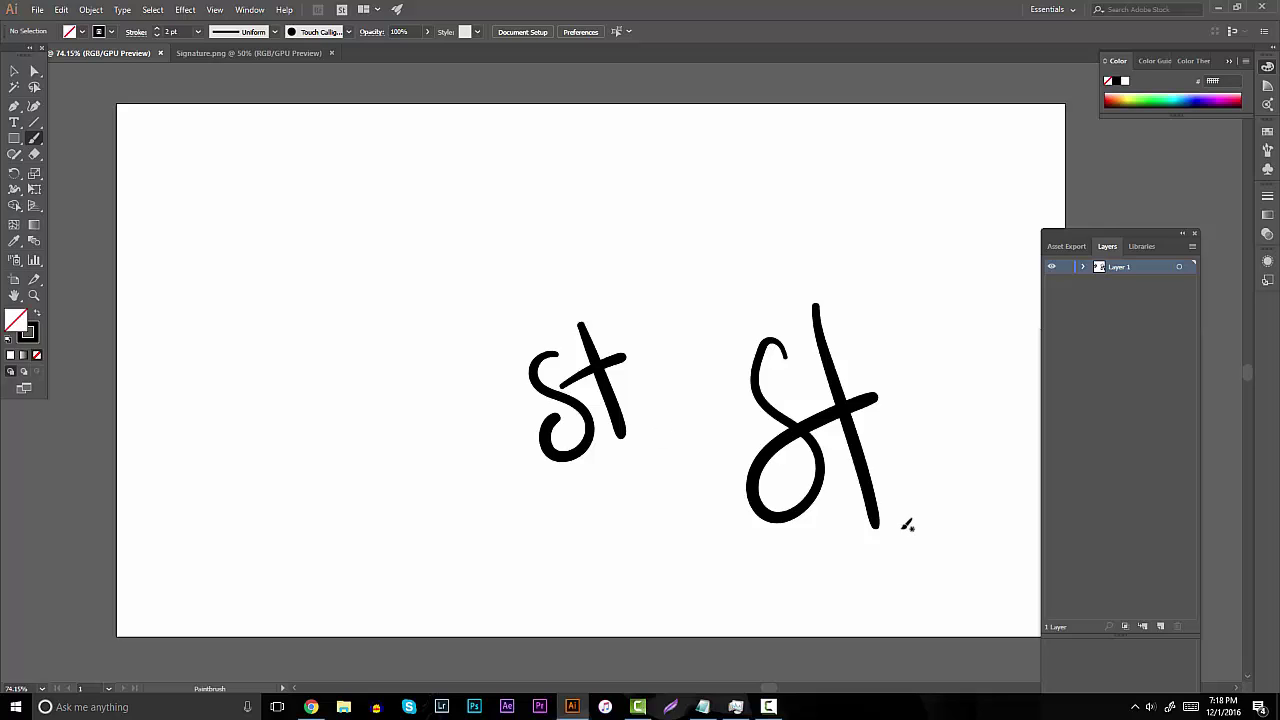
click(906, 517)
Select both "St" letterings and delete them
click(14, 70)
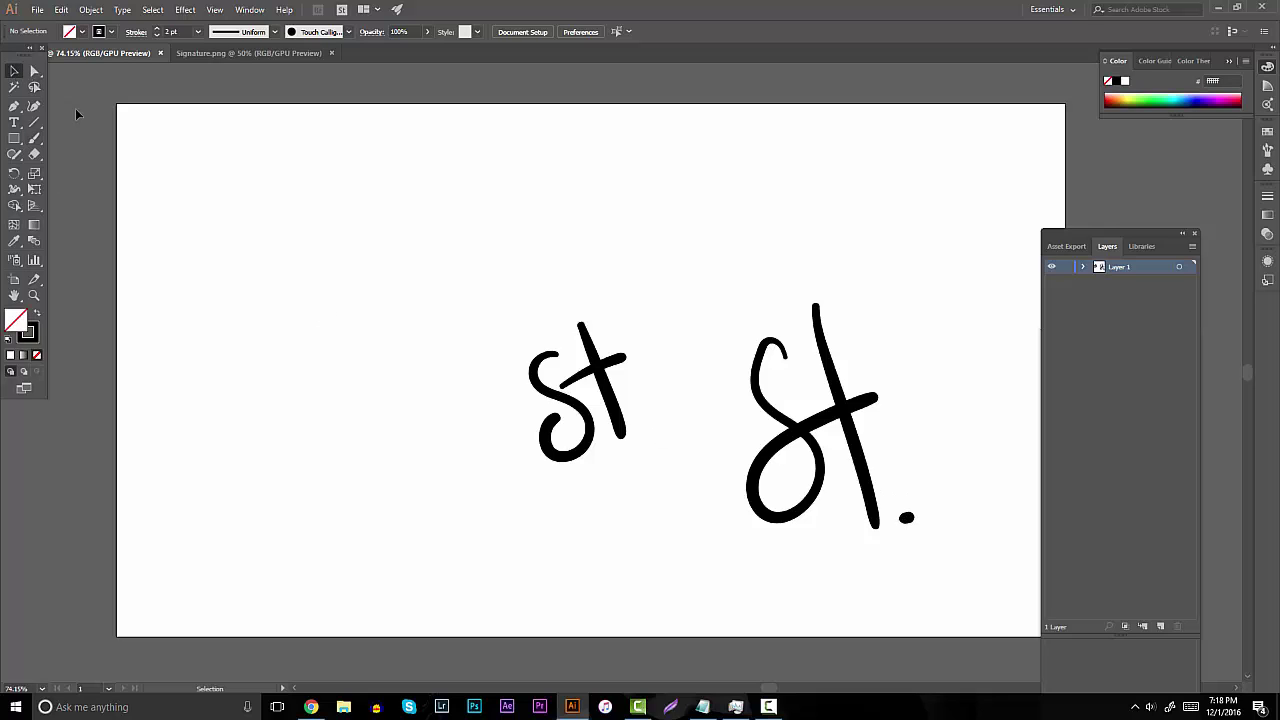
mouse_move(432, 310)
mouse_down()
mouse_move(737, 466)
mouse_move(964, 557)
mouse_up()
key(Delete)
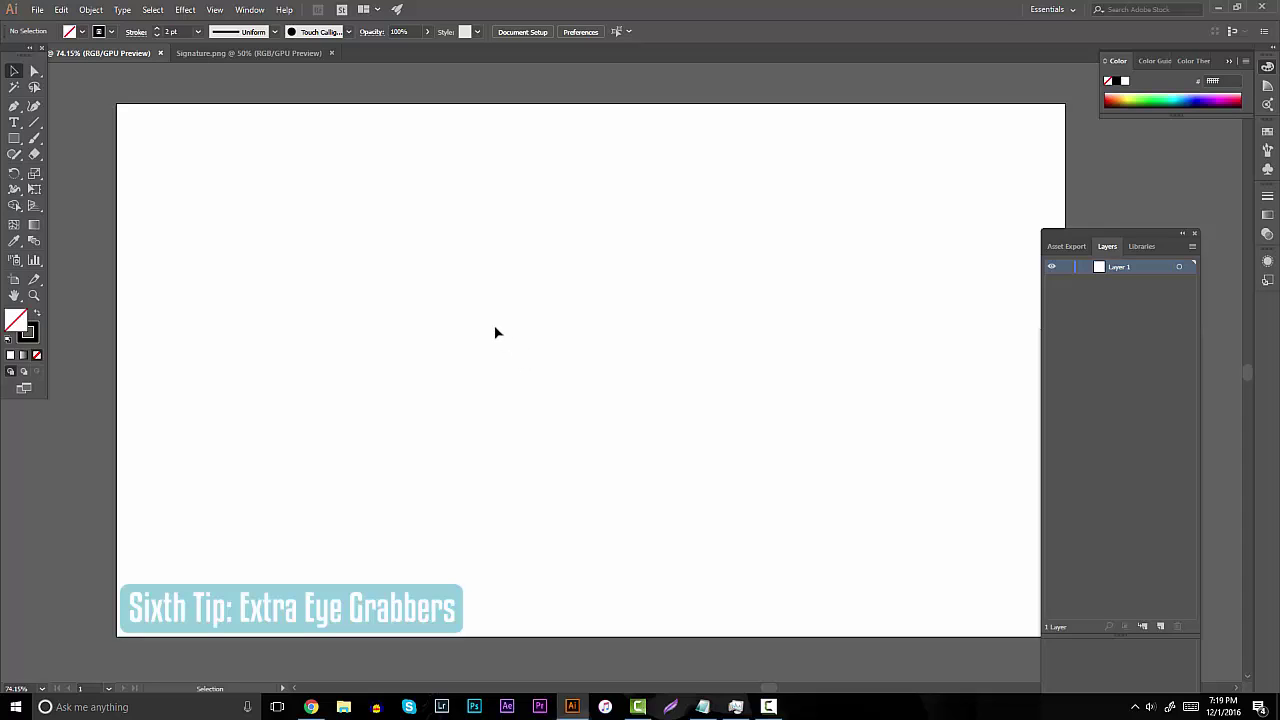
Switch to Chrome and preview the SpeedArt alphabet and the vector graffiti marker alphabet in the image results
click(311, 706)
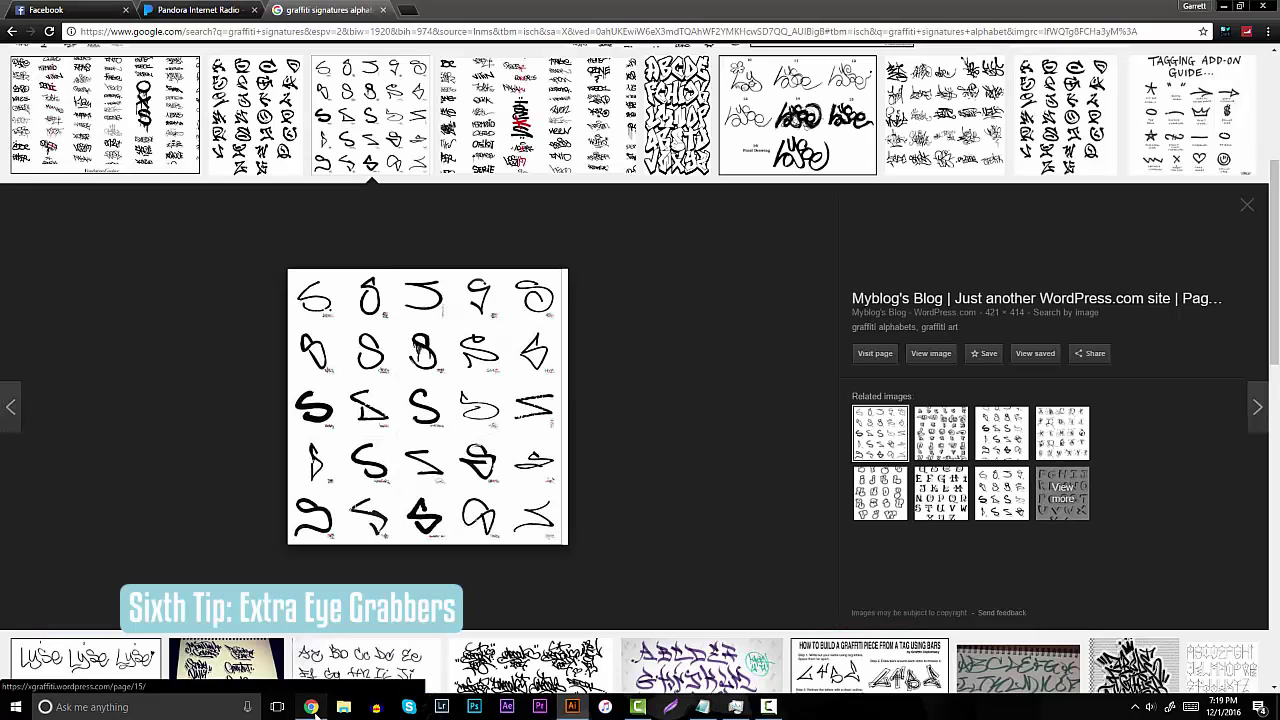
scroll(513, 432, up, 2)
scroll(513, 432, up, 3)
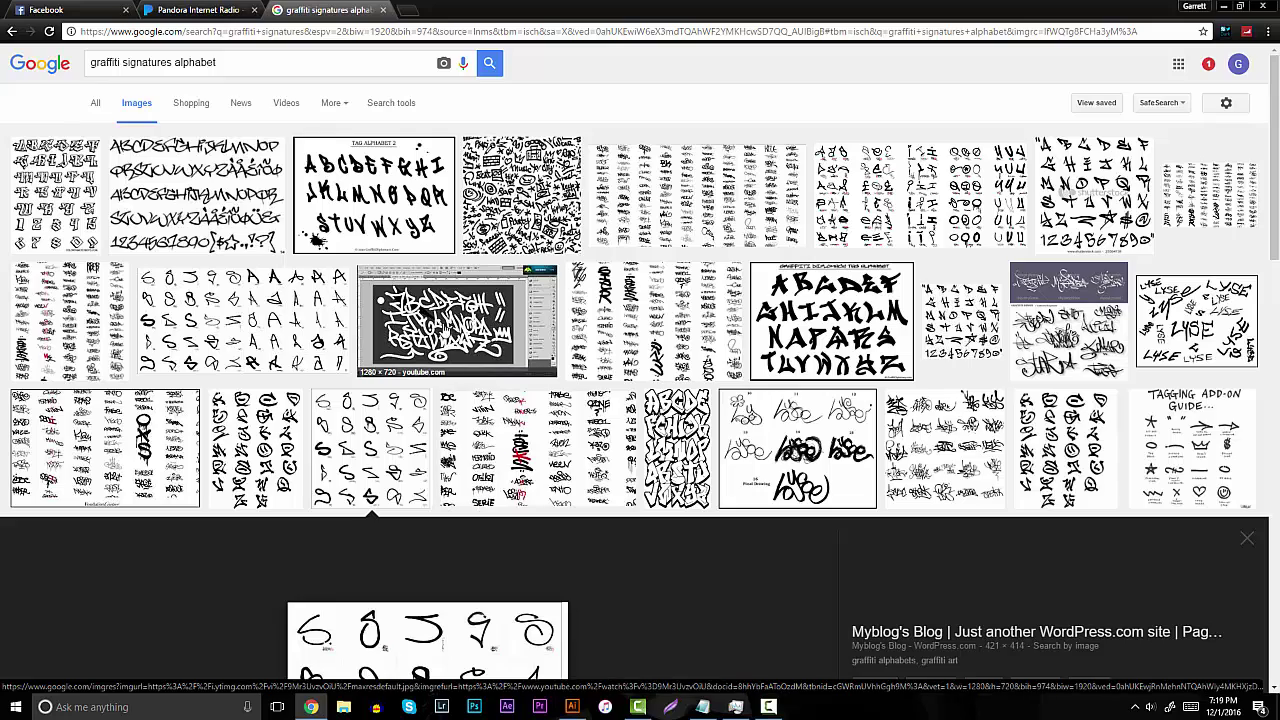
click(440, 328)
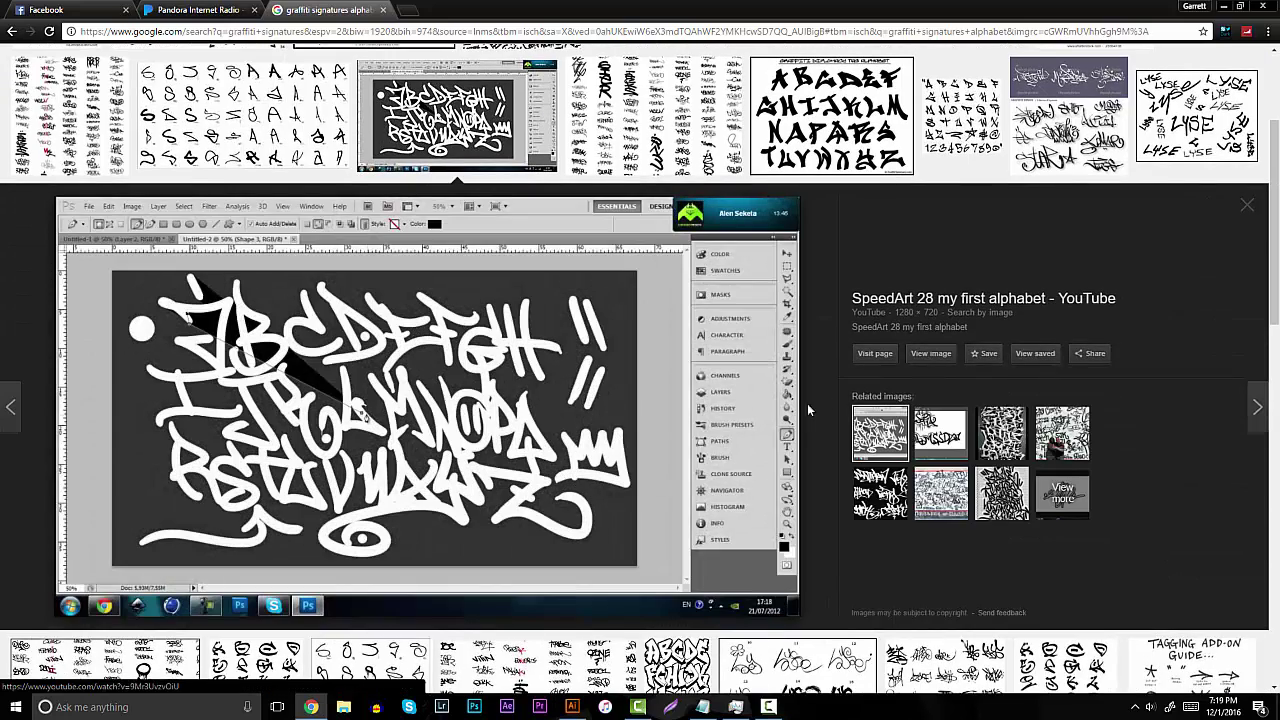
click(960, 118)
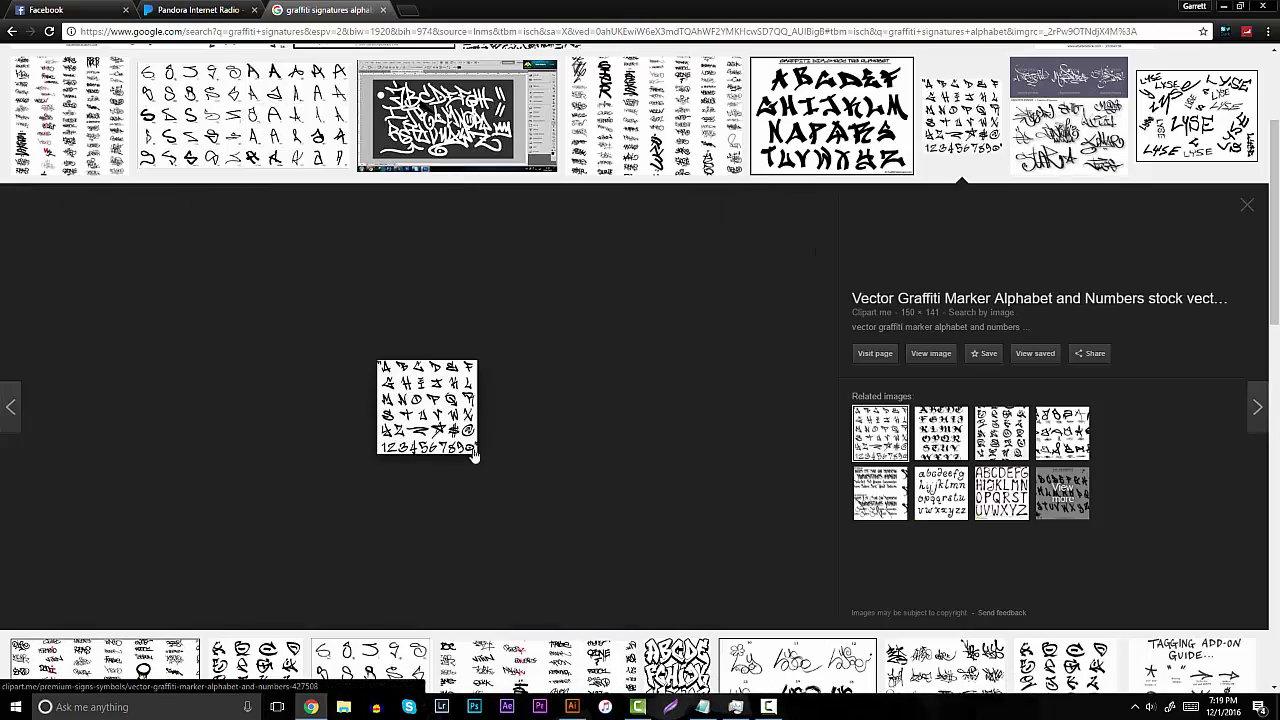
Search the images for graffiti tags instead of the signatures alphabet and preview the wall photo lettered "CHAKA", closing the preview when done
click(1247, 206)
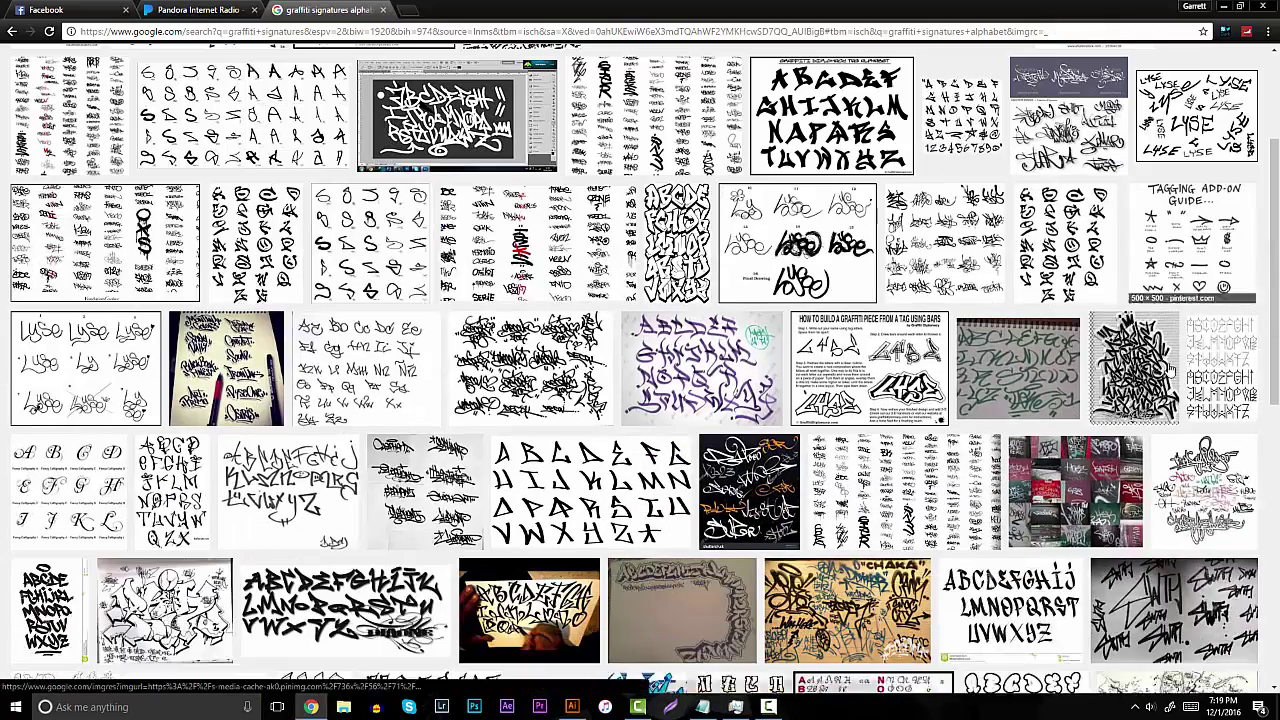
scroll(1105, 368, down, 2)
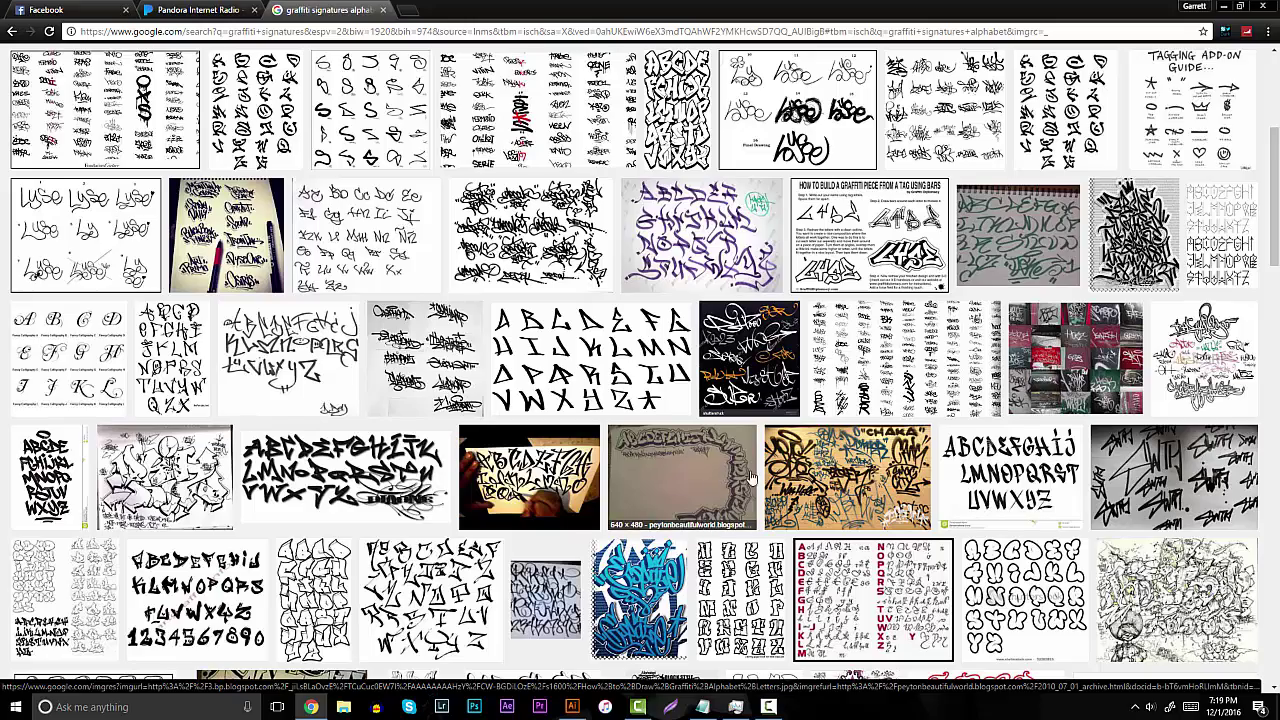
scroll(420, 350, up, 5)
drag(125, 62, 390, 58)
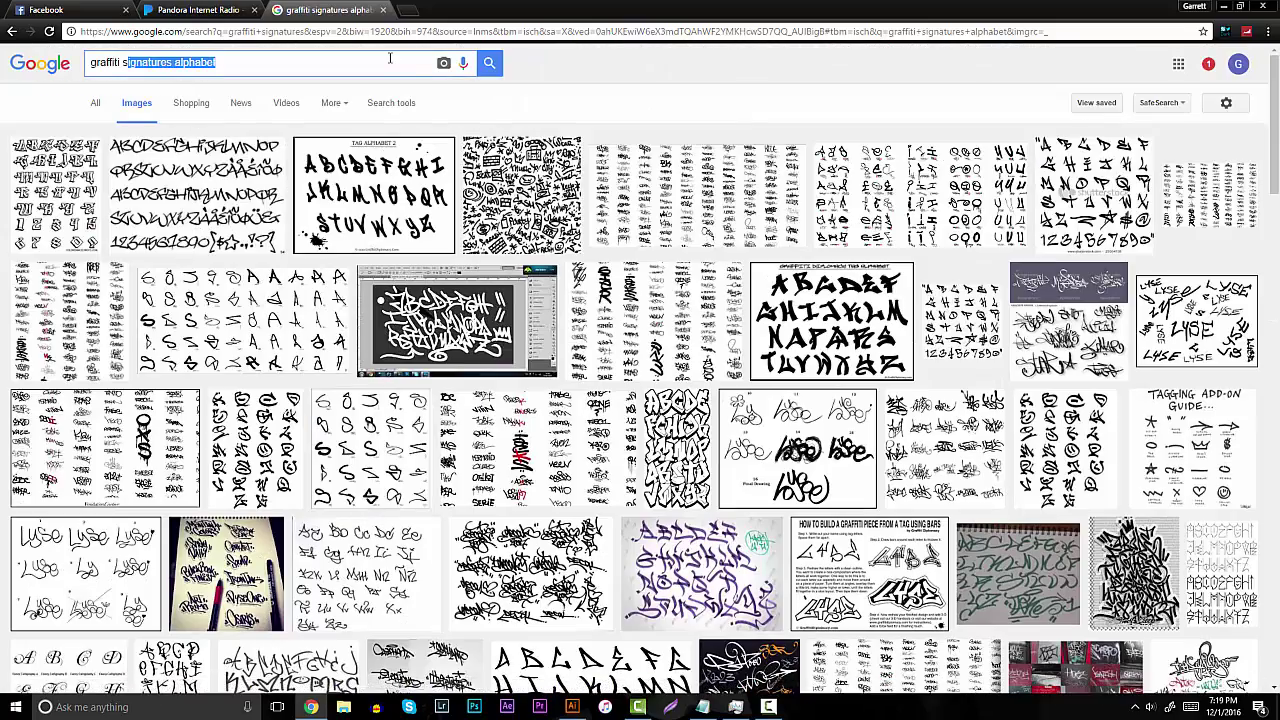
key(BackSpace)
text(tags)
key(Return)
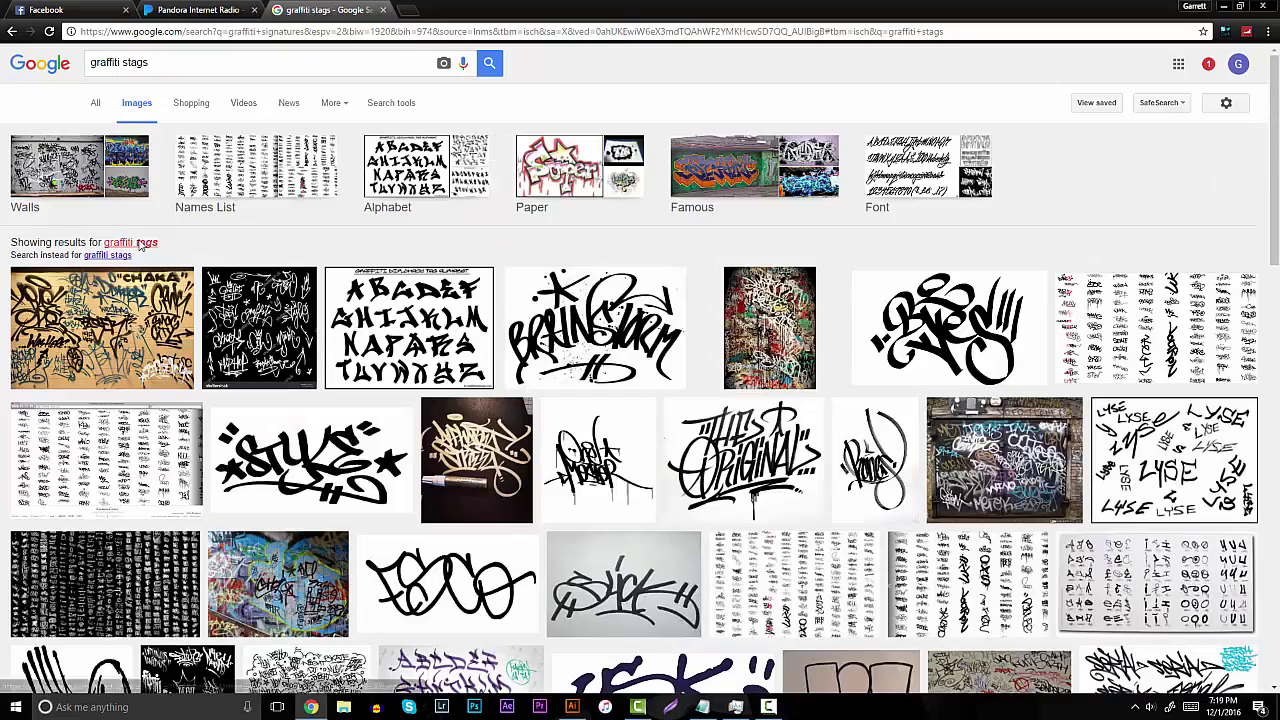
click(140, 248)
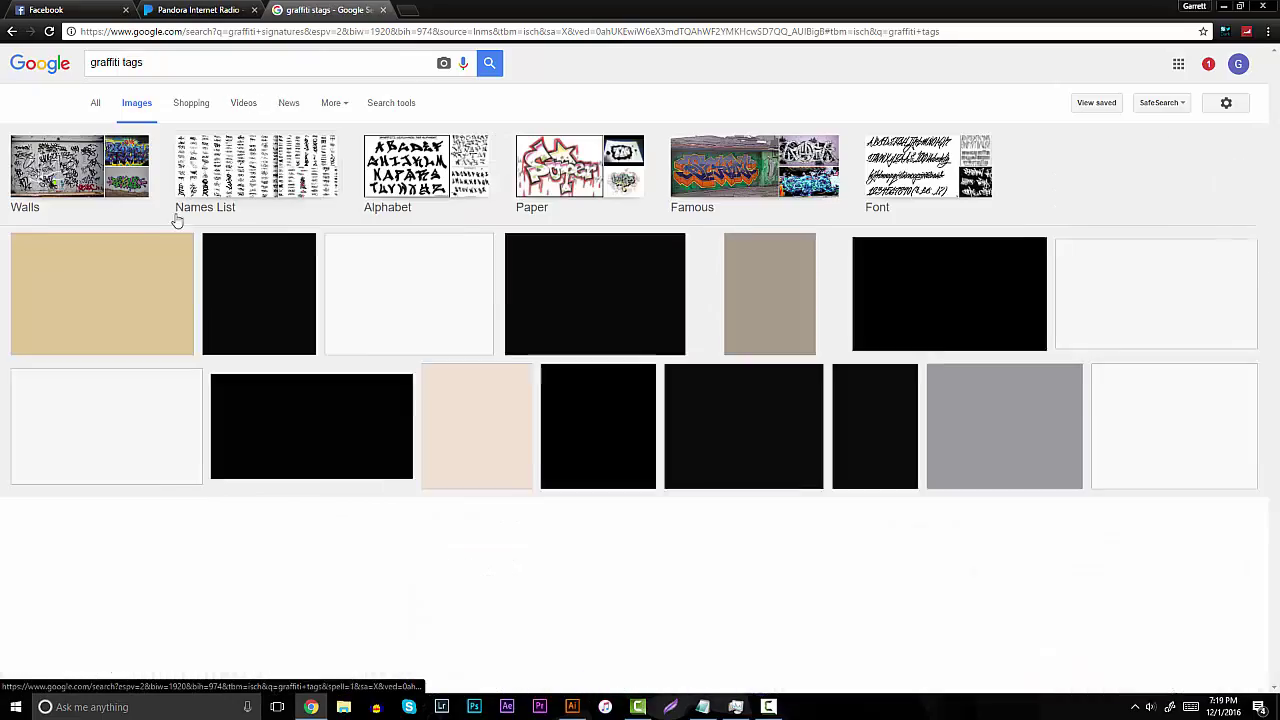
click(102, 294)
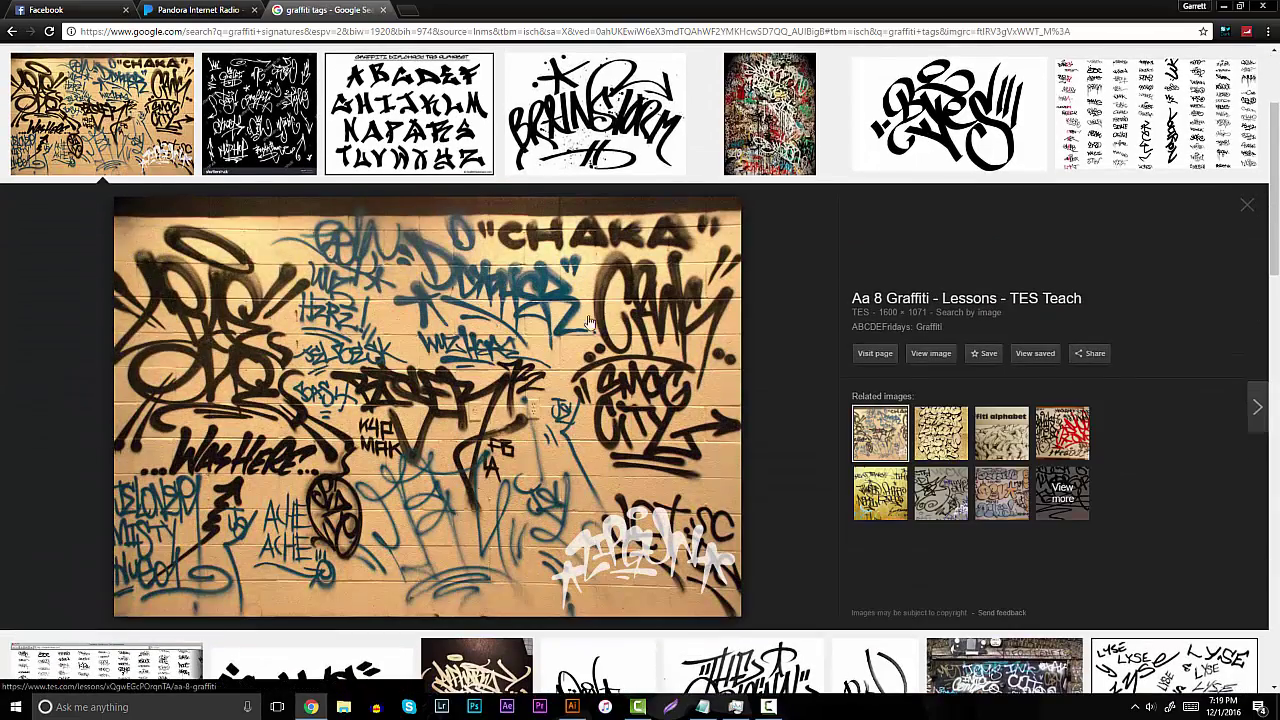
key(Escape)
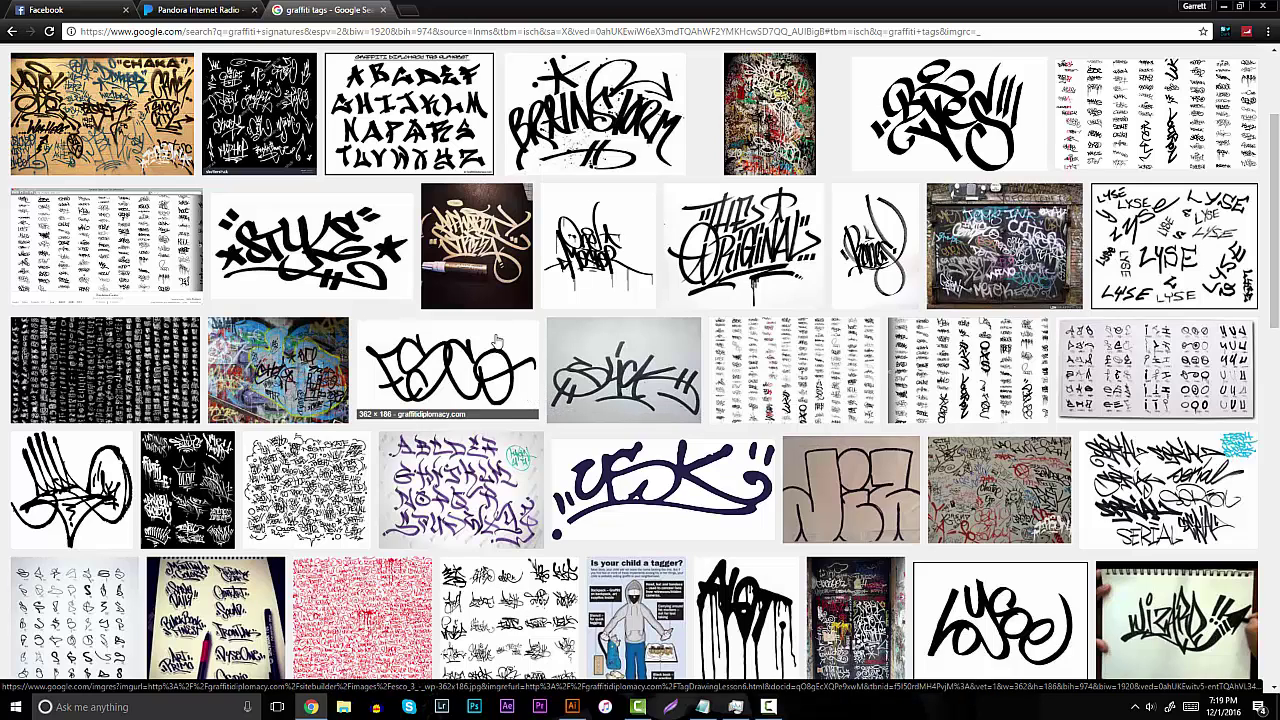
Switch to Illustrator and paint five practice arrows with the Paintbrush, varying hooked, looped, wavy and nearly straight shafts across the artboard
click(572, 705)
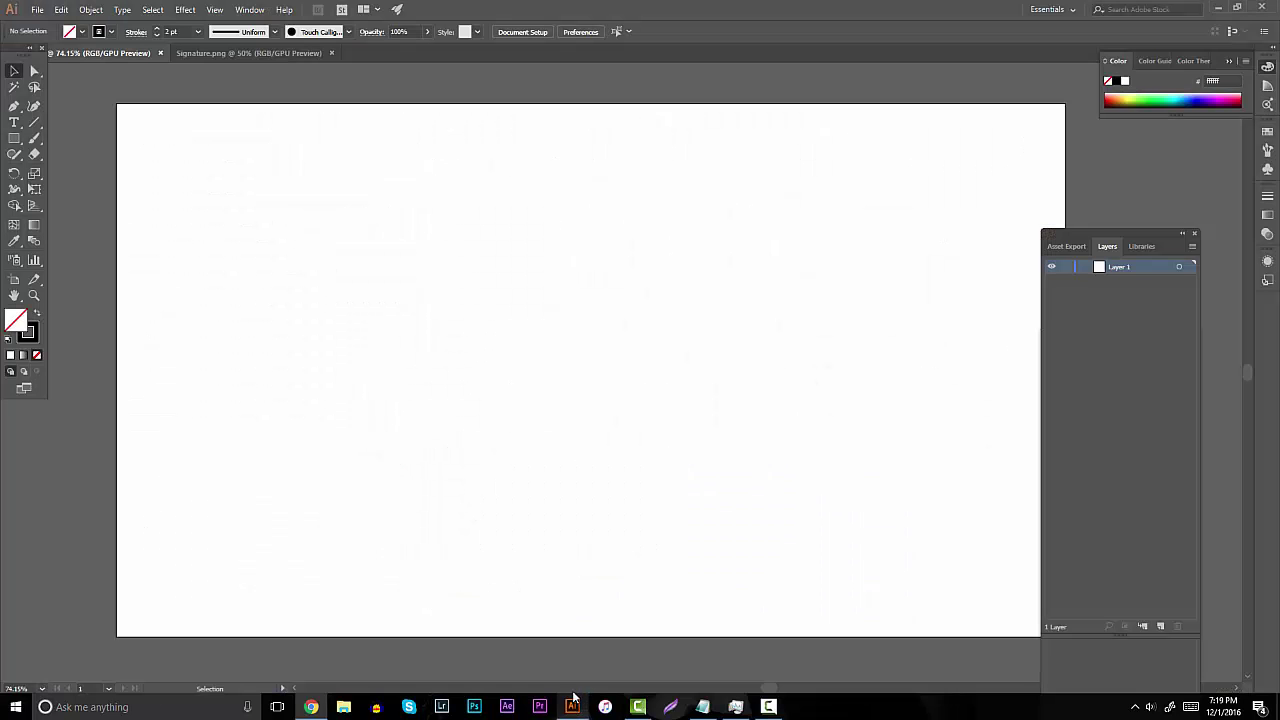
key(b)
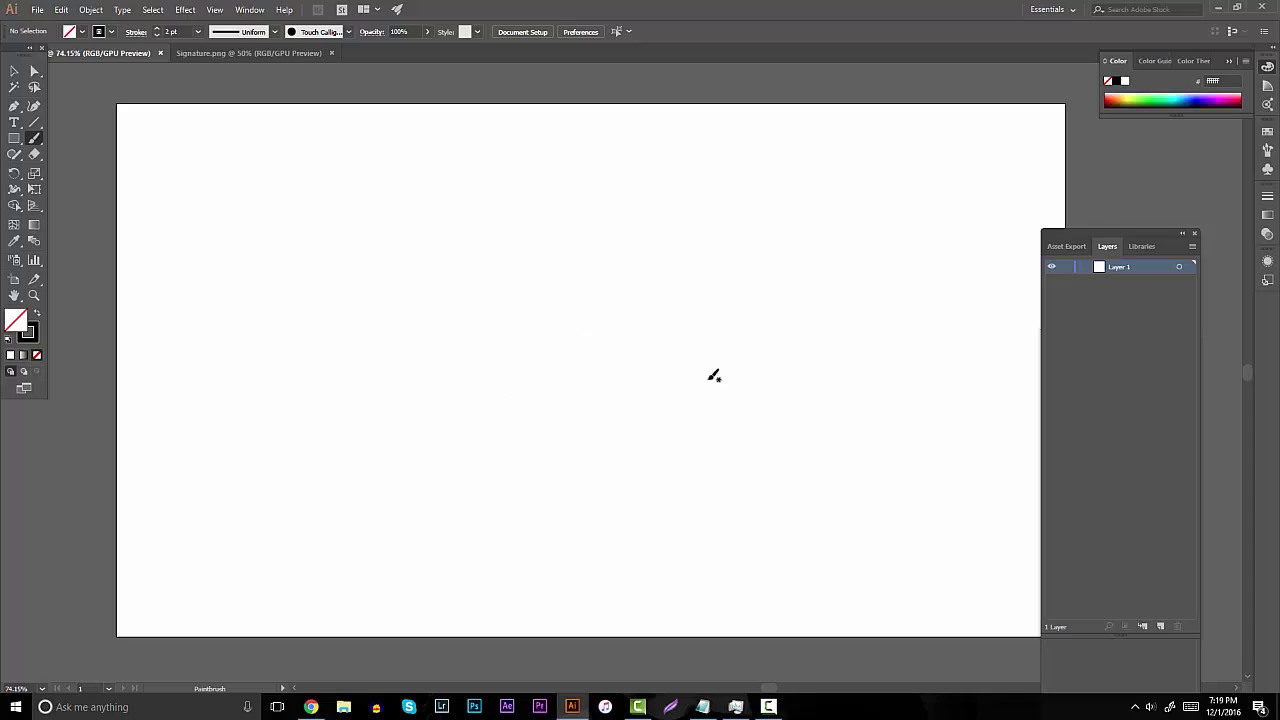
drag(298, 437, 312, 310)
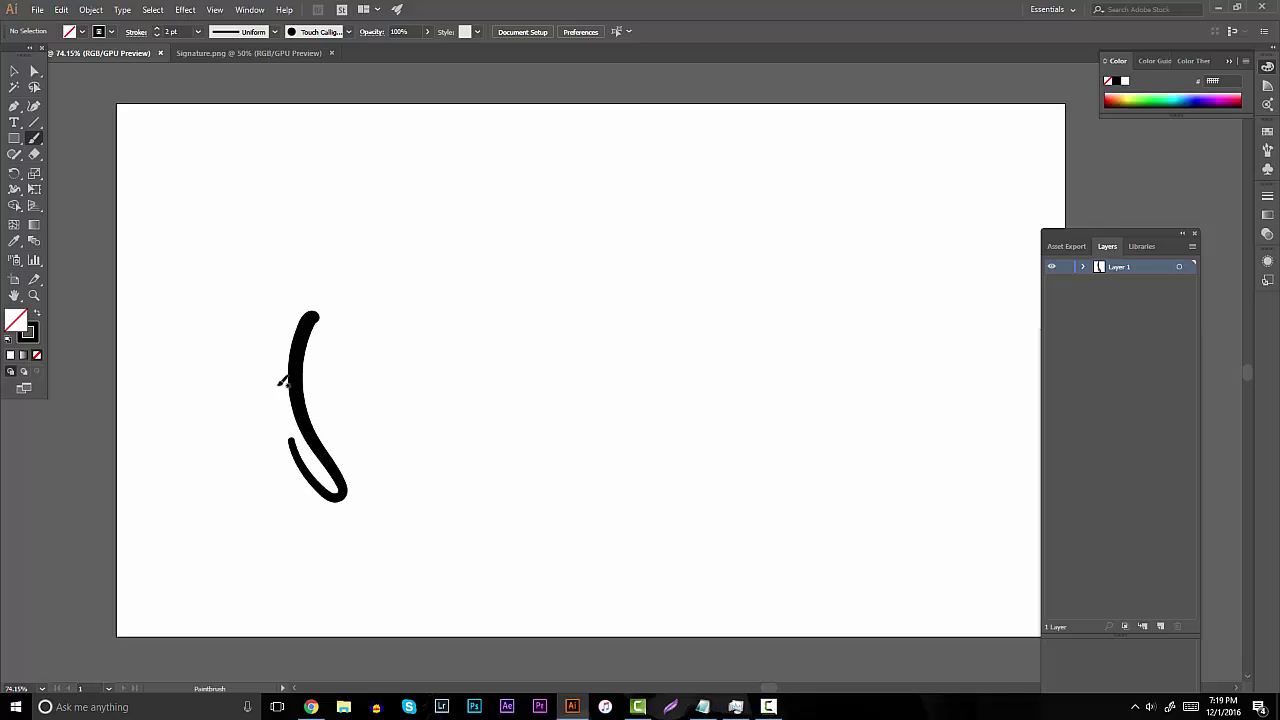
mouse_move(258, 387)
mouse_down()
mouse_move(322, 283)
mouse_move(334, 386)
mouse_up()
mouse_move(481, 356)
mouse_down()
mouse_move(605, 398)
mouse_move(628, 362)
mouse_move(614, 442)
mouse_up()
mouse_move(705, 352)
mouse_down()
mouse_move(733, 314)
mouse_move(906, 296)
mouse_move(848, 283)
mouse_move(908, 278)
mouse_move(892, 300)
mouse_move(880, 250)
mouse_move(938, 250)
mouse_up()
key(ctrl)
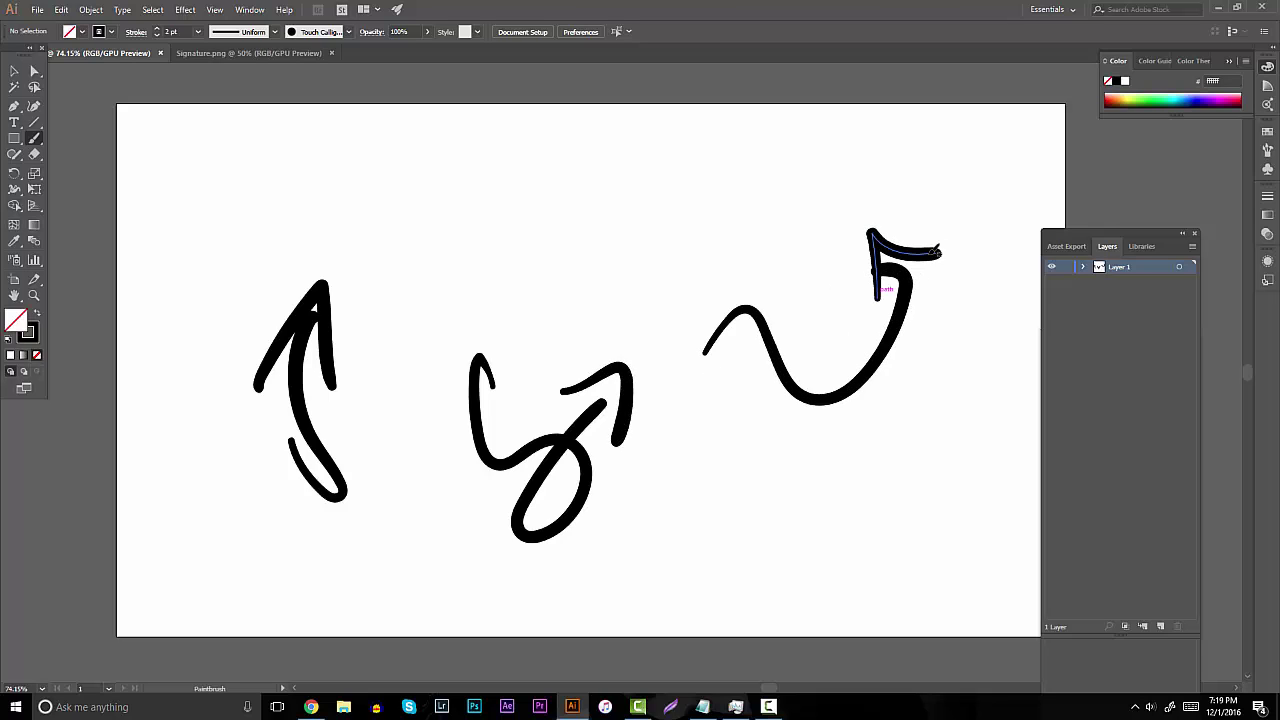
mouse_move(688, 538)
mouse_down()
mouse_move(718, 428)
mouse_move(706, 396)
mouse_up()
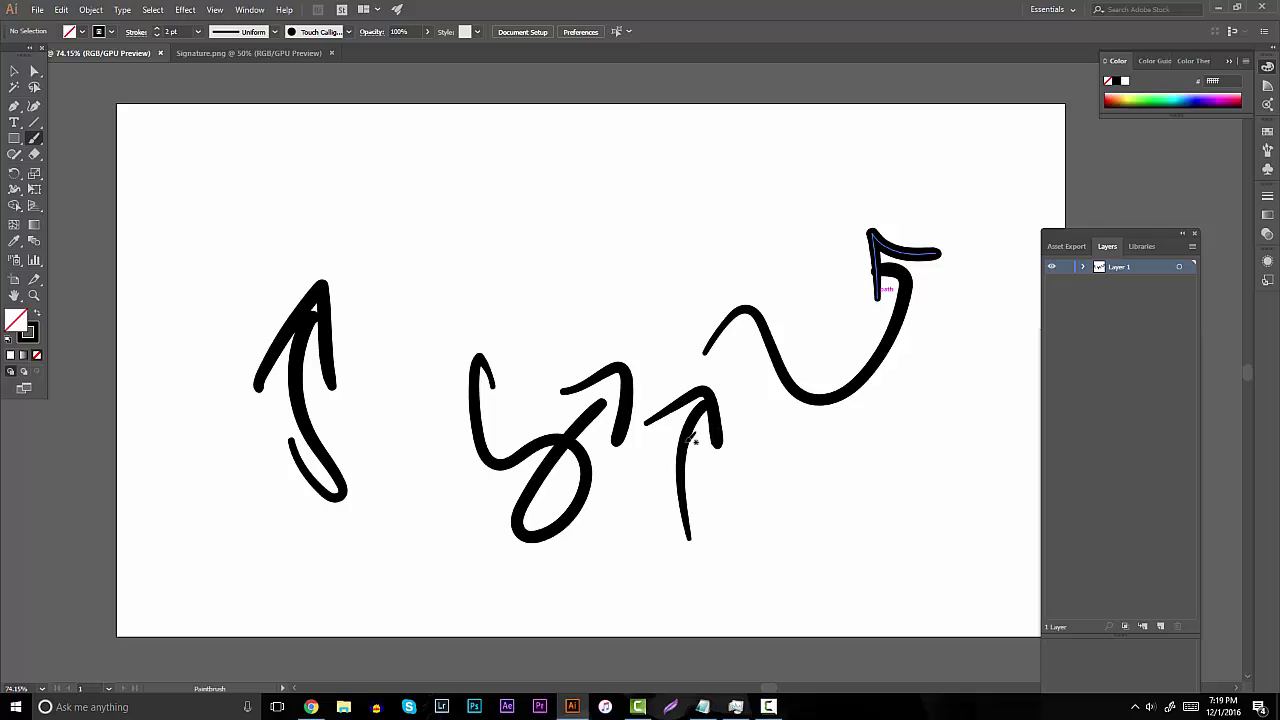
drag(537, 196, 562, 220)
drag(480, 226, 553, 192)
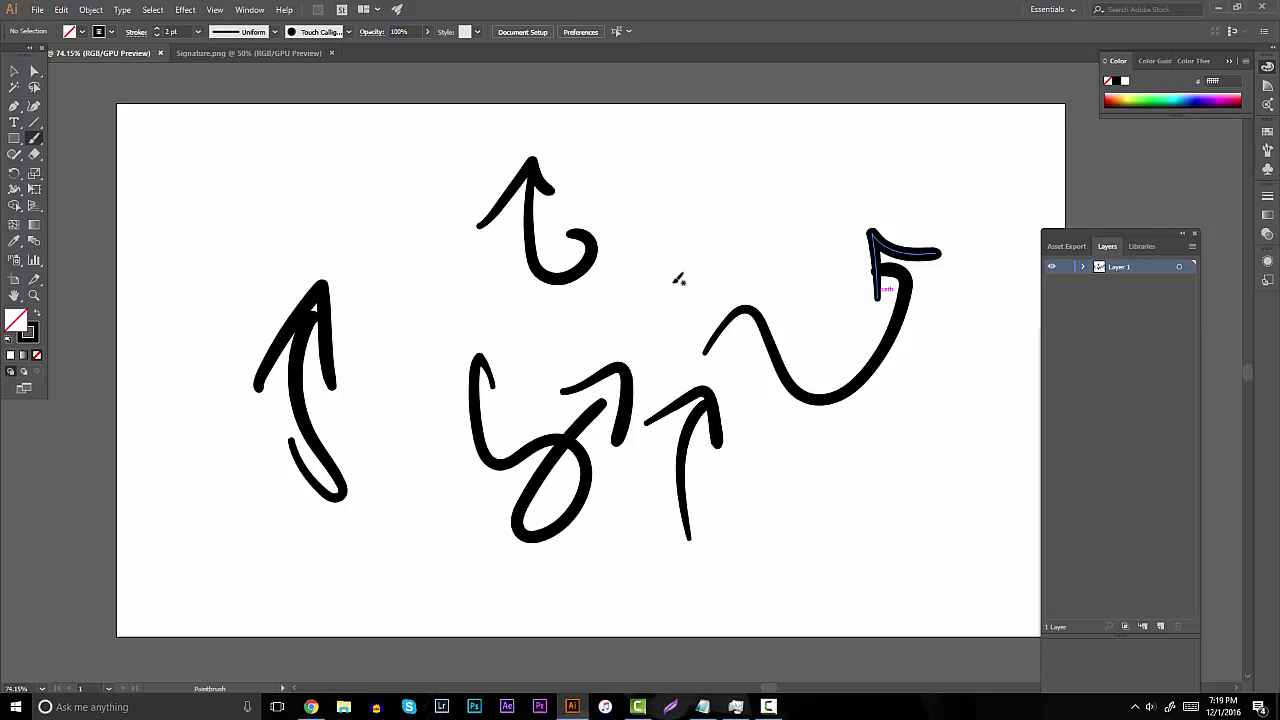
Paint a small downward arrow with a closed triangular head below the wavy arrow, undoing the first attempt
drag(842, 476, 848, 563)
drag(818, 558, 882, 590)
mouse_move(836, 565)
mouse_down()
mouse_move(930, 476)
mouse_move(900, 460)
mouse_move(940, 520)
mouse_up()
key(ctrl+z)
key(ctrl+z)
key(ctrl+z)
key(ctrl+z)
drag(848, 443, 889, 553)
drag(838, 519, 898, 487)
drag(889, 556, 901, 468)
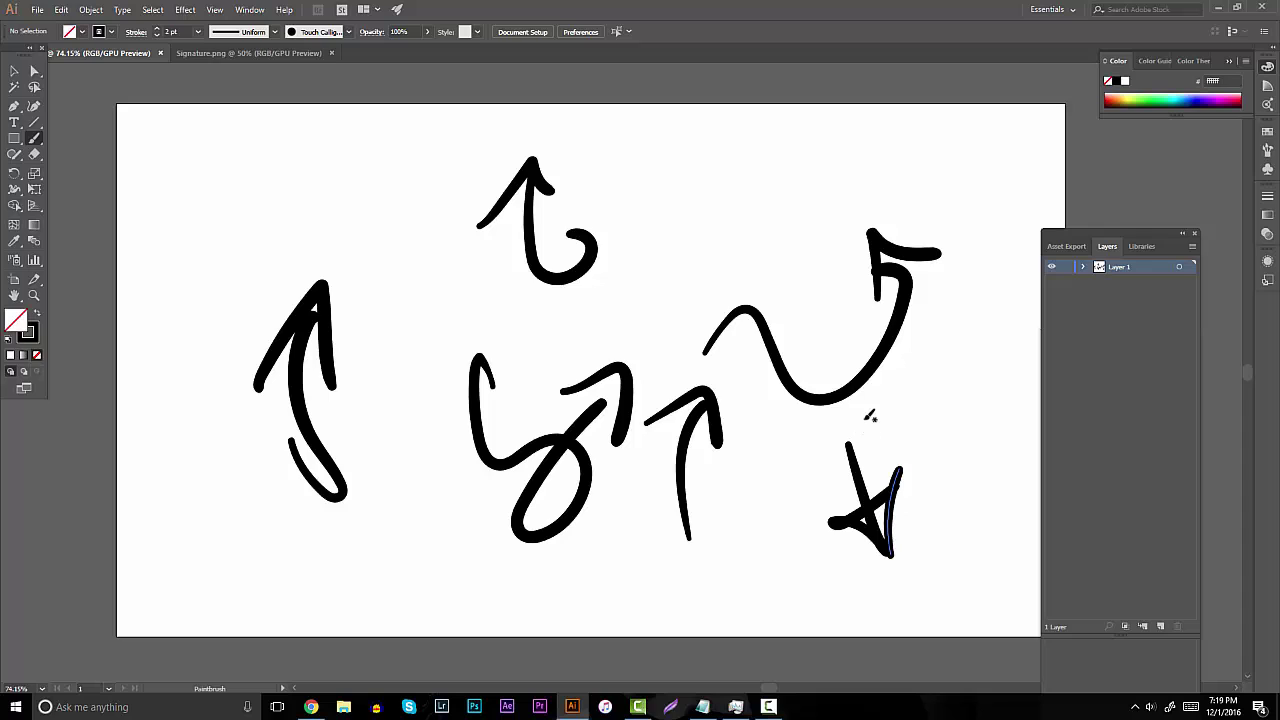
Select all the practice arrows and delete them
click(14, 71)
mouse_move(191, 134)
mouse_down()
mouse_move(937, 554)
mouse_move(979, 565)
mouse_up()
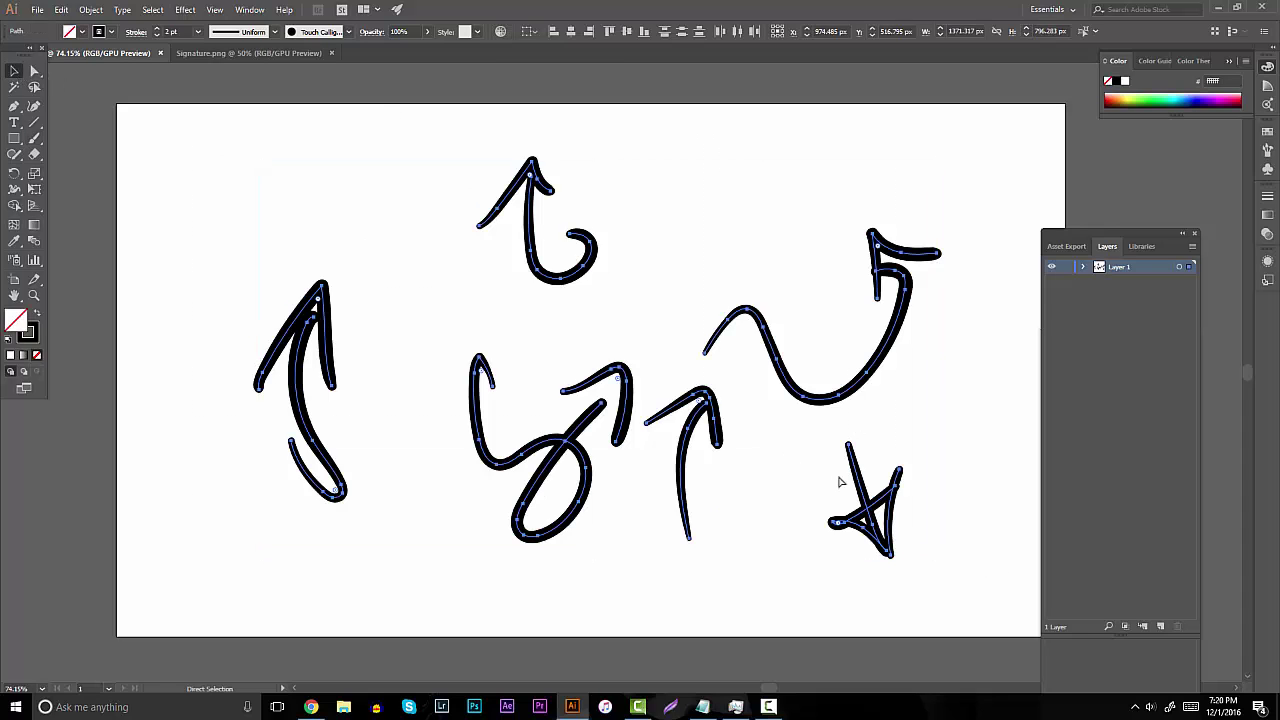
key(Delete)
Try three tilted halo loops with the Paintbrush, with open, closed and overlapping ends, and undo them
key(b)
drag(382, 268, 437, 268)
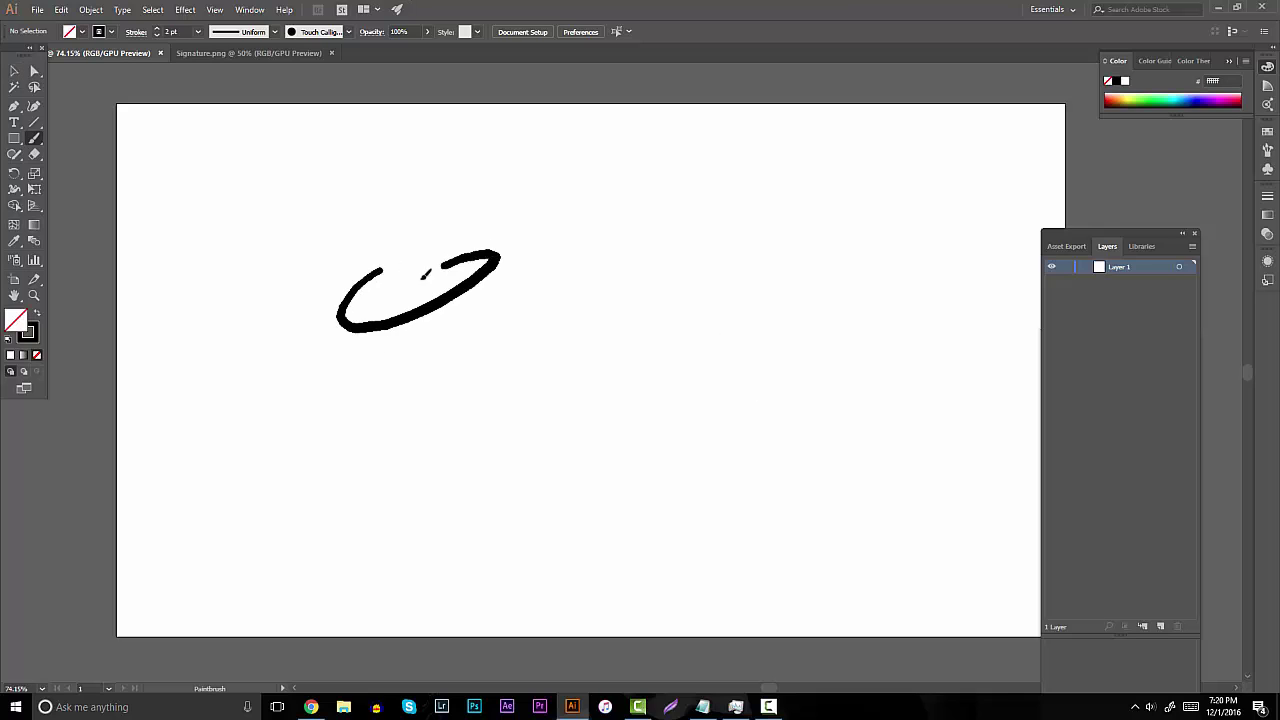
drag(629, 305, 683, 313)
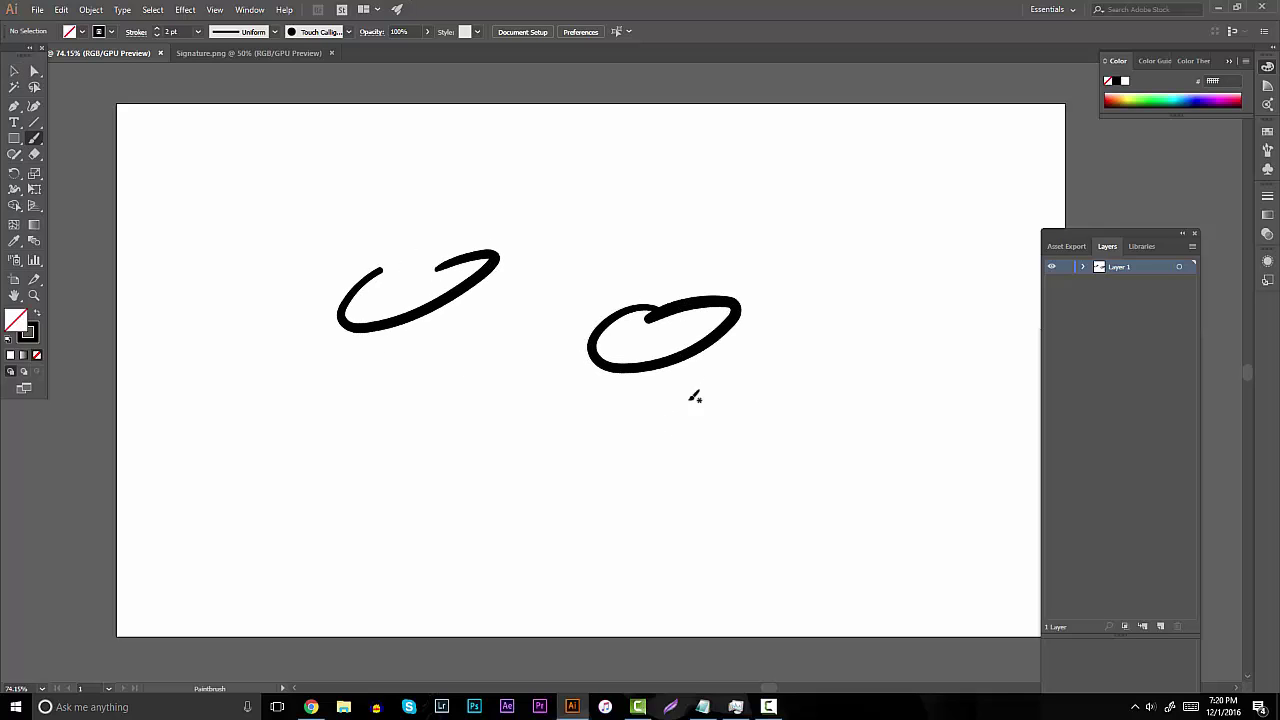
mouse_move(690, 412)
mouse_down()
mouse_move(634, 494)
mouse_move(750, 390)
mouse_up()
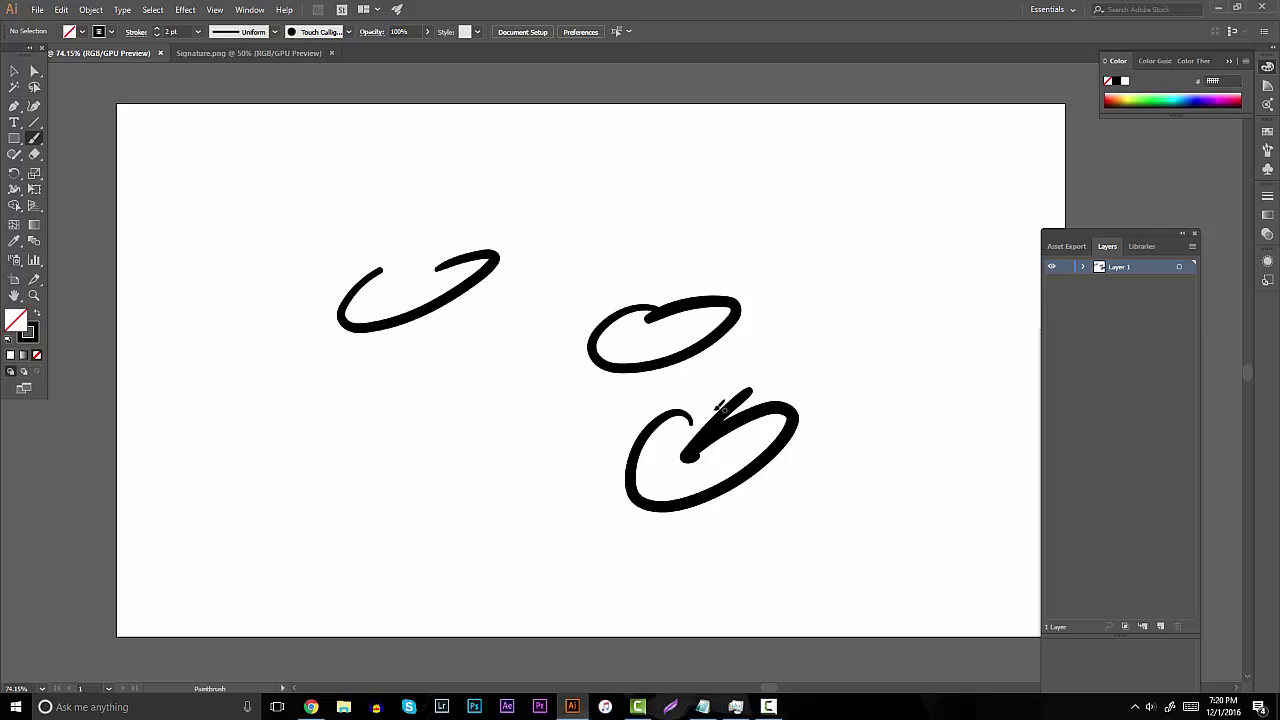
key(ctrl+z)
key(ctrl+z)
key(ctrl+z)
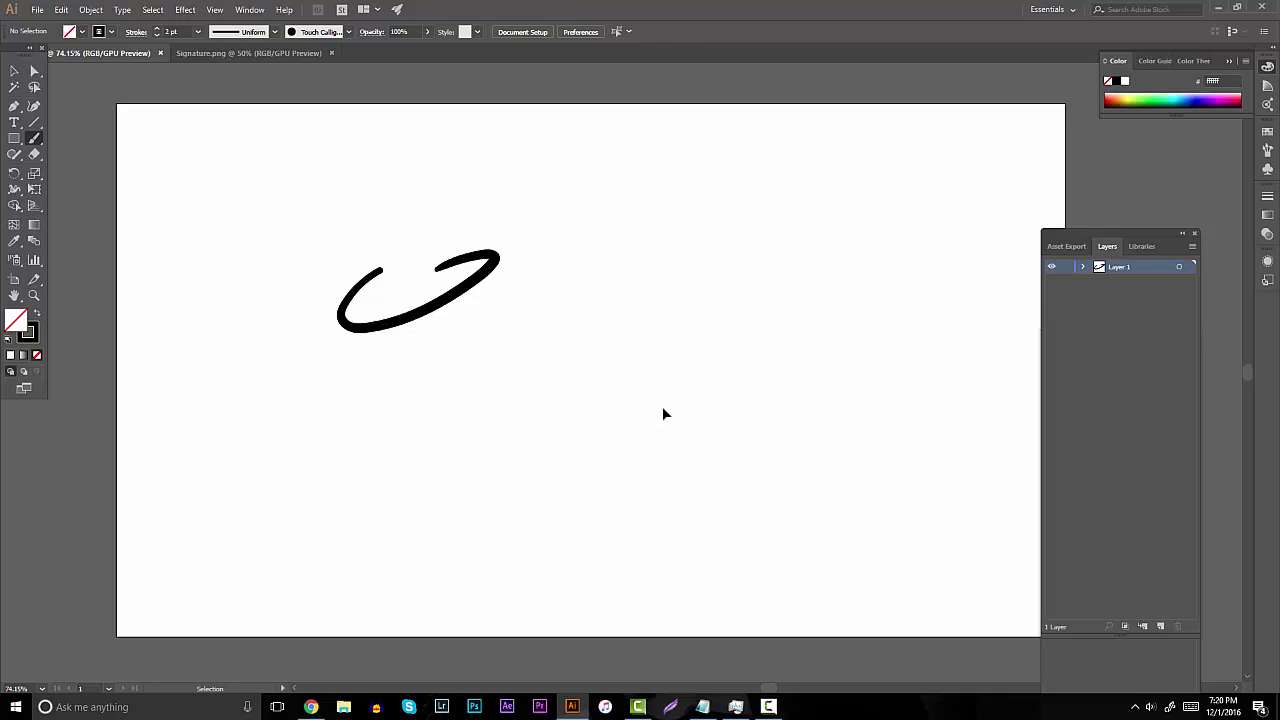
Try painting a "B" with a large rounded lower loop and a small halo above it, and undo all its strokes
drag(525, 366, 527, 393)
drag(526, 443, 488, 356)
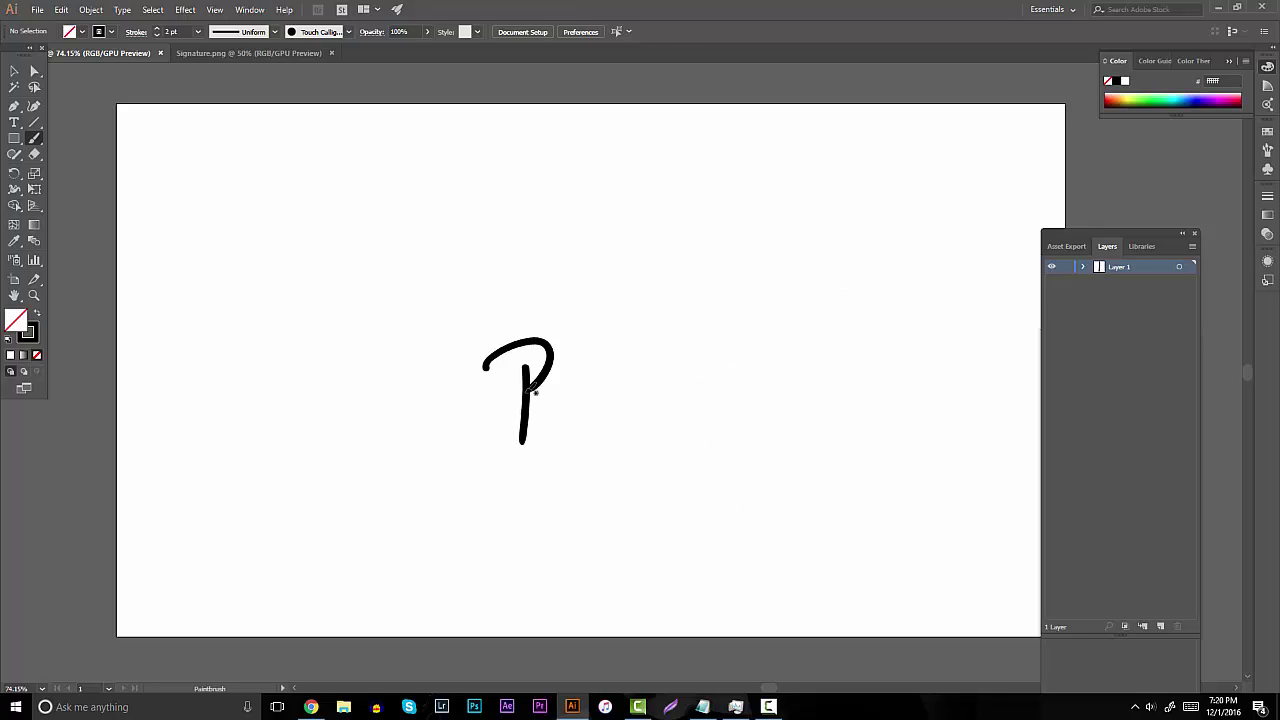
drag(538, 408, 530, 400)
mouse_move(542, 342)
mouse_down()
mouse_move(503, 320)
mouse_move(605, 310)
mouse_move(573, 305)
mouse_up()
key(ctrl+z)
key(ctrl+z)
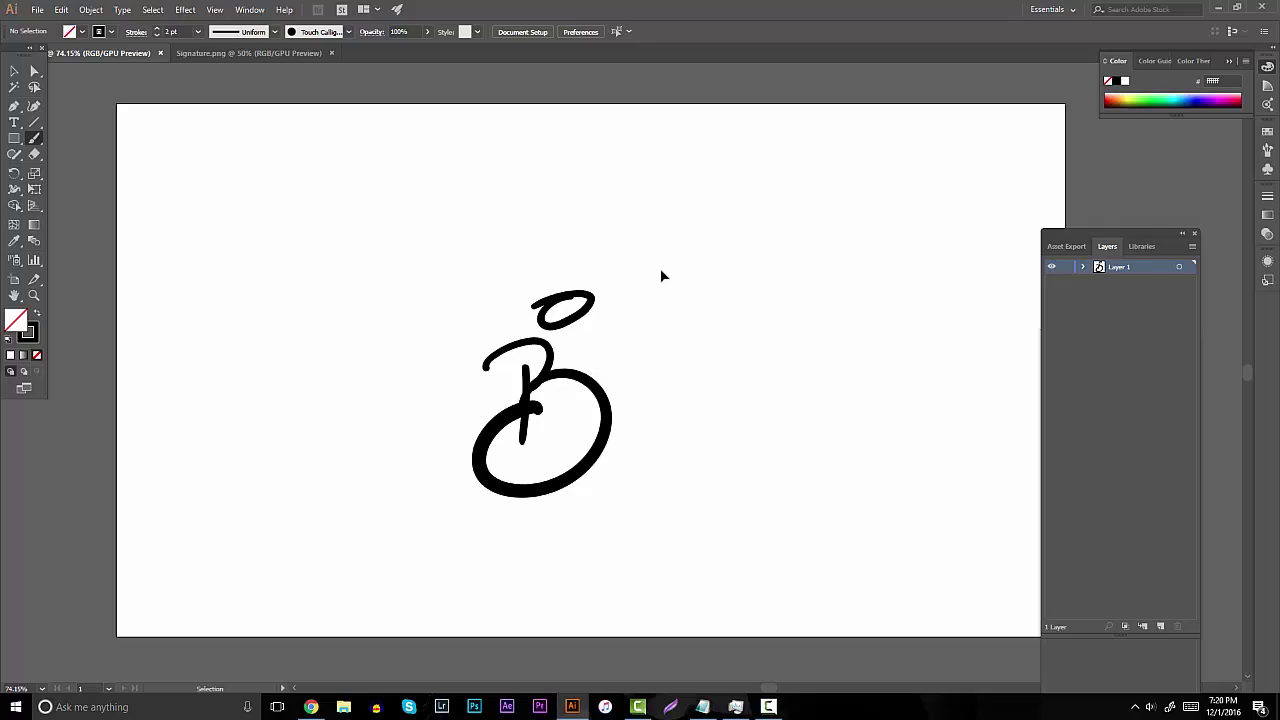
key(ctrl+z)
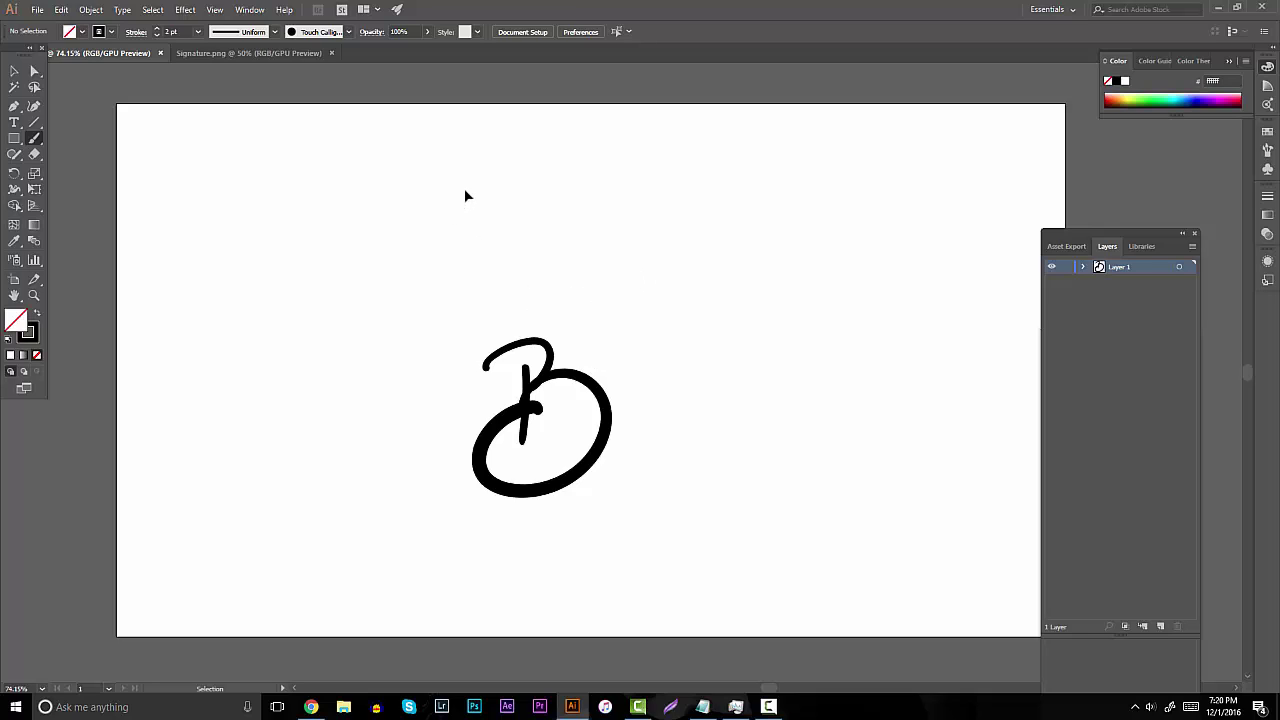
key(ctrl+z)
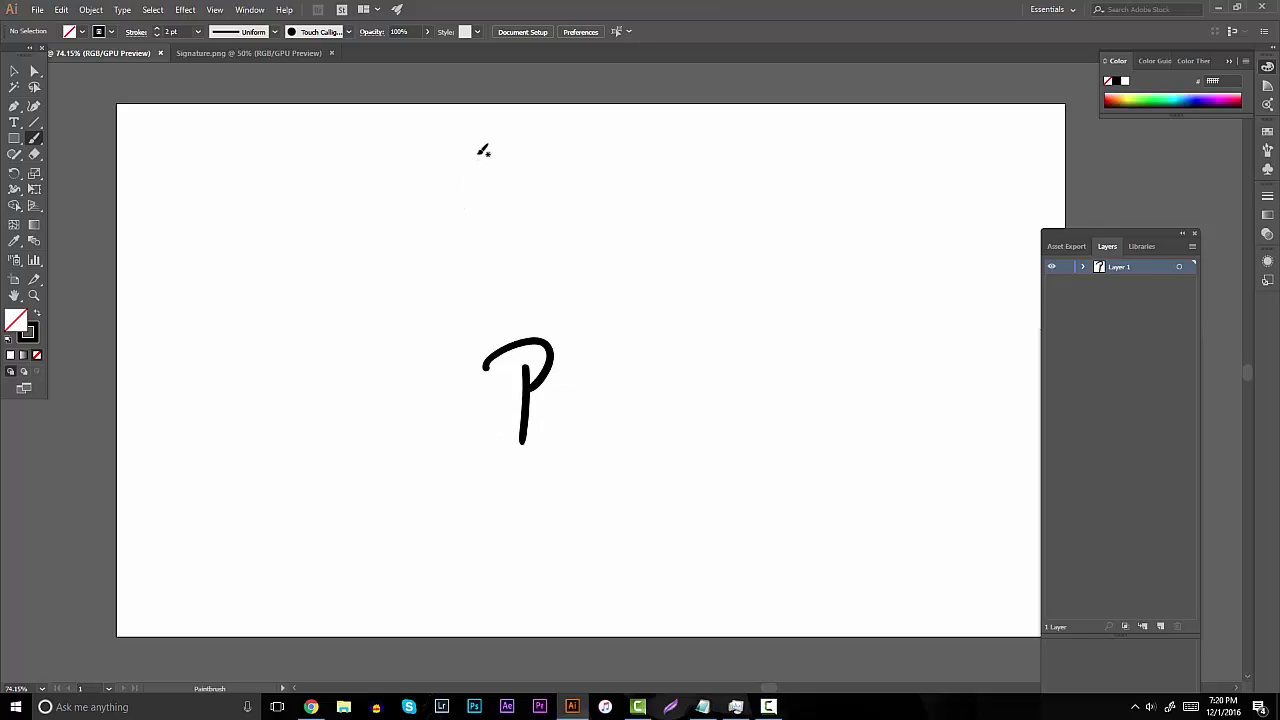
key(ctrl+z)
key(ctrl+z)
Look at the finished lettering in Signature.png for reference and paint "BEHR" with a tall H and a long R leg in the blank document
click(292, 60)
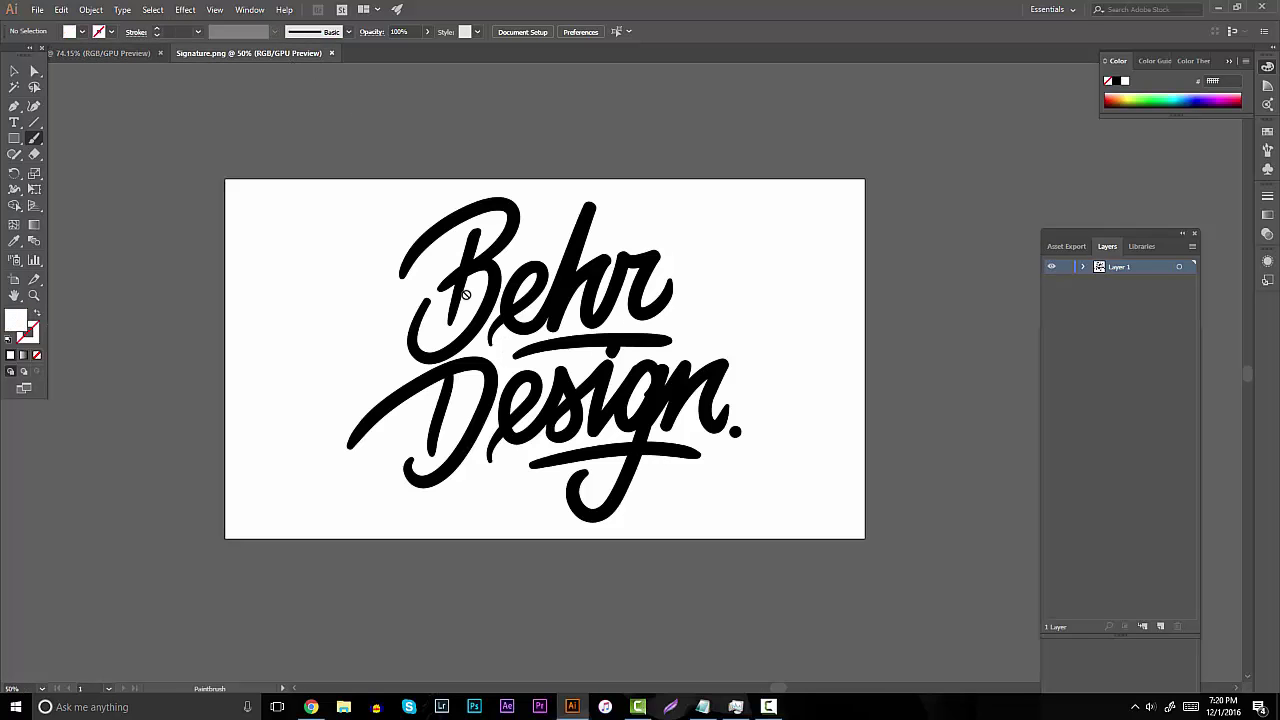
click(130, 56)
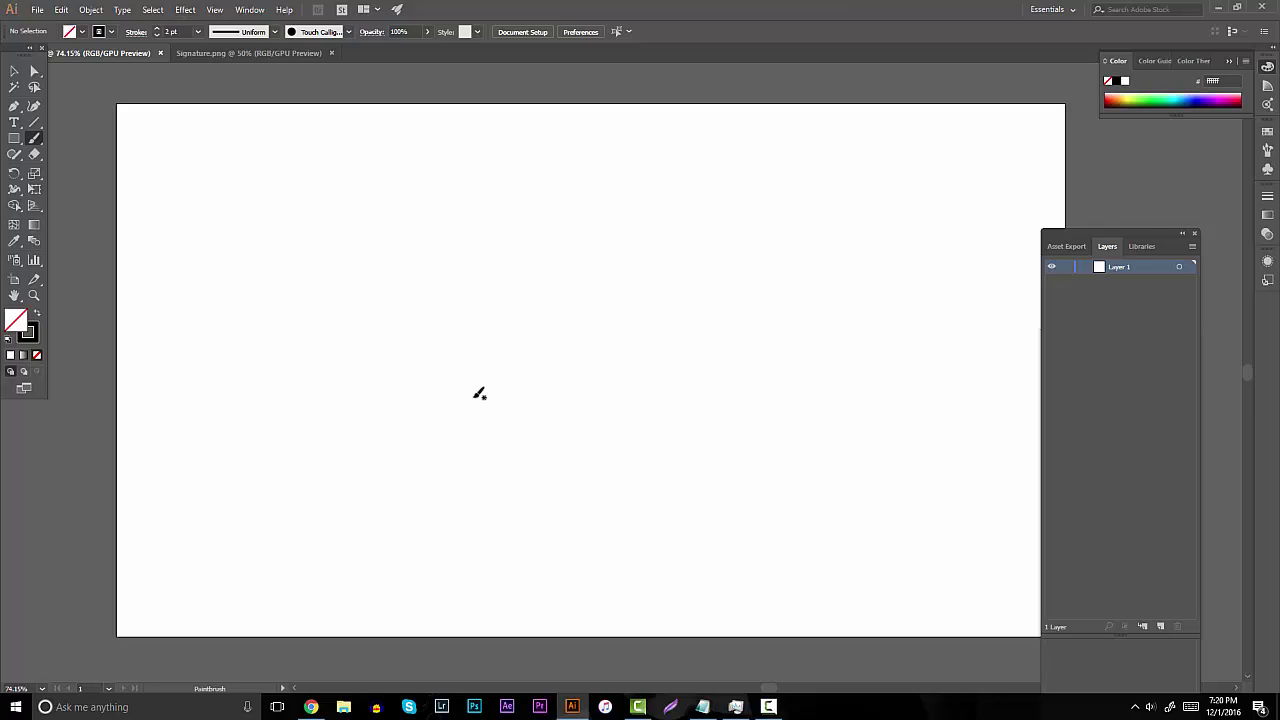
mouse_move(492, 347)
mouse_down()
mouse_move(489, 409)
mouse_move(495, 382)
mouse_move(513, 450)
mouse_move(543, 380)
mouse_move(569, 397)
mouse_move(586, 380)
mouse_move(596, 420)
mouse_move(606, 392)
mouse_move(645, 372)
mouse_move(696, 414)
mouse_up()
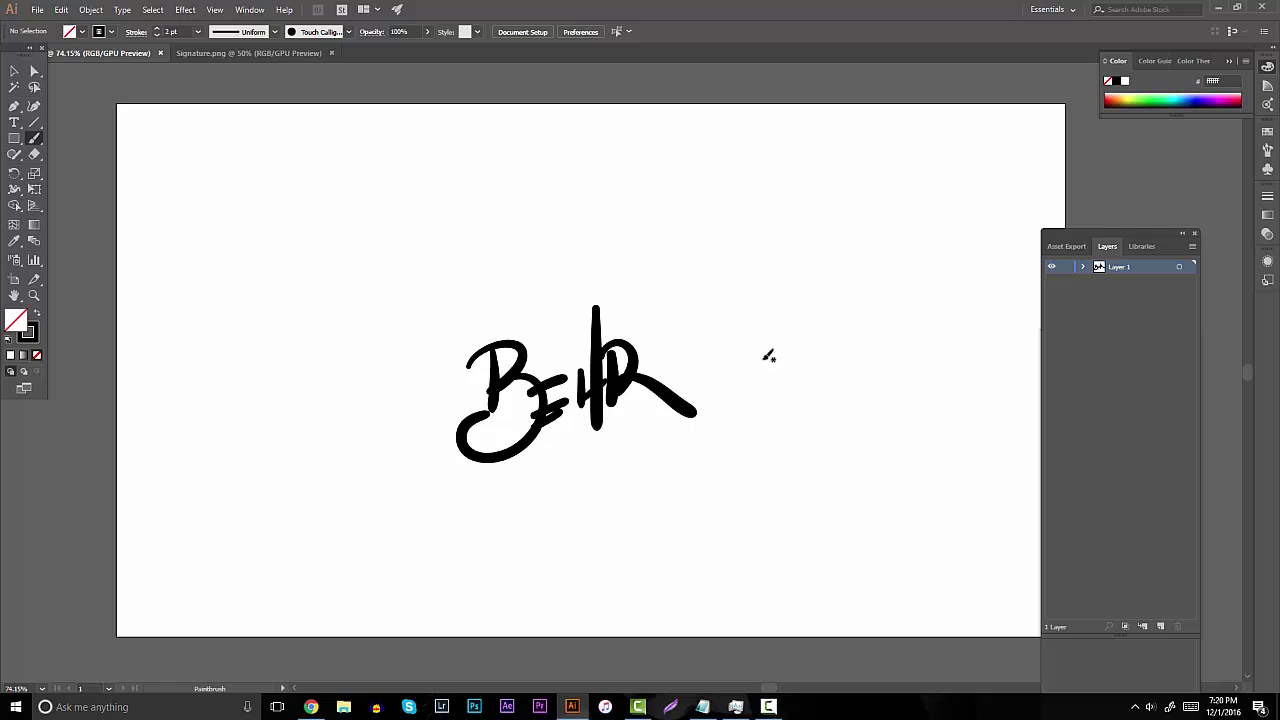
Try straight, zigzag and curved underline accents rising beneath the "BEHR" lettering, undoing each one
drag(472, 481, 688, 414)
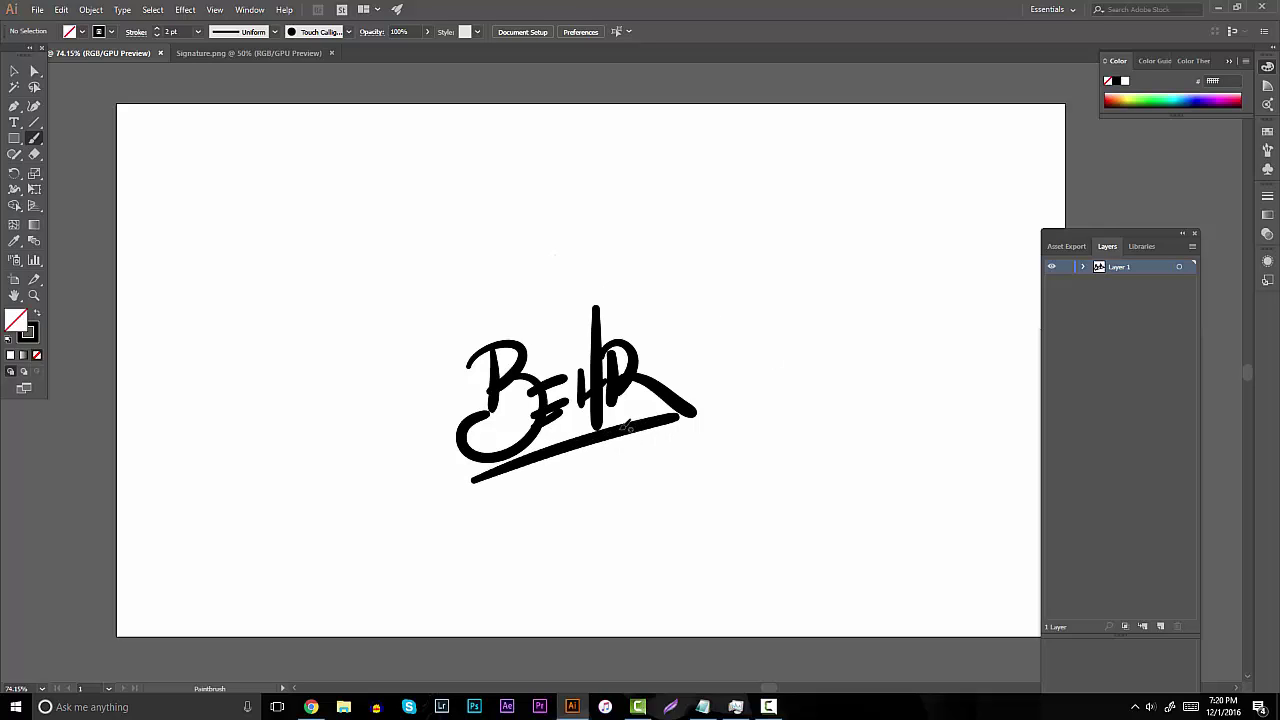
key(ctrl+z)
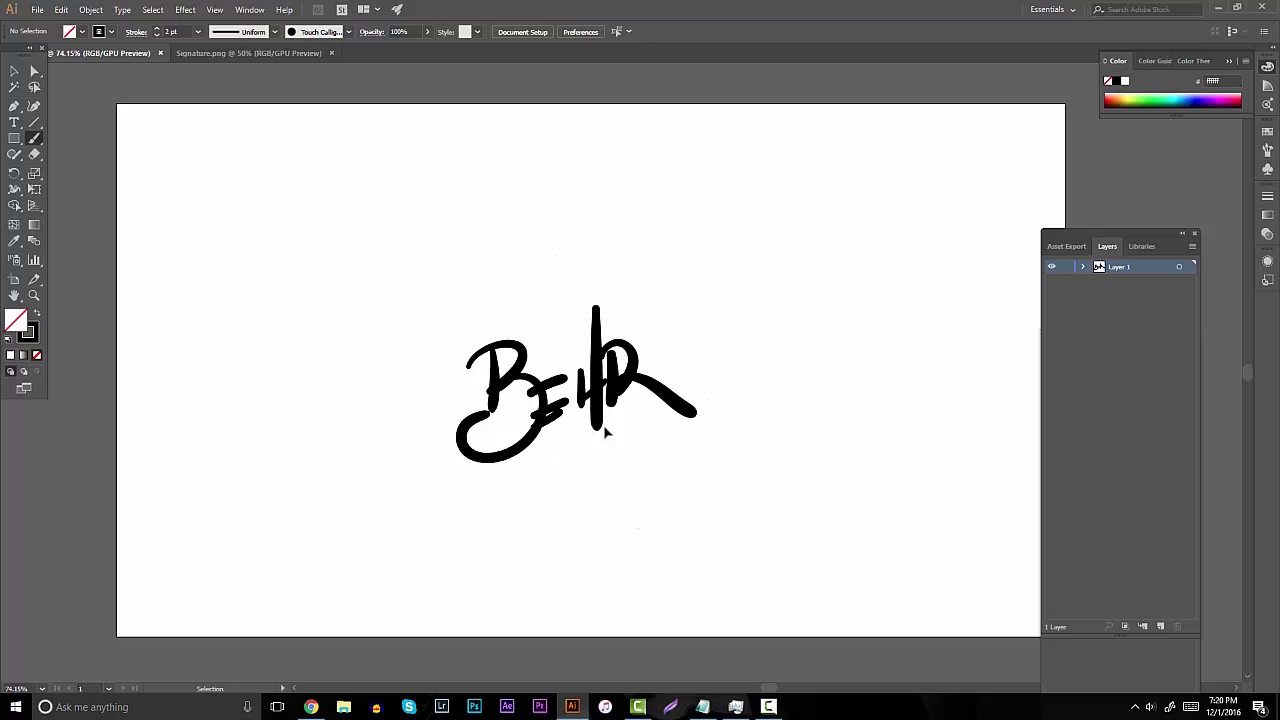
mouse_move(444, 483)
mouse_down()
mouse_move(634, 489)
mouse_move(636, 437)
mouse_up()
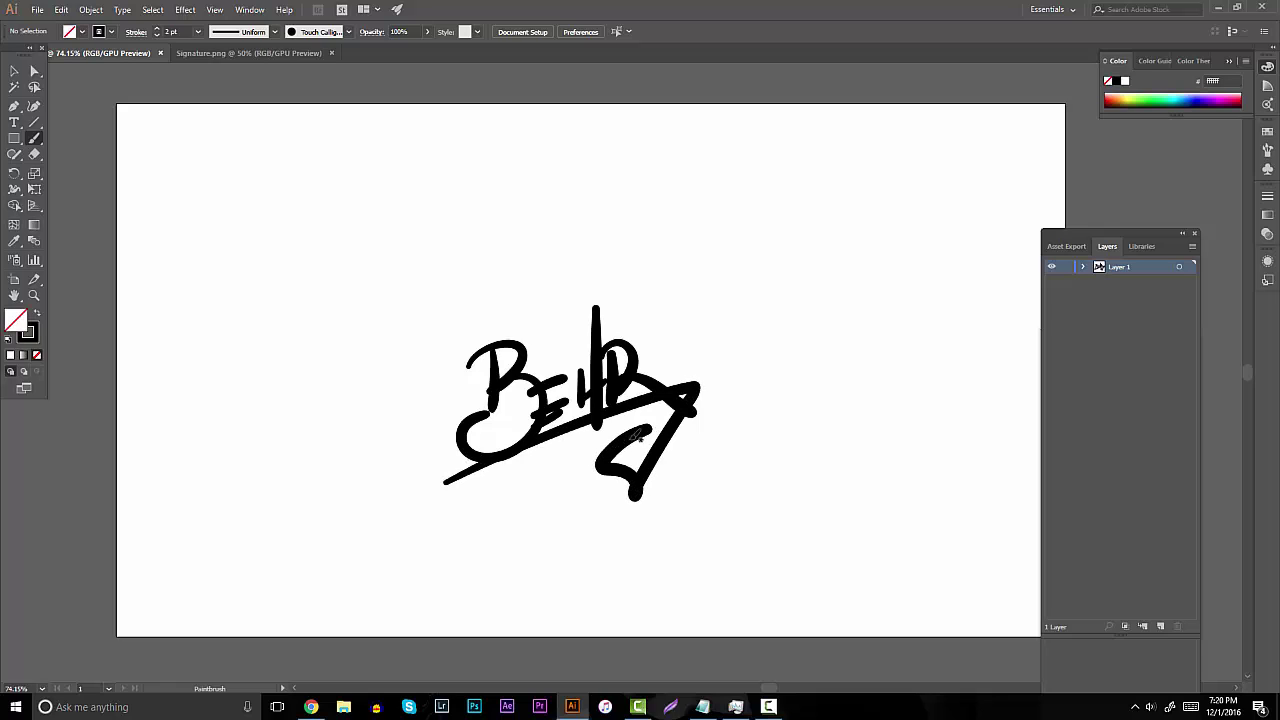
key(ctrl+z)
mouse_move(460, 482)
mouse_down()
mouse_move(660, 356)
mouse_move(738, 352)
mouse_up()
key(ctrl+z)
drag(452, 480, 737, 343)
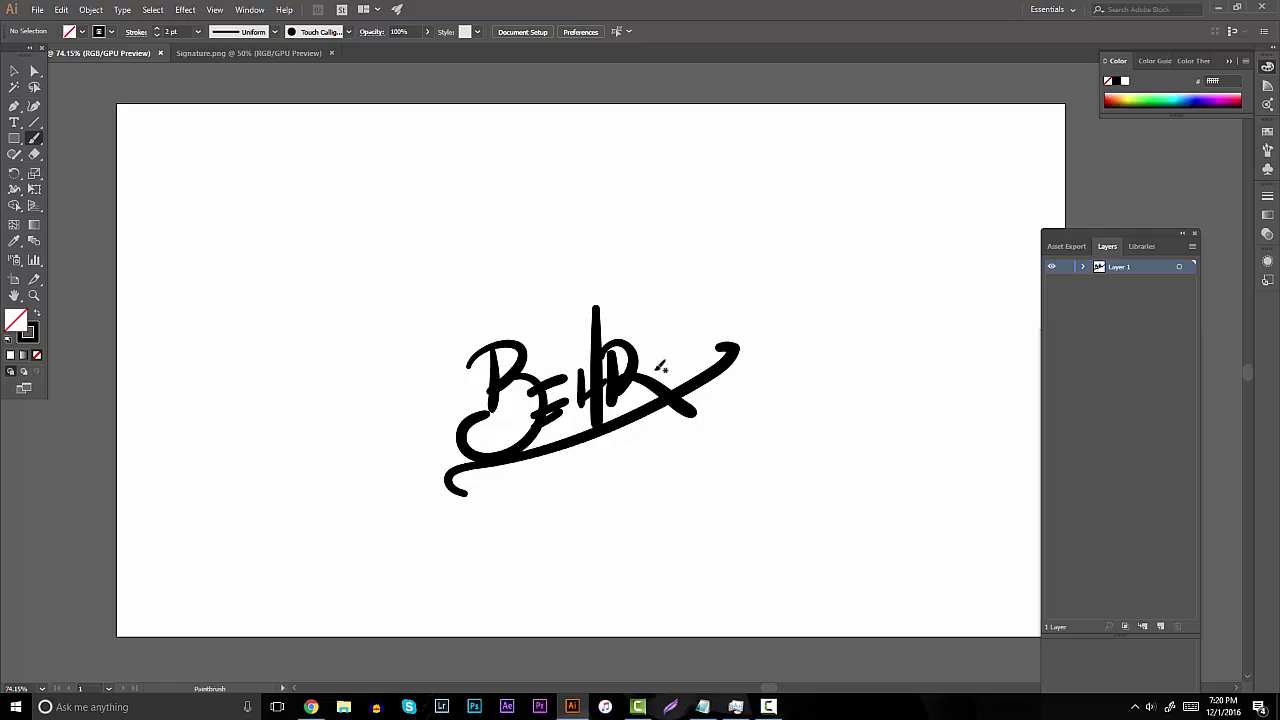
key(ctrl+z)
drag(441, 486, 700, 397)
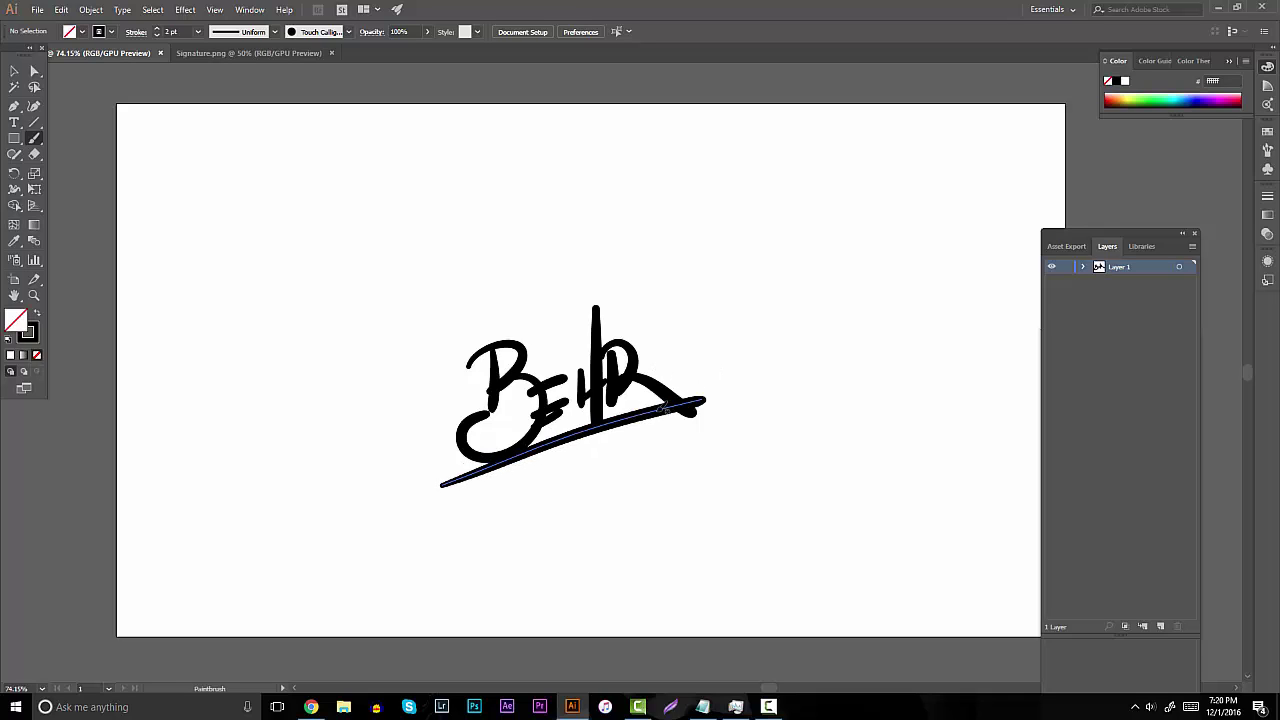
key(ctrl)
key(ctrl+z)
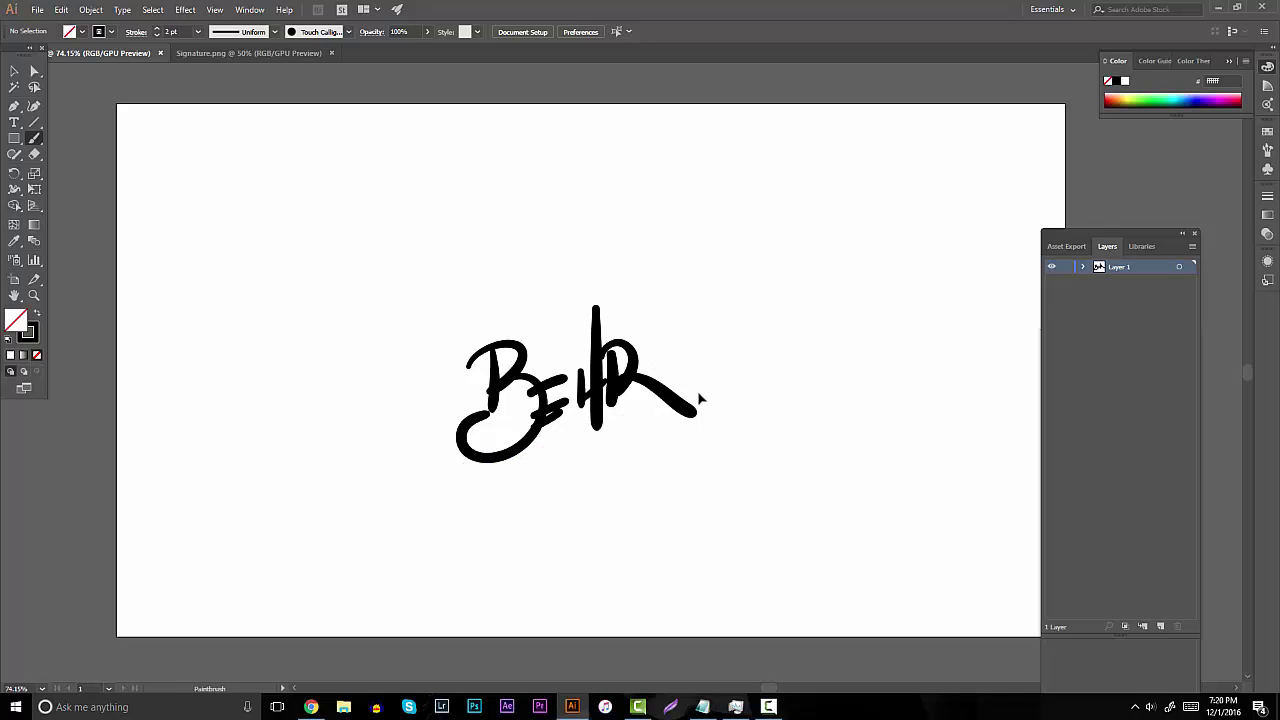
Select and delete the "BEHR" lettering, and reactivate the Paintbrush
click(14, 71)
drag(403, 271, 803, 514)
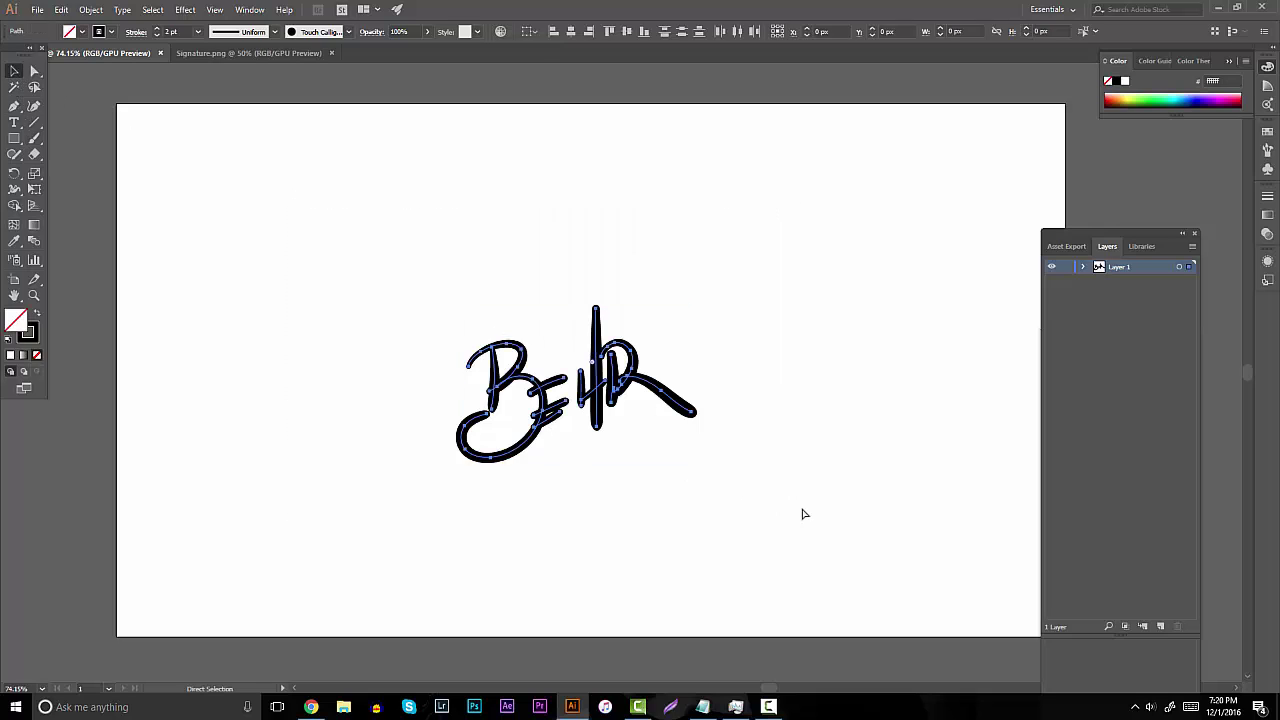
key(Delete)
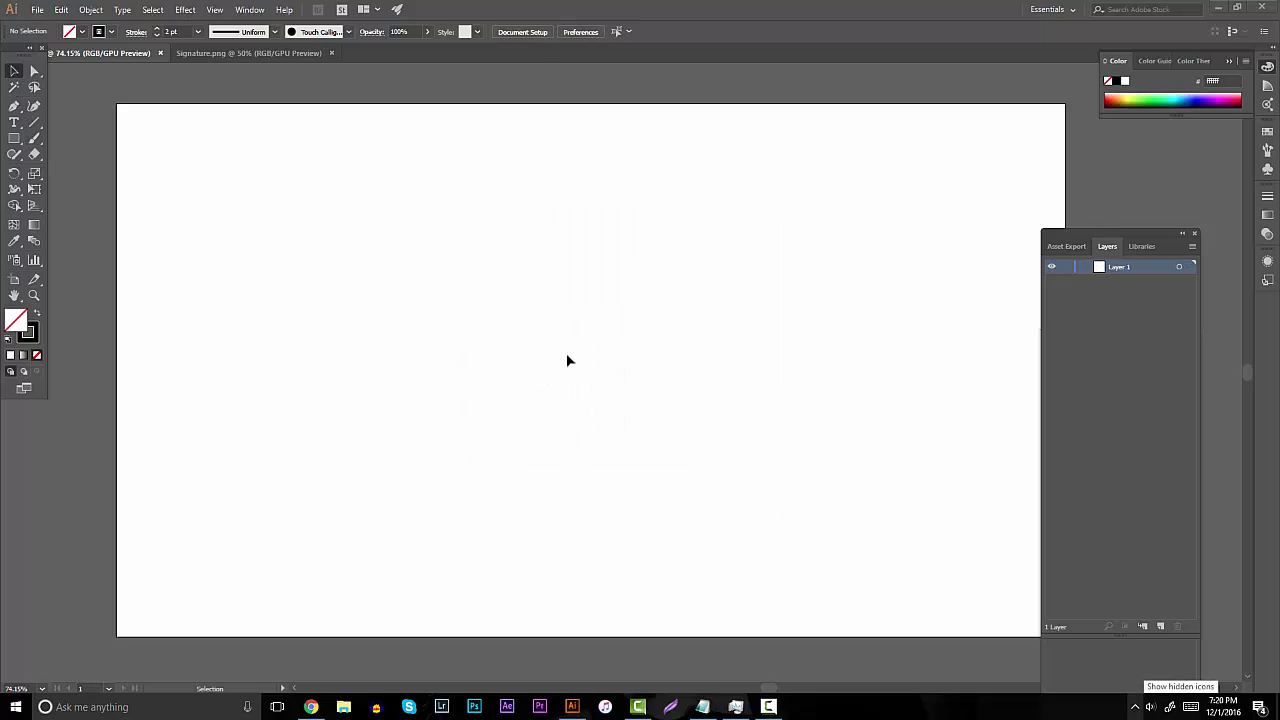
click(34, 138)
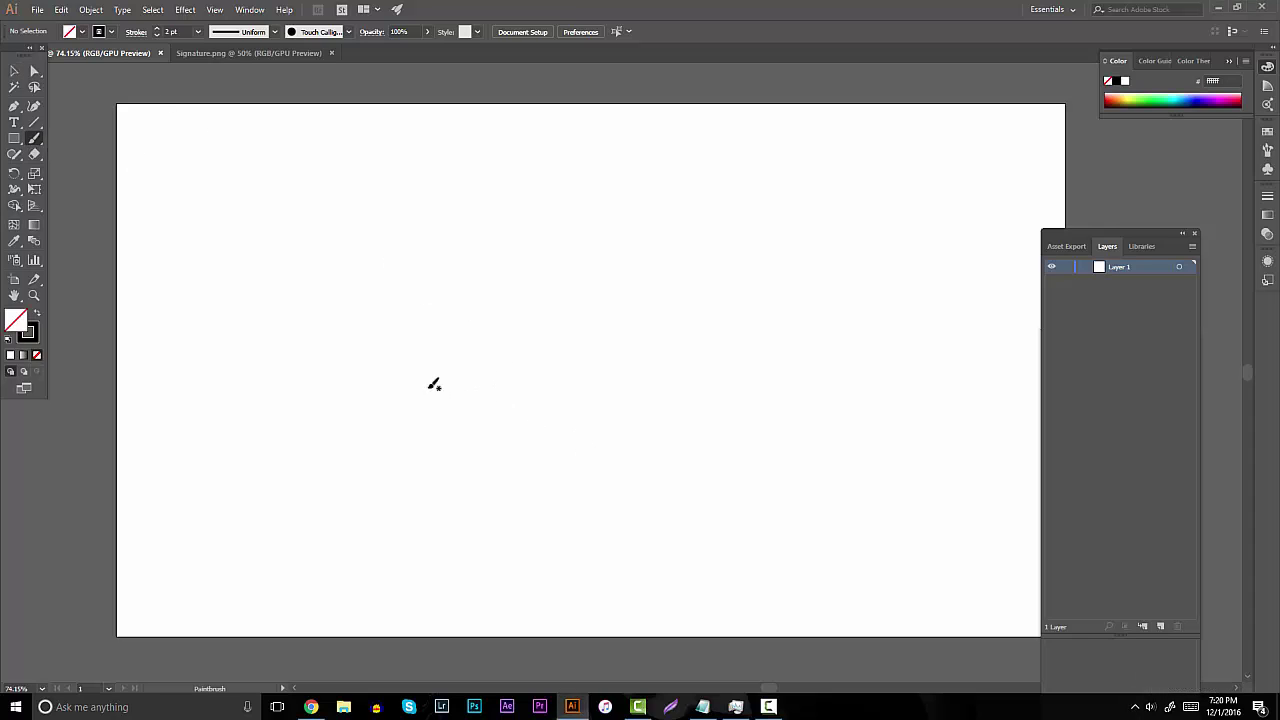
Paint two underline accents: a rising stroke ending in a dot, and a lower stroke crossed by two short slashes
drag(418, 393, 580, 343)
click(590, 340)
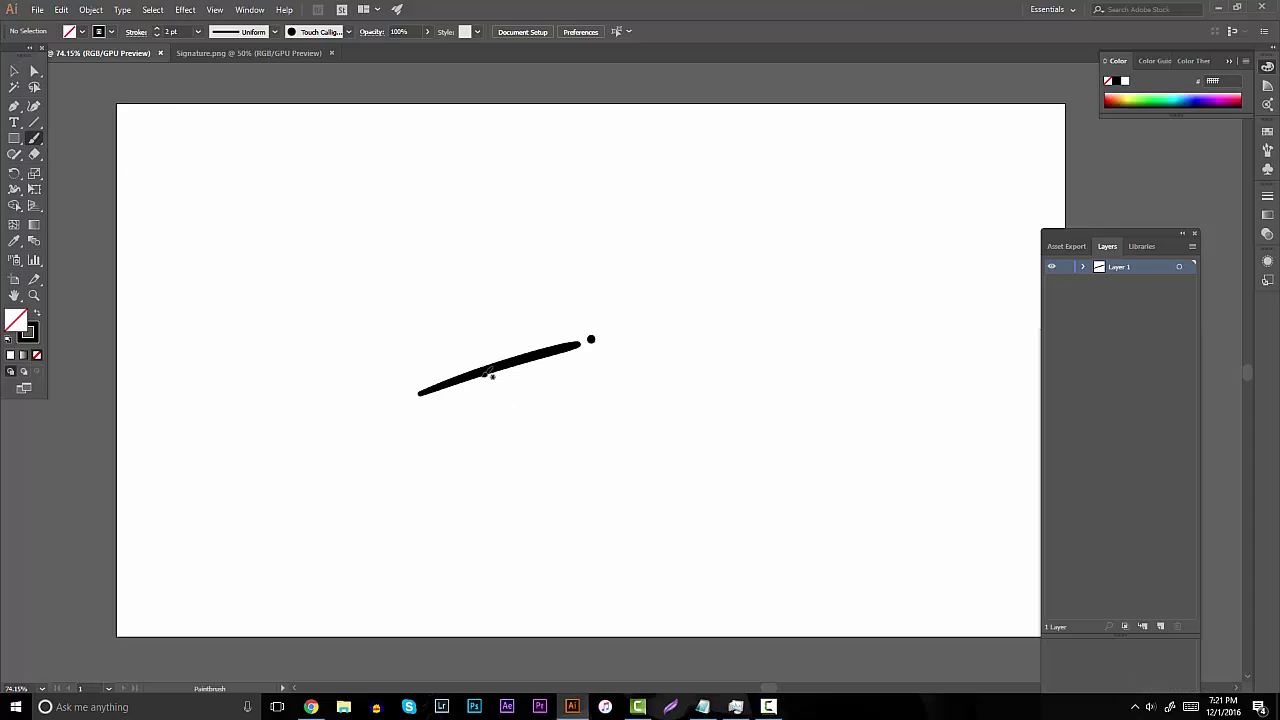
drag(429, 491, 650, 463)
drag(507, 485, 500, 500)
drag(548, 456, 528, 504)
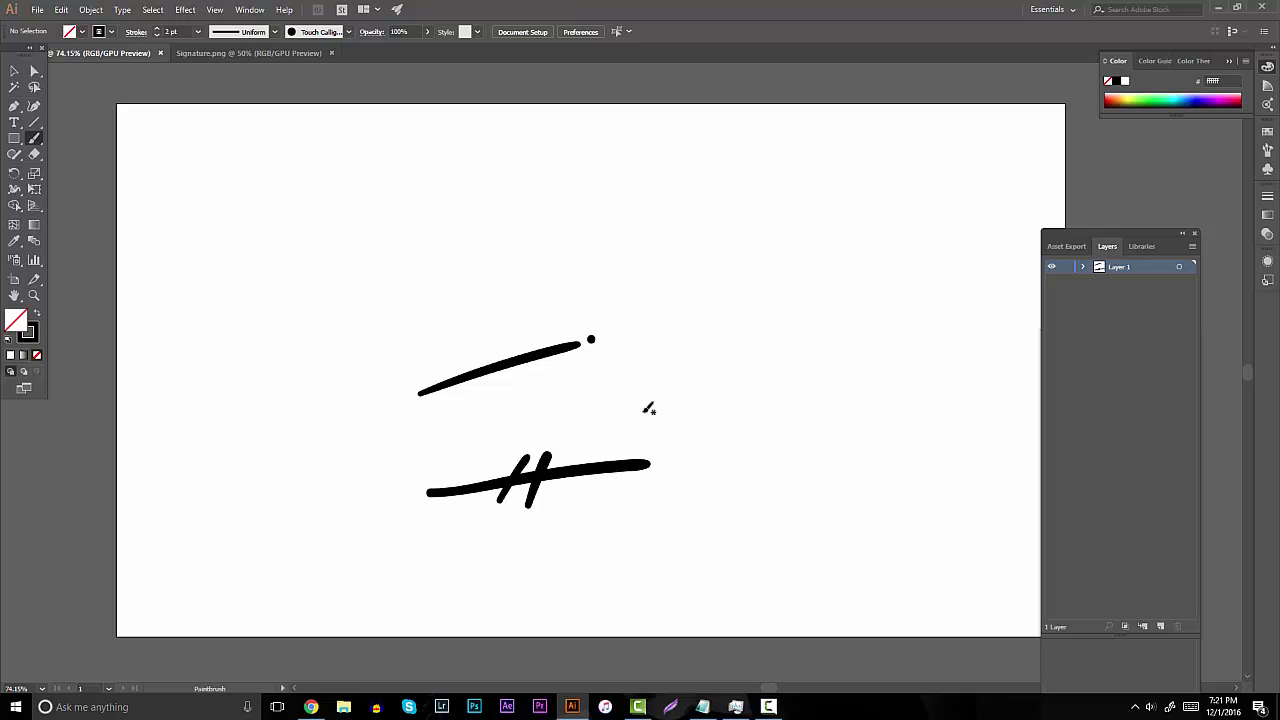
Try zigzag and hooked underline strokes to the right of the two painted accents, undoing each one
drag(712, 368, 820, 372)
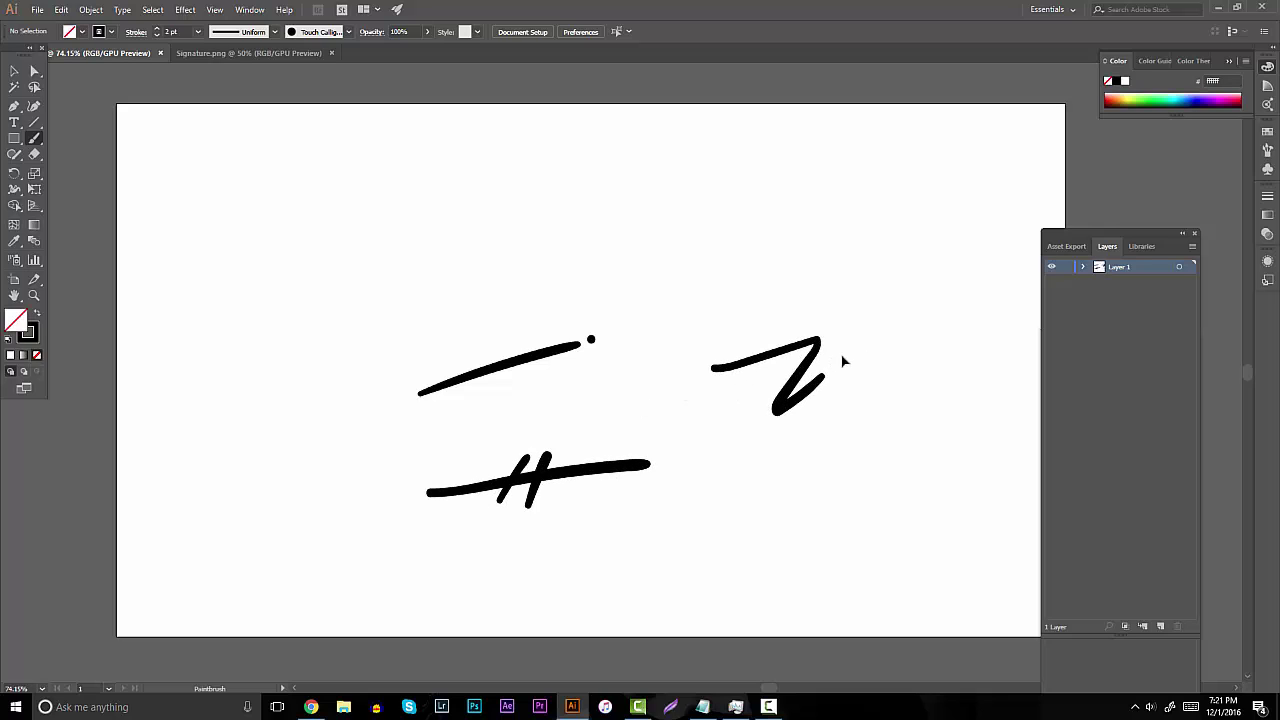
key(ctrl+z)
drag(701, 360, 955, 302)
key(ctrl+z)
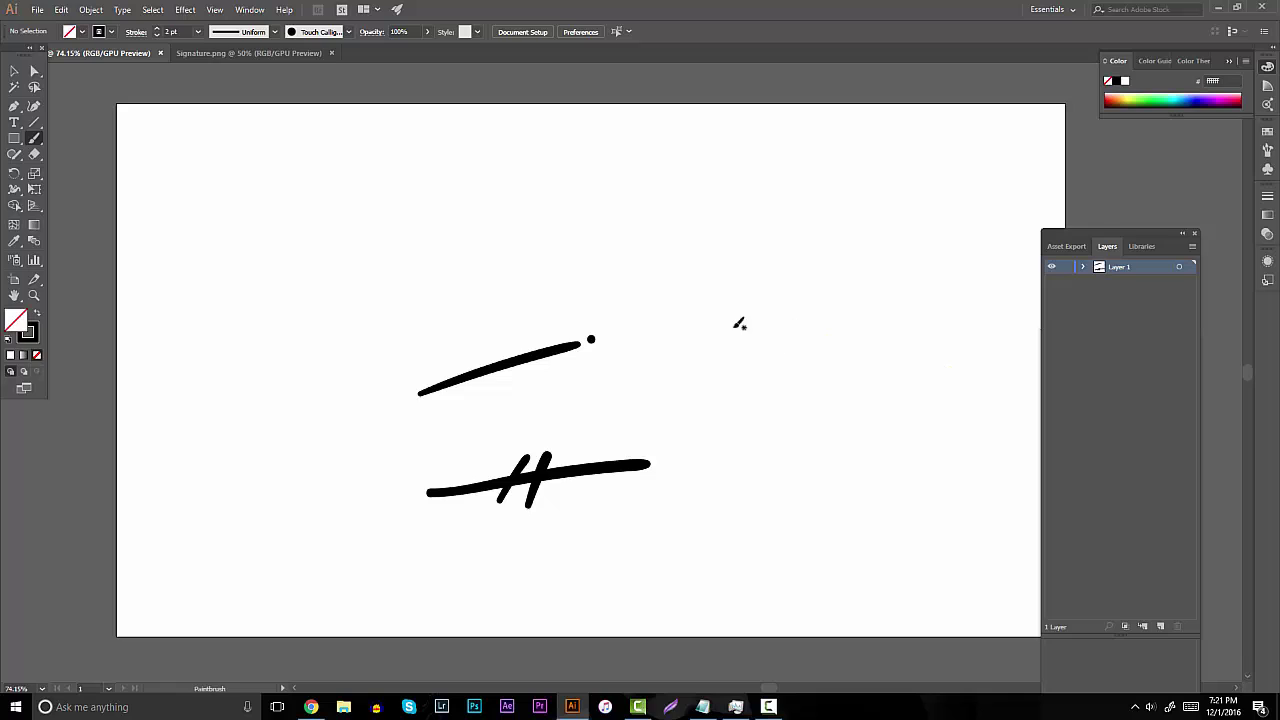
drag(727, 330, 850, 320)
key(ctrl+z)
drag(755, 329, 943, 281)
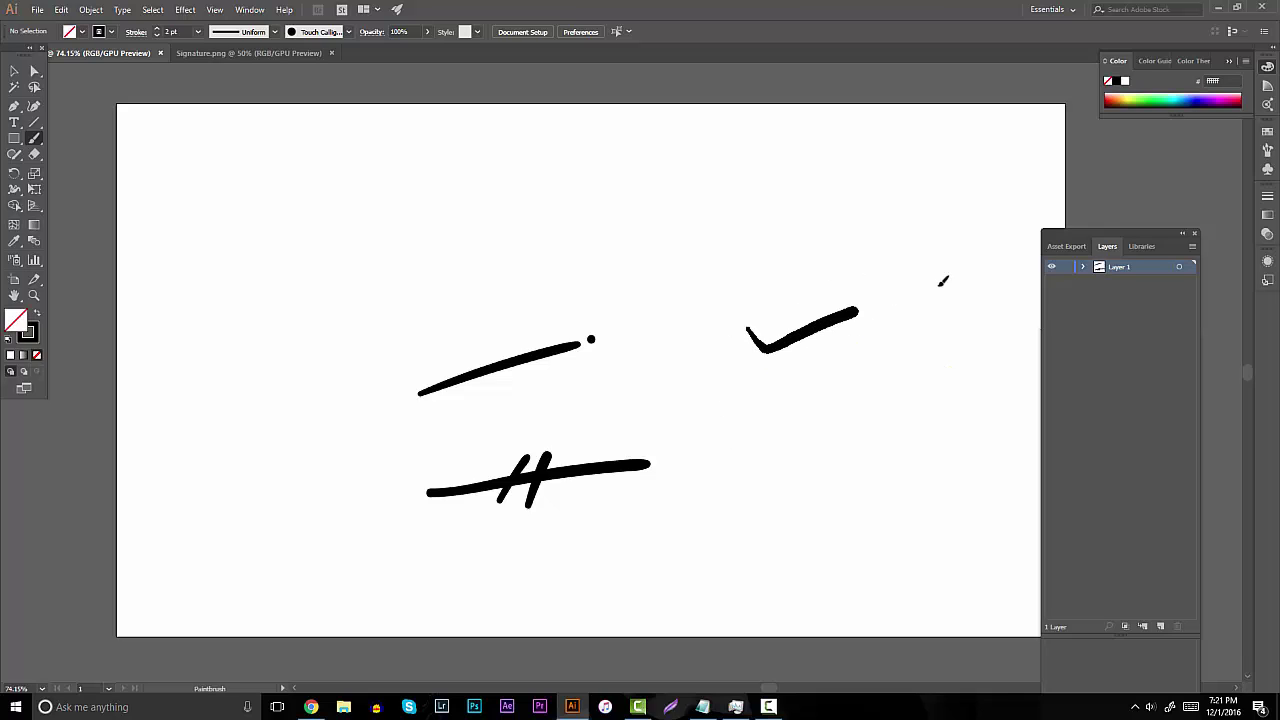
key(ctrl+z)
mouse_move(756, 347)
mouse_down()
mouse_move(950, 299)
mouse_move(938, 368)
mouse_up()
key(ctrl+z)
key(ctrl+z)
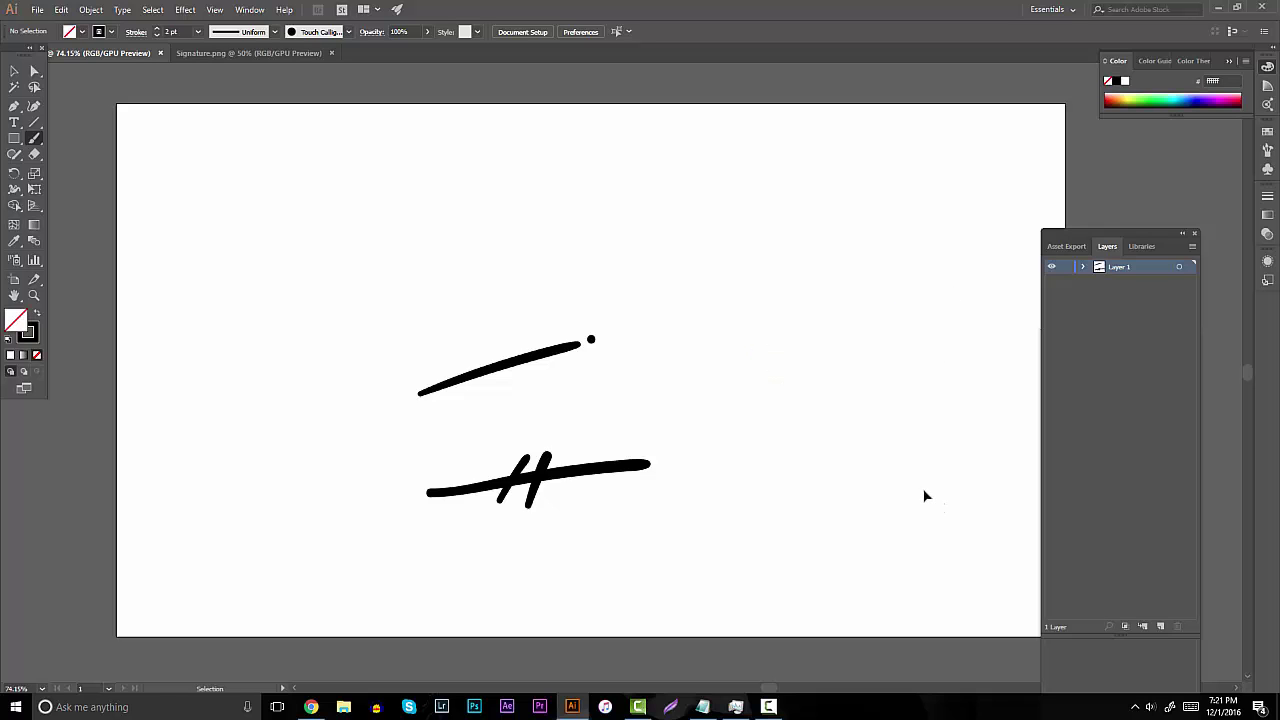
Undo all strokes of the dotted and slashed underline accents to clear the artboard
key(ctrl+z)
key(ctrl+z)
key(ctrl+z)
key(ctrl+z)
key(ctrl+z)
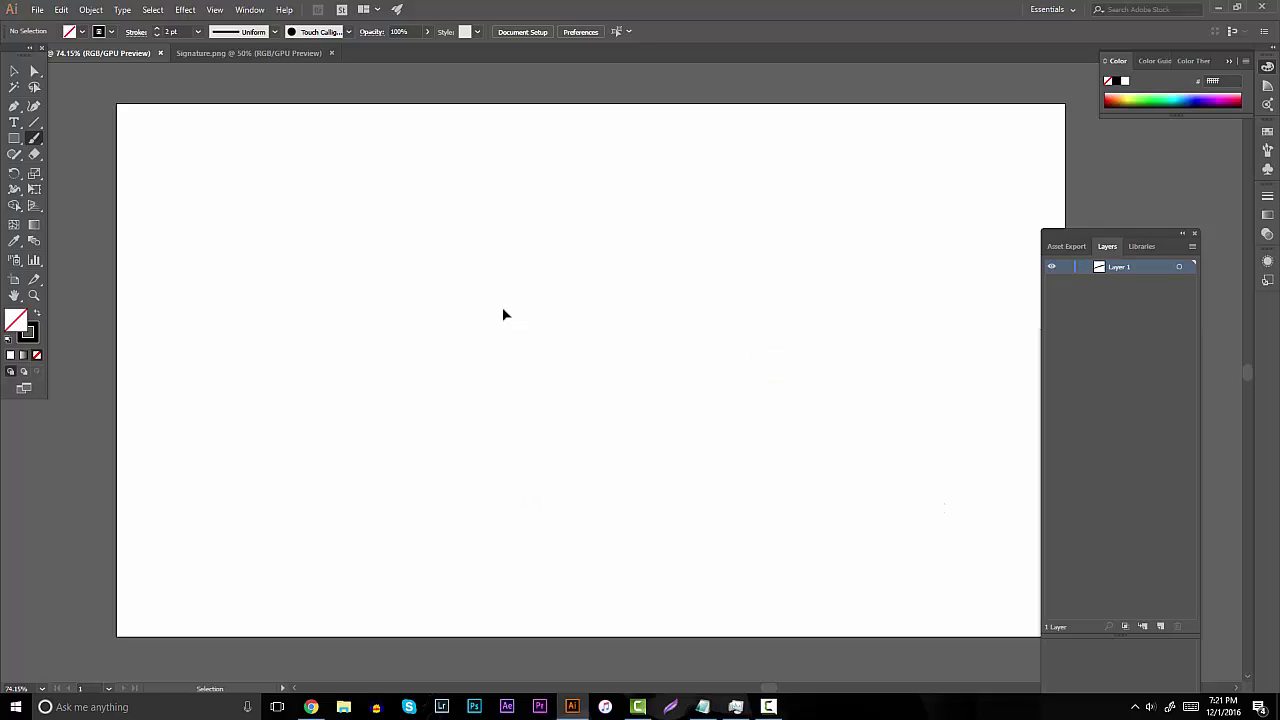
Check the graffiti tags image results in Chrome for reference, and paint four pairs of slanted accent strokes in Illustrator
click(318, 707)
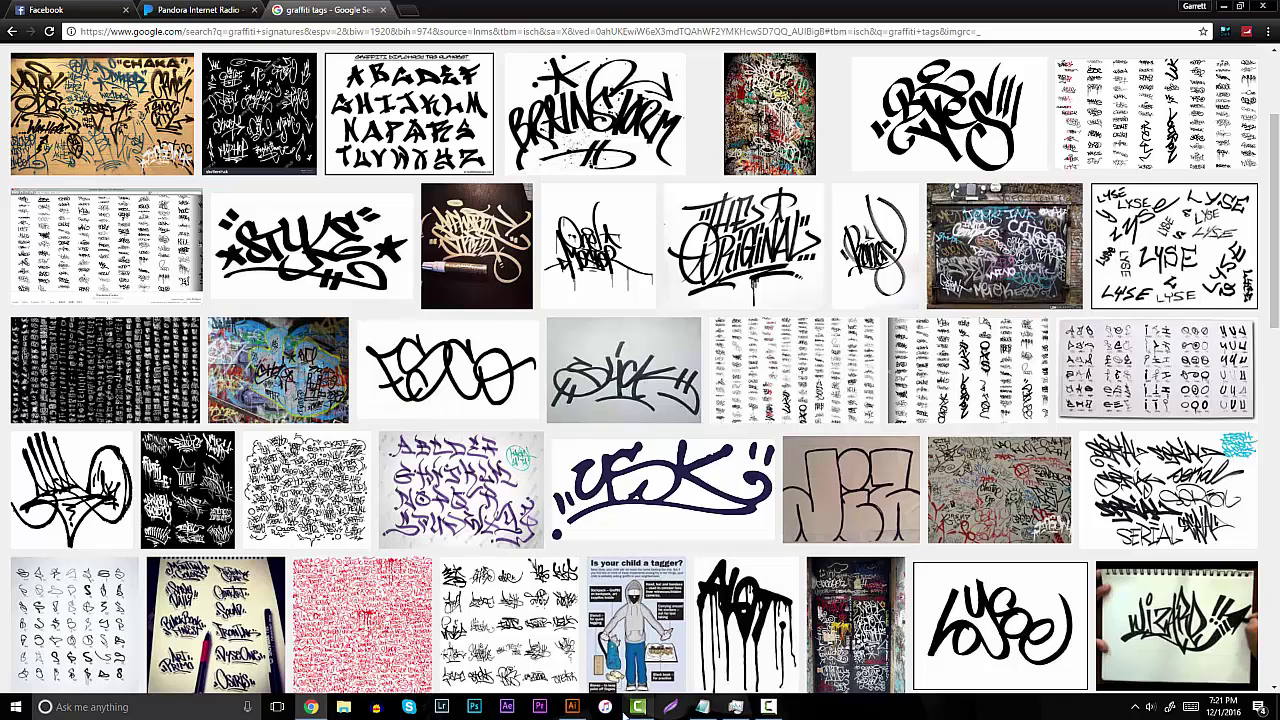
click(572, 707)
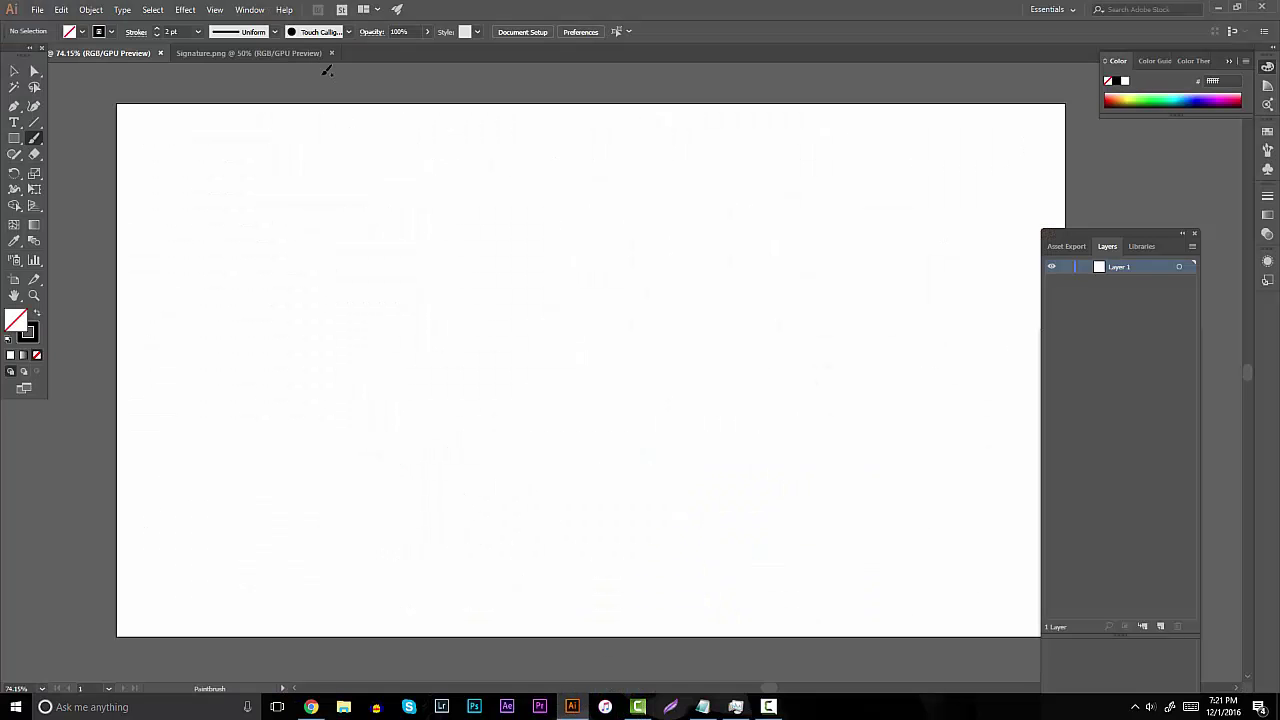
drag(606, 344, 626, 291)
drag(631, 363, 677, 225)
drag(511, 352, 490, 327)
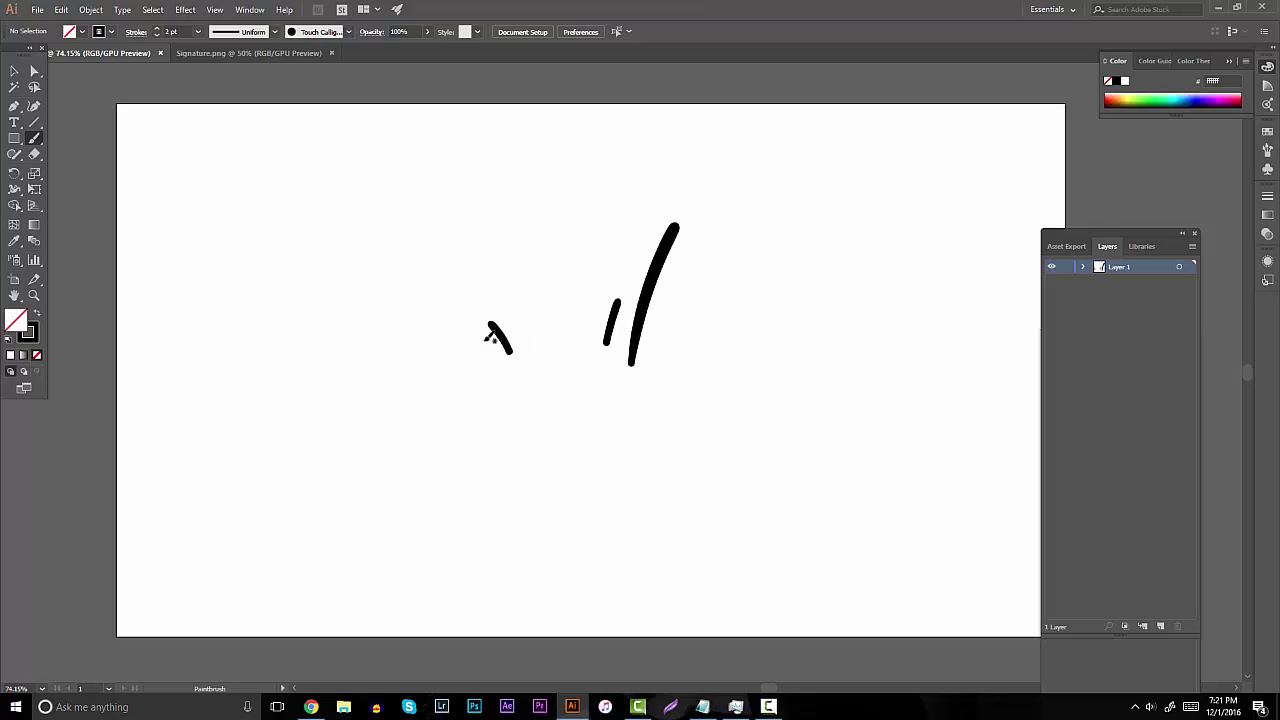
drag(502, 380, 385, 262)
mouse_move(708, 504)
mouse_down()
mouse_move(733, 452)
mouse_move(772, 440)
mouse_up()
mouse_move(625, 515)
mouse_down()
mouse_move(594, 468)
mouse_move(520, 455)
mouse_up()
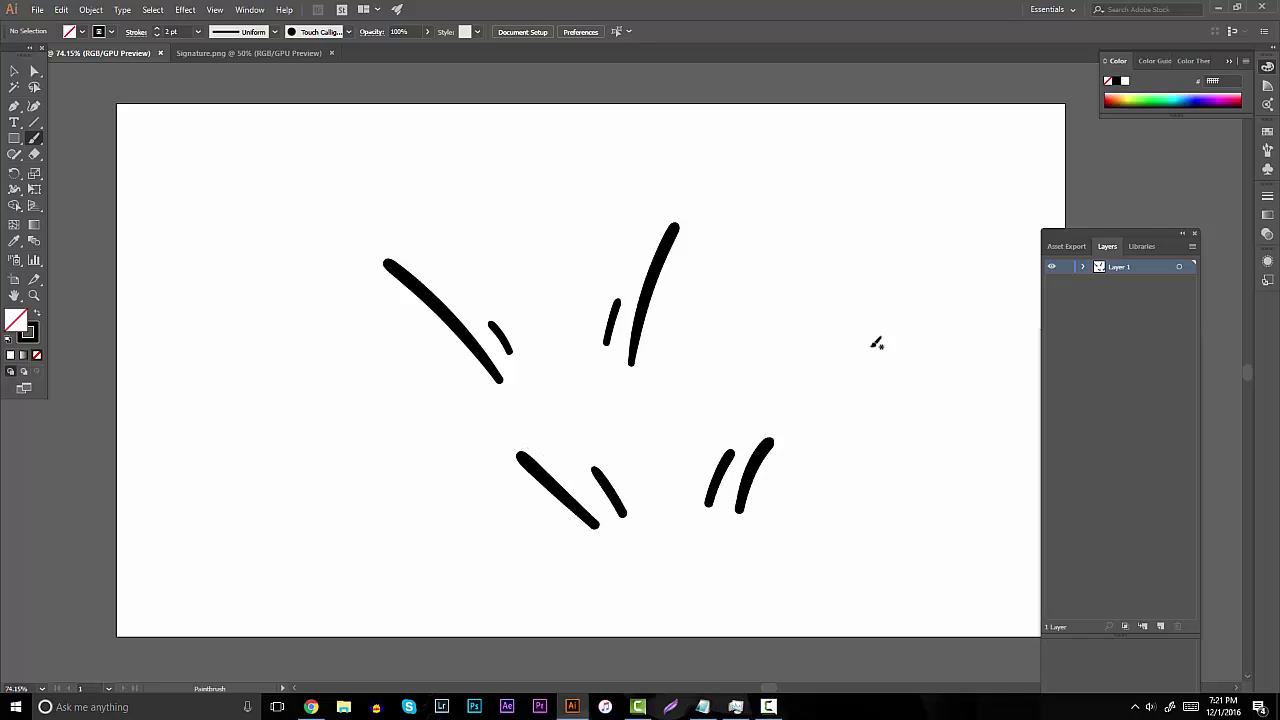
Paint two pairs of sharply hooked accent strokes to the right of the slanted pairs
drag(790, 333, 822, 378)
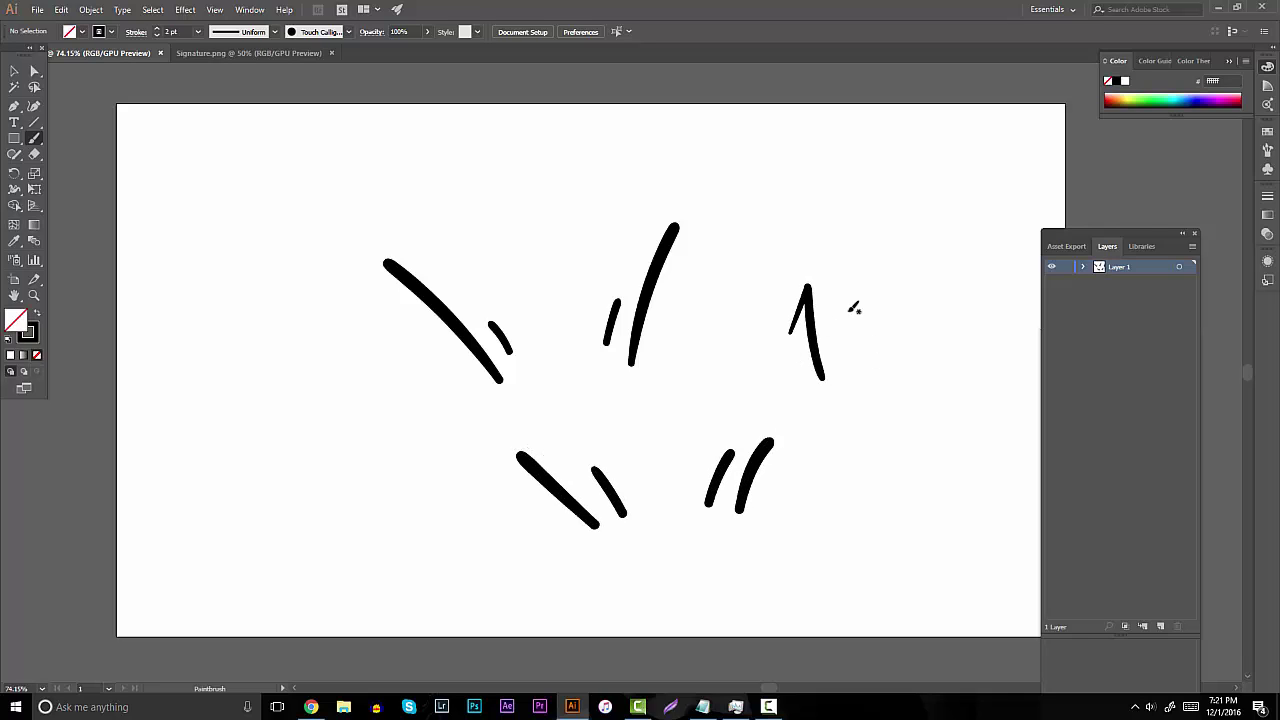
drag(826, 305, 860, 363)
drag(952, 326, 990, 292)
mouse_move(988, 350)
mouse_down()
mouse_move(1012, 276)
mouse_move(1024, 302)
mouse_up()
Select and delete all the practice accent strokes
click(14, 70)
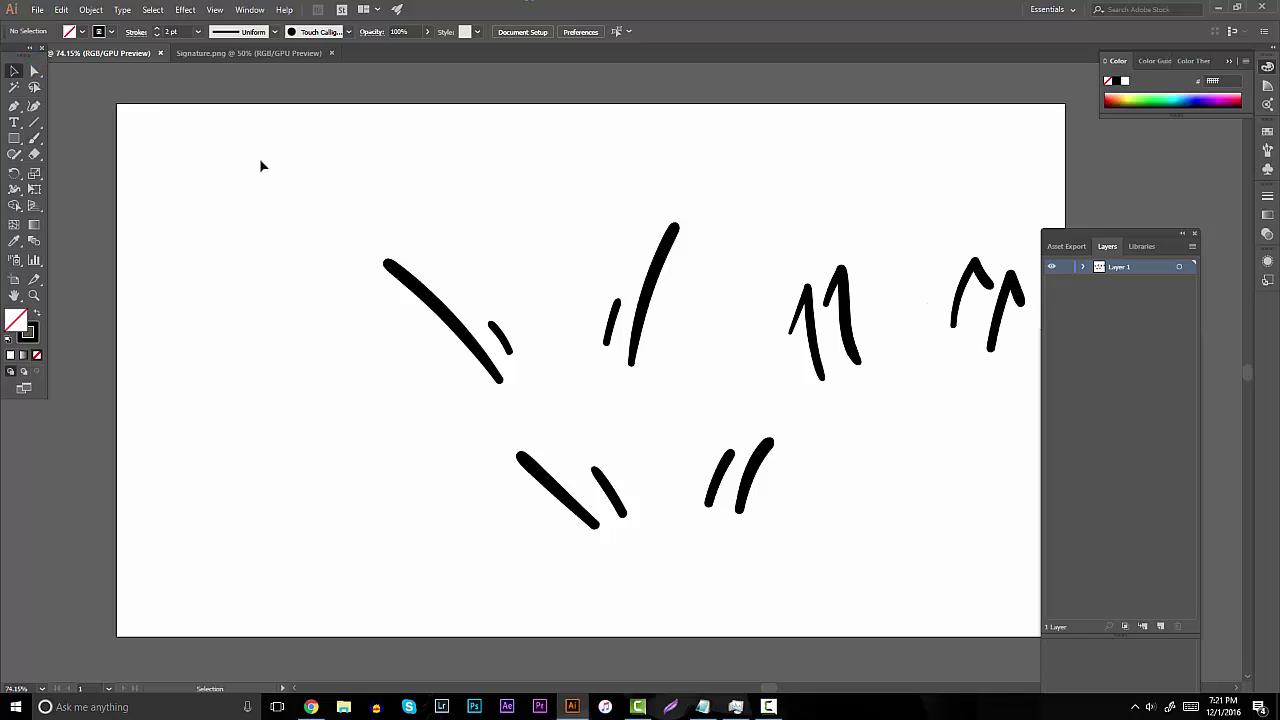
mouse_move(331, 189)
mouse_down()
mouse_move(977, 520)
mouse_move(1021, 527)
mouse_up()
key(Delete)
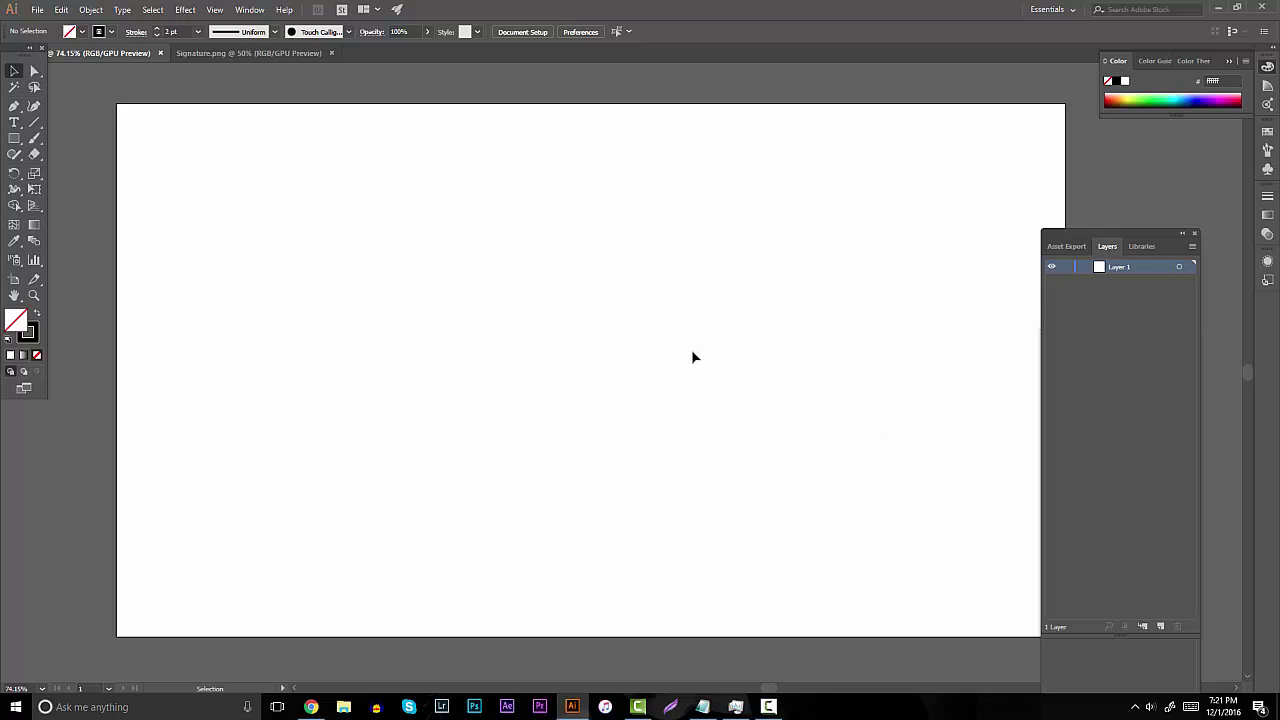
Look at the lettering in Signature.png for reference and paint a "B" with a large curled lower loop in the blank document
click(231, 55)
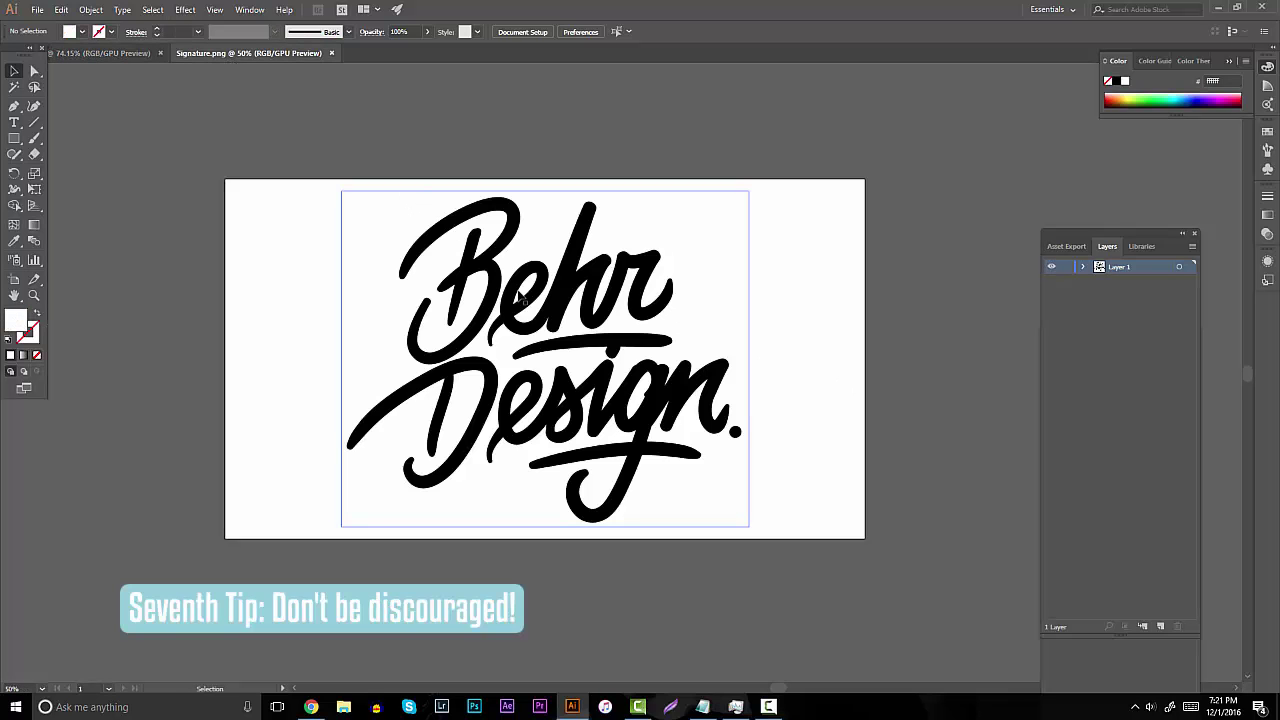
click(138, 55)
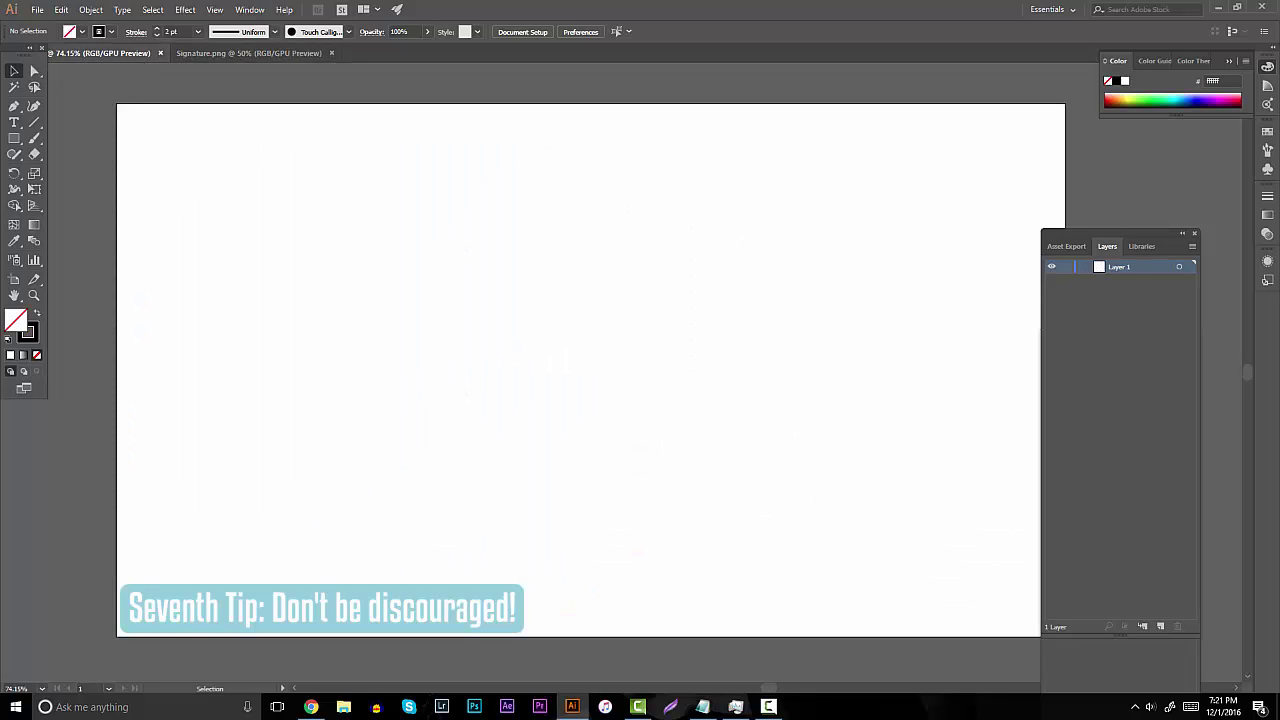
key(b)
mouse_move(378, 310)
mouse_down()
mouse_move(407, 372)
mouse_move(494, 338)
mouse_up()
mouse_move(468, 403)
mouse_down()
mouse_move(486, 306)
mouse_move(358, 404)
mouse_up()
key(ctrl+z)
mouse_move(369, 350)
mouse_down()
mouse_move(416, 370)
mouse_move(437, 346)
mouse_up()
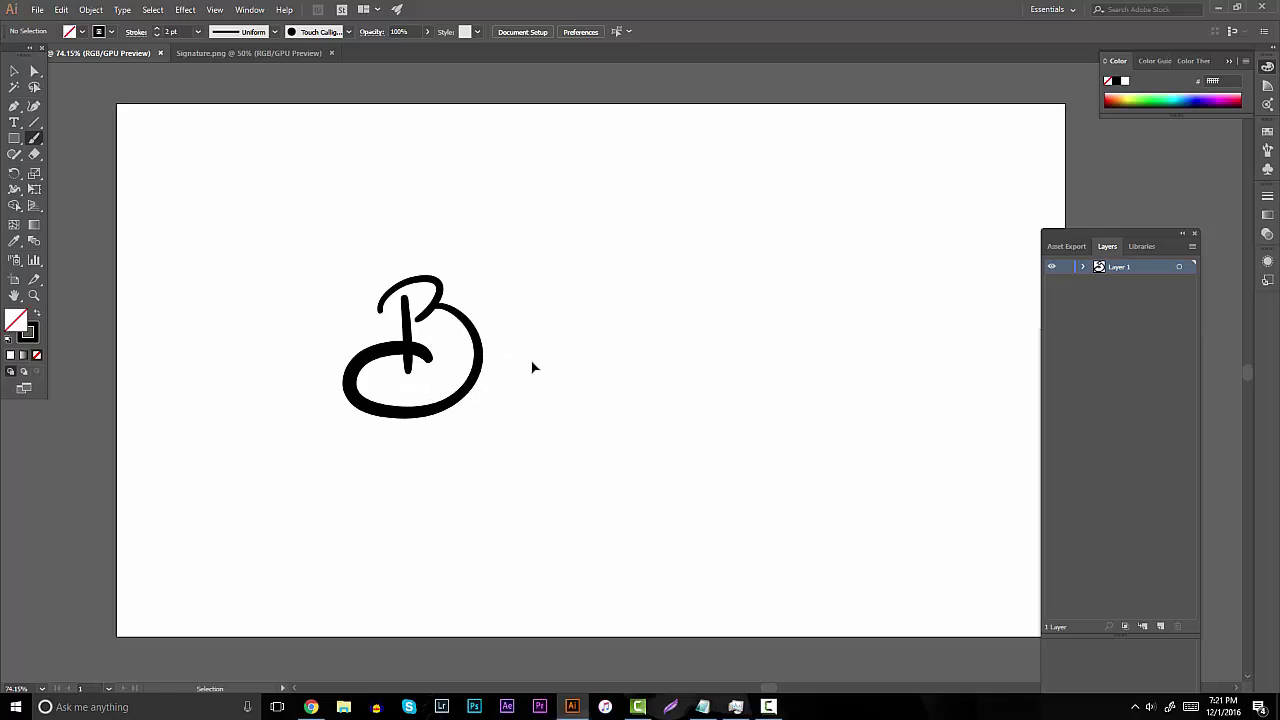
Paint an "A" with a tall, long right leg beside the "B", and the stem and bowl of an "R" at its lower right
drag(526, 383, 542, 284)
drag(546, 222, 596, 446)
drag(521, 358, 556, 338)
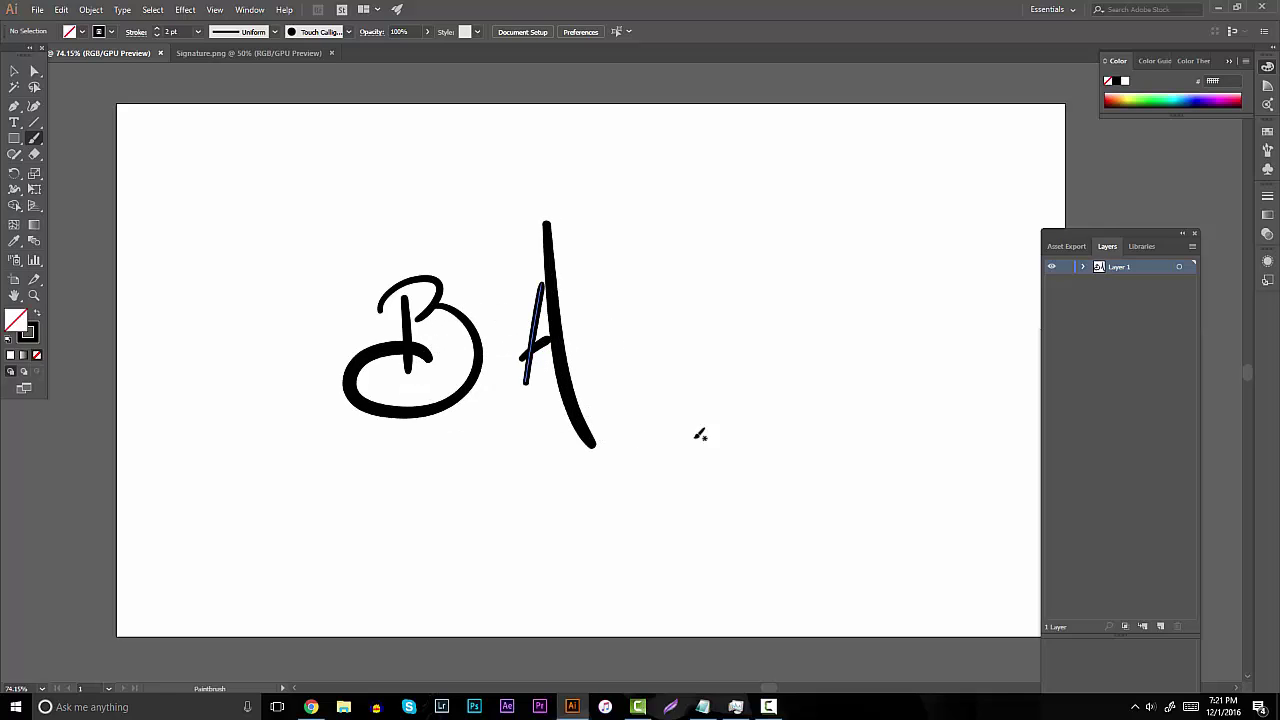
drag(706, 446, 710, 516)
drag(664, 442, 691, 487)
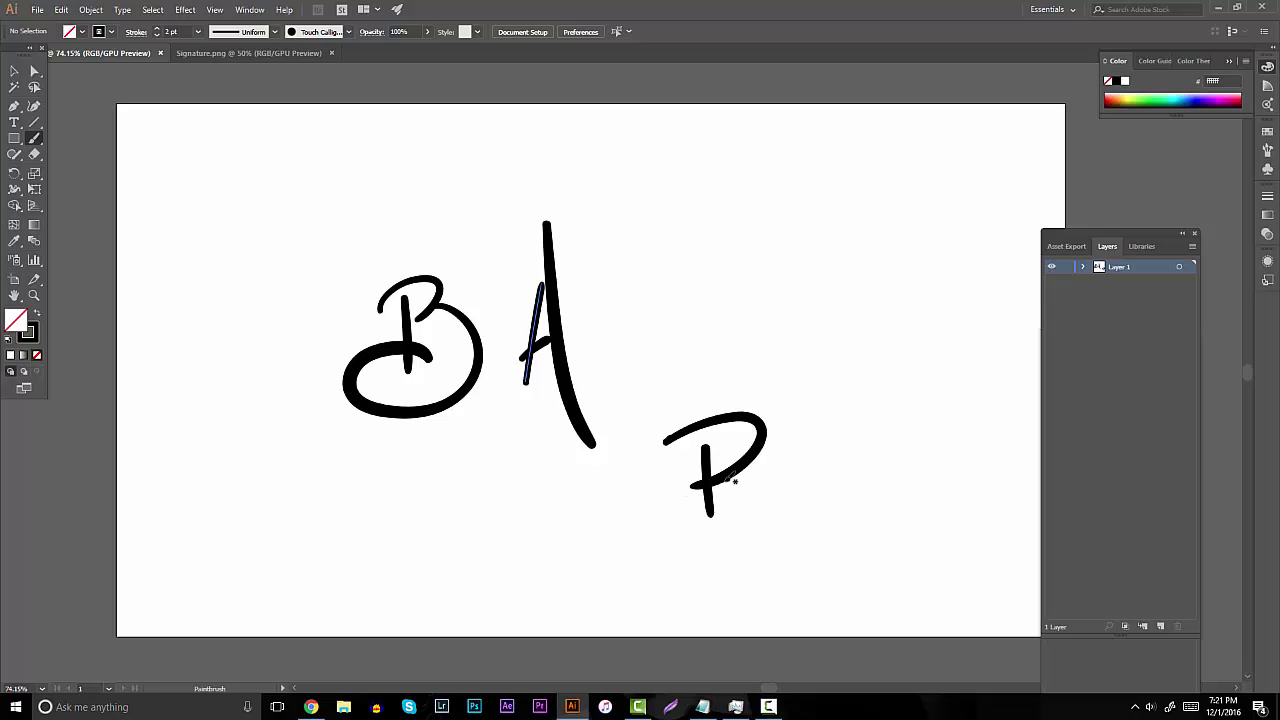
Try several curved legs on the "R", undoing each, and paint a long, nearly straight leg instead
drag(763, 462, 850, 546)
key(ctrl+z)
drag(768, 462, 850, 588)
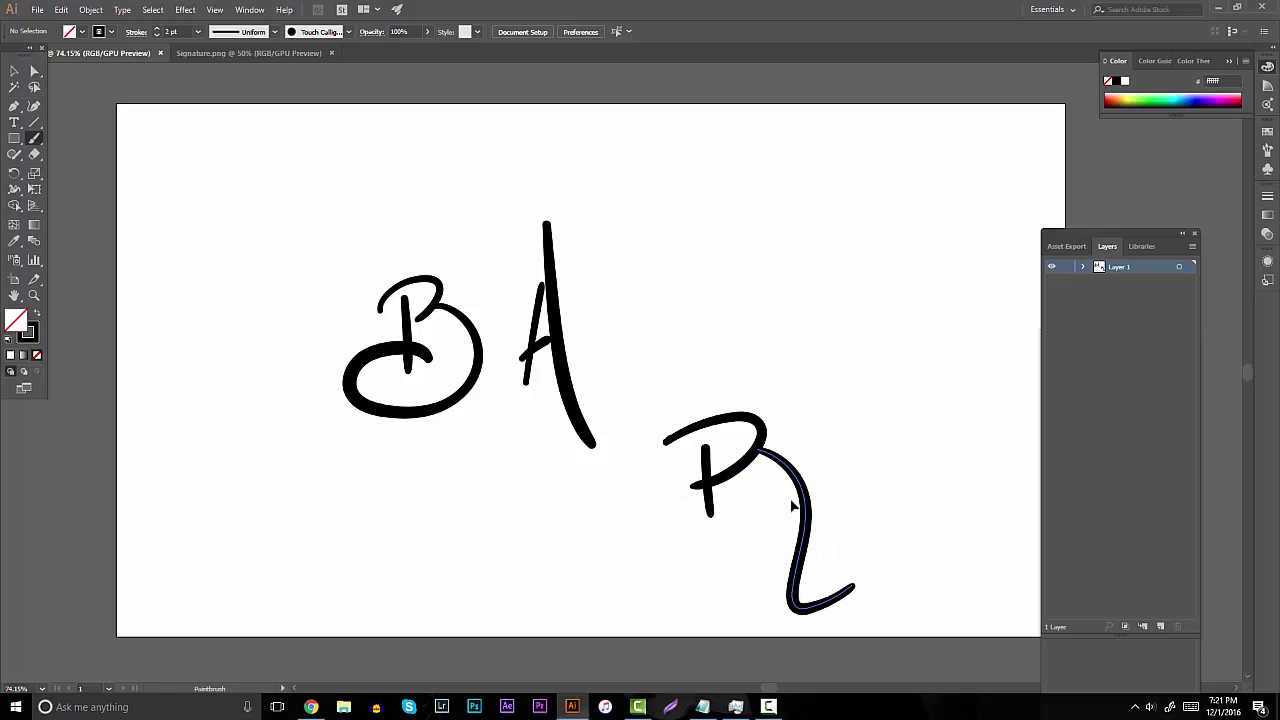
key(ctrl+z)
drag(762, 462, 690, 545)
key(ctrl+z)
drag(752, 460, 795, 530)
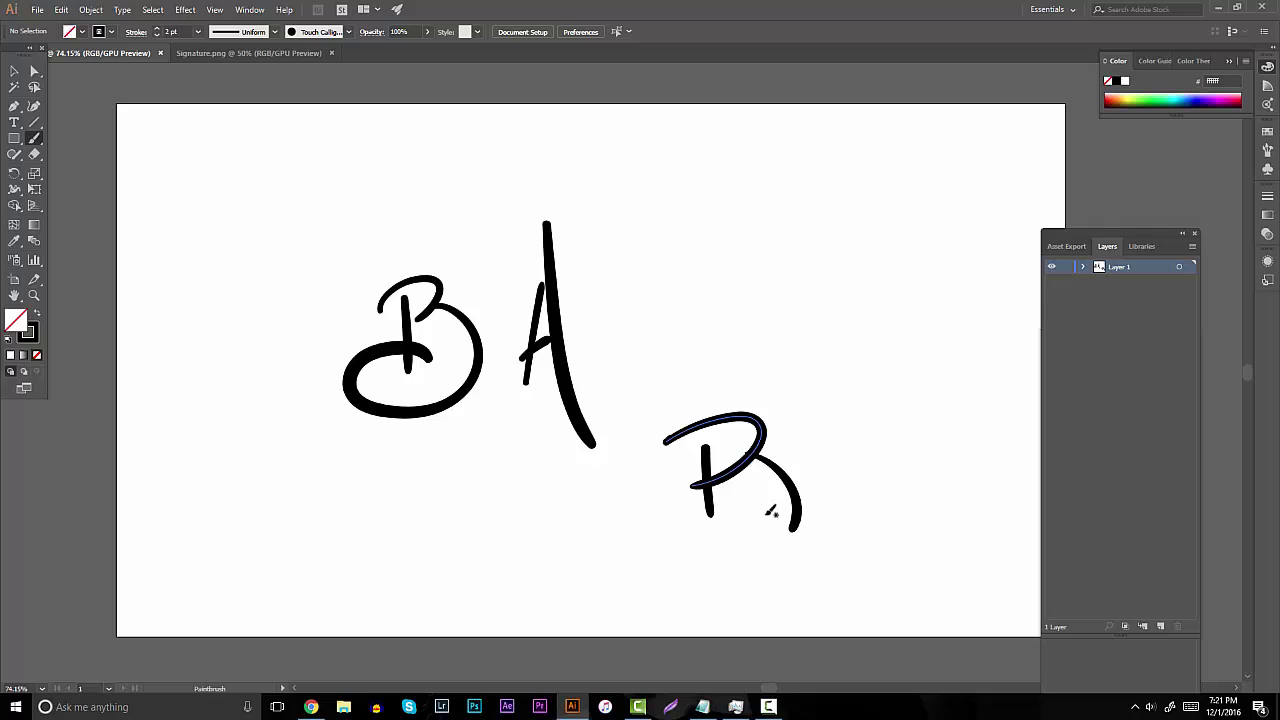
key(ctrl+z)
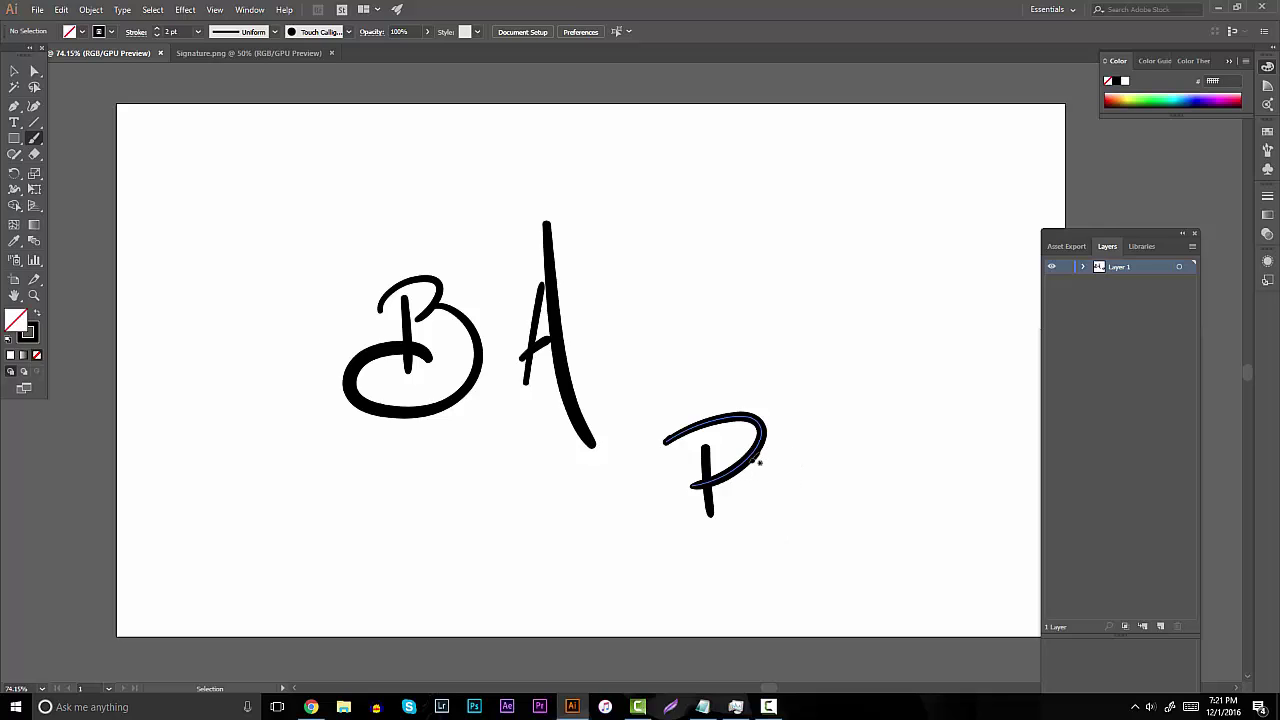
drag(752, 460, 752, 601)
right_click(429, 157)
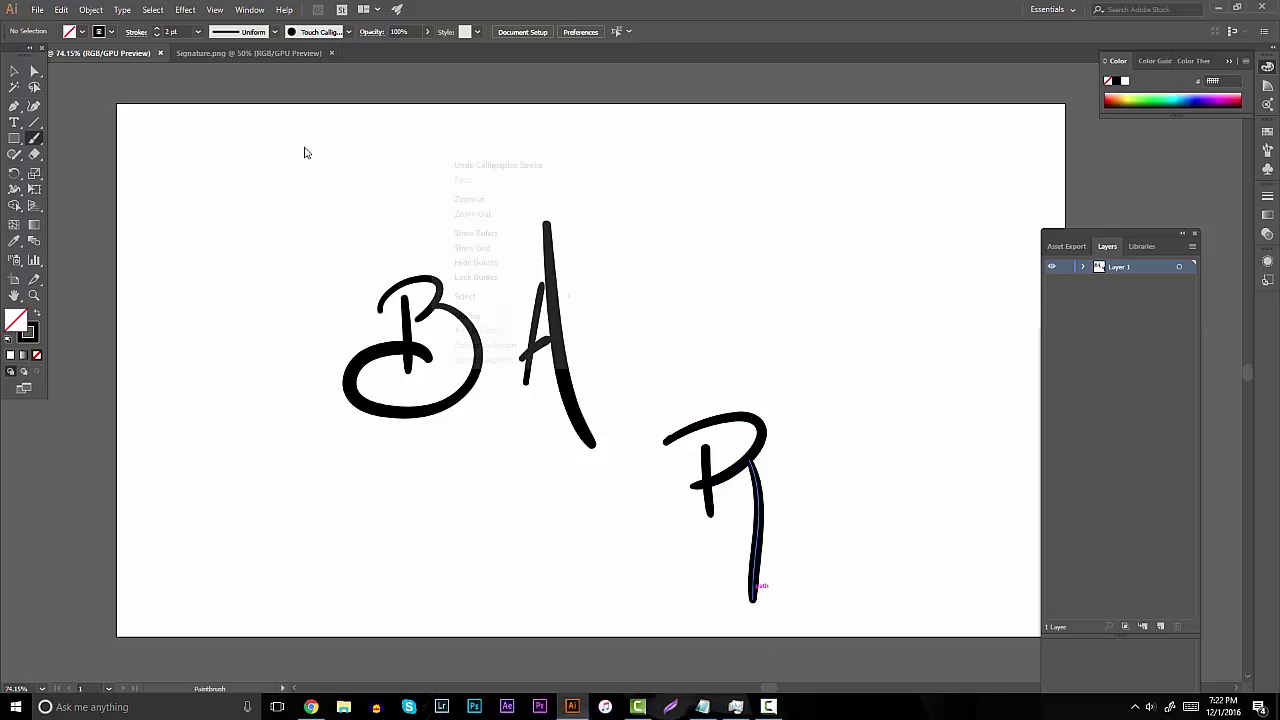
Select and delete the "B", "A" and "R" lettering
click(16, 70)
drag(229, 183, 948, 600)
key(Delete)
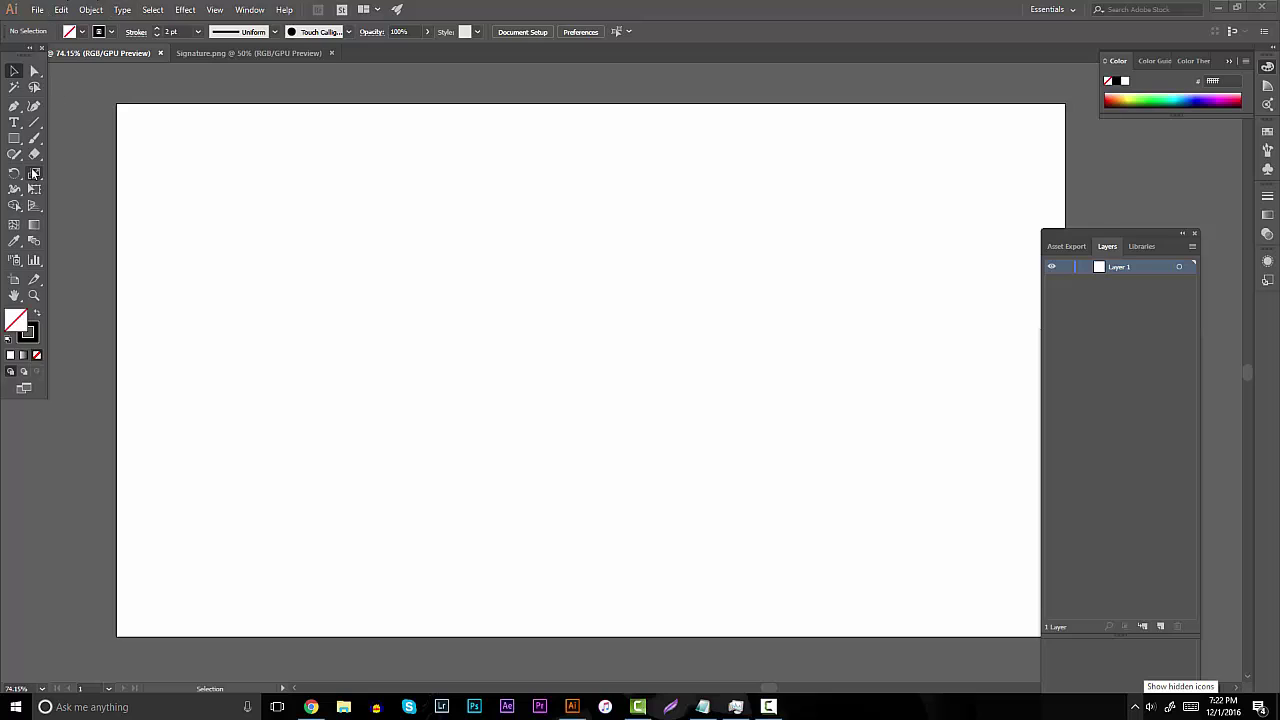
Paint three "E" variations with the Paintbrush: a rounded one with a small middle loop and two angular ones with sharp corners
click(34, 138)
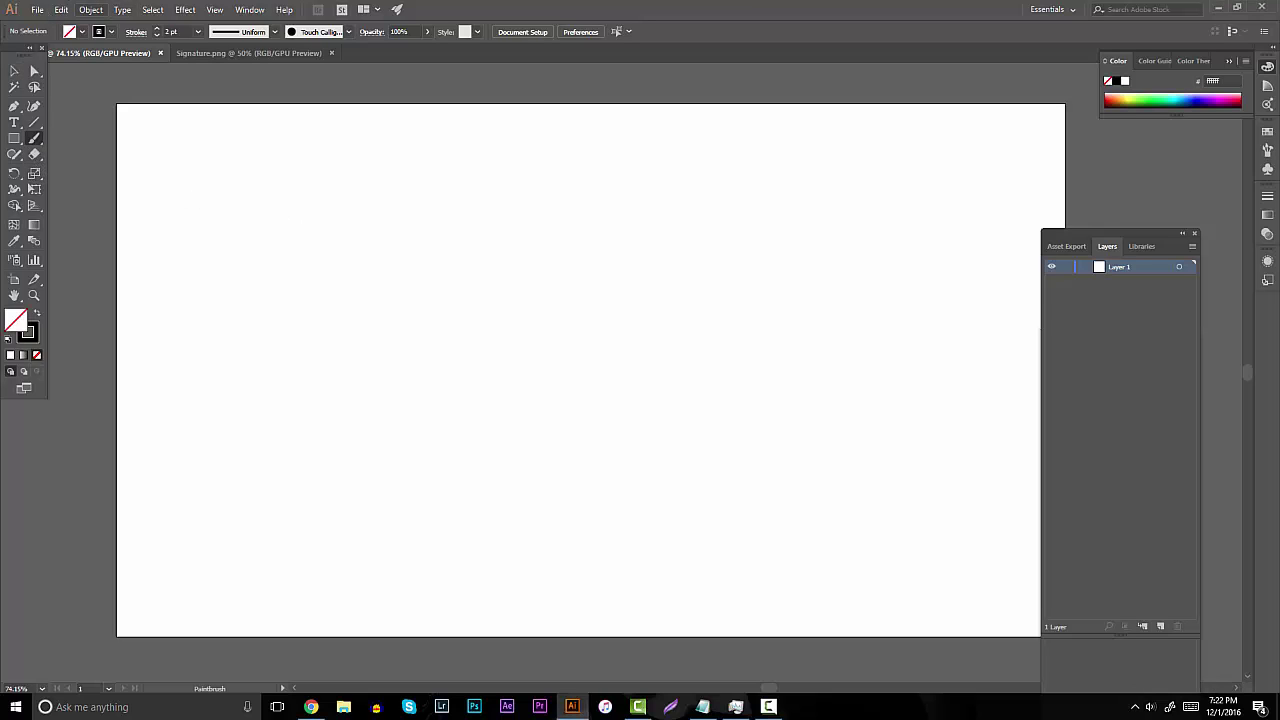
mouse_move(512, 308)
mouse_down()
mouse_move(518, 371)
mouse_move(578, 441)
mouse_up()
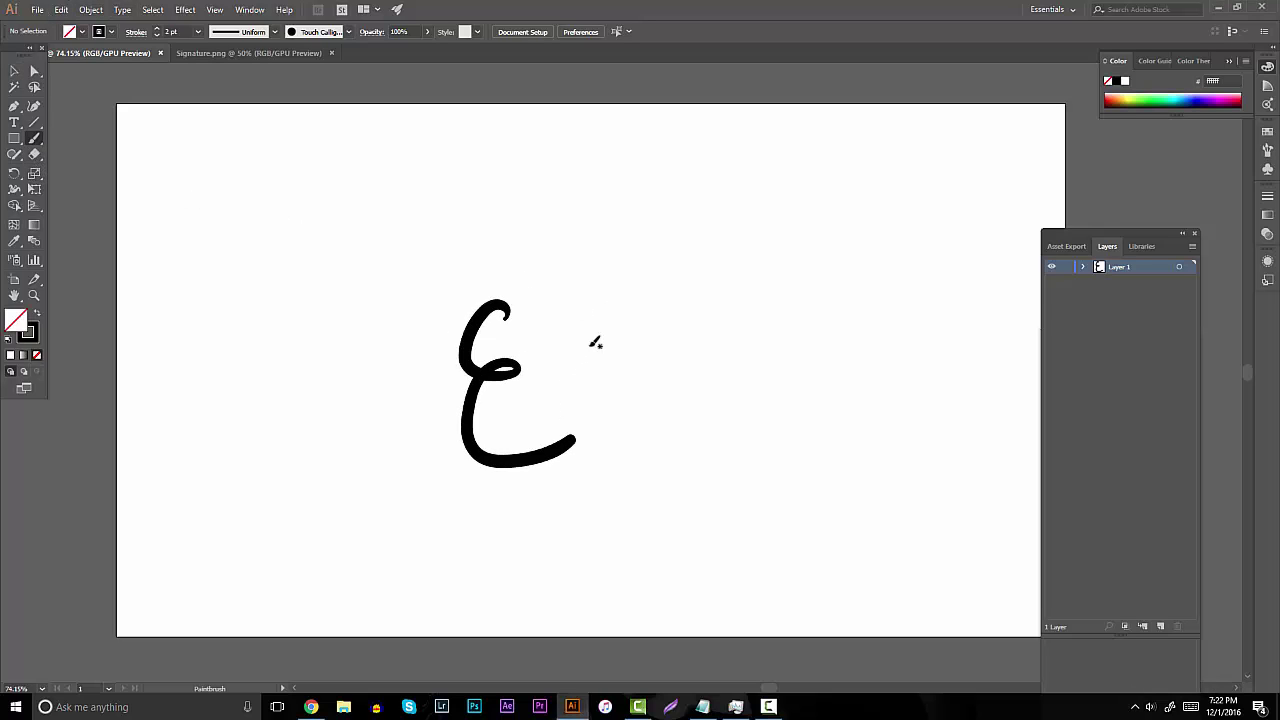
key(ctrl+z)
mouse_move(611, 328)
mouse_down()
mouse_move(588, 380)
mouse_move(684, 418)
mouse_up()
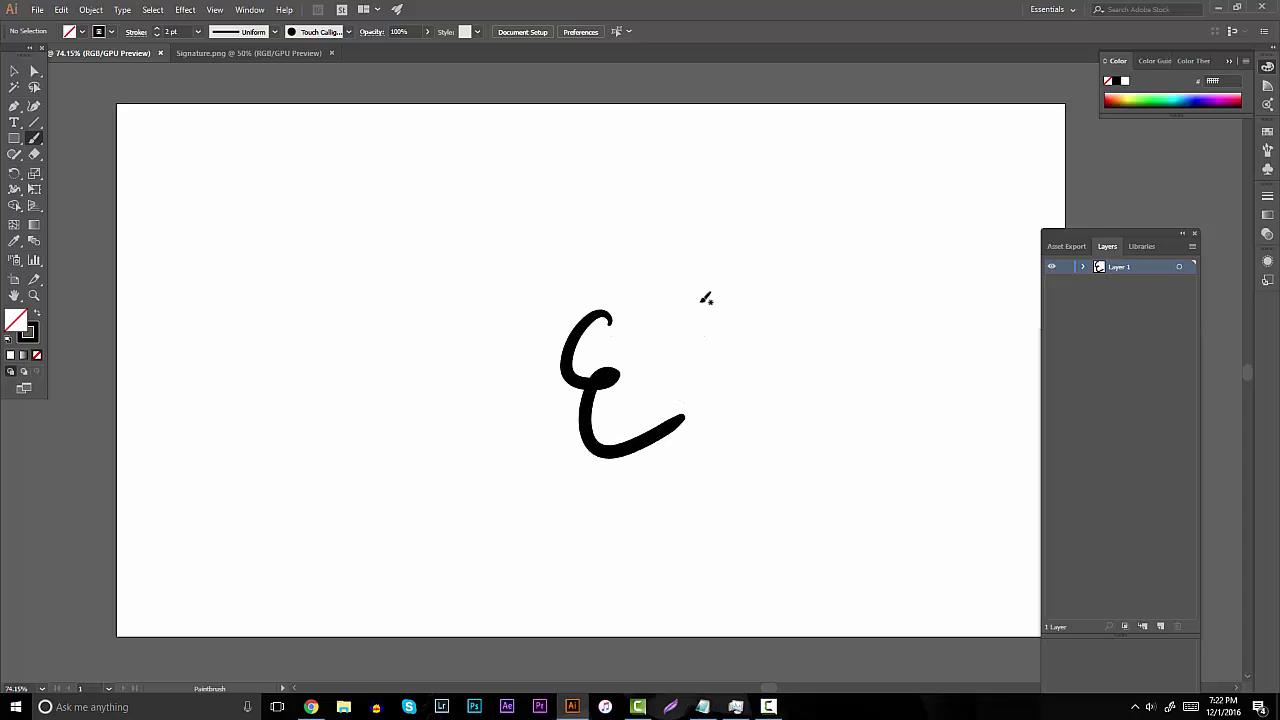
mouse_move(764, 298)
mouse_down()
mouse_move(740, 263)
mouse_move(728, 447)
mouse_move(860, 368)
mouse_up()
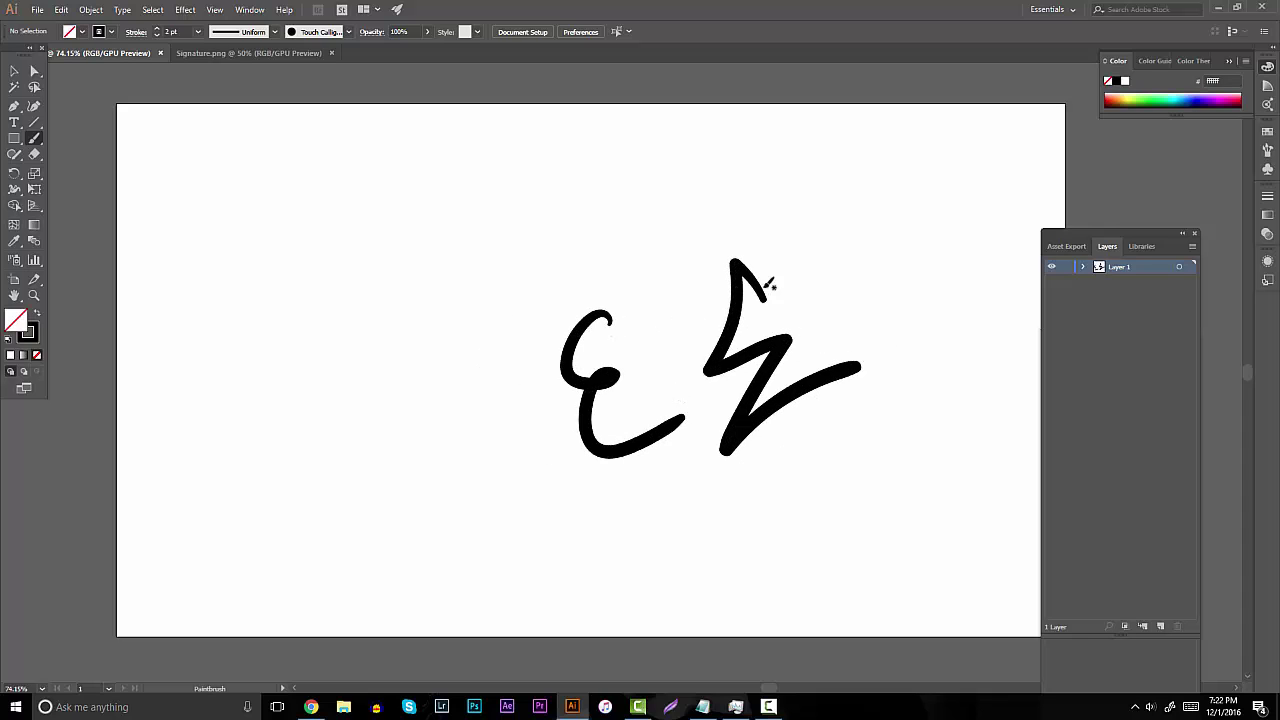
mouse_move(372, 359)
mouse_down()
mouse_move(318, 466)
mouse_move(397, 420)
mouse_move(357, 563)
mouse_move(490, 458)
mouse_up()
key(ctrl+z)
mouse_move(351, 449)
mouse_down()
mouse_move(348, 535)
mouse_move(440, 469)
mouse_up()
Select and delete the three "E" variations
click(13, 66)
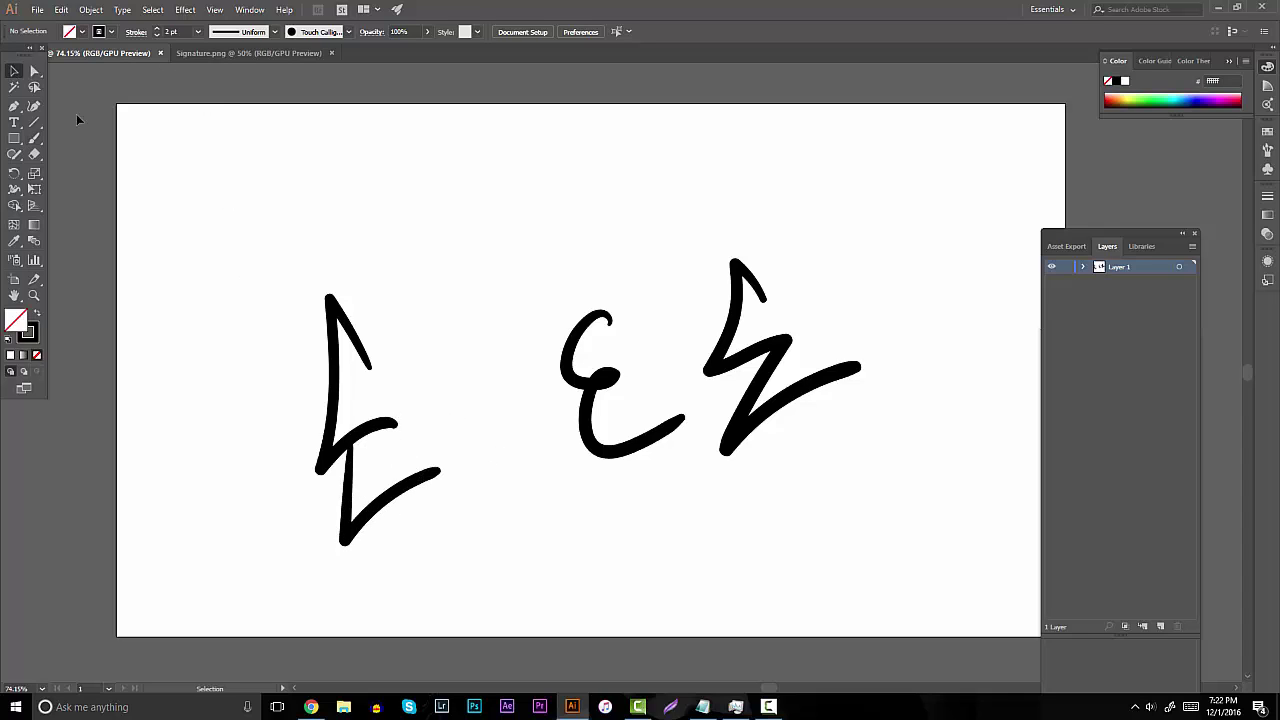
mouse_move(223, 229)
mouse_down()
mouse_move(662, 443)
mouse_move(880, 526)
mouse_up()
key(Delete)
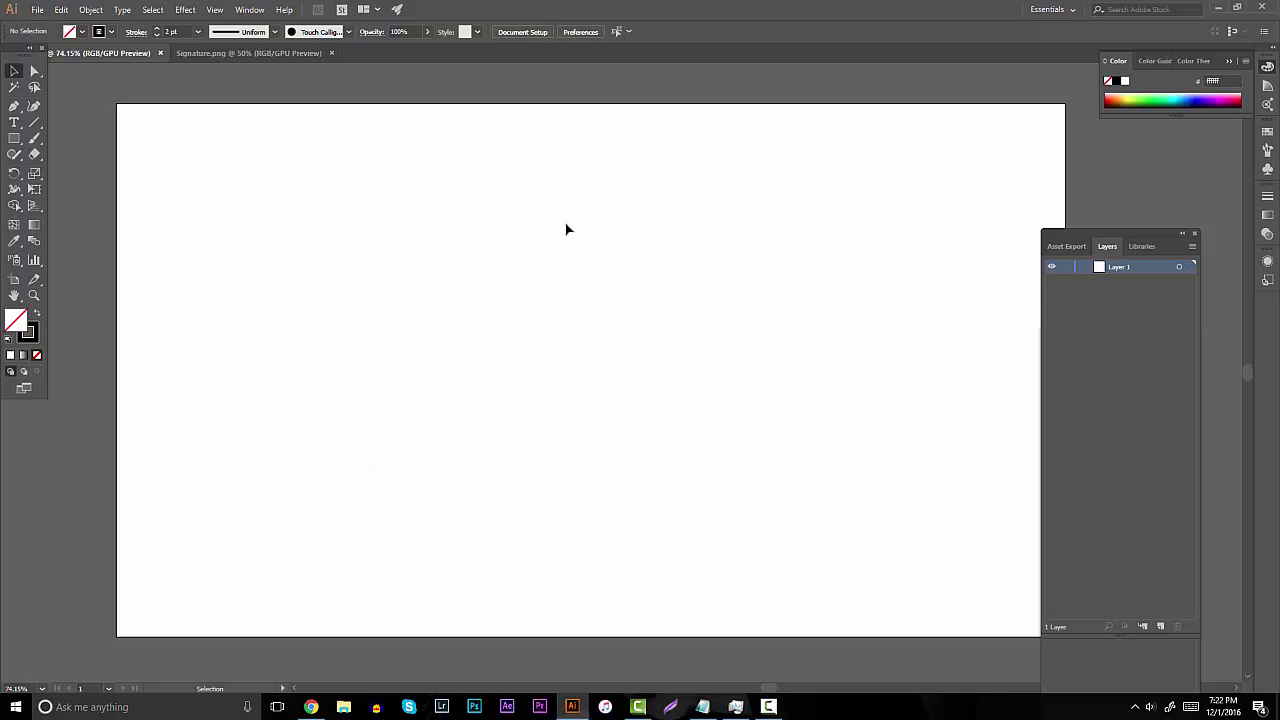
Paint the word "Wacom" rising to the right, with a tall curved final stroke on the W
key(b)
mouse_move(328, 402)
mouse_down()
mouse_move(383, 494)
mouse_move(432, 495)
mouse_move(482, 284)
mouse_up()
mouse_move(470, 405)
mouse_down()
mouse_move(476, 392)
mouse_move(510, 494)
mouse_up()
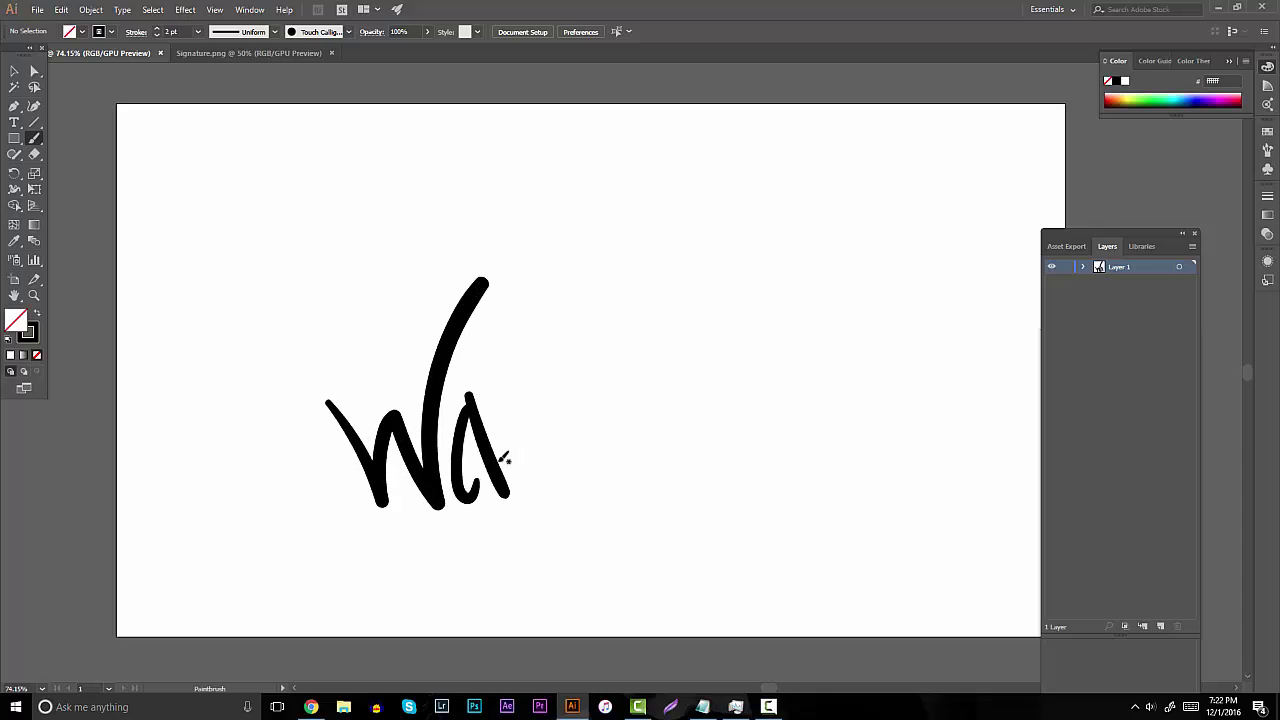
drag(522, 410, 543, 471)
mouse_move(550, 395)
mouse_down()
mouse_move(569, 420)
mouse_move(616, 394)
mouse_move(652, 450)
mouse_up()
Try a long rising underline beneath the "Wacom" lettering and undo it
click(366, 549)
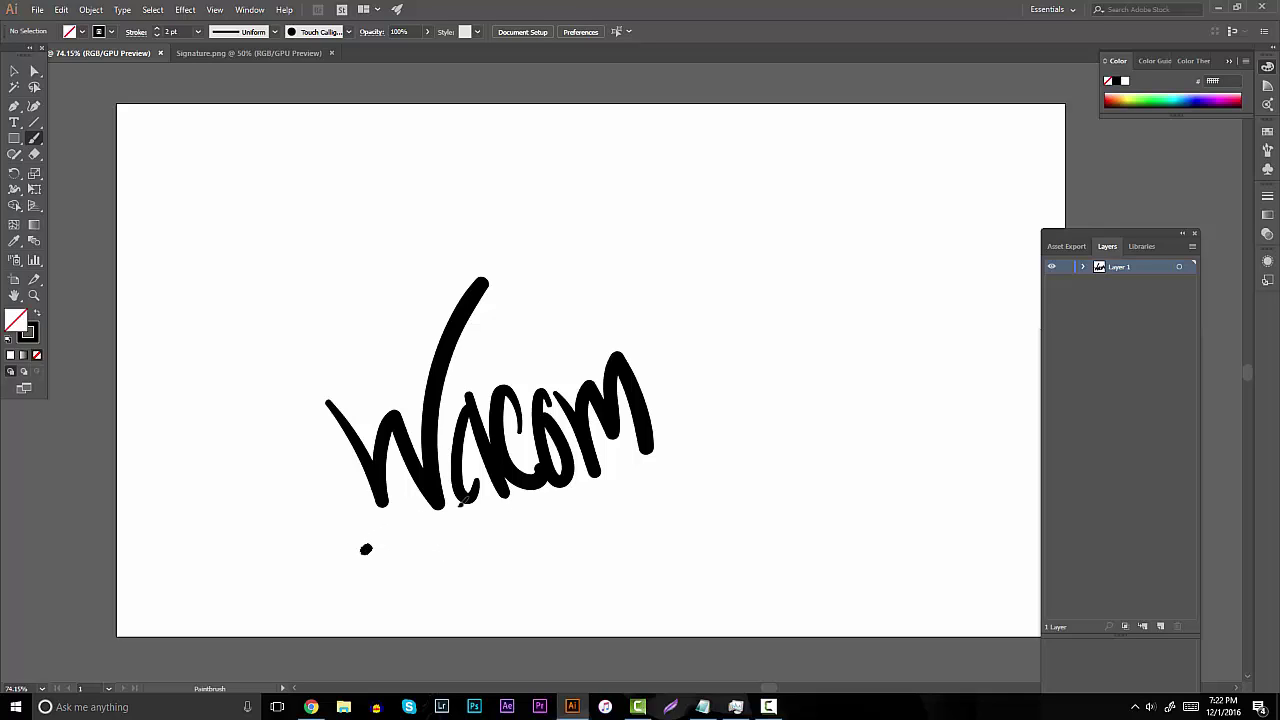
drag(366, 549, 743, 420)
key(ctrl+z)
Add paired slanted accent strokes on both sides of "Wacom" and a halo above its last letters
drag(663, 336, 645, 375)
drag(668, 392, 727, 260)
mouse_move(268, 415)
mouse_down()
mouse_move(324, 447)
mouse_move(190, 441)
mouse_up()
drag(604, 327, 588, 343)
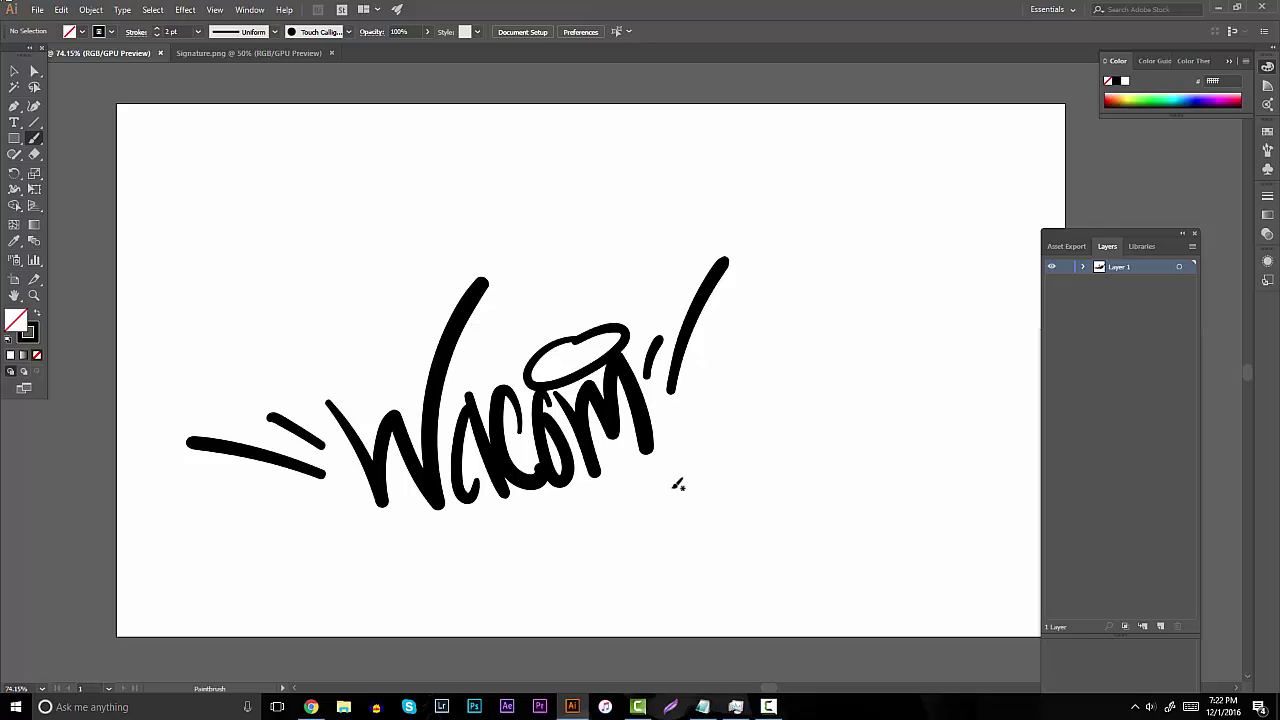
Select and delete the "Wacom" lettering with its accents, and reactivate the Paintbrush
click(14, 71)
mouse_move(142, 290)
mouse_down()
mouse_move(236, 382)
mouse_move(824, 530)
mouse_up()
key(Delete)
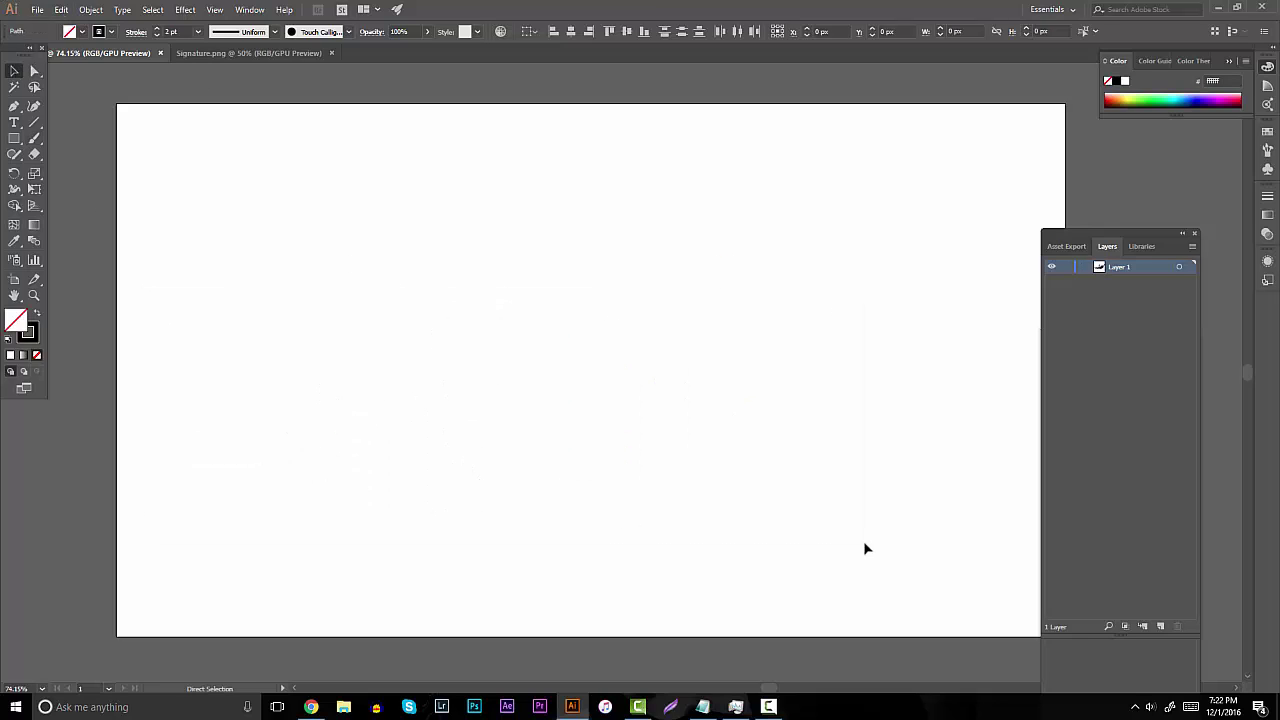
key(b)
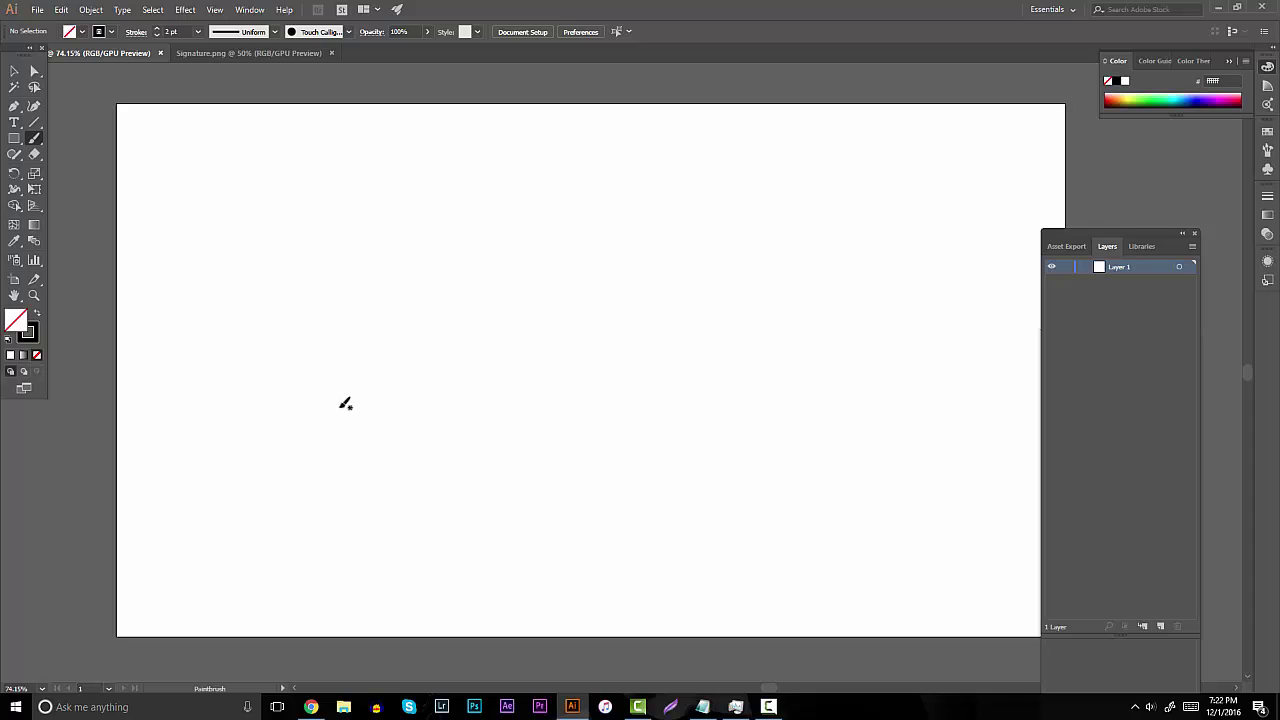
Paint the word "WACOM" in joined capitals, with a tall curved stroke ending the W and an oversized M with a long trailing leg
drag(328, 362, 412, 432)
drag(427, 289, 455, 245)
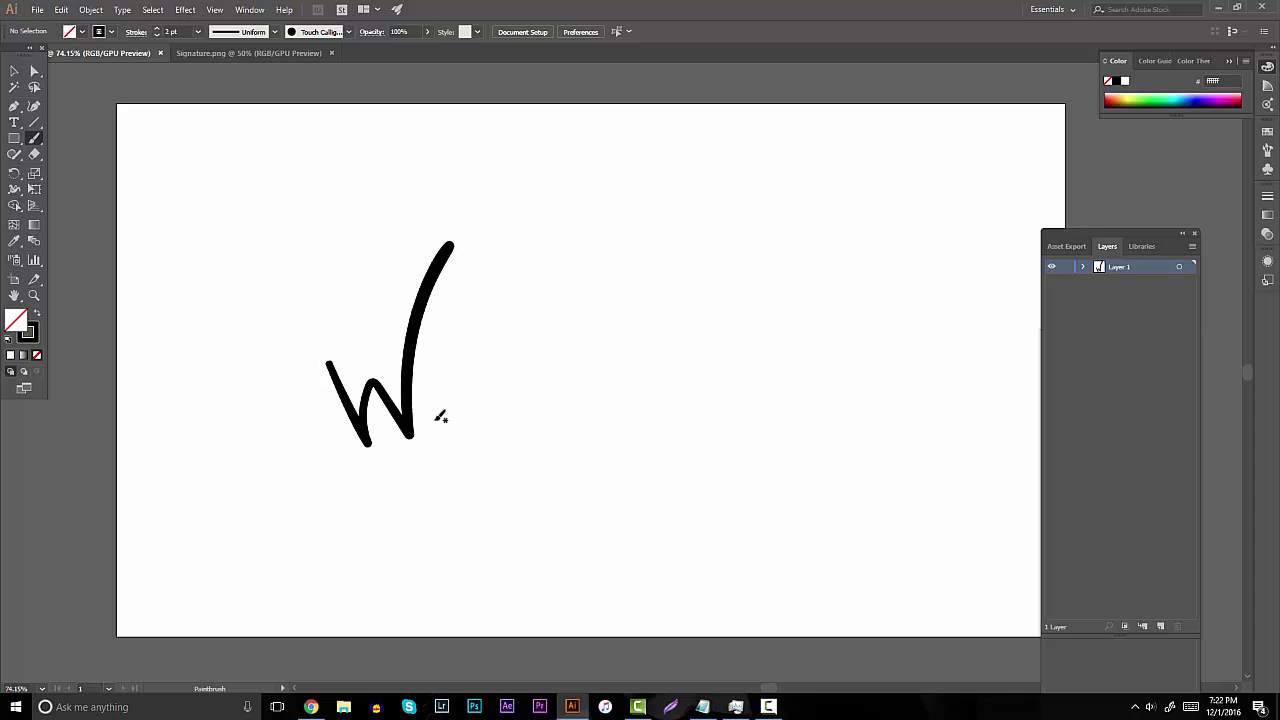
mouse_move(431, 440)
mouse_down()
mouse_move(460, 280)
mouse_move(497, 460)
mouse_up()
mouse_move(434, 410)
mouse_down()
mouse_move(490, 352)
mouse_move(526, 430)
mouse_move(528, 362)
mouse_up()
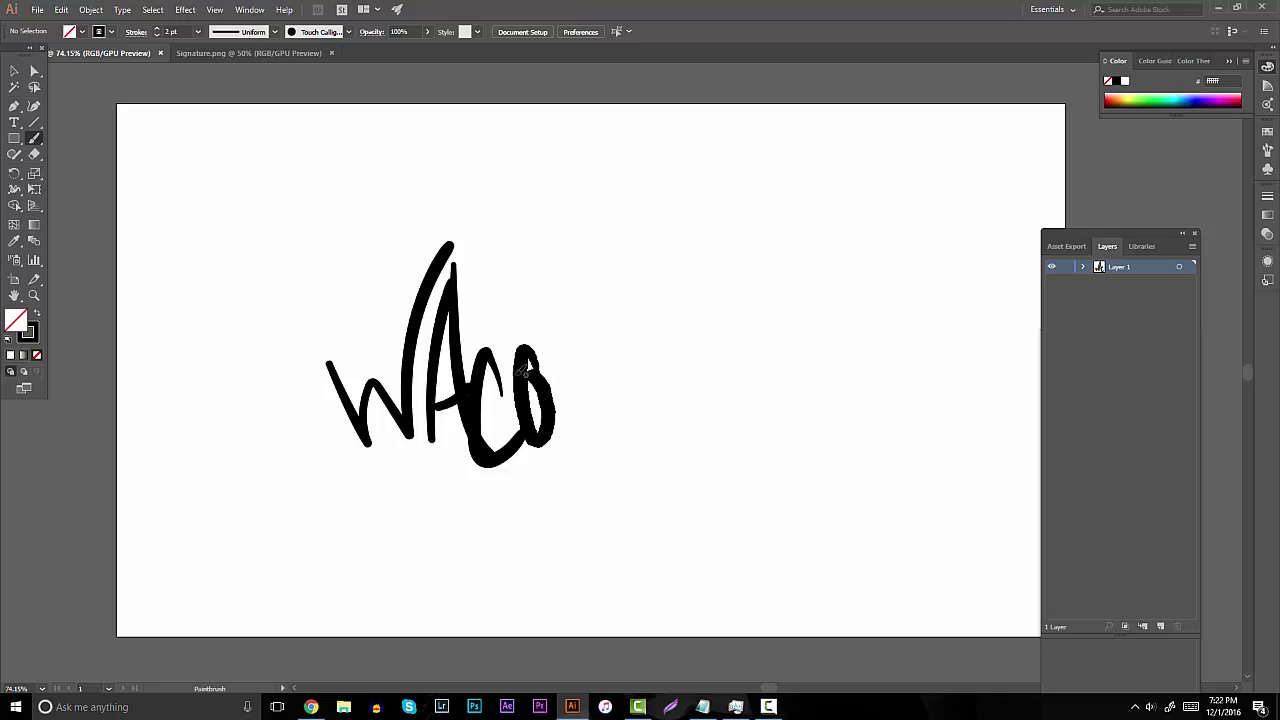
mouse_move(574, 425)
mouse_down()
mouse_move(551, 283)
mouse_move(652, 422)
mouse_up()
drag(705, 500, 711, 510)
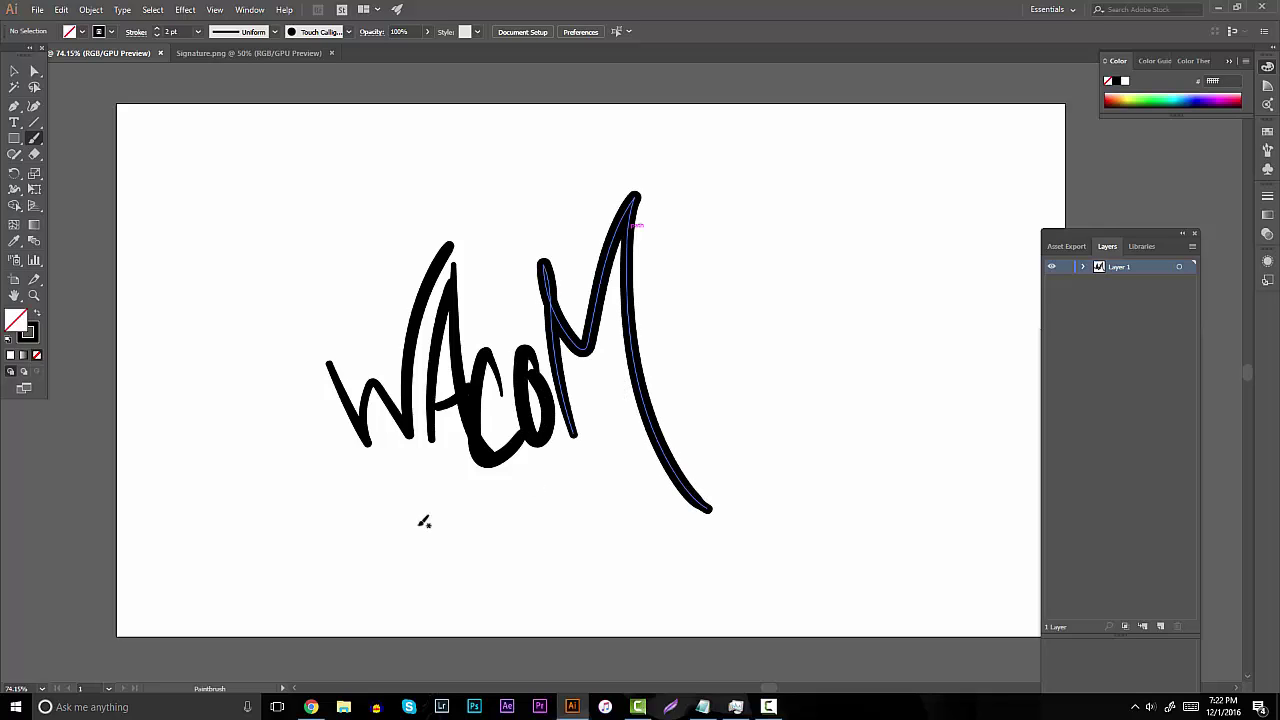
Select and delete the whole "WACOM" lettering
key(v)
mouse_move(217, 206)
mouse_down()
mouse_move(360, 294)
mouse_move(768, 494)
mouse_up()
key(Delete)
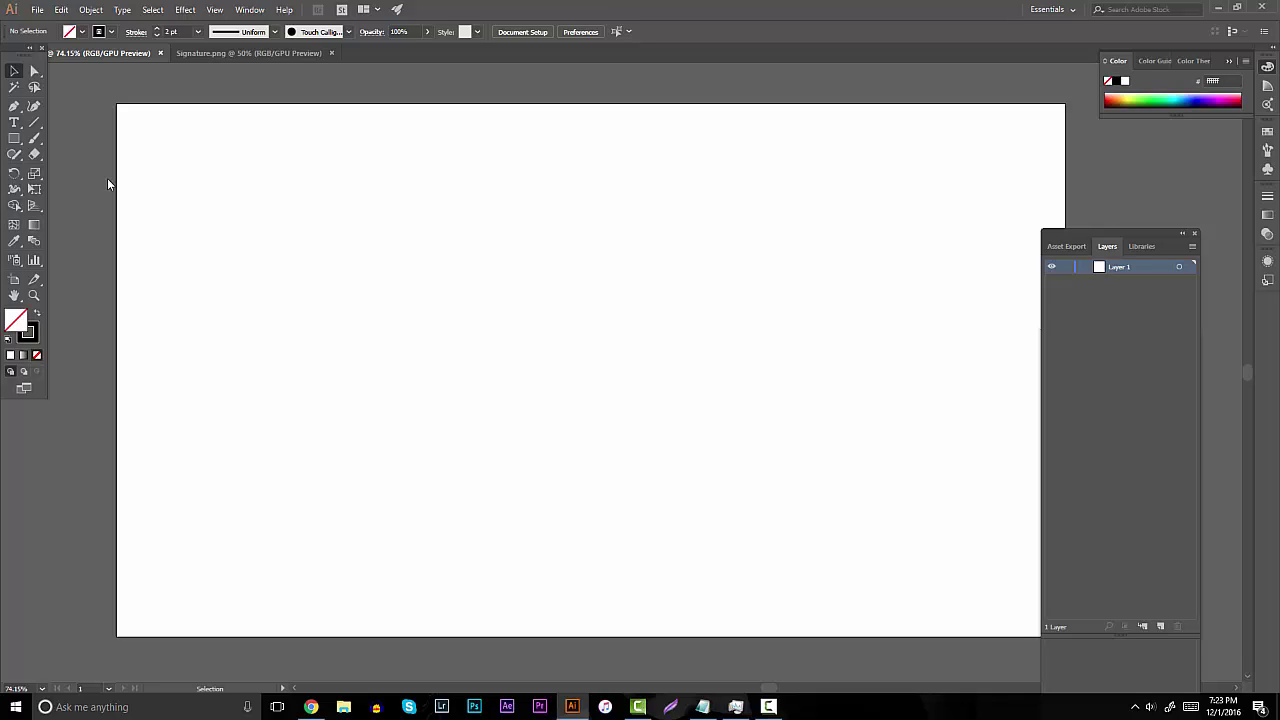
Paint three widely spaced practice letters: an A, a C, and a zigzag letter with a long tail sweeping to the right
key(b)
mouse_move(345, 344)
mouse_down()
mouse_move(375, 202)
mouse_move(420, 385)
mouse_move(390, 305)
mouse_up()
mouse_move(598, 264)
mouse_down()
mouse_move(603, 218)
mouse_move(653, 347)
mouse_up()
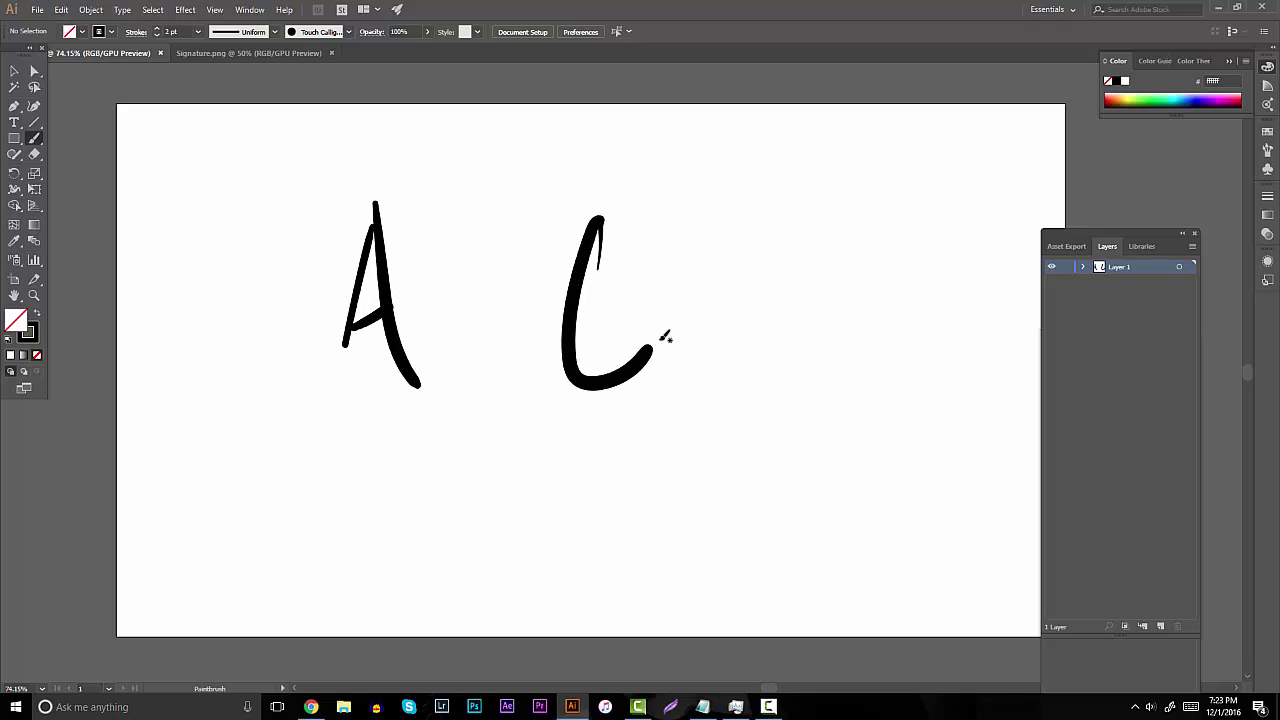
mouse_move(773, 222)
mouse_down()
mouse_move(743, 296)
mouse_move(938, 317)
mouse_up()
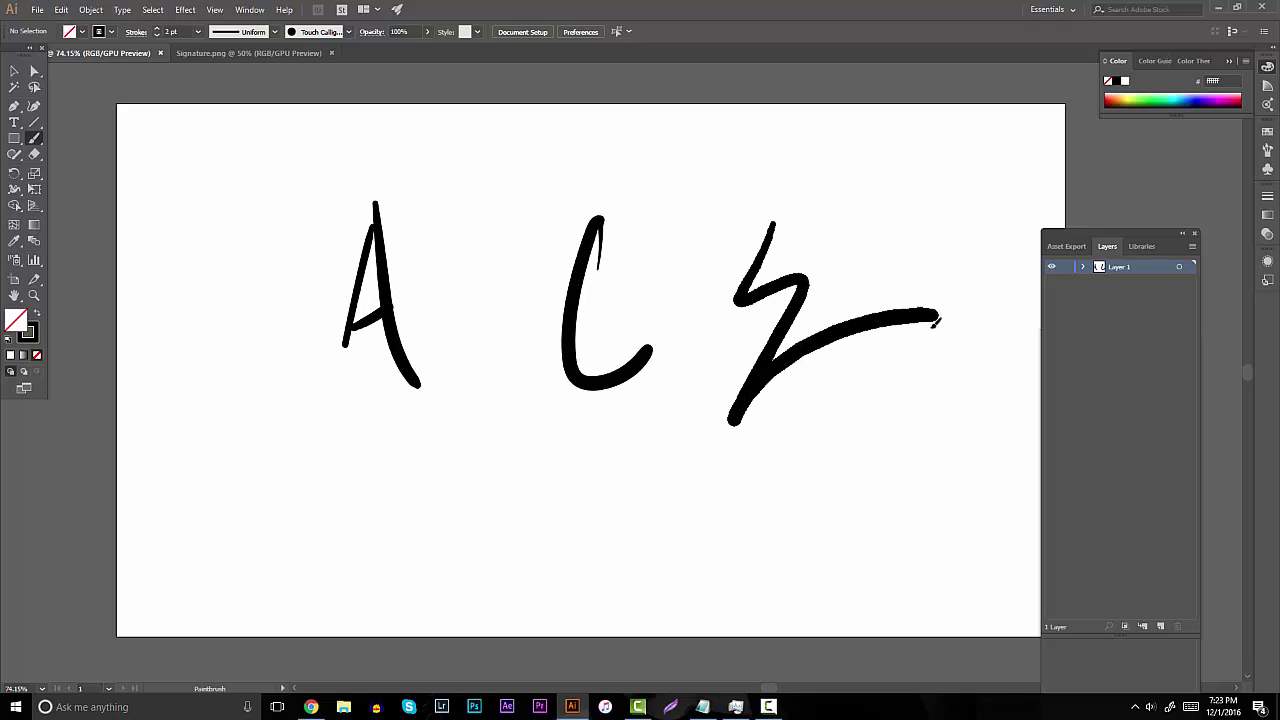
Move the C close beside the A, and bring the zigzag letter in next to the C
click(14, 71)
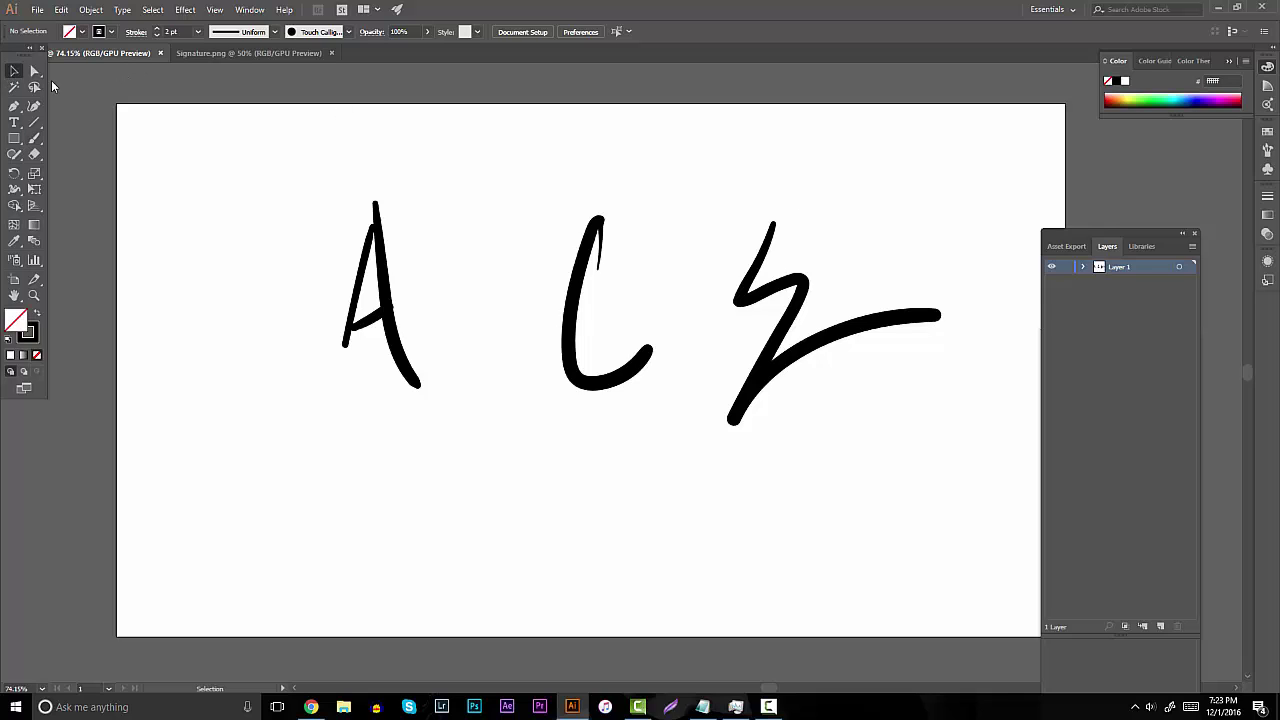
drag(586, 294, 416, 278)
click(520, 289)
drag(797, 310, 493, 276)
click(773, 297)
Delete all the practice letters and switch to the Signature.png document
drag(691, 374, 290, 201)
key(Delete)
click(257, 57)
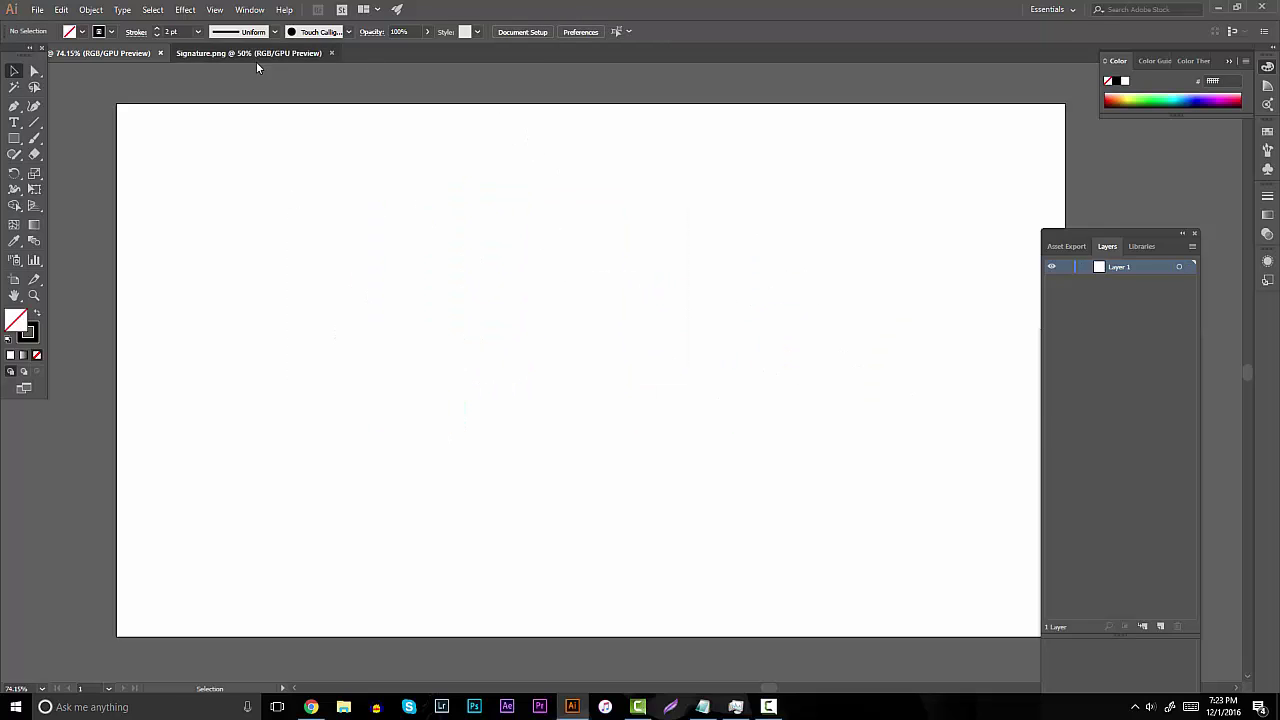